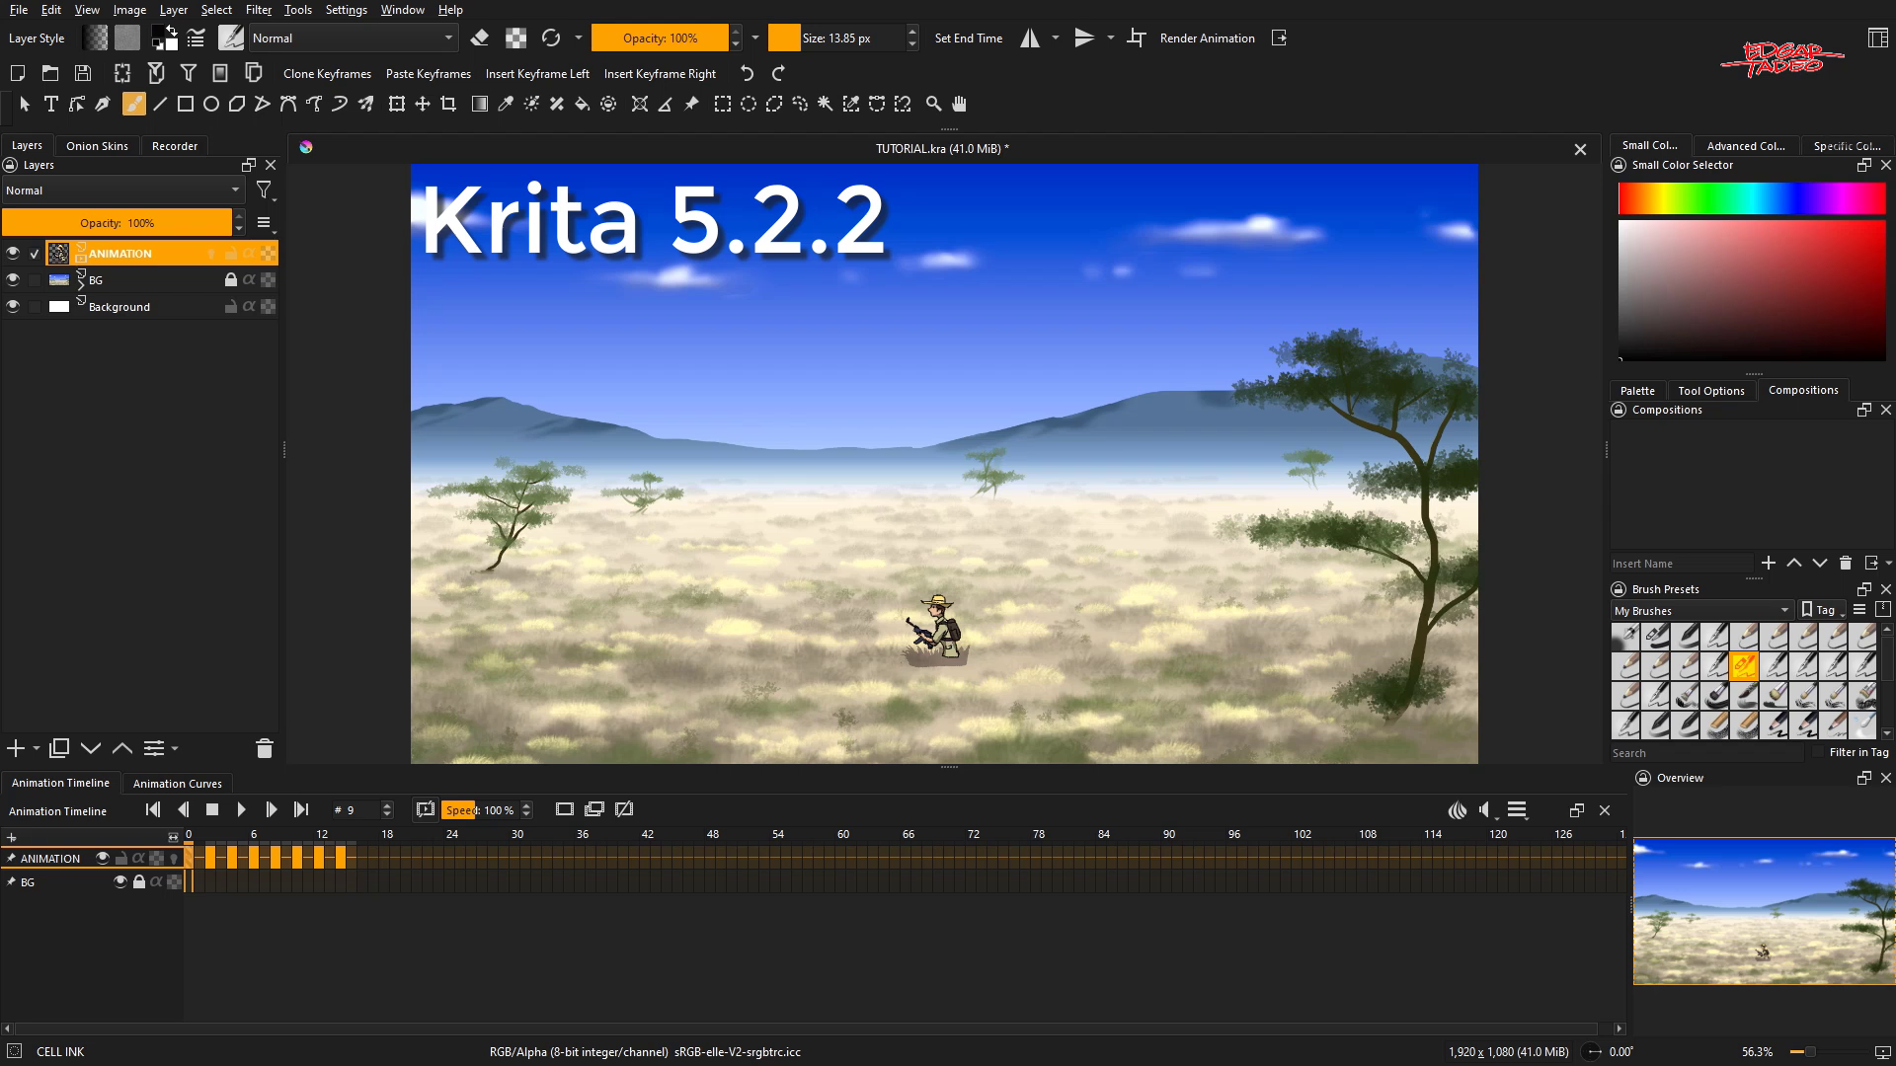
- Play the animation and view the rifleman in the grass close up and at full-canvas view
key(space)
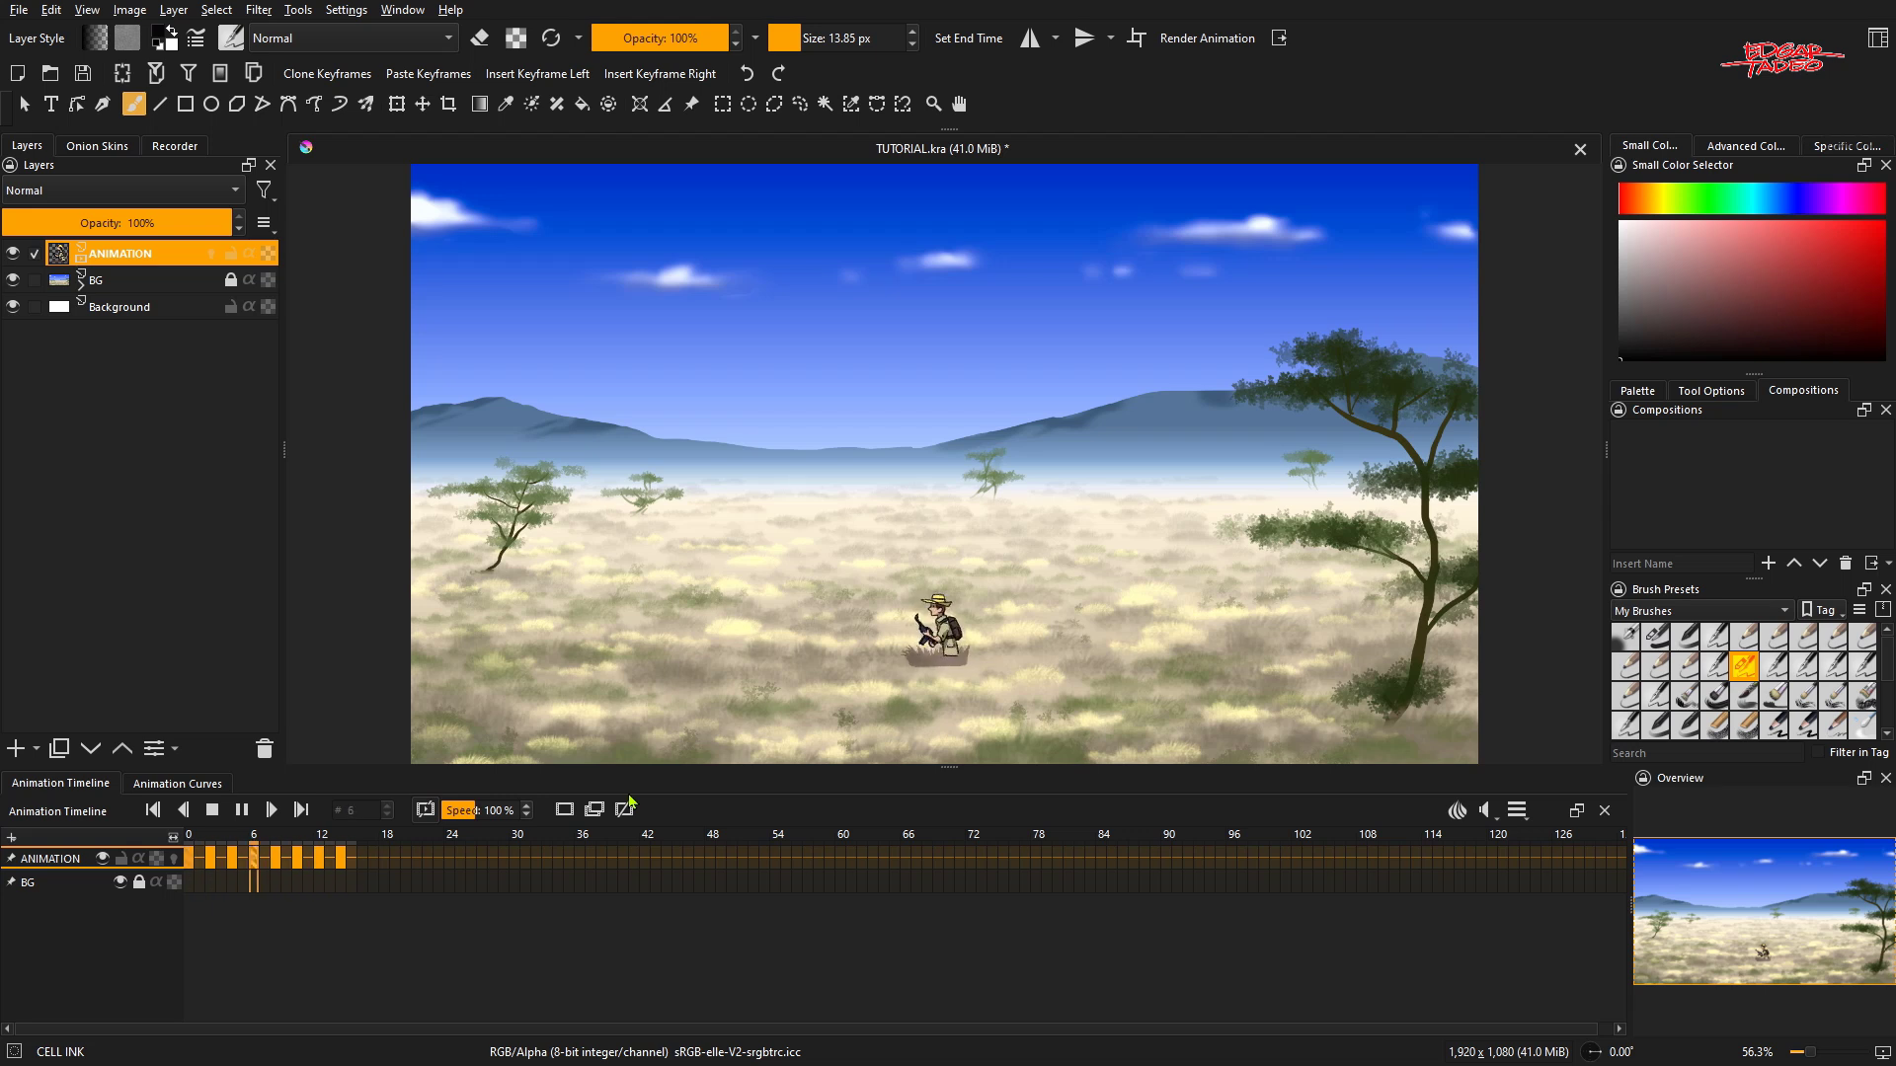
scroll(956, 549, up, 4)
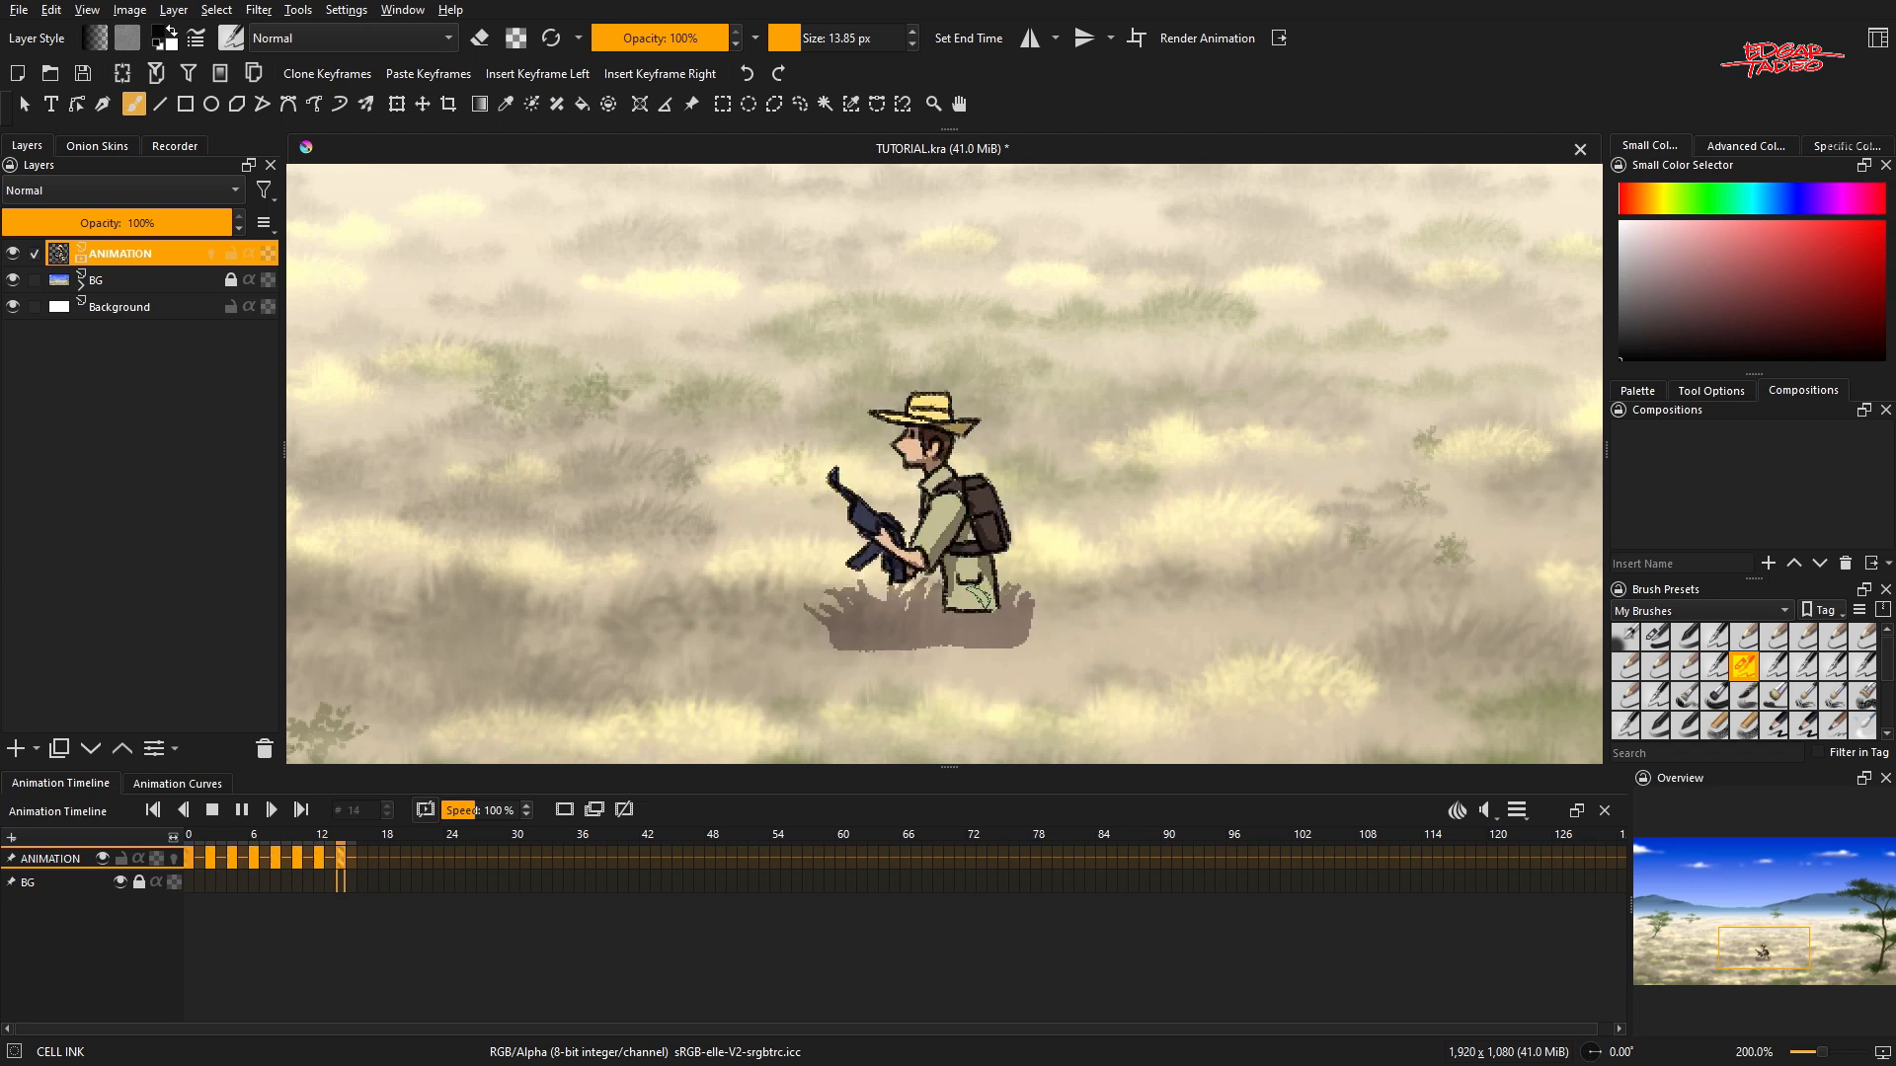
key(2)
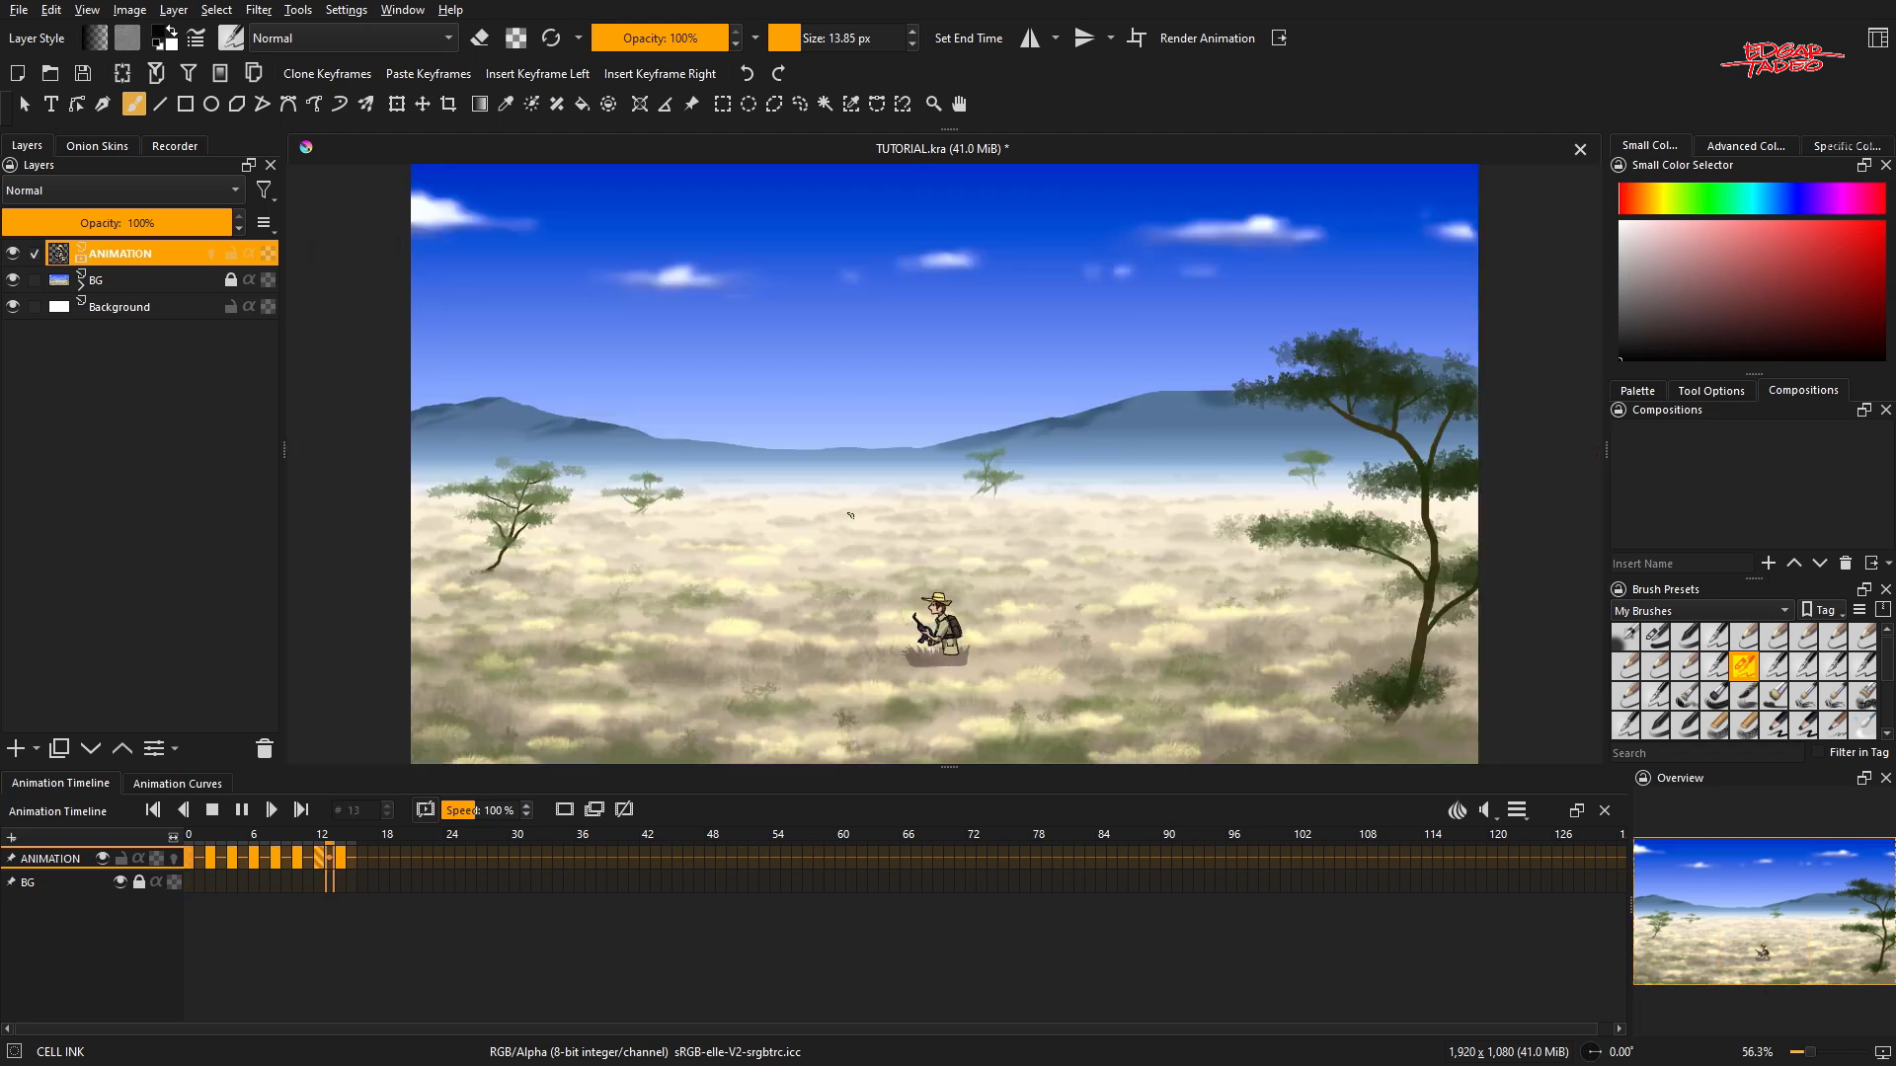
key(q)
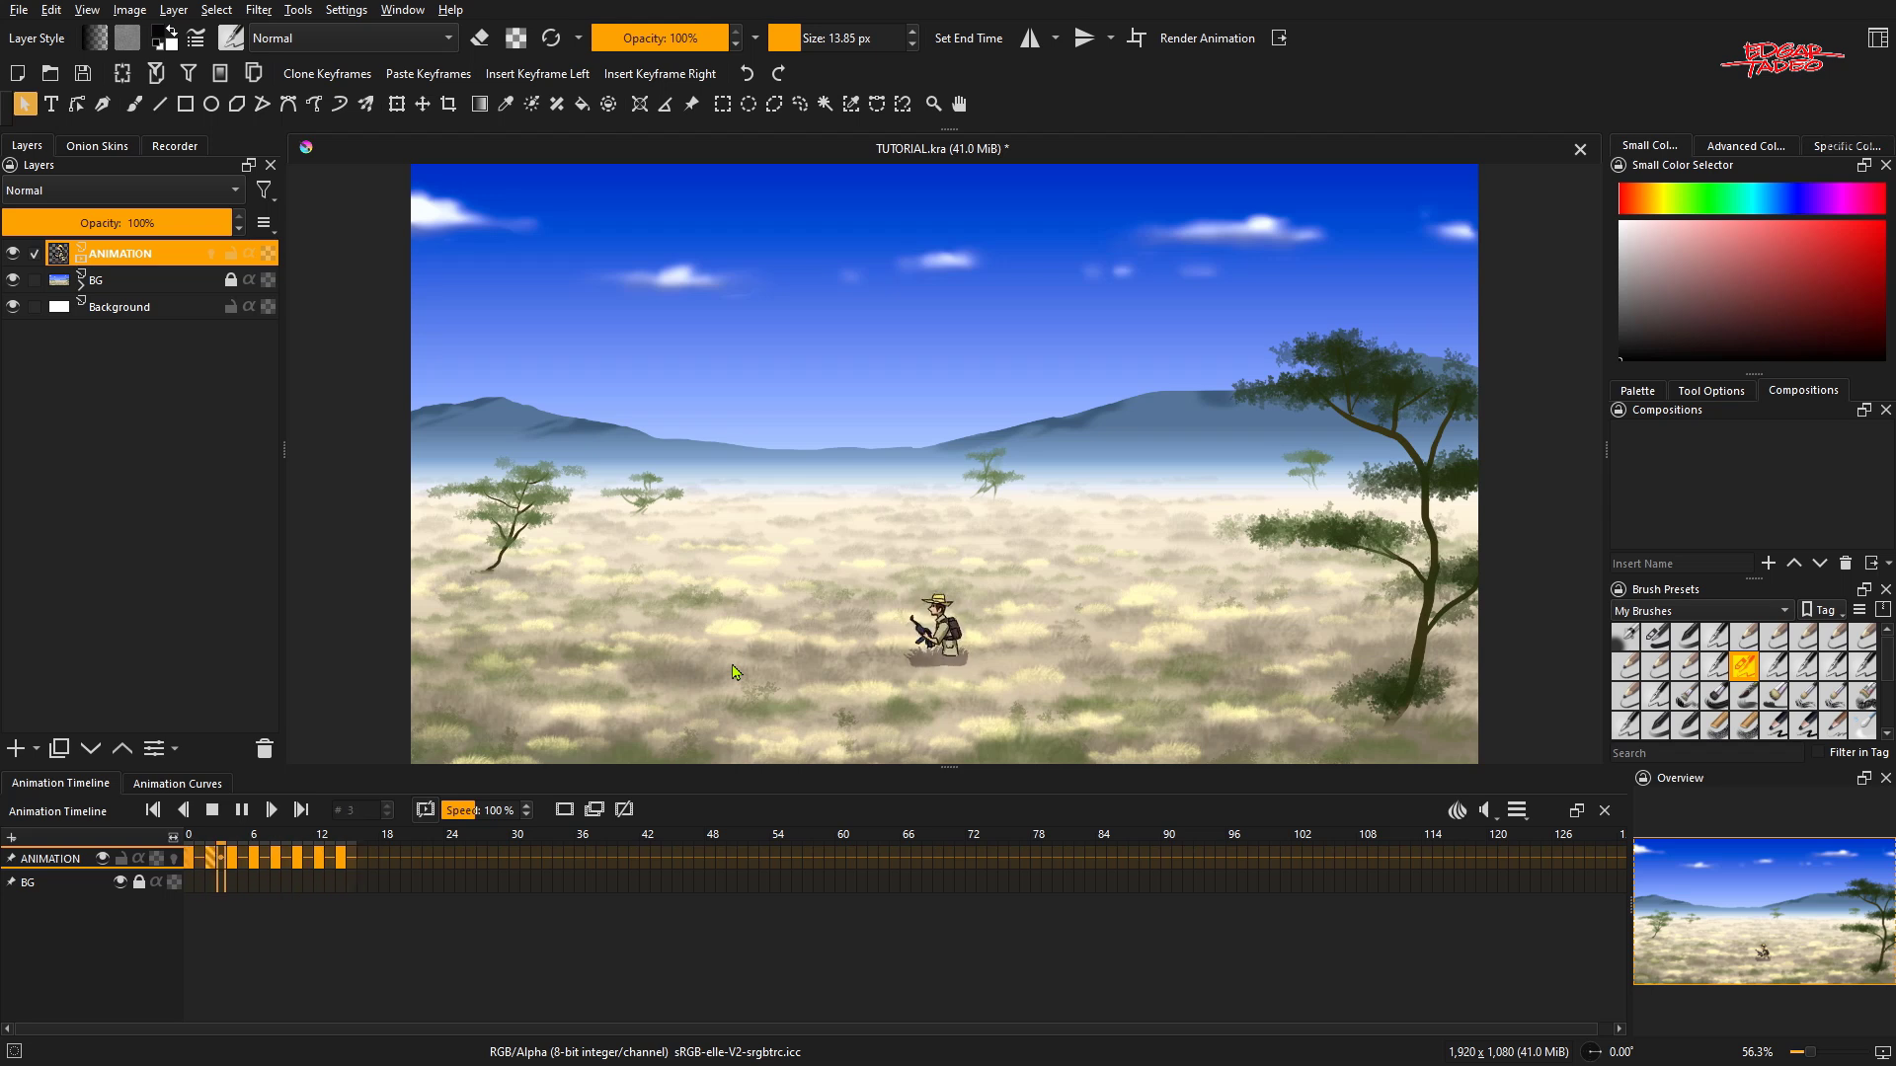
key(space)
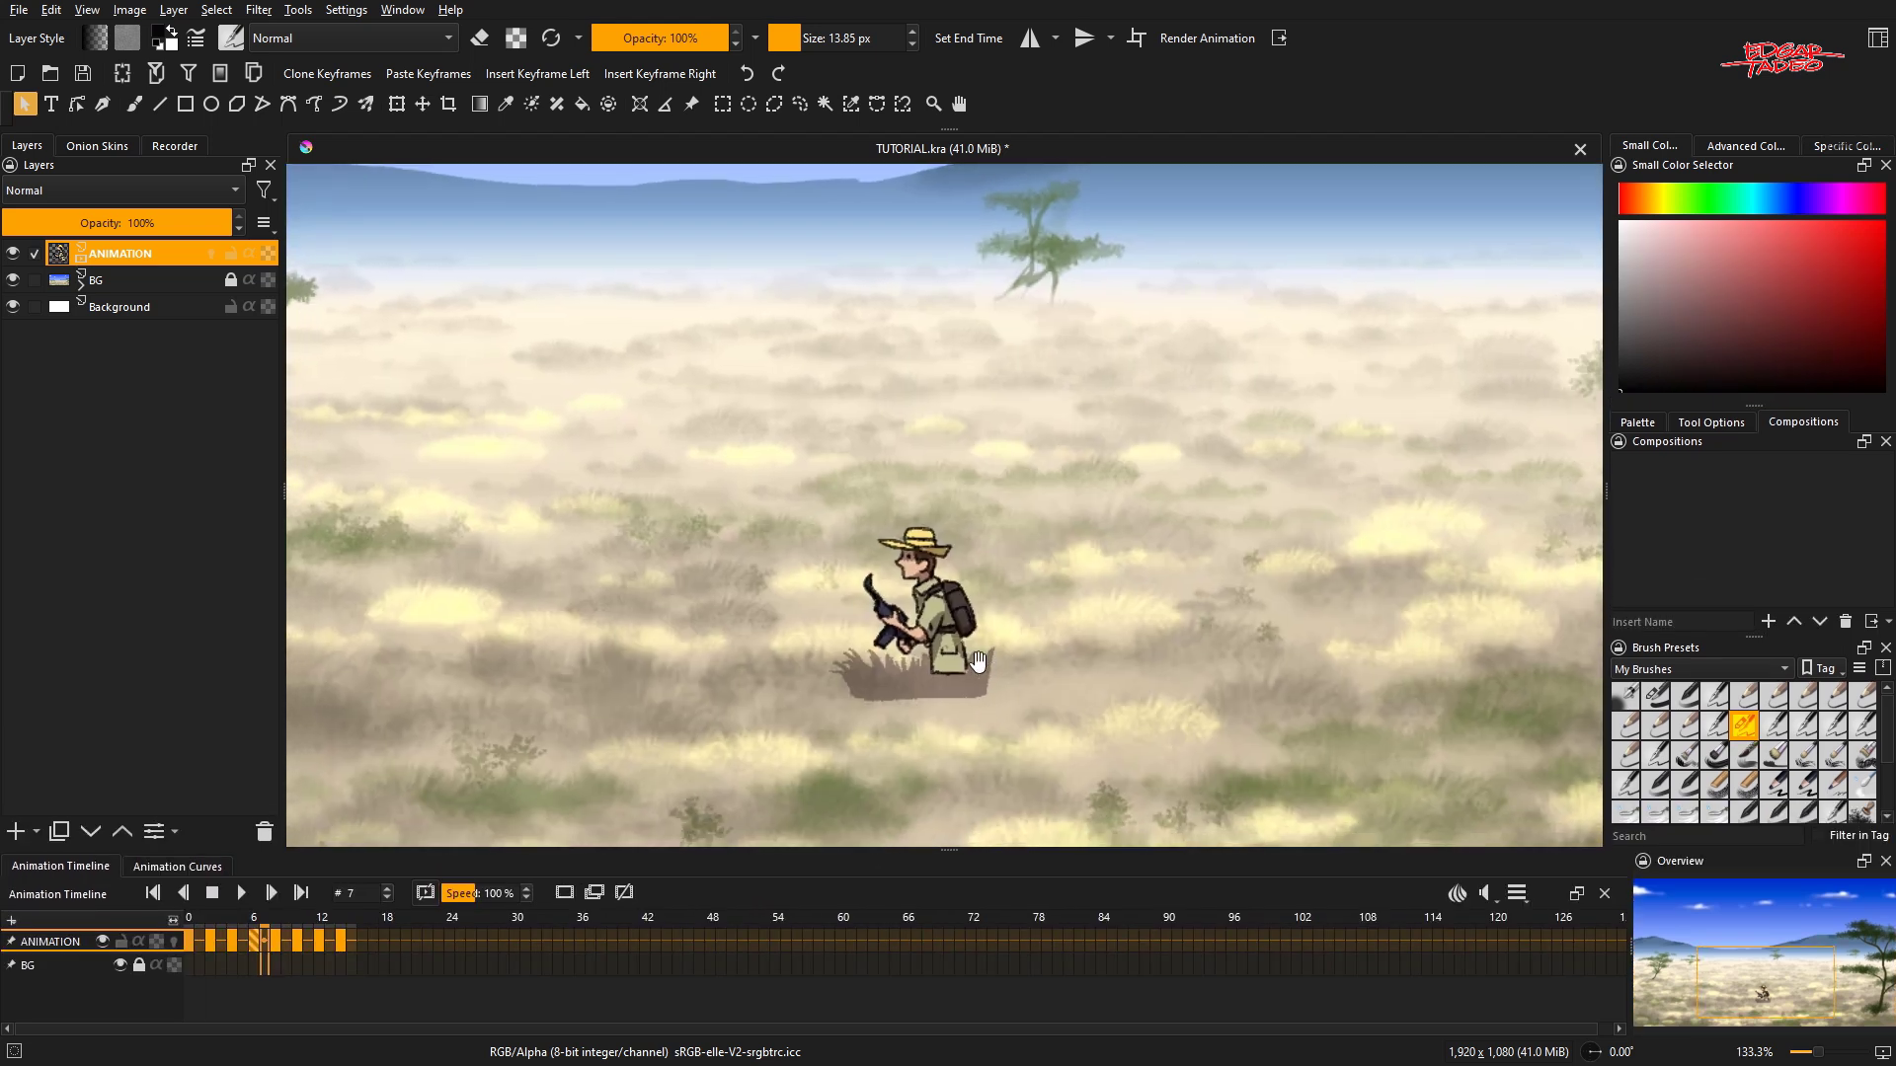
- Add a transparency mask to the ANIMATION layer
scroll(977, 751, up, 2)
drag(976, 770, 971, 565)
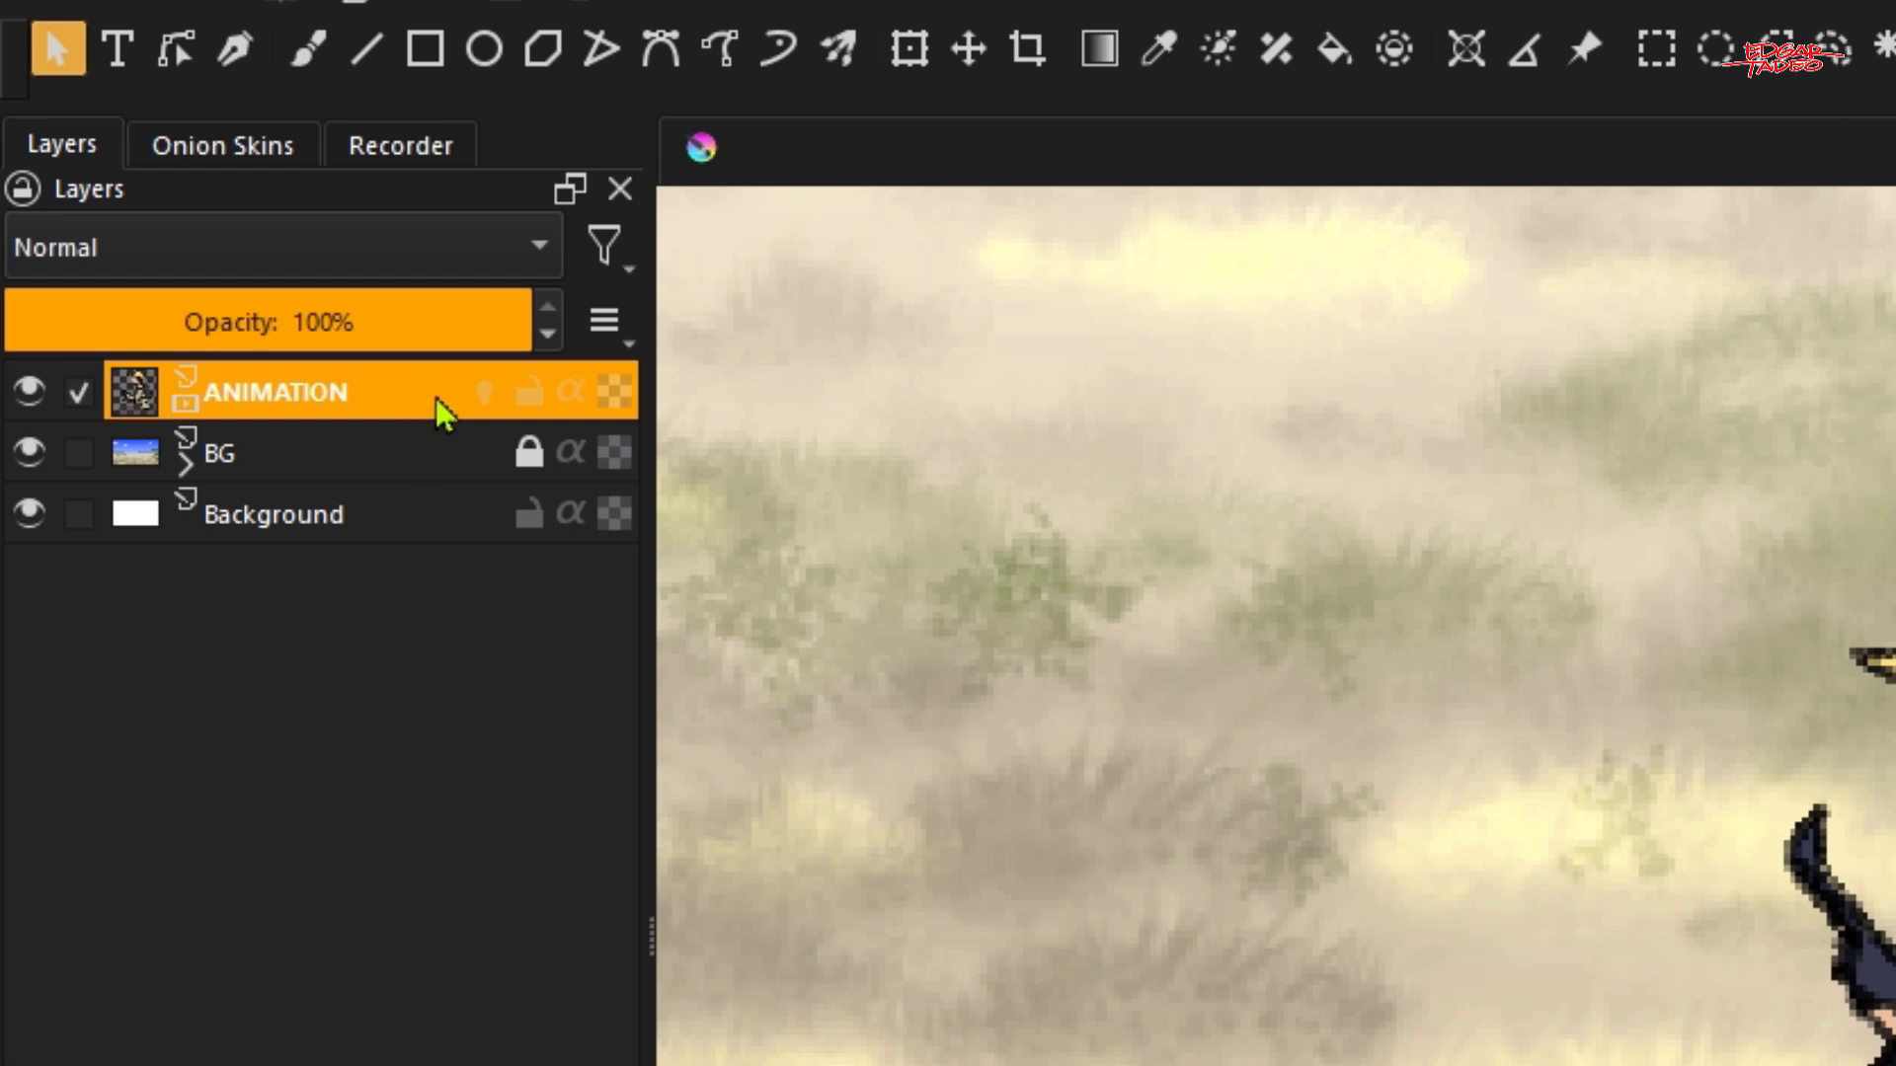
right_click(371, 389)
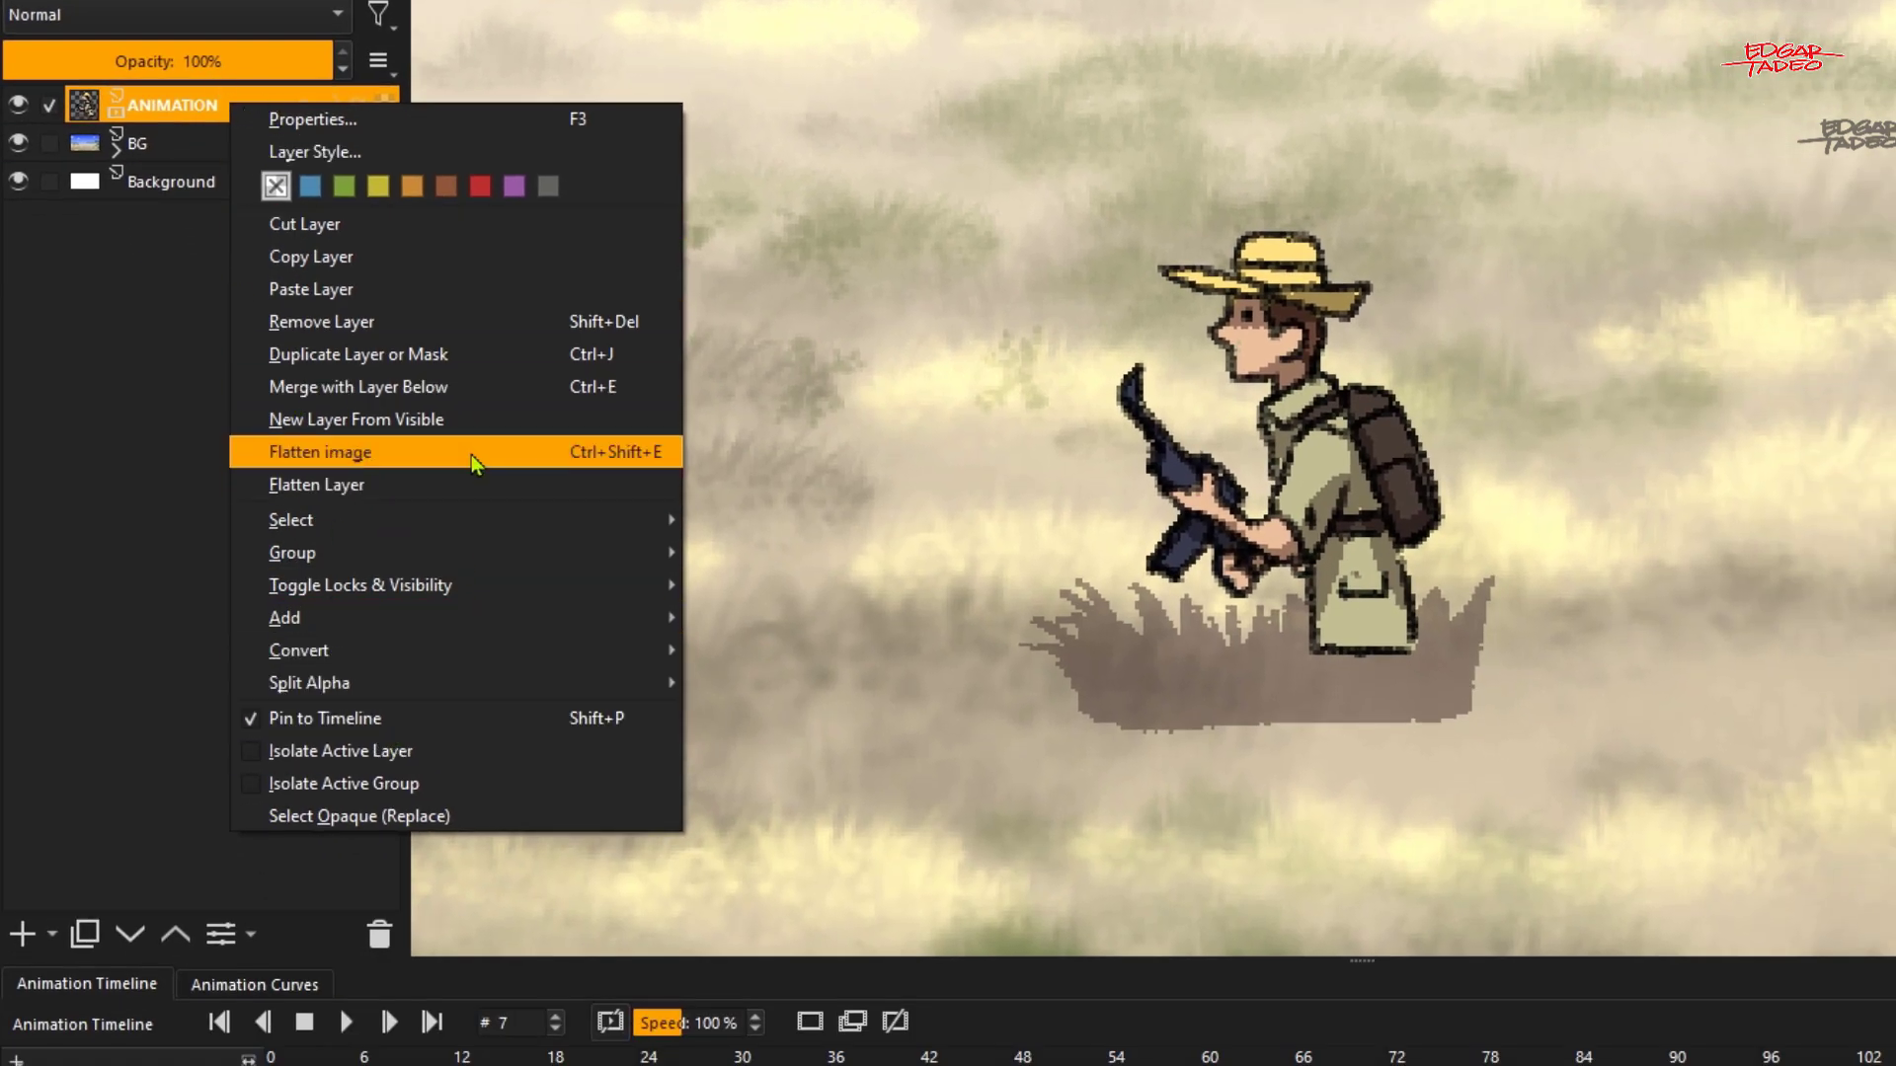
mouse_move(447, 604)
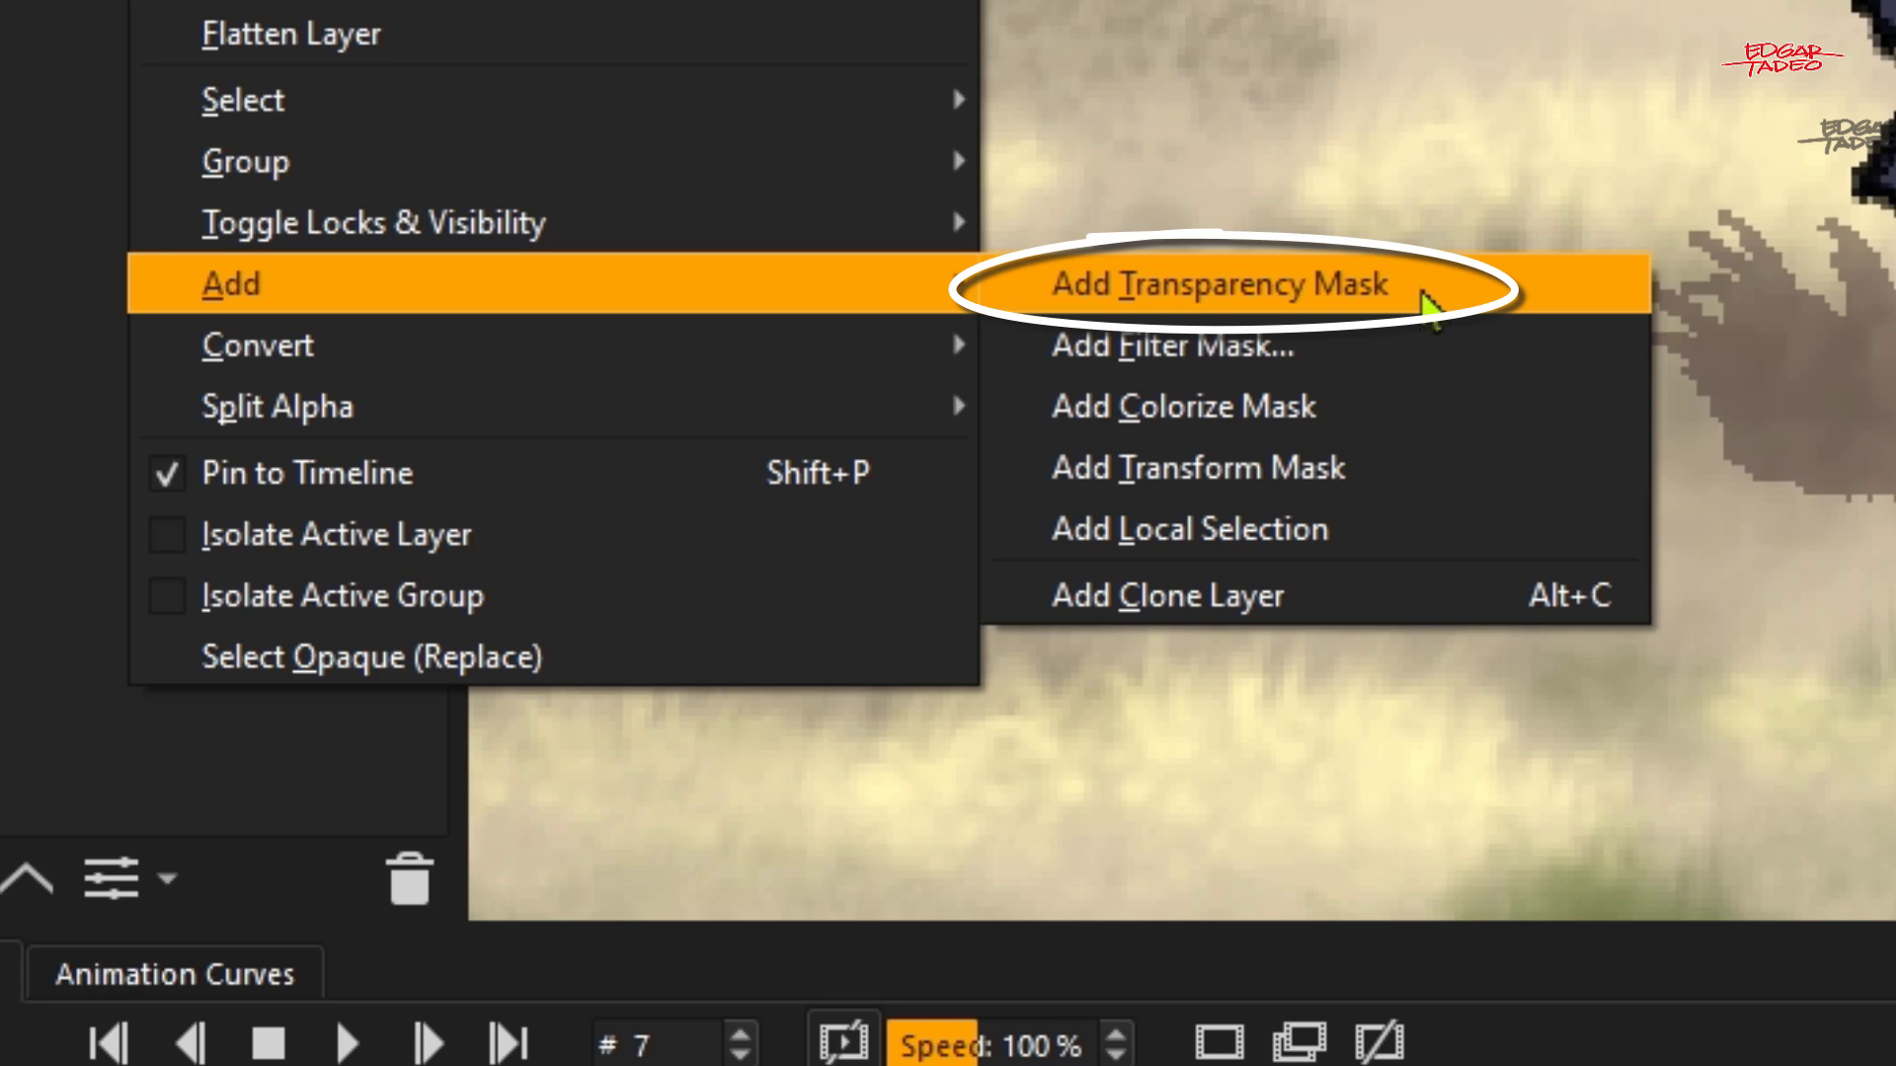
click(1425, 302)
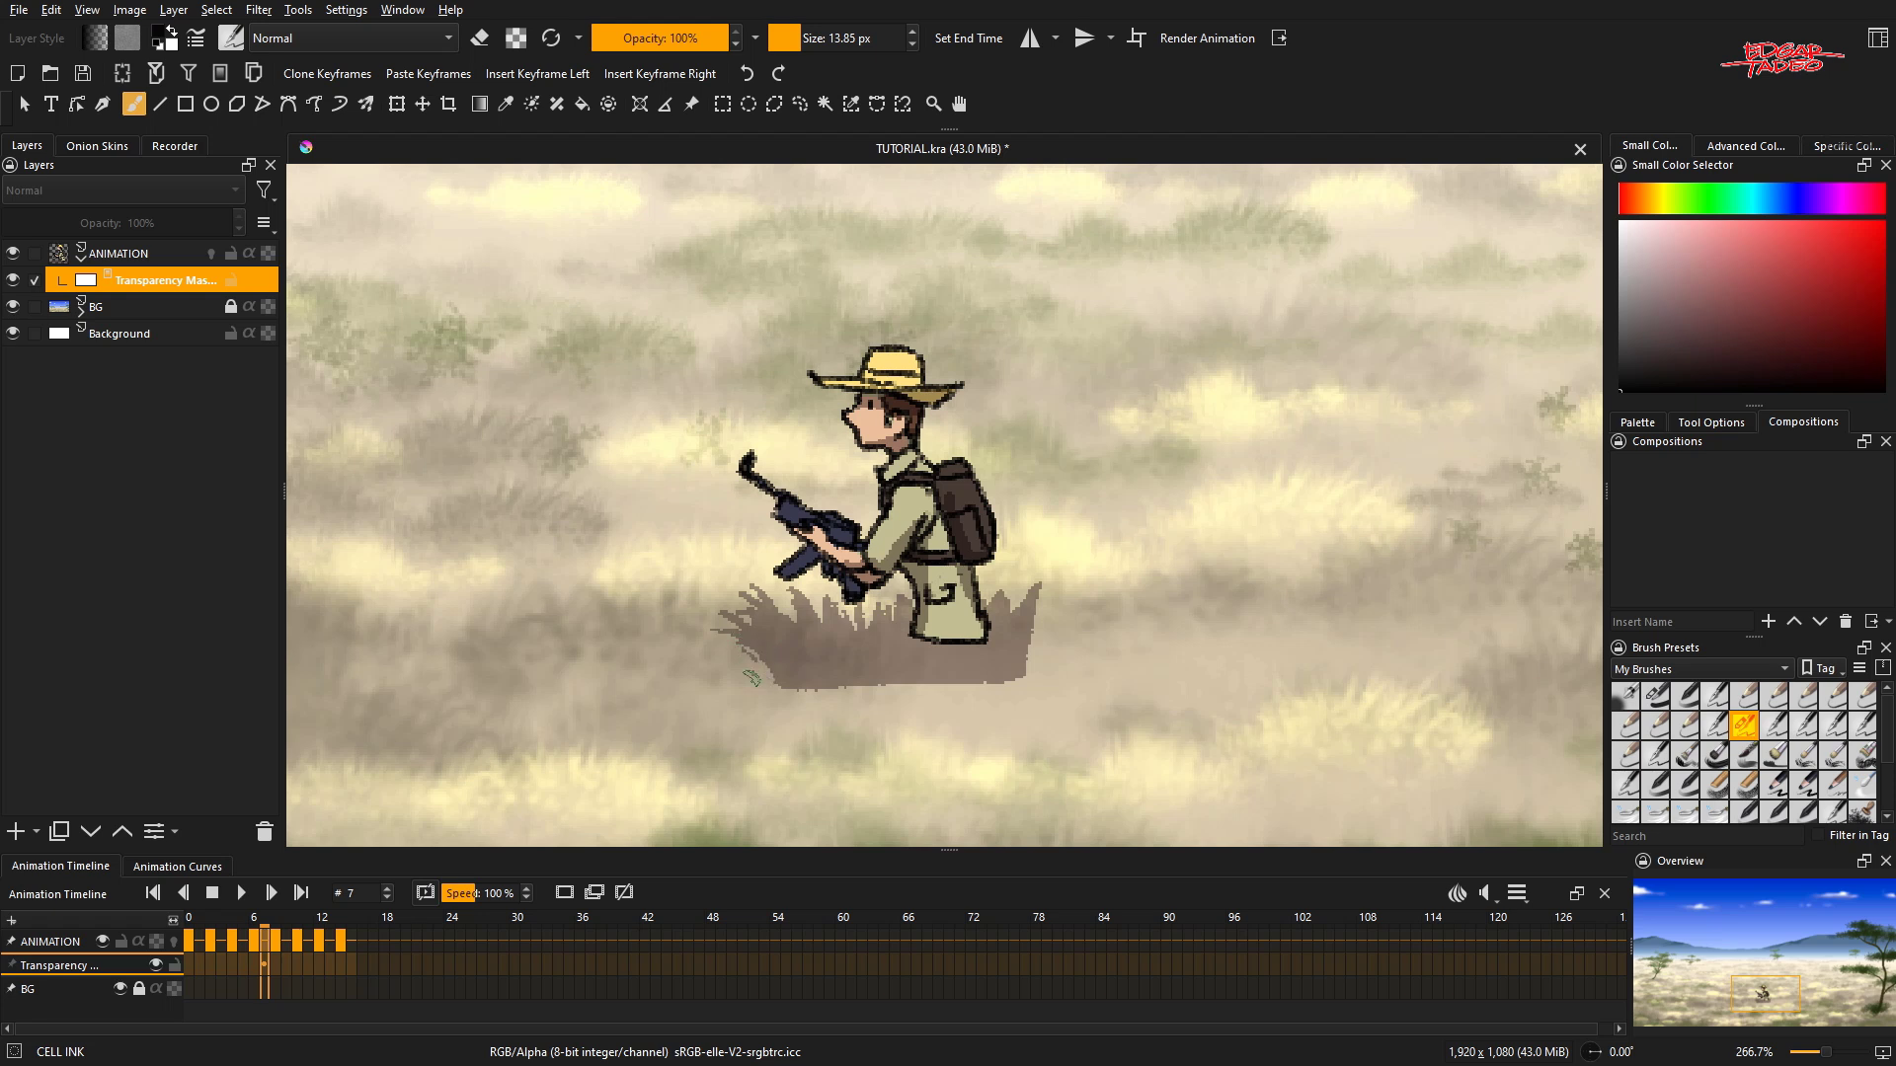
- Paint grass-shaped strokes on the transparency mask to hide the solid base of the grass at the character's waist
mouse_move(776, 685)
mouse_down()
mouse_move(775, 641)
mouse_move(776, 686)
mouse_move(794, 624)
mouse_move(808, 637)
mouse_up()
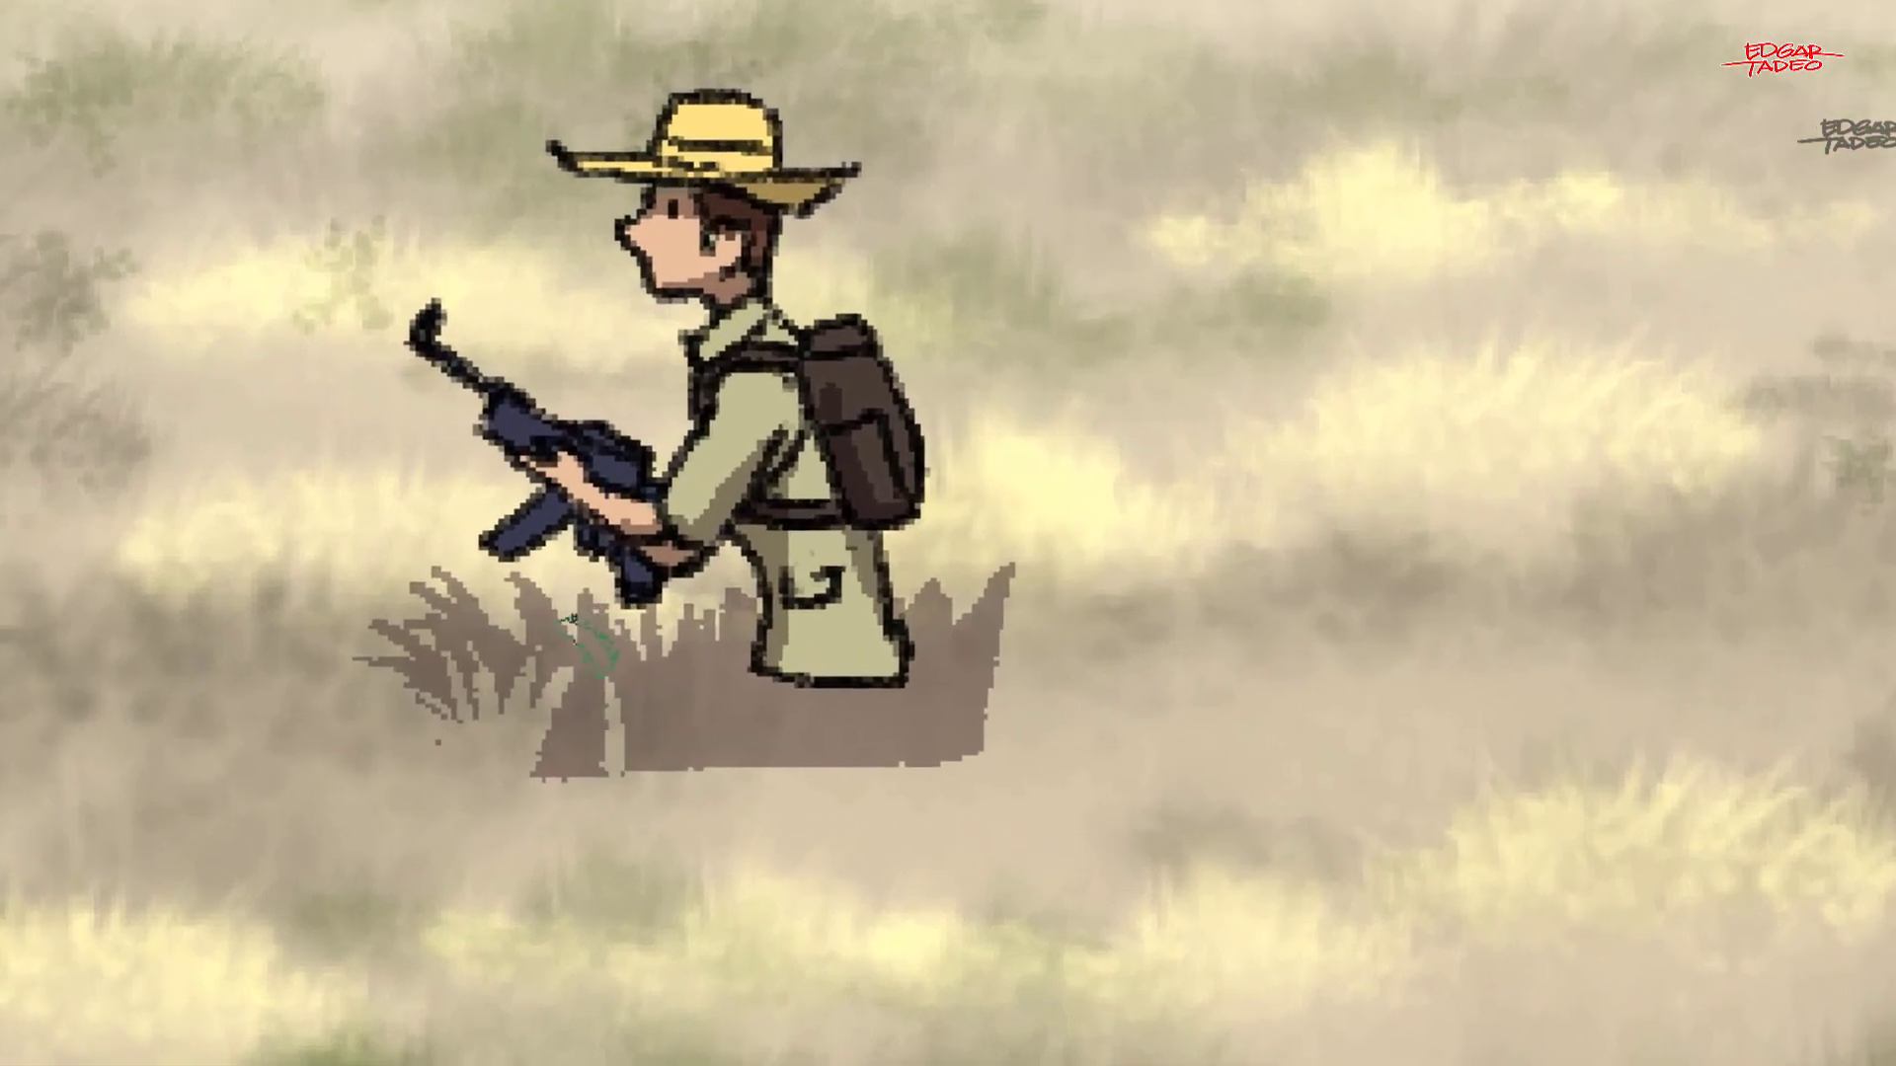
mouse_move(591, 643)
mouse_down()
mouse_move(562, 791)
mouse_move(527, 737)
mouse_move(607, 750)
mouse_up()
mouse_move(682, 646)
mouse_down()
mouse_move(769, 654)
mouse_move(689, 733)
mouse_move(532, 792)
mouse_move(660, 778)
mouse_move(747, 676)
mouse_move(733, 758)
mouse_move(757, 718)
mouse_move(763, 743)
mouse_move(832, 630)
mouse_move(892, 671)
mouse_move(807, 736)
mouse_move(684, 706)
mouse_move(733, 701)
mouse_move(766, 760)
mouse_move(769, 617)
mouse_move(709, 618)
mouse_move(747, 736)
mouse_move(748, 627)
mouse_move(857, 627)
mouse_move(823, 636)
mouse_move(862, 716)
mouse_move(956, 634)
mouse_move(862, 756)
mouse_move(776, 742)
mouse_move(941, 725)
mouse_move(909, 770)
mouse_move(991, 634)
mouse_move(956, 612)
mouse_move(903, 763)
mouse_move(902, 652)
mouse_move(879, 755)
mouse_move(854, 701)
mouse_up()
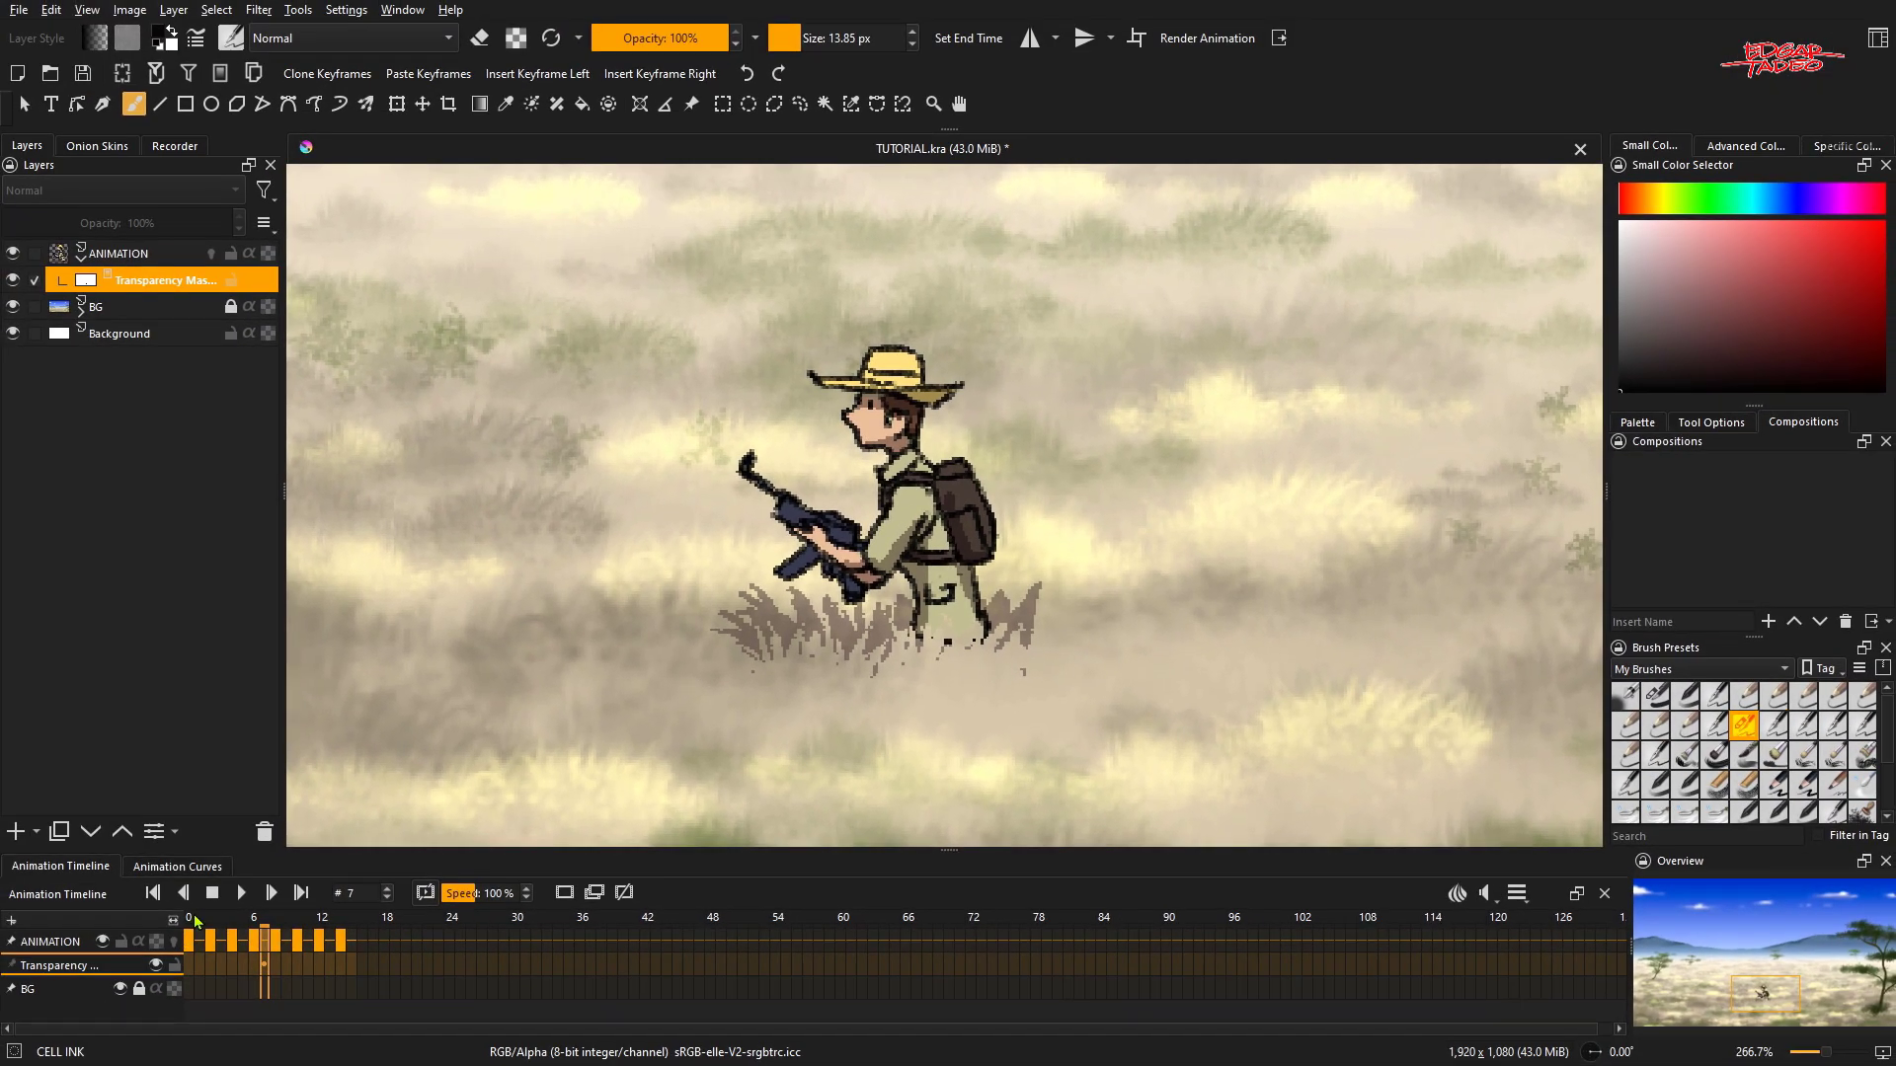
- Play the animation from the start to examine how the single mask affects the grass on each frame
click(192, 925)
drag(993, 612, 1037, 597)
key(space)
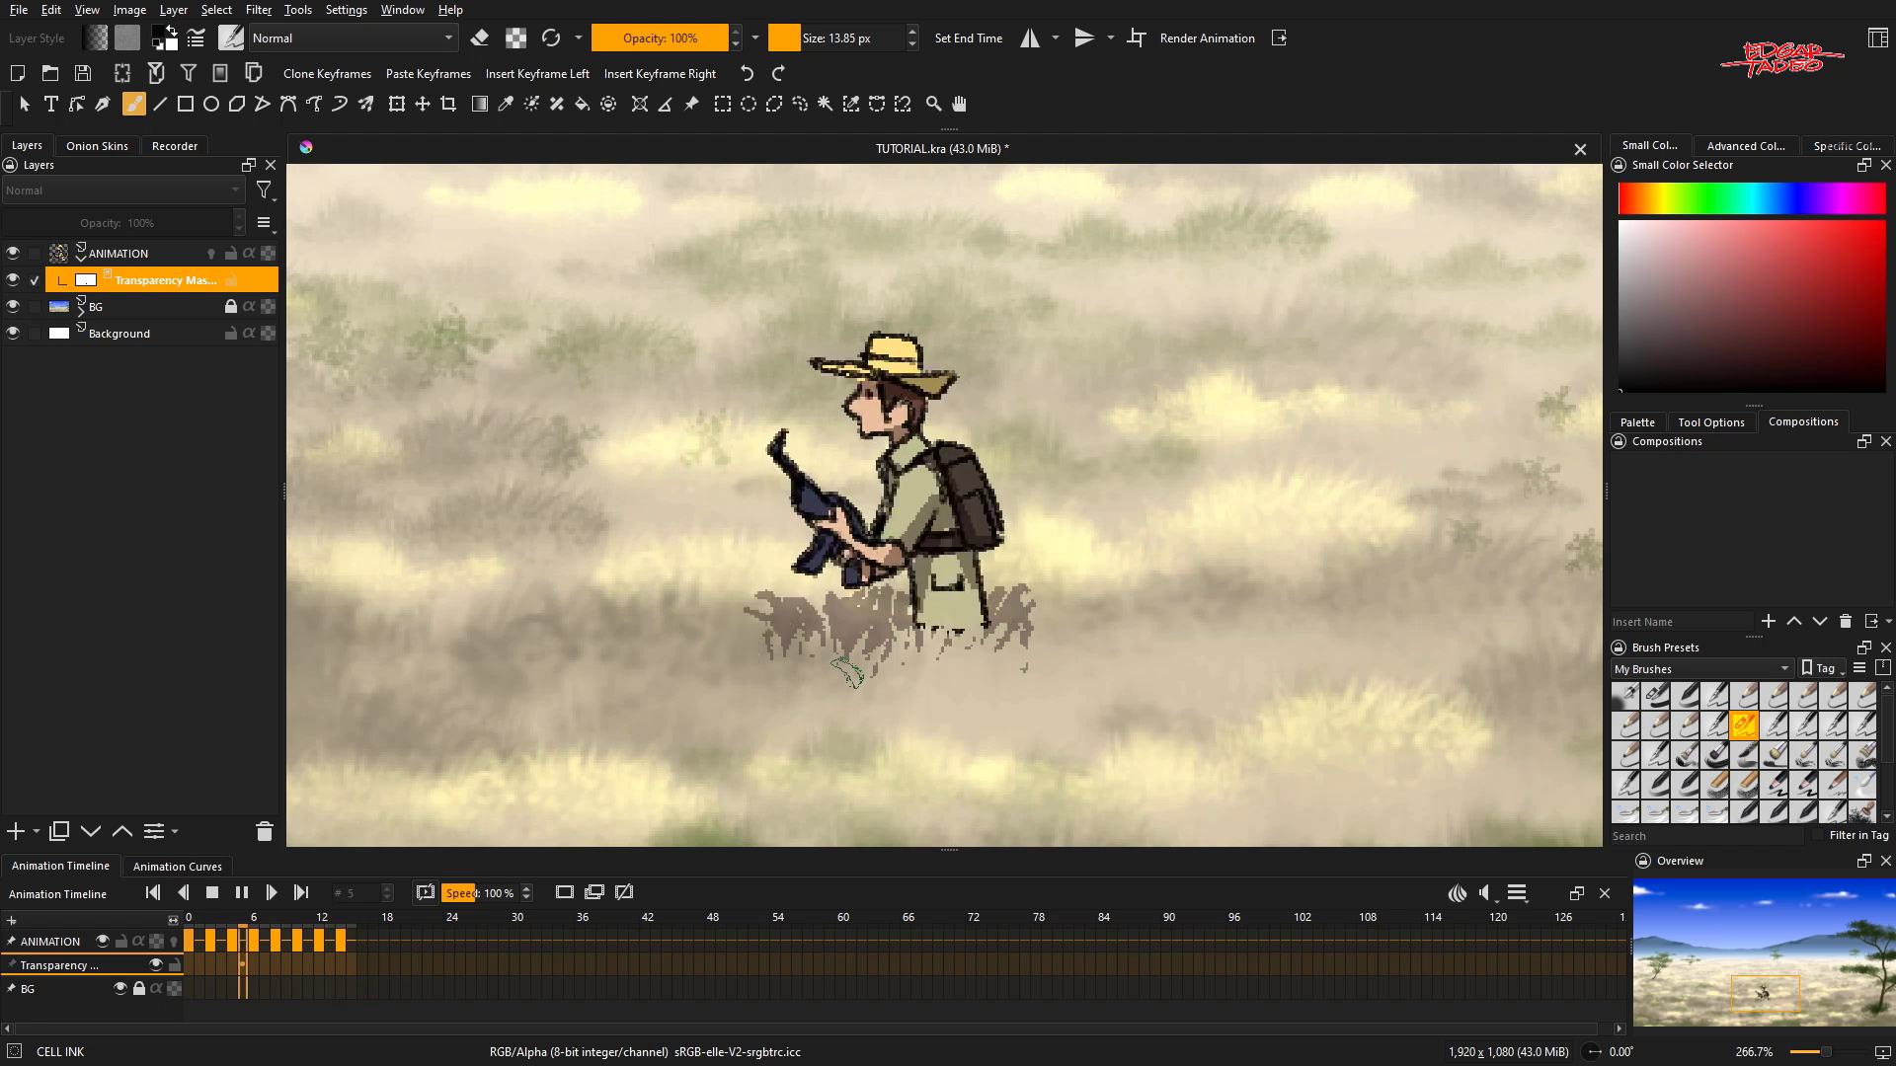
key(space)
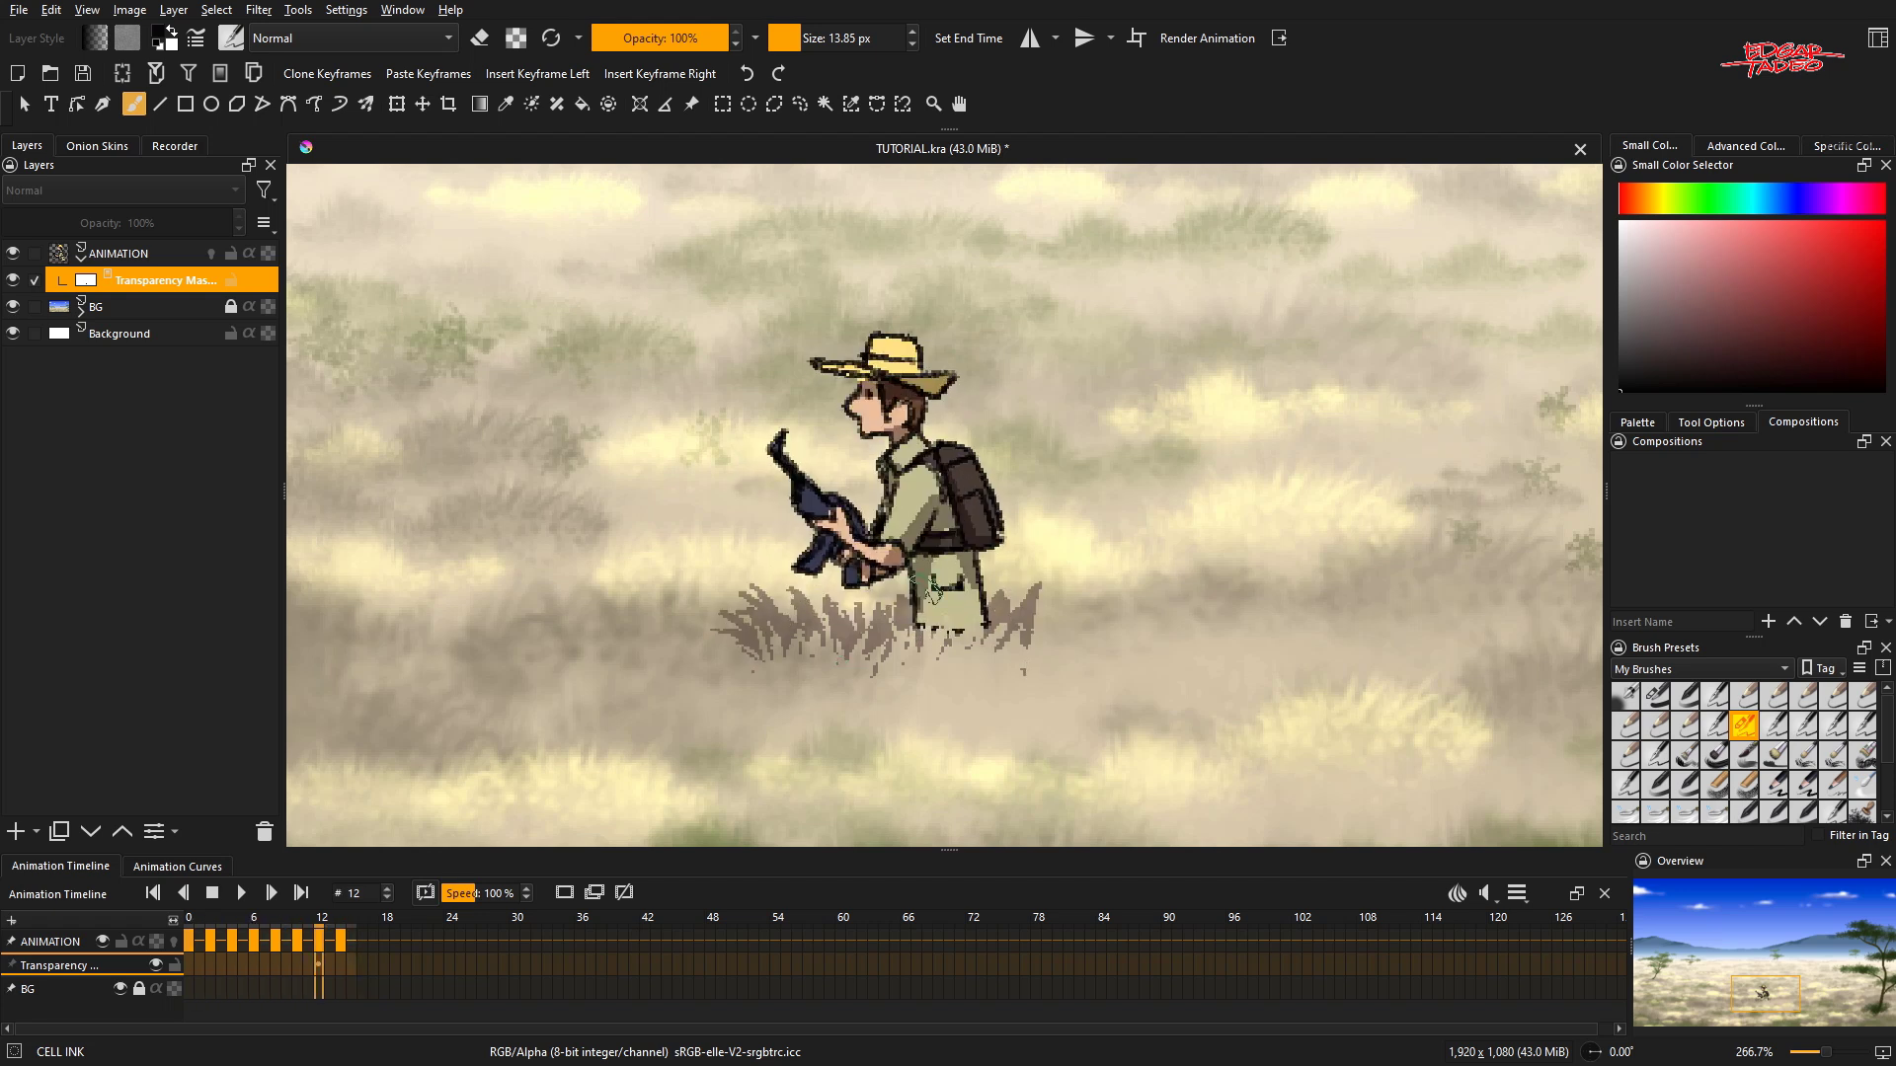
- Remove the painted transparency mask and add a fresh transparency mask to the ANIMATION layer
key(shift+Delete)
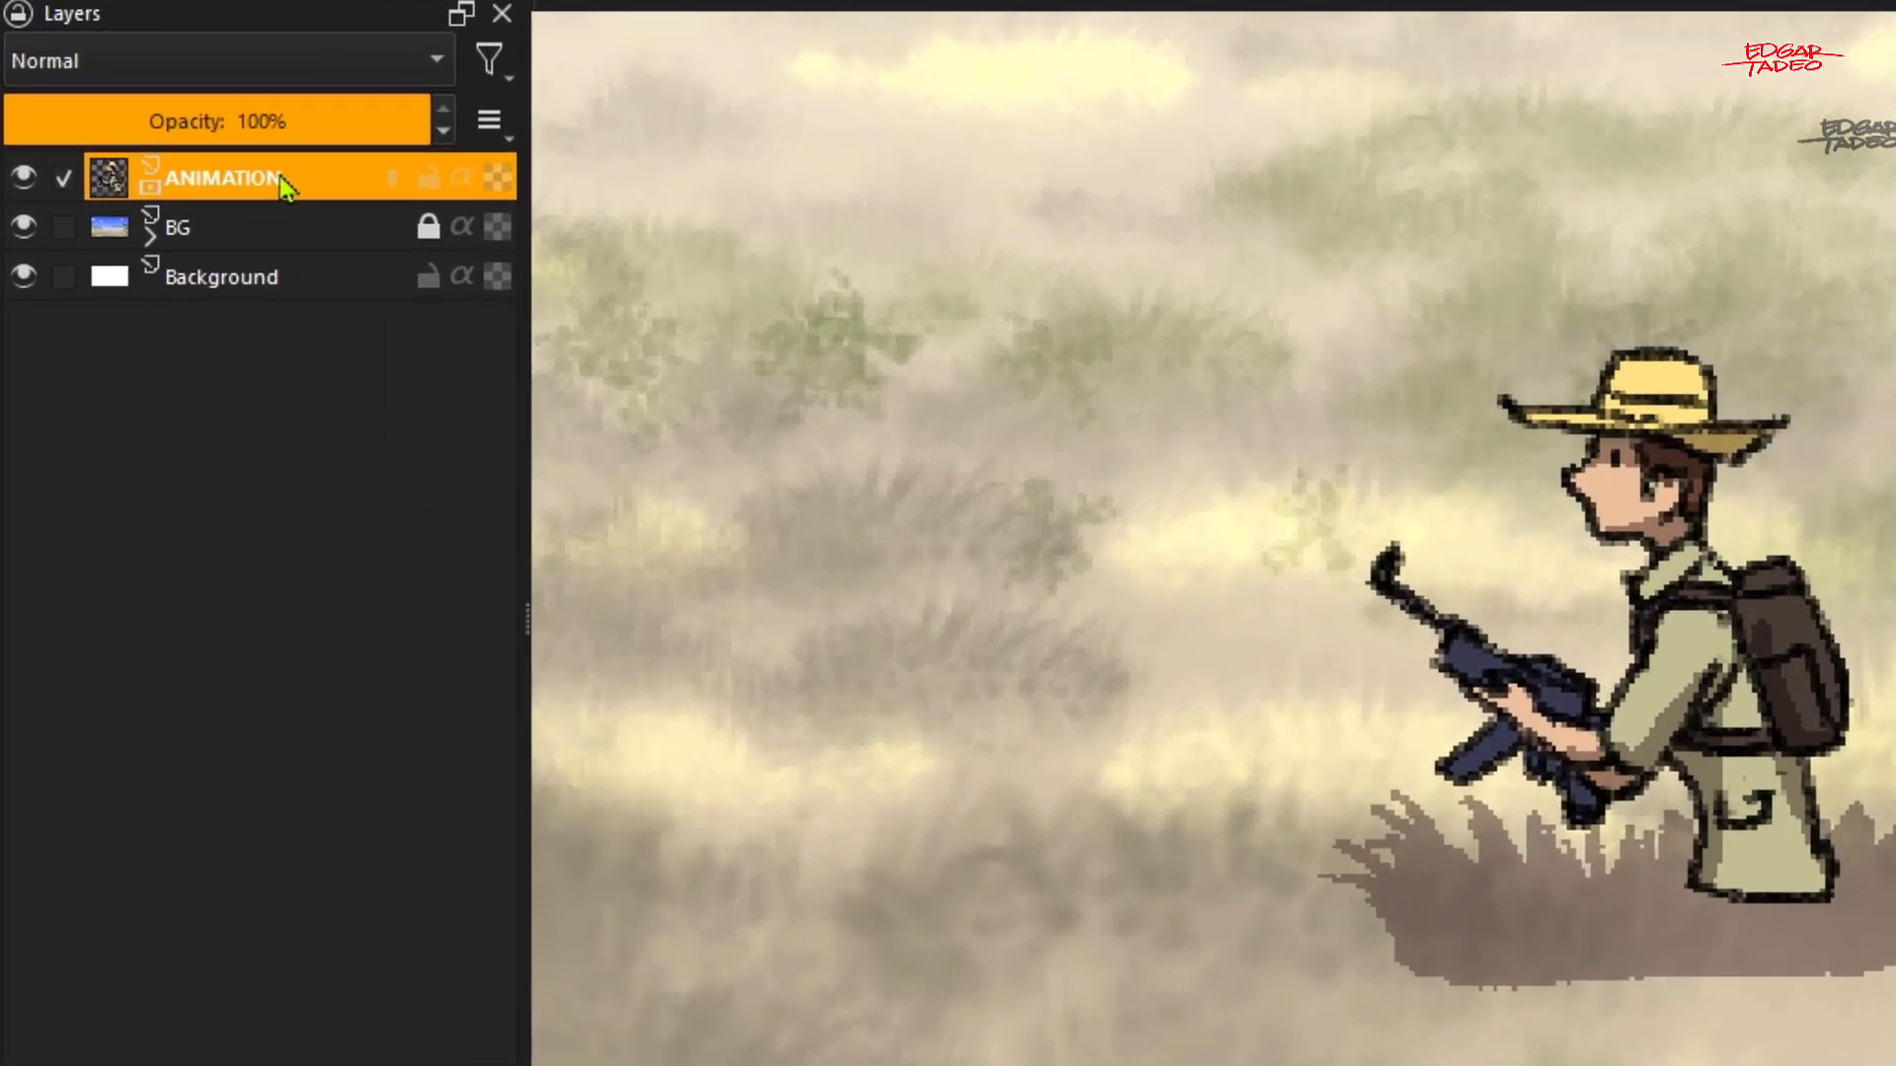
right_click(150, 257)
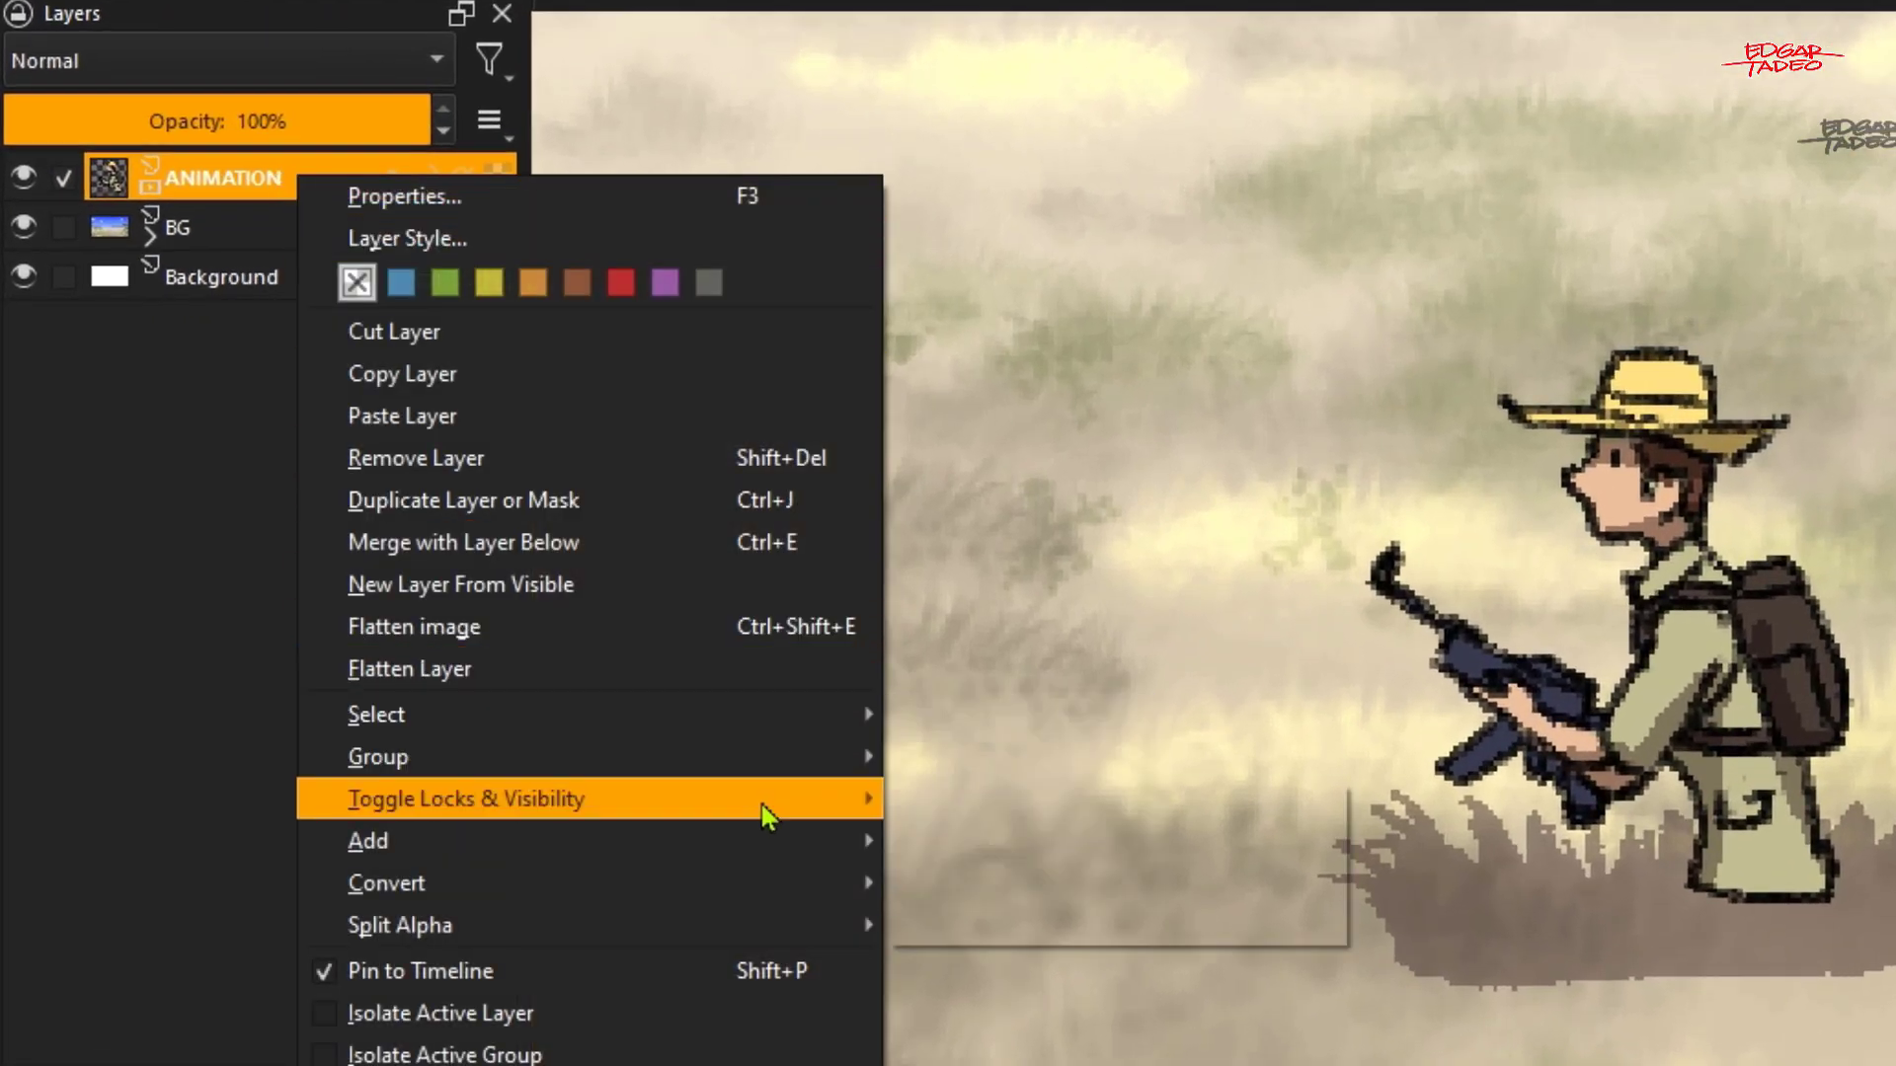
mouse_move(795, 855)
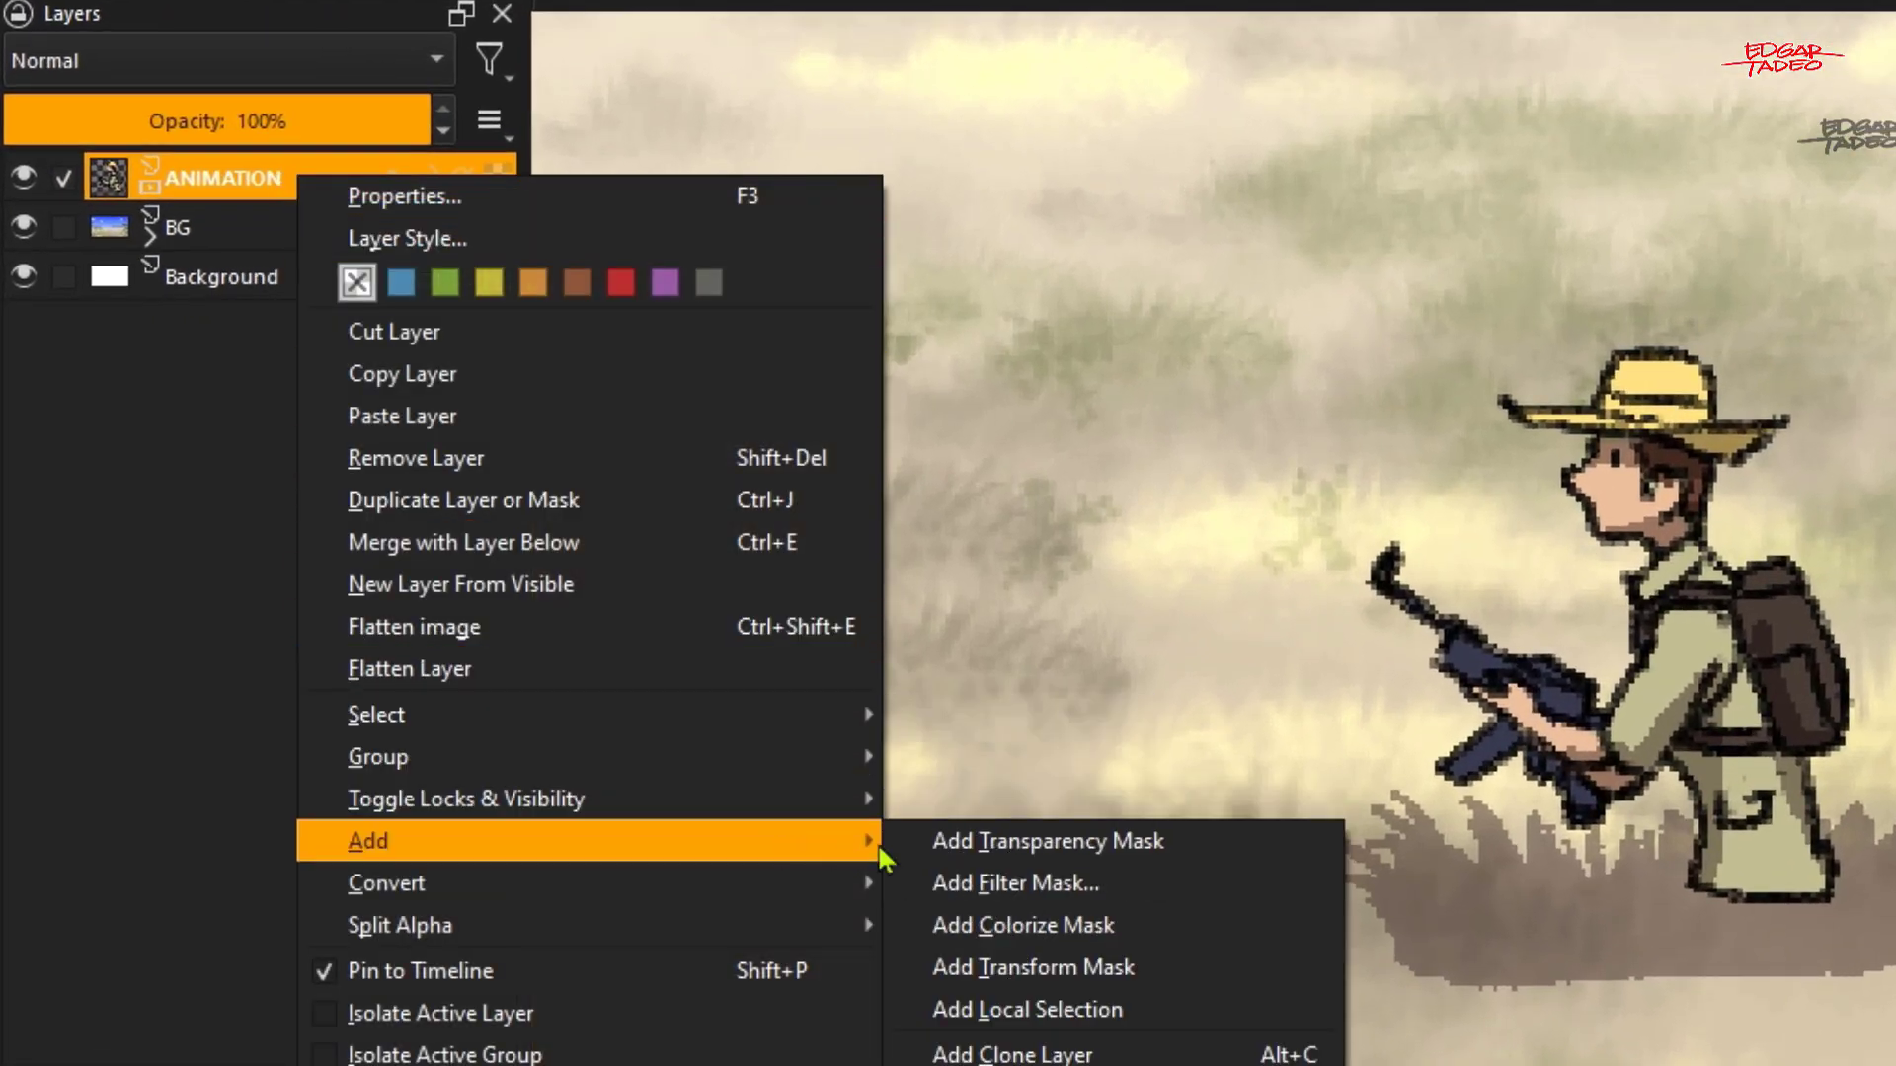
click(1002, 851)
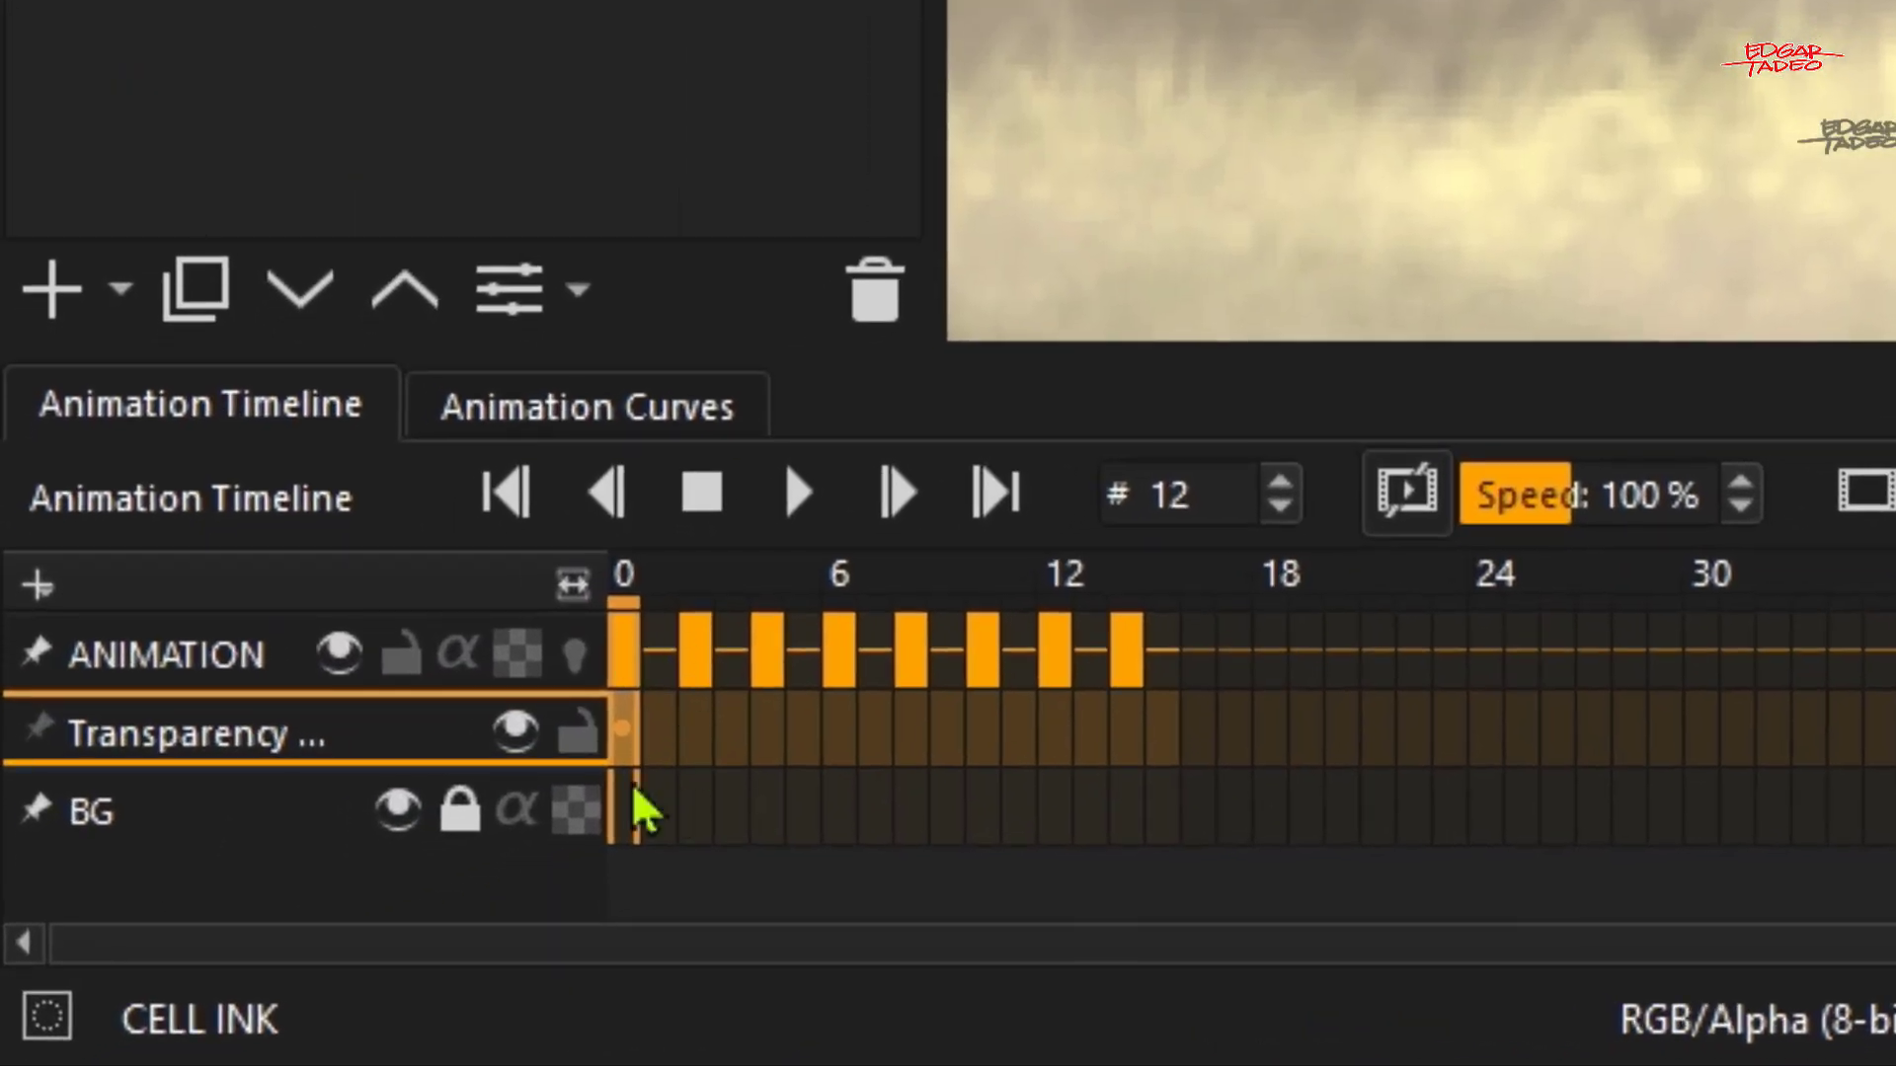
- Pin the transparency mask to the timeline and create a keyframe for it at frame 0
click(655, 741)
click(640, 756)
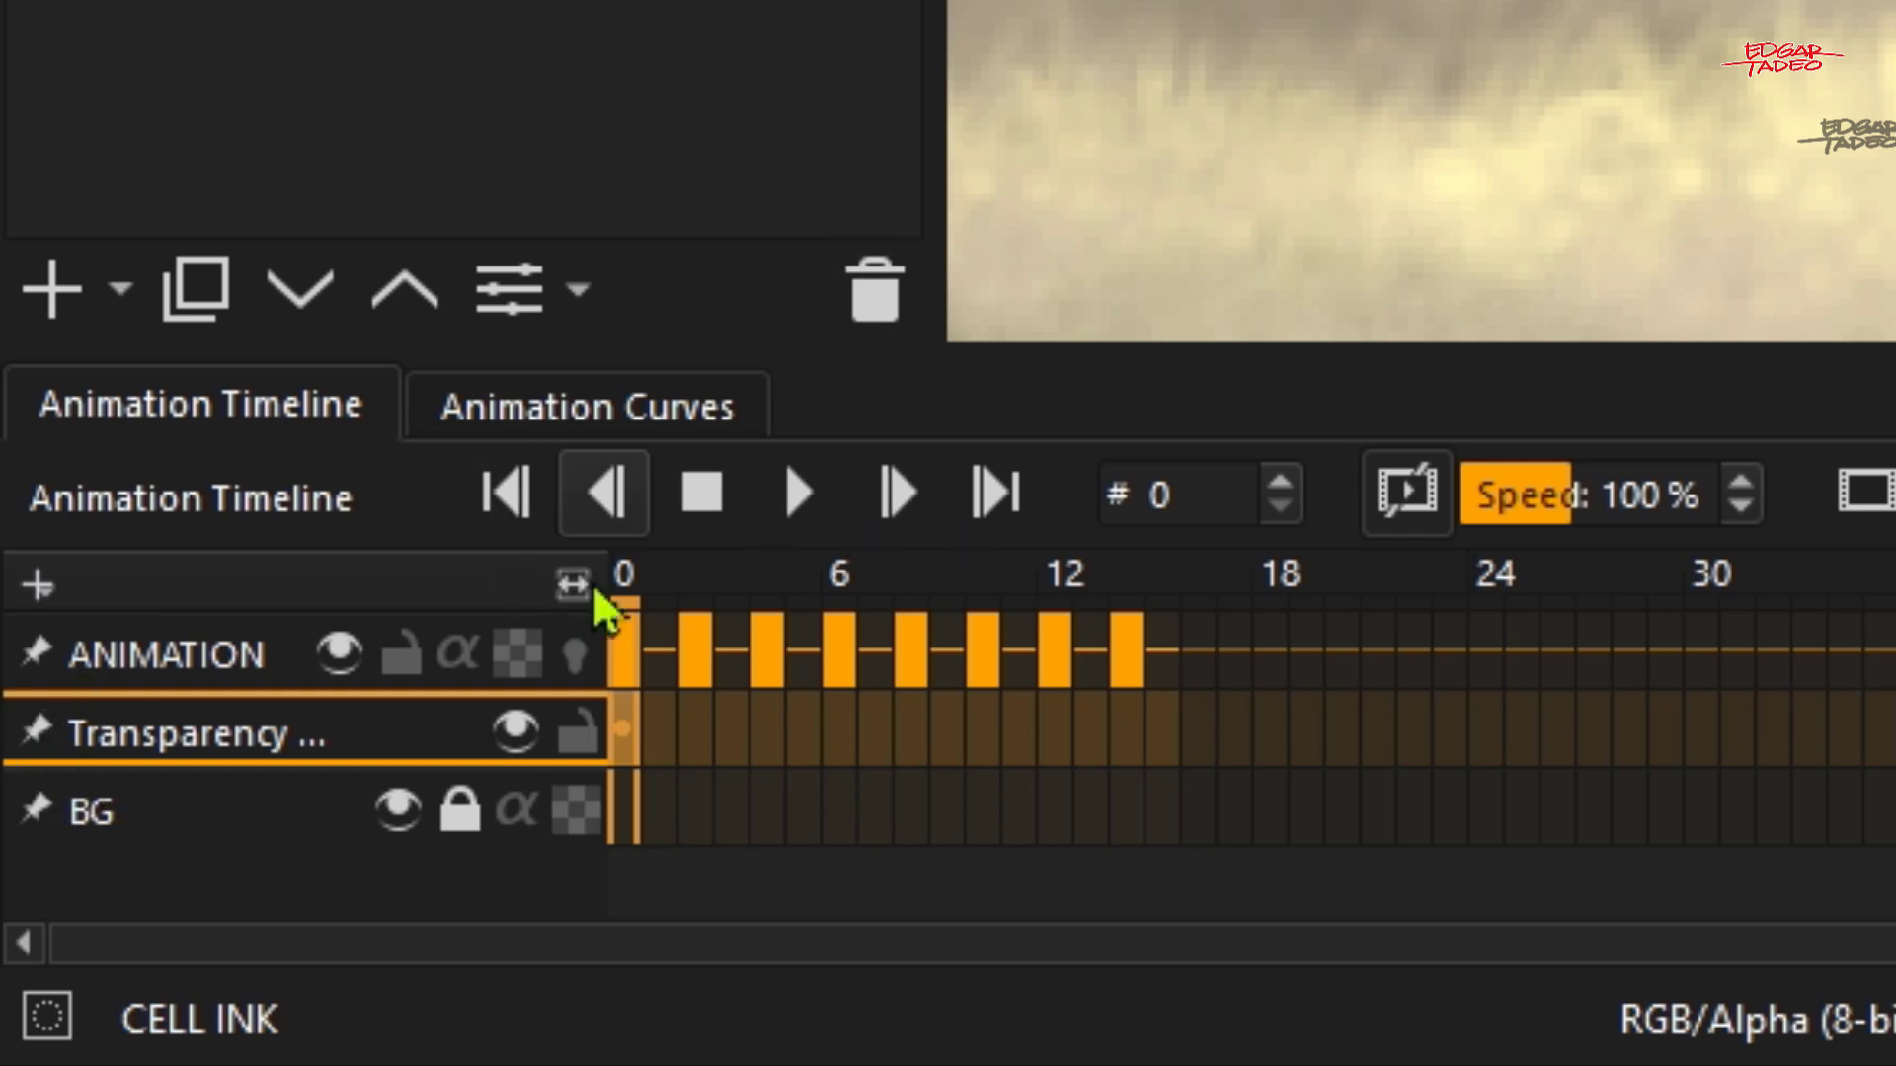
drag(1388, 10, 1372, 62)
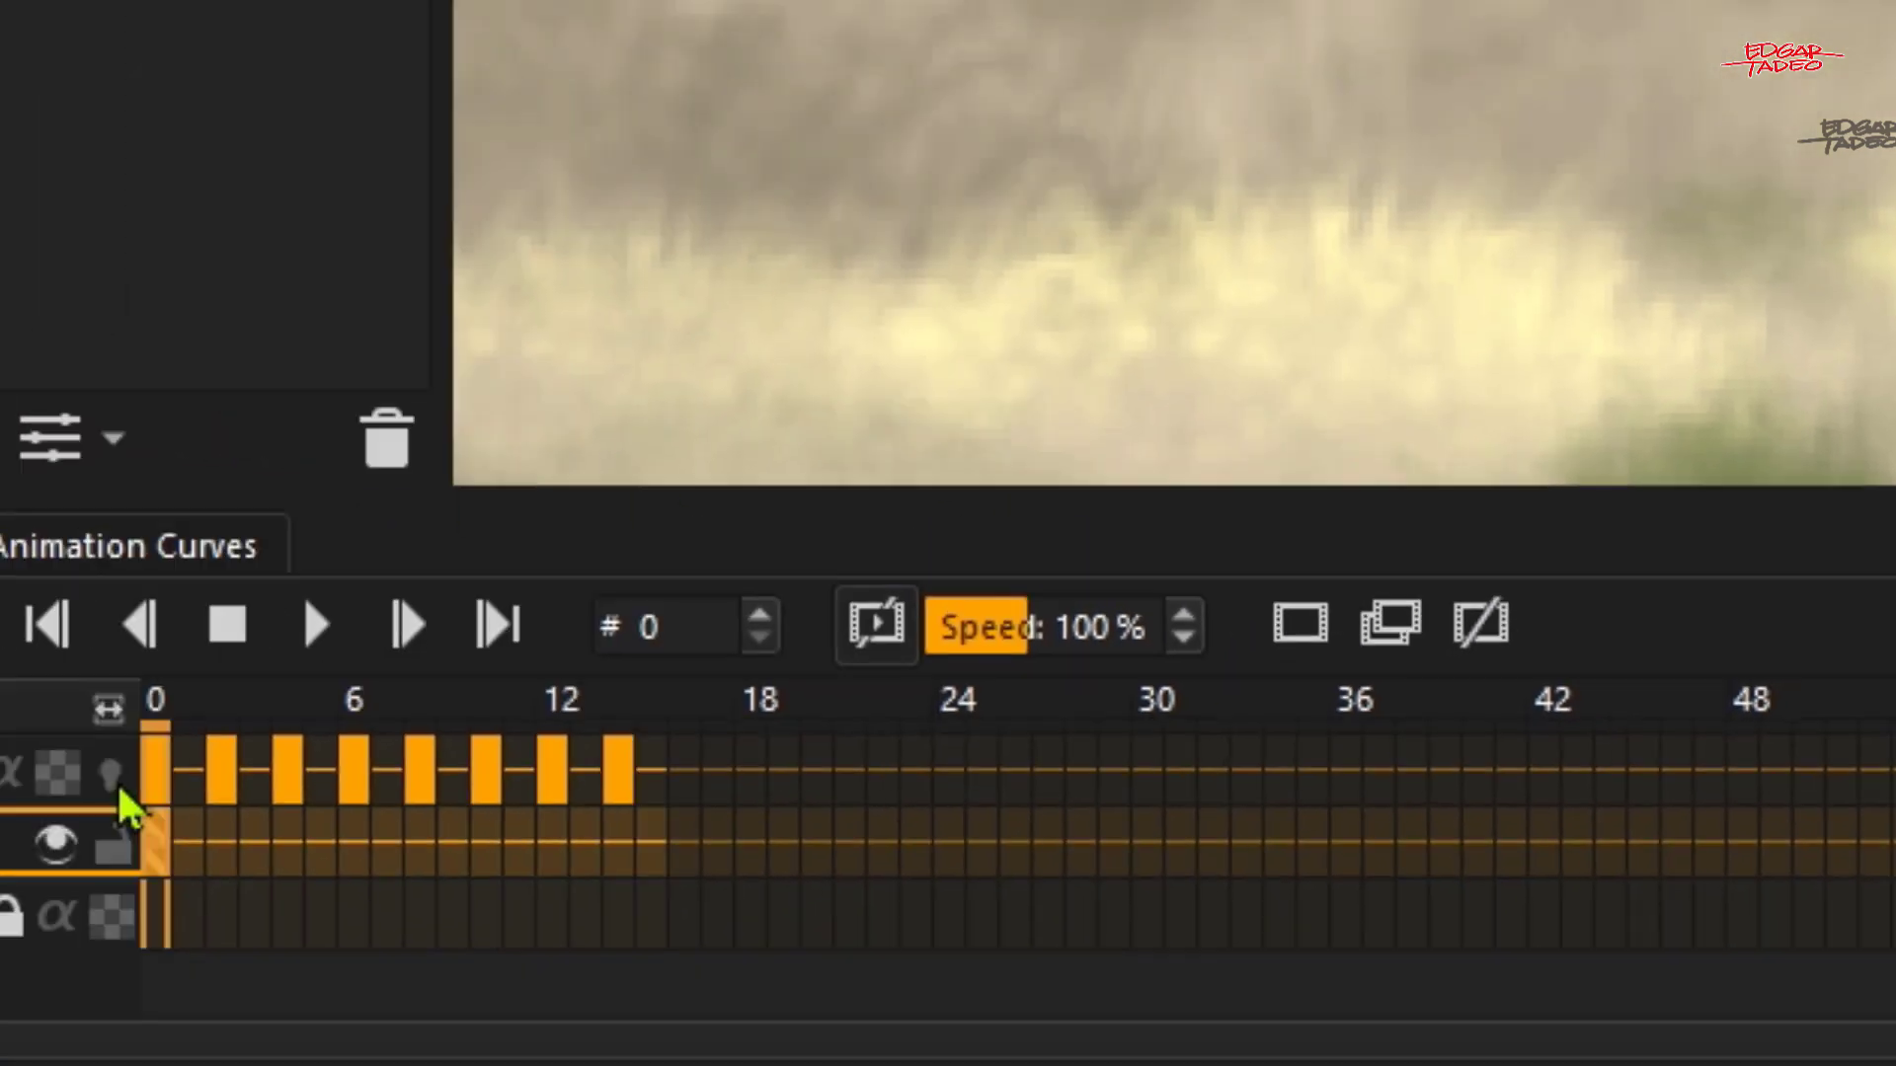
- Create blank keyframes for the transparency mask at frames 2 and 4
click(198, 853)
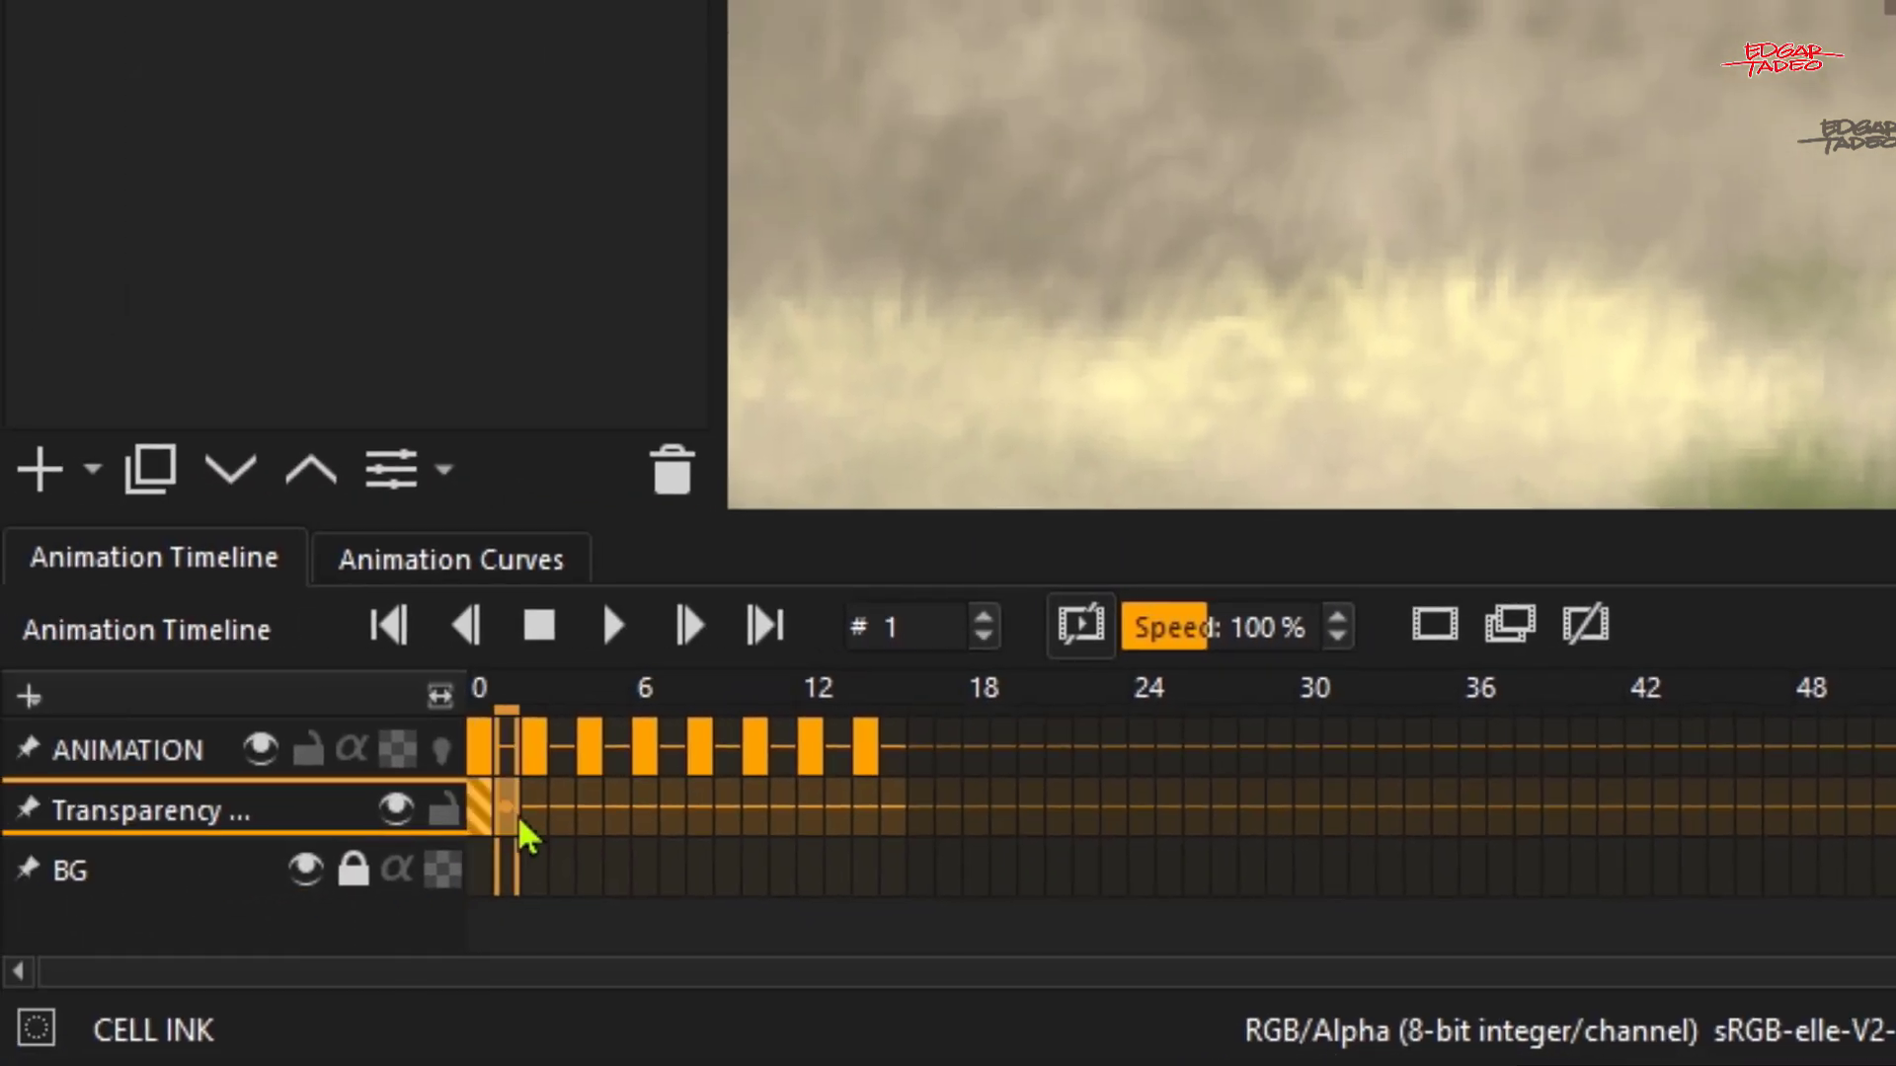
click(158, 837)
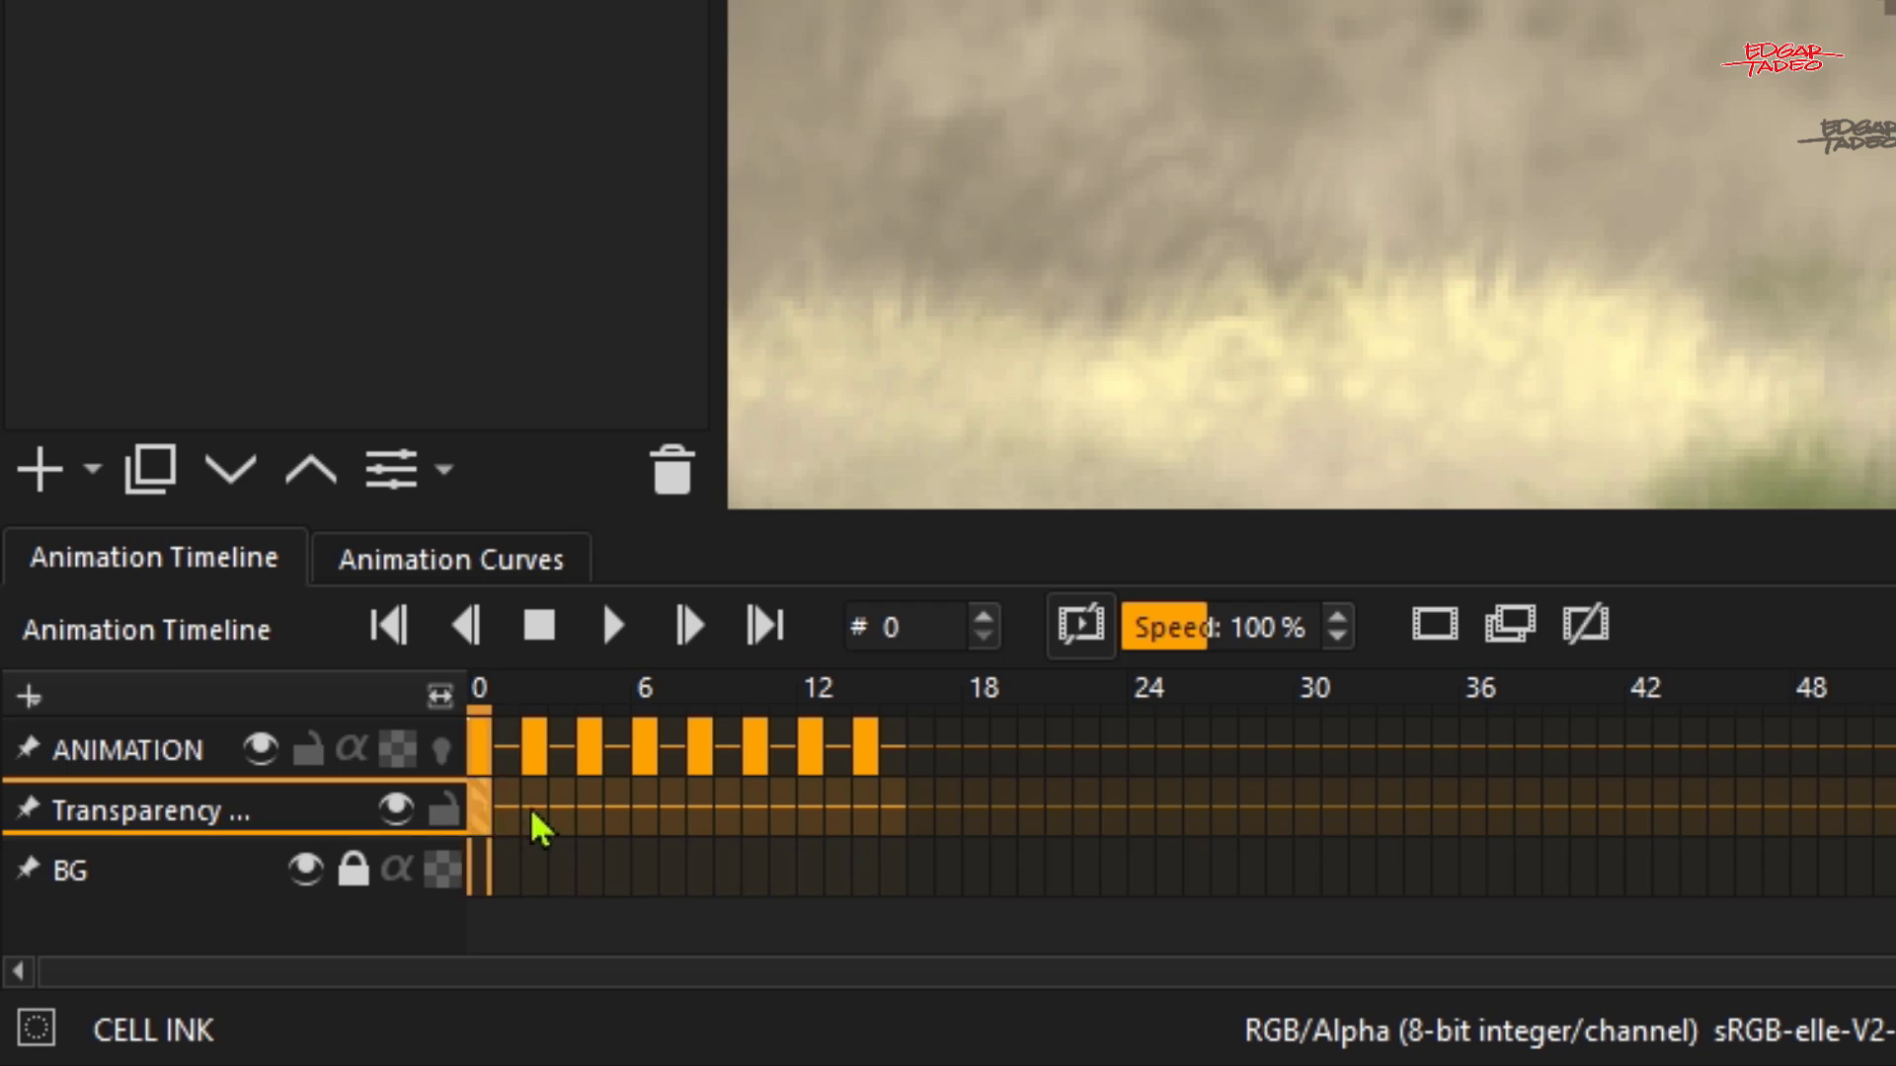
click(536, 820)
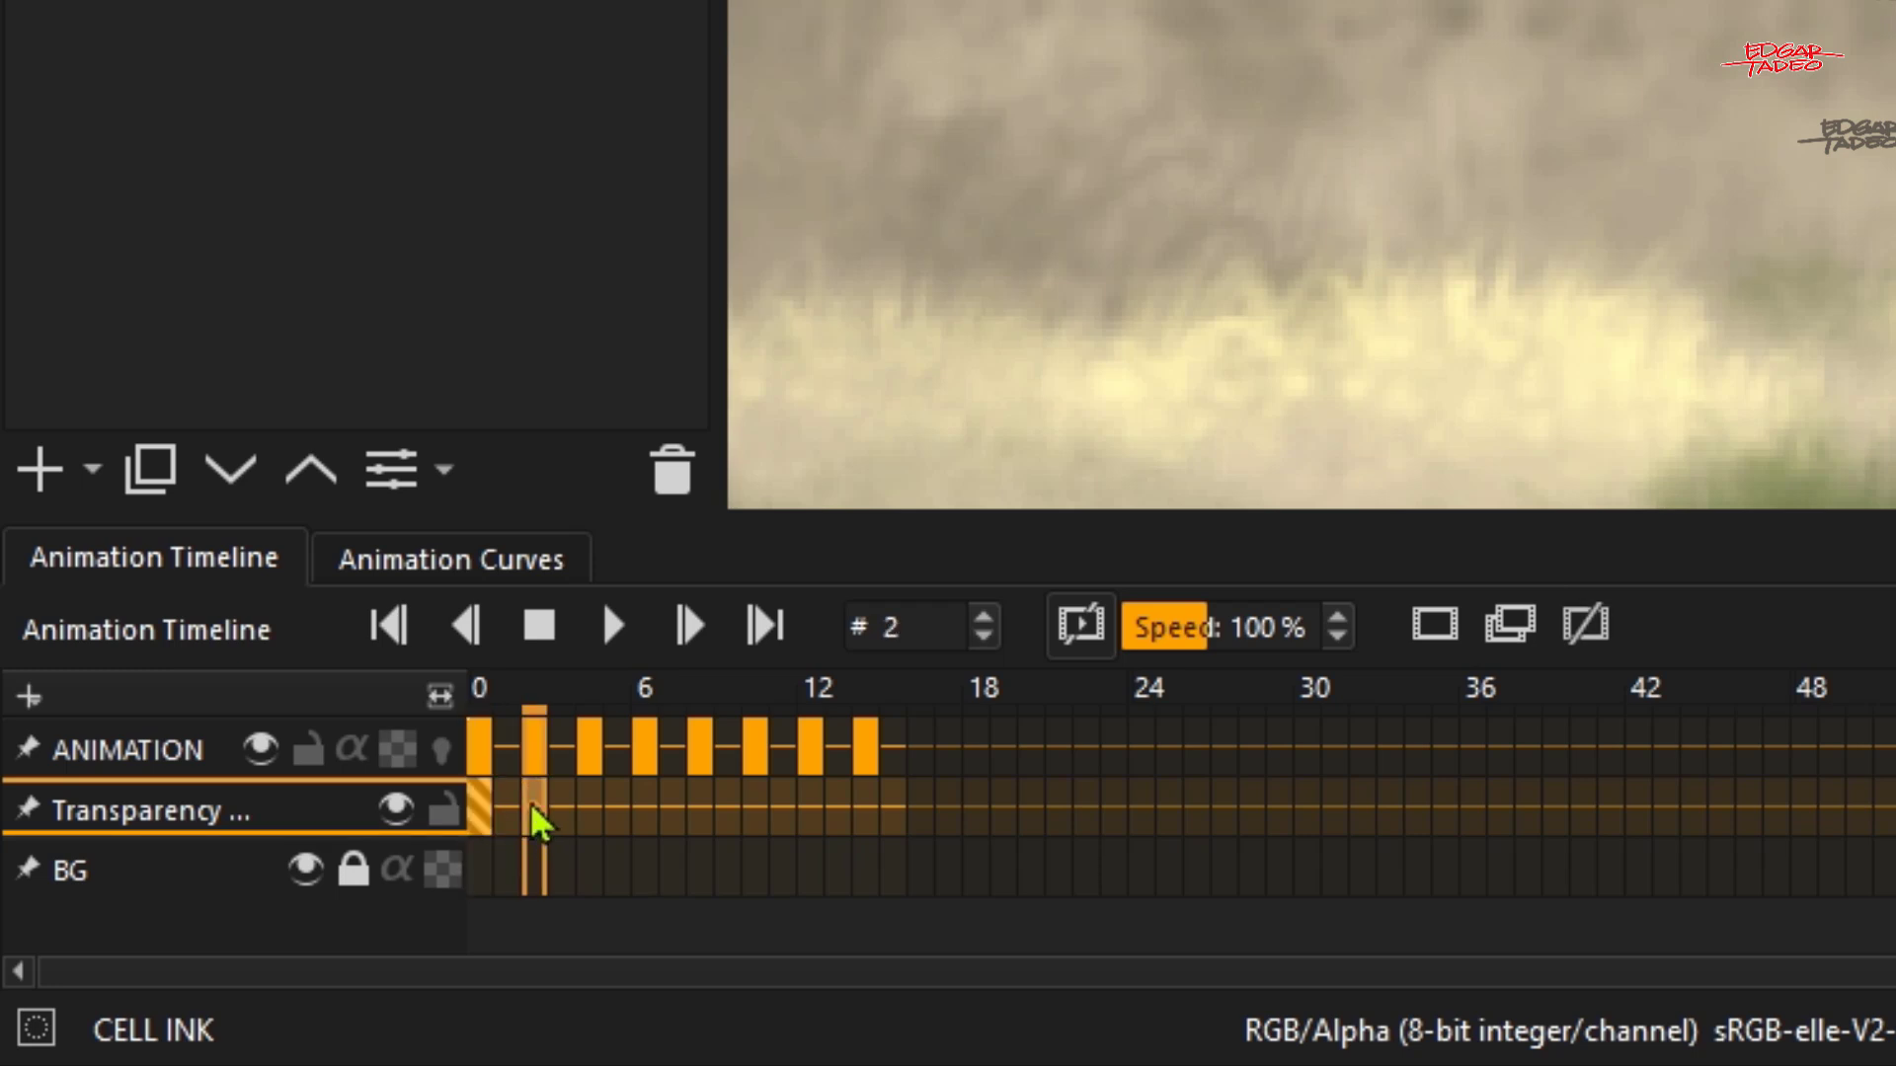
click(1432, 624)
click(601, 814)
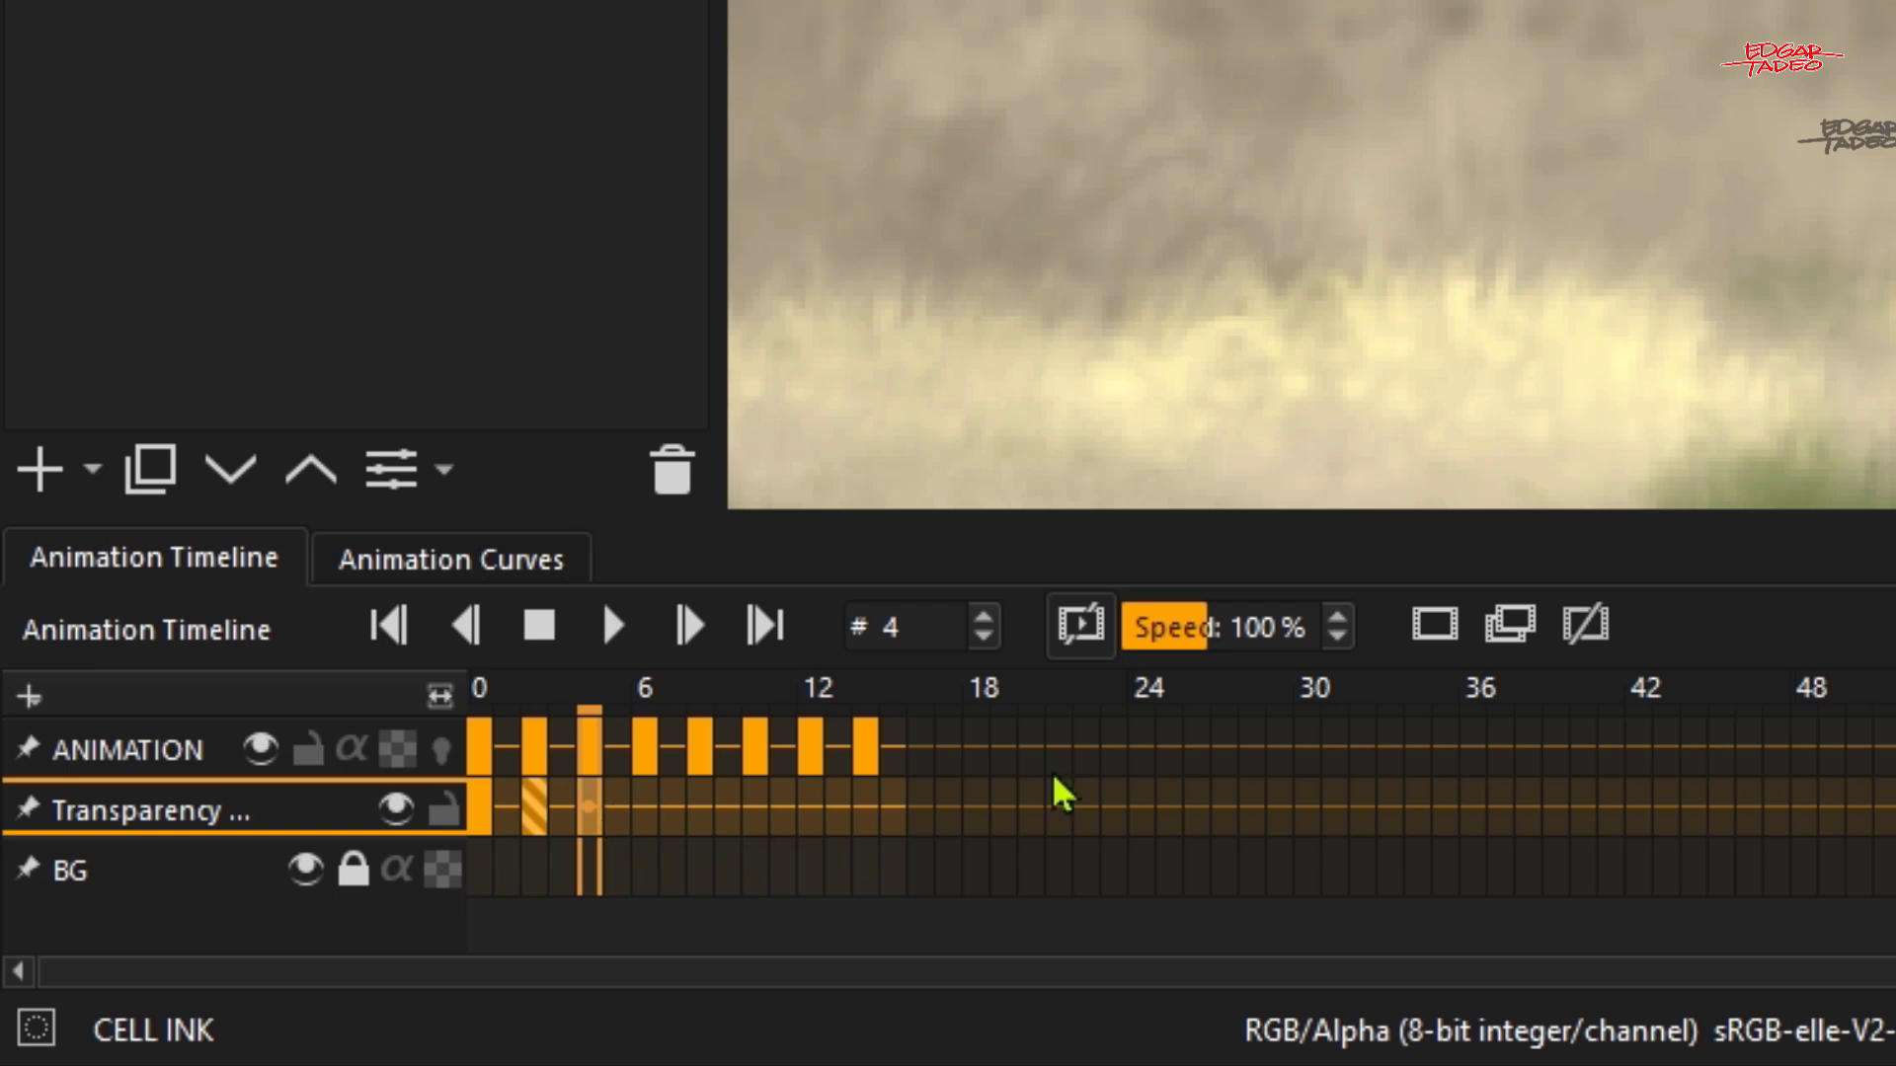
click(1444, 624)
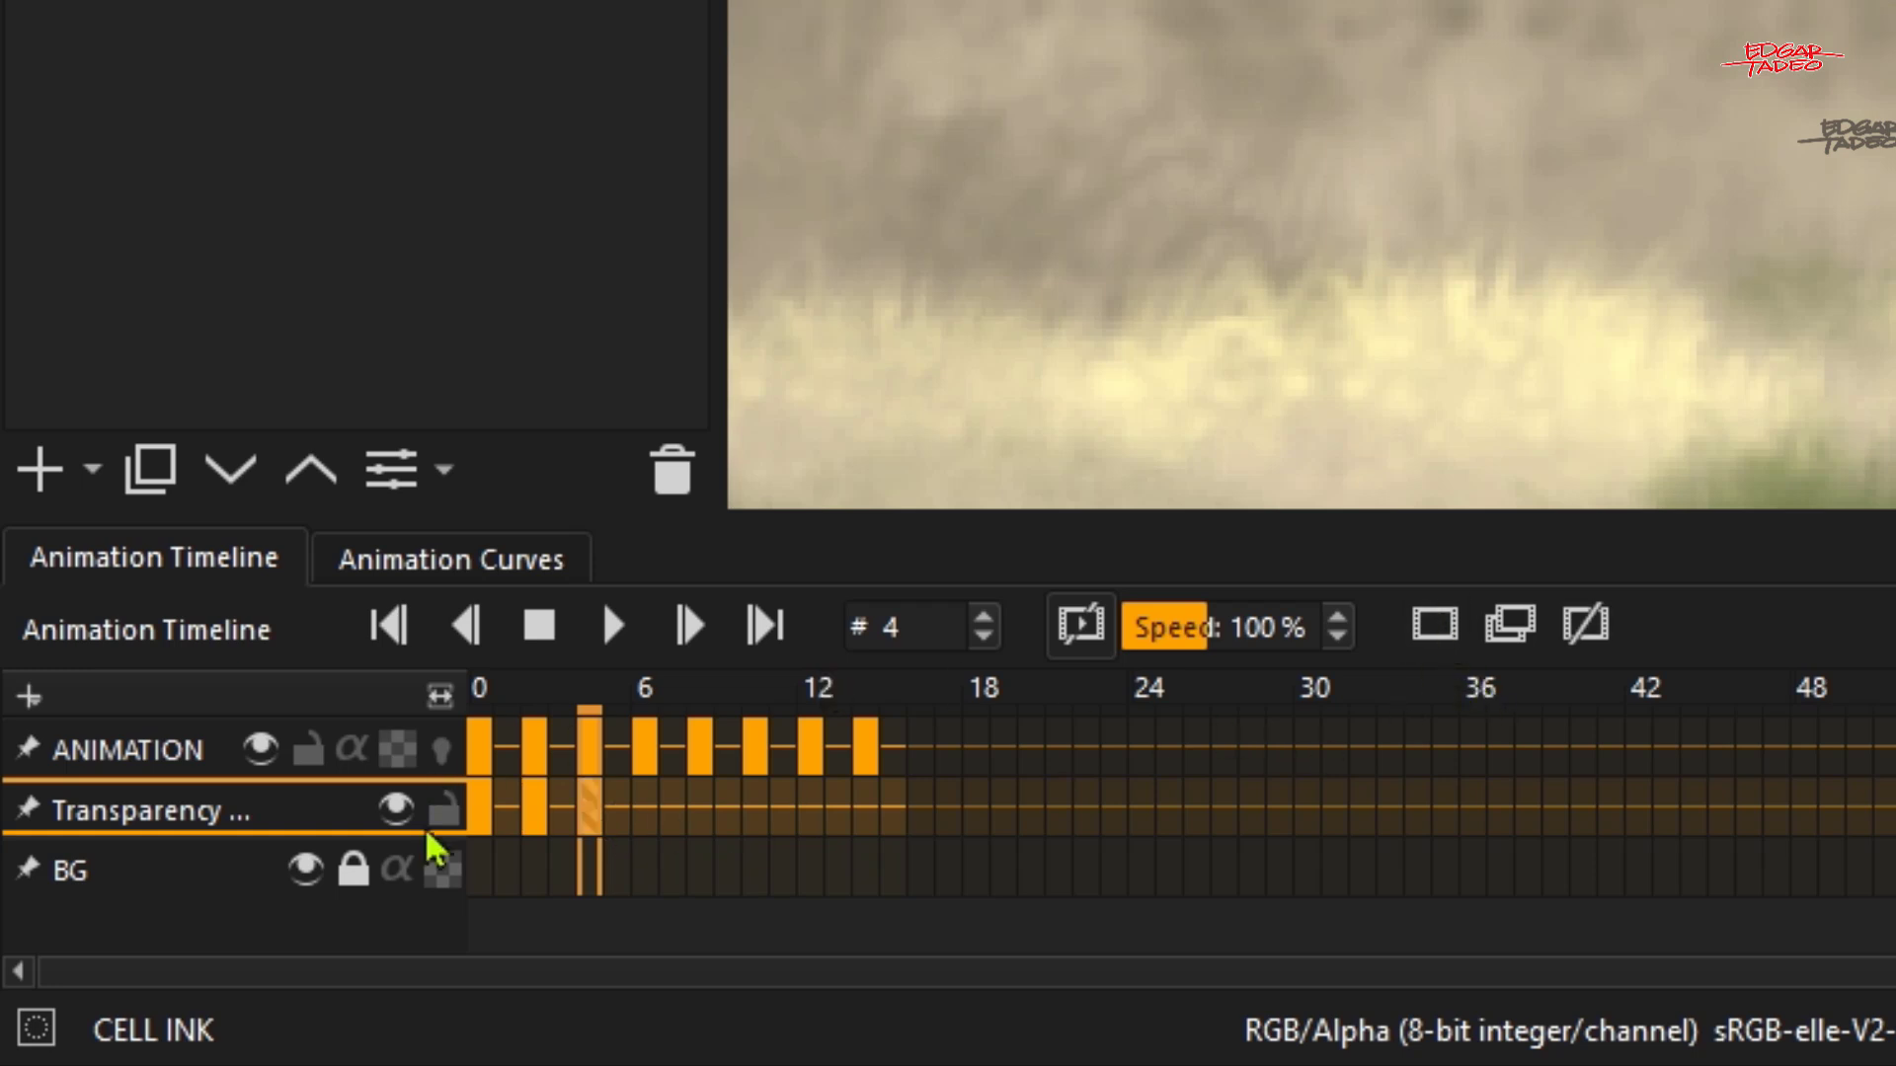
- Step through the transparency mask's keyframes at frames 0, 2 and 4 to compare the grass drawings
click(482, 821)
click(526, 822)
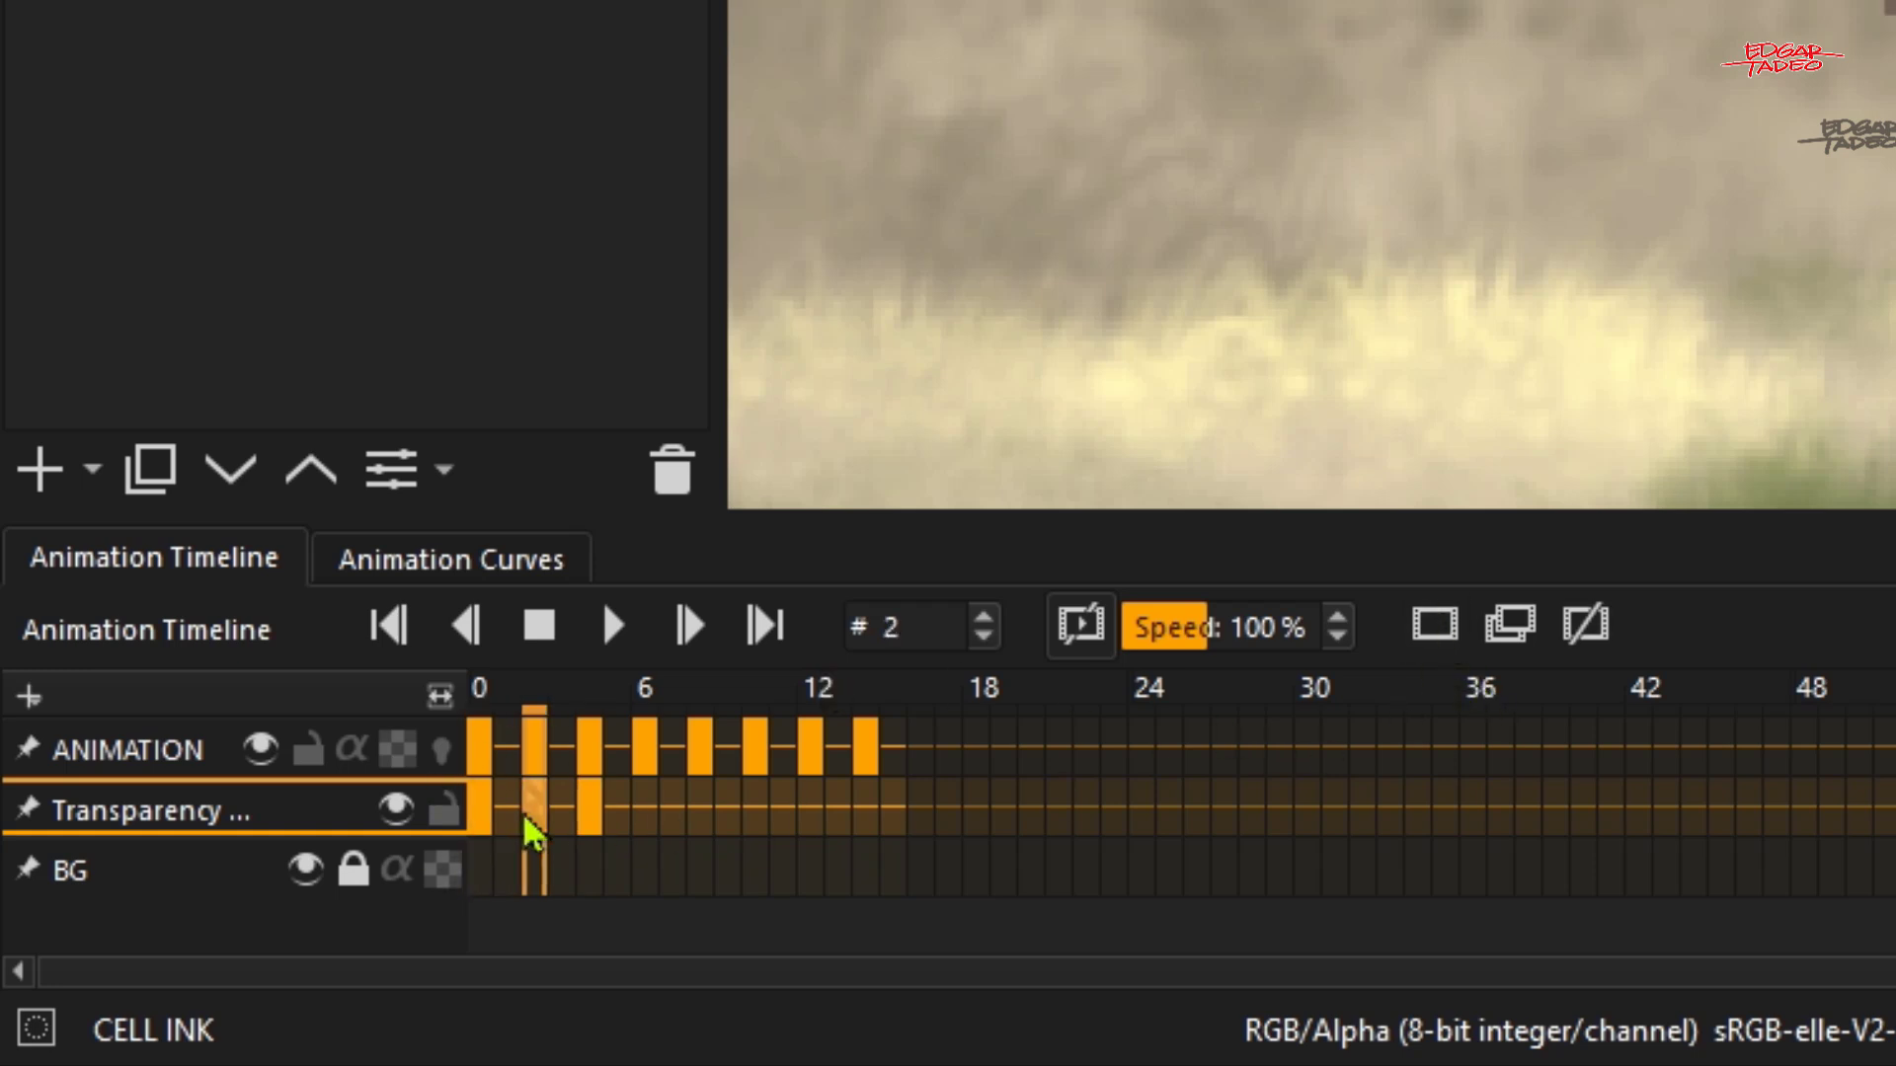
click(511, 821)
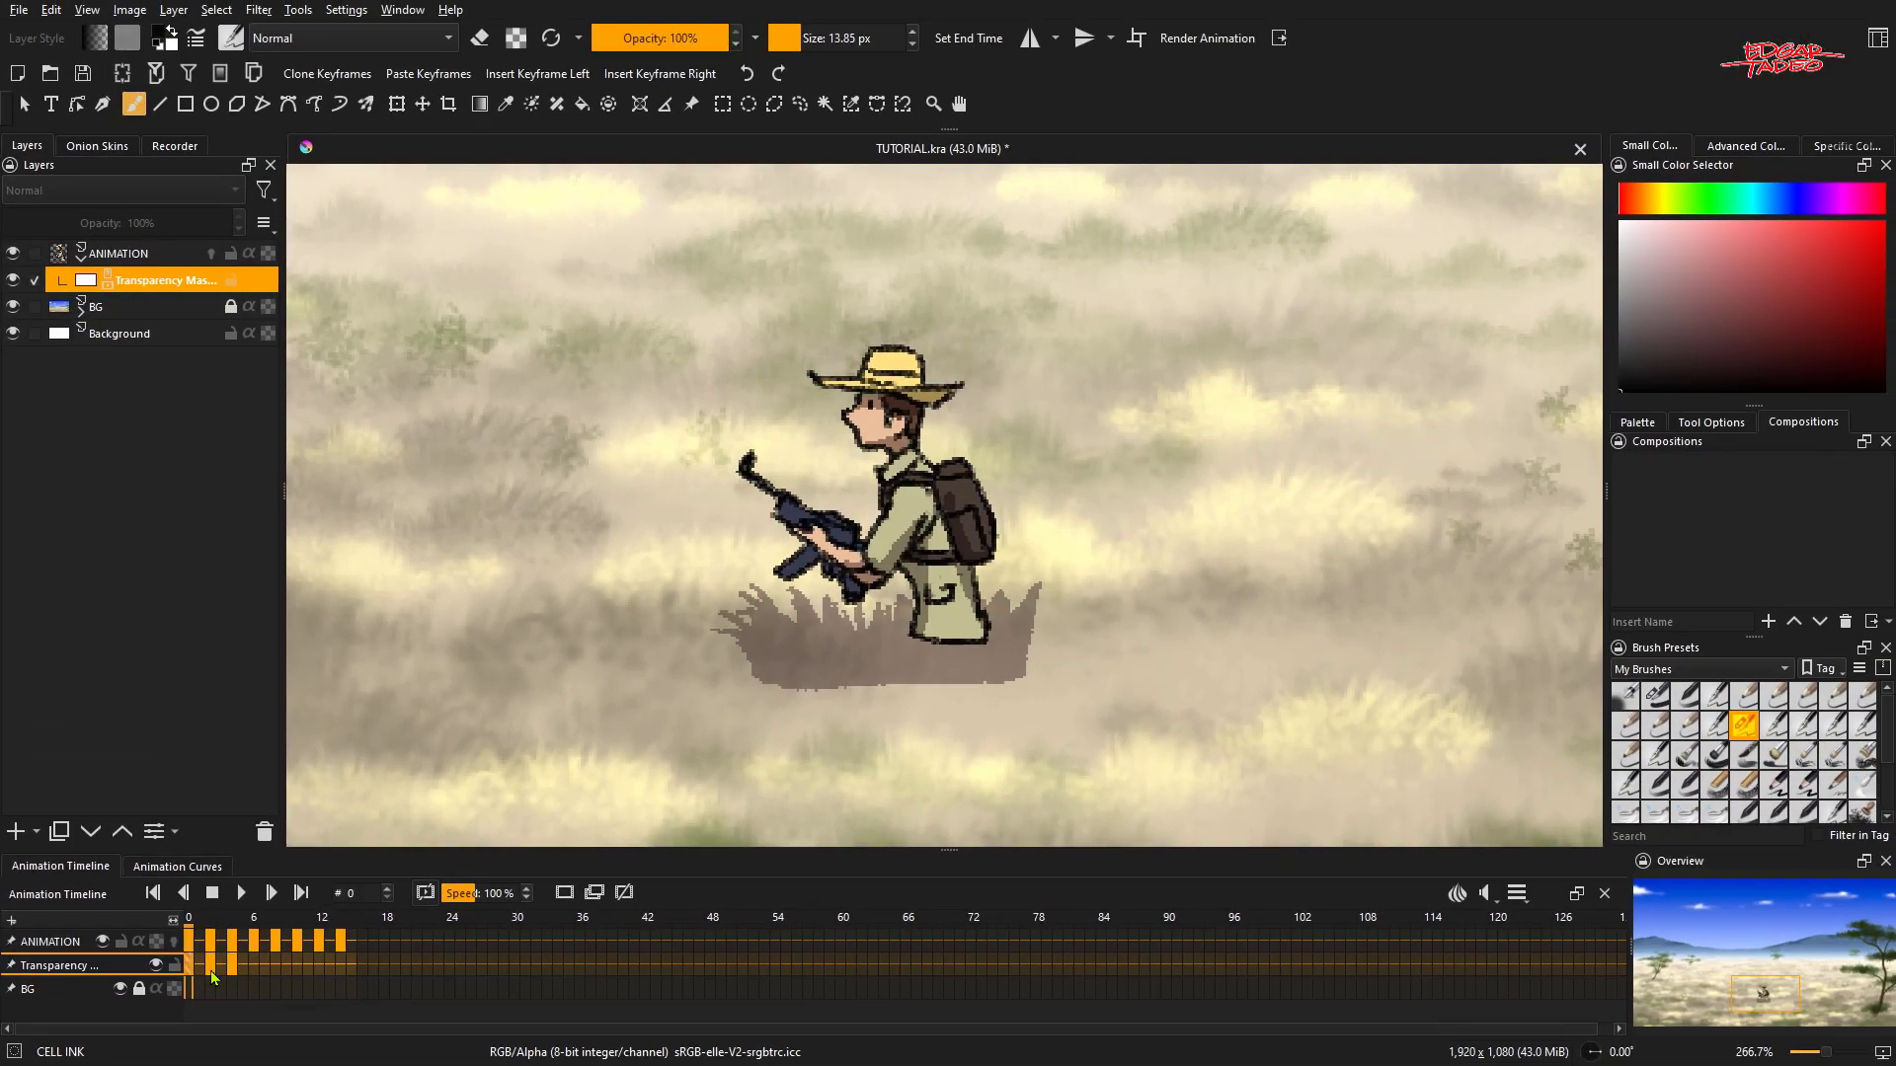
click(200, 970)
click(210, 970)
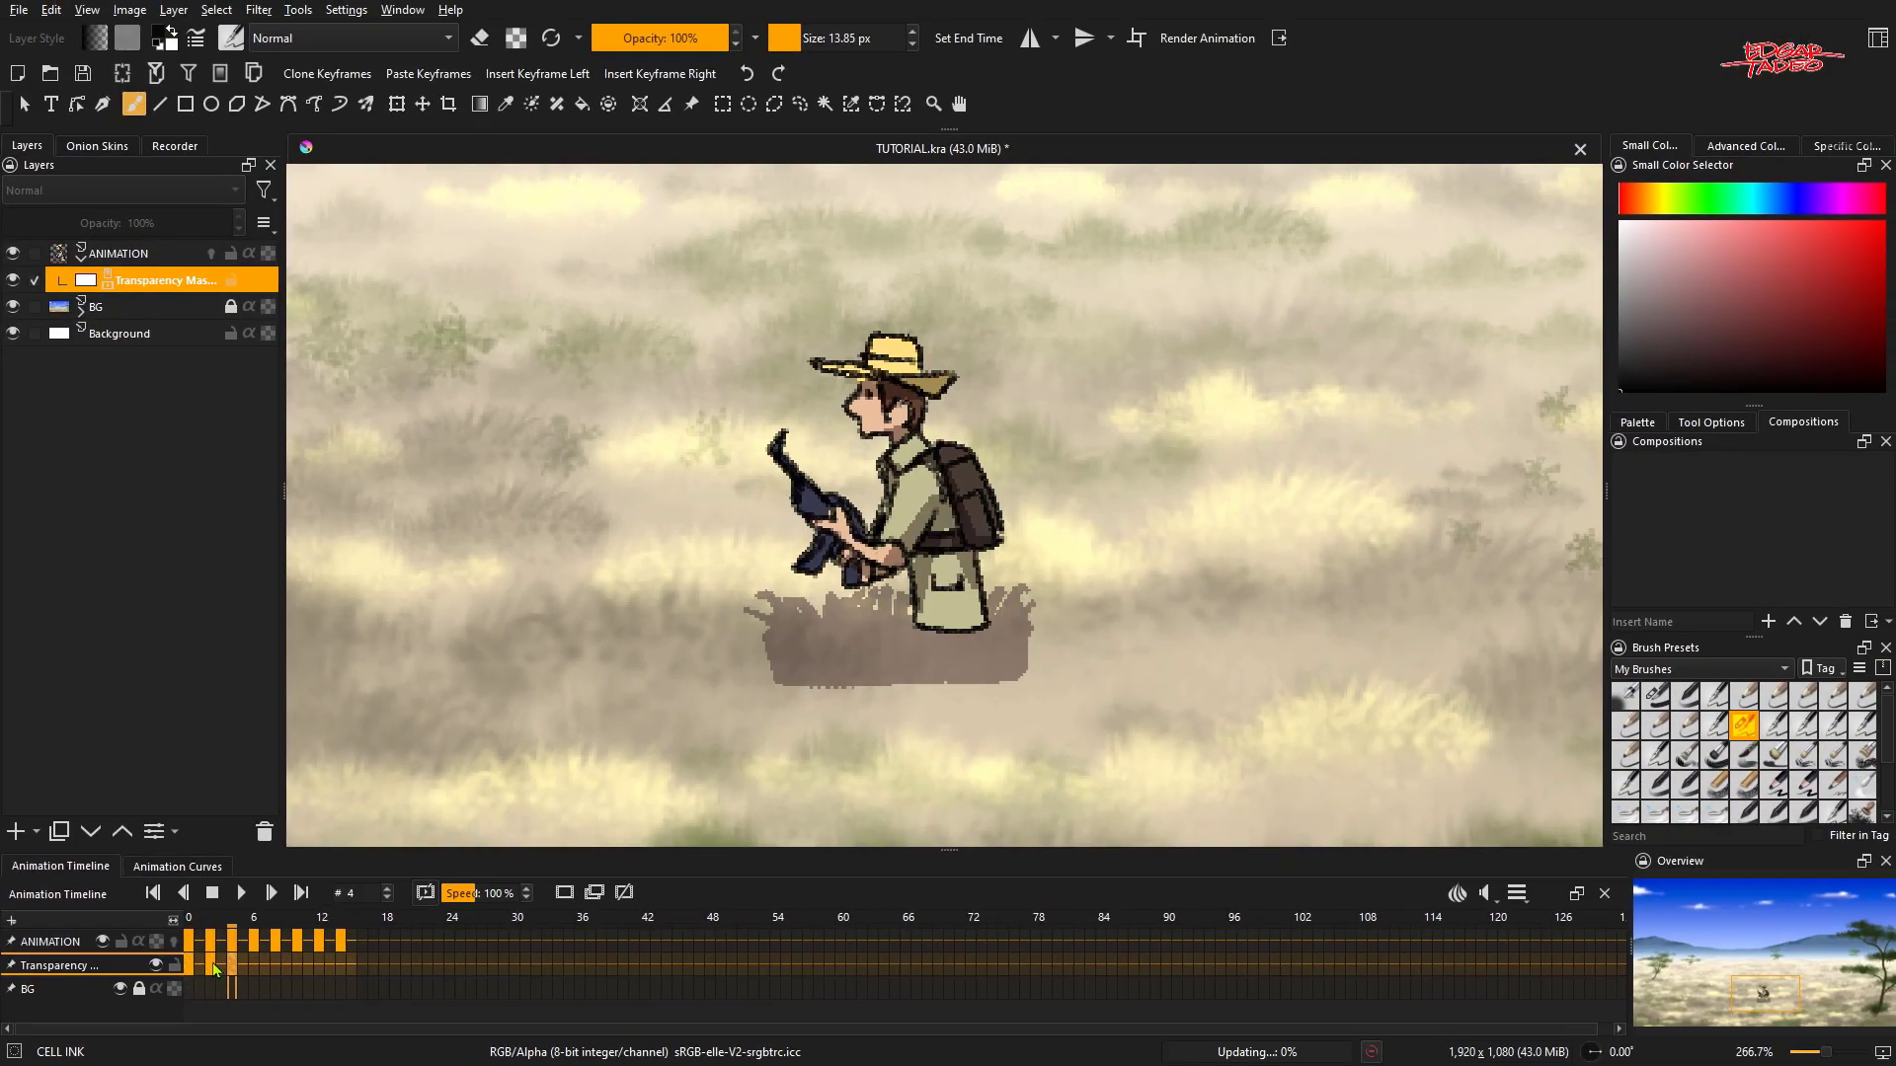
click(200, 971)
- Paint grass-shaped strokes on the mask's frame 0 keyframe to hide the solid base of the grass
click(195, 980)
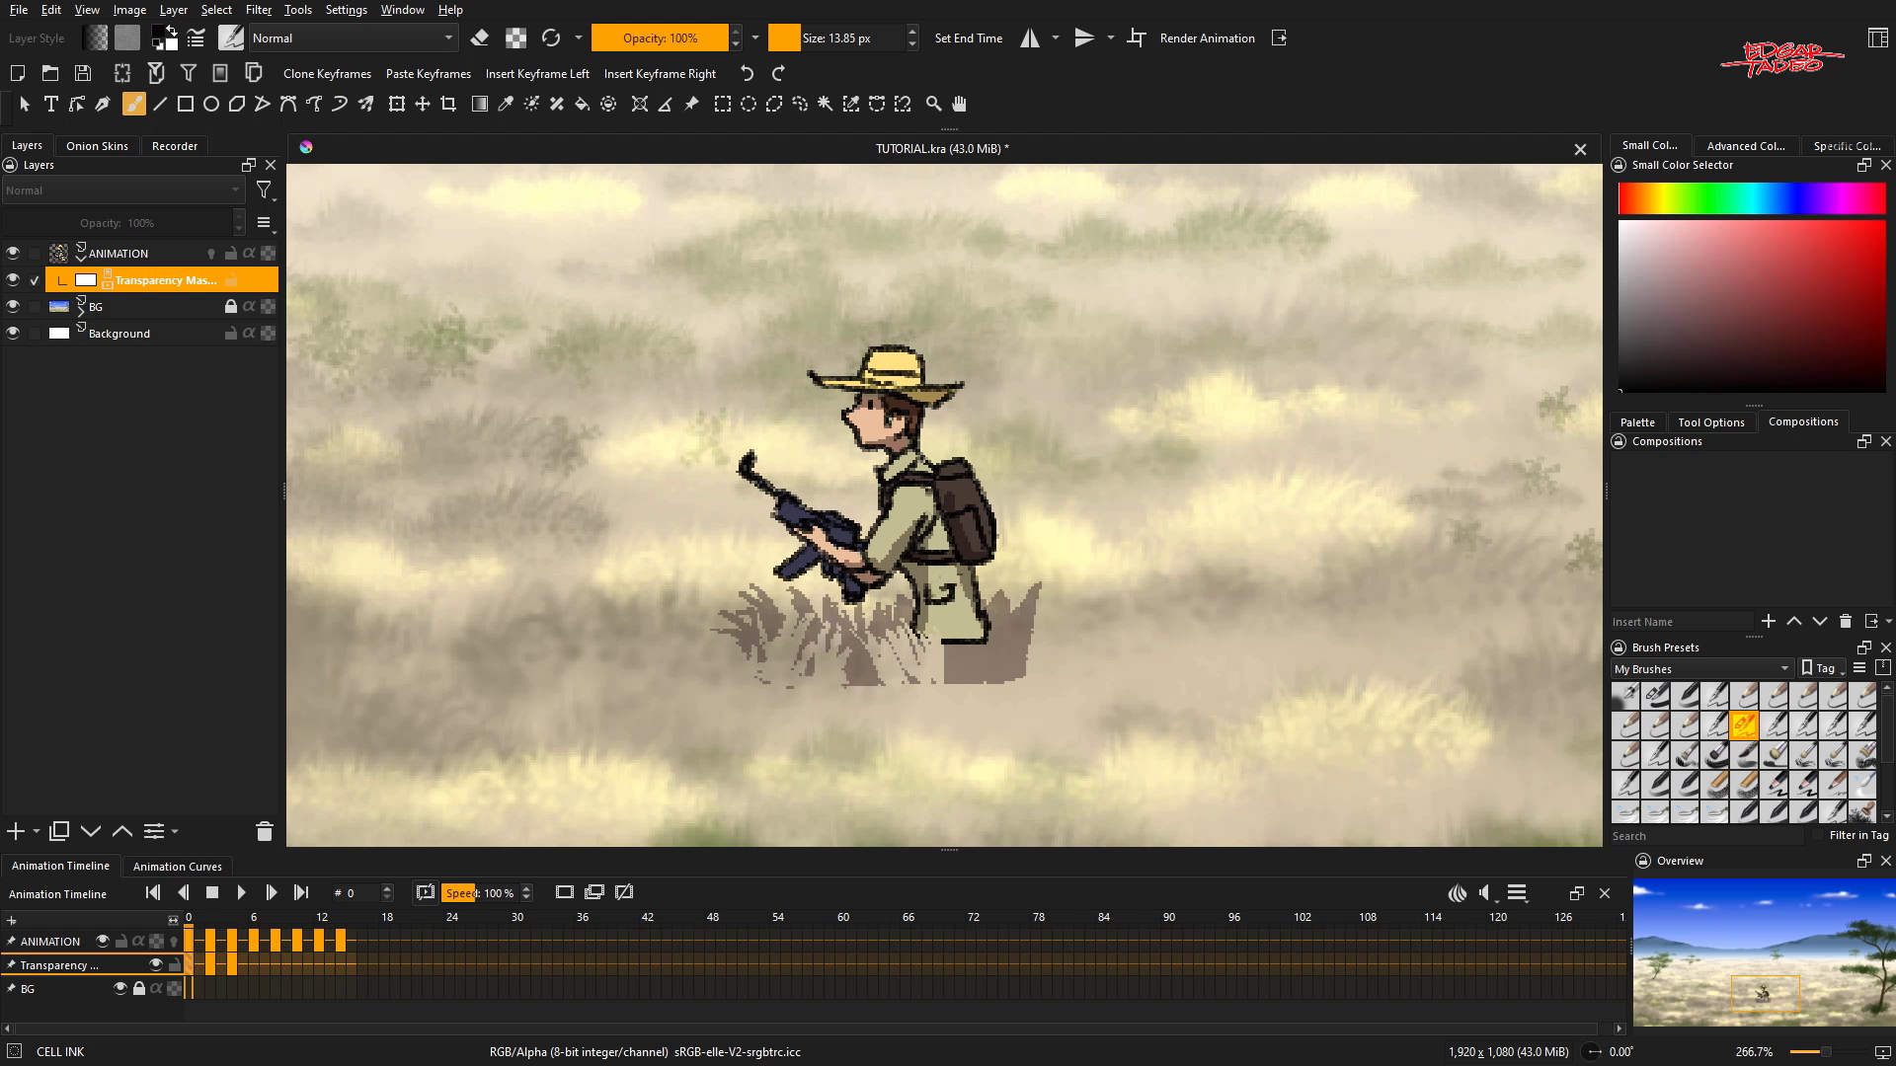
click(211, 968)
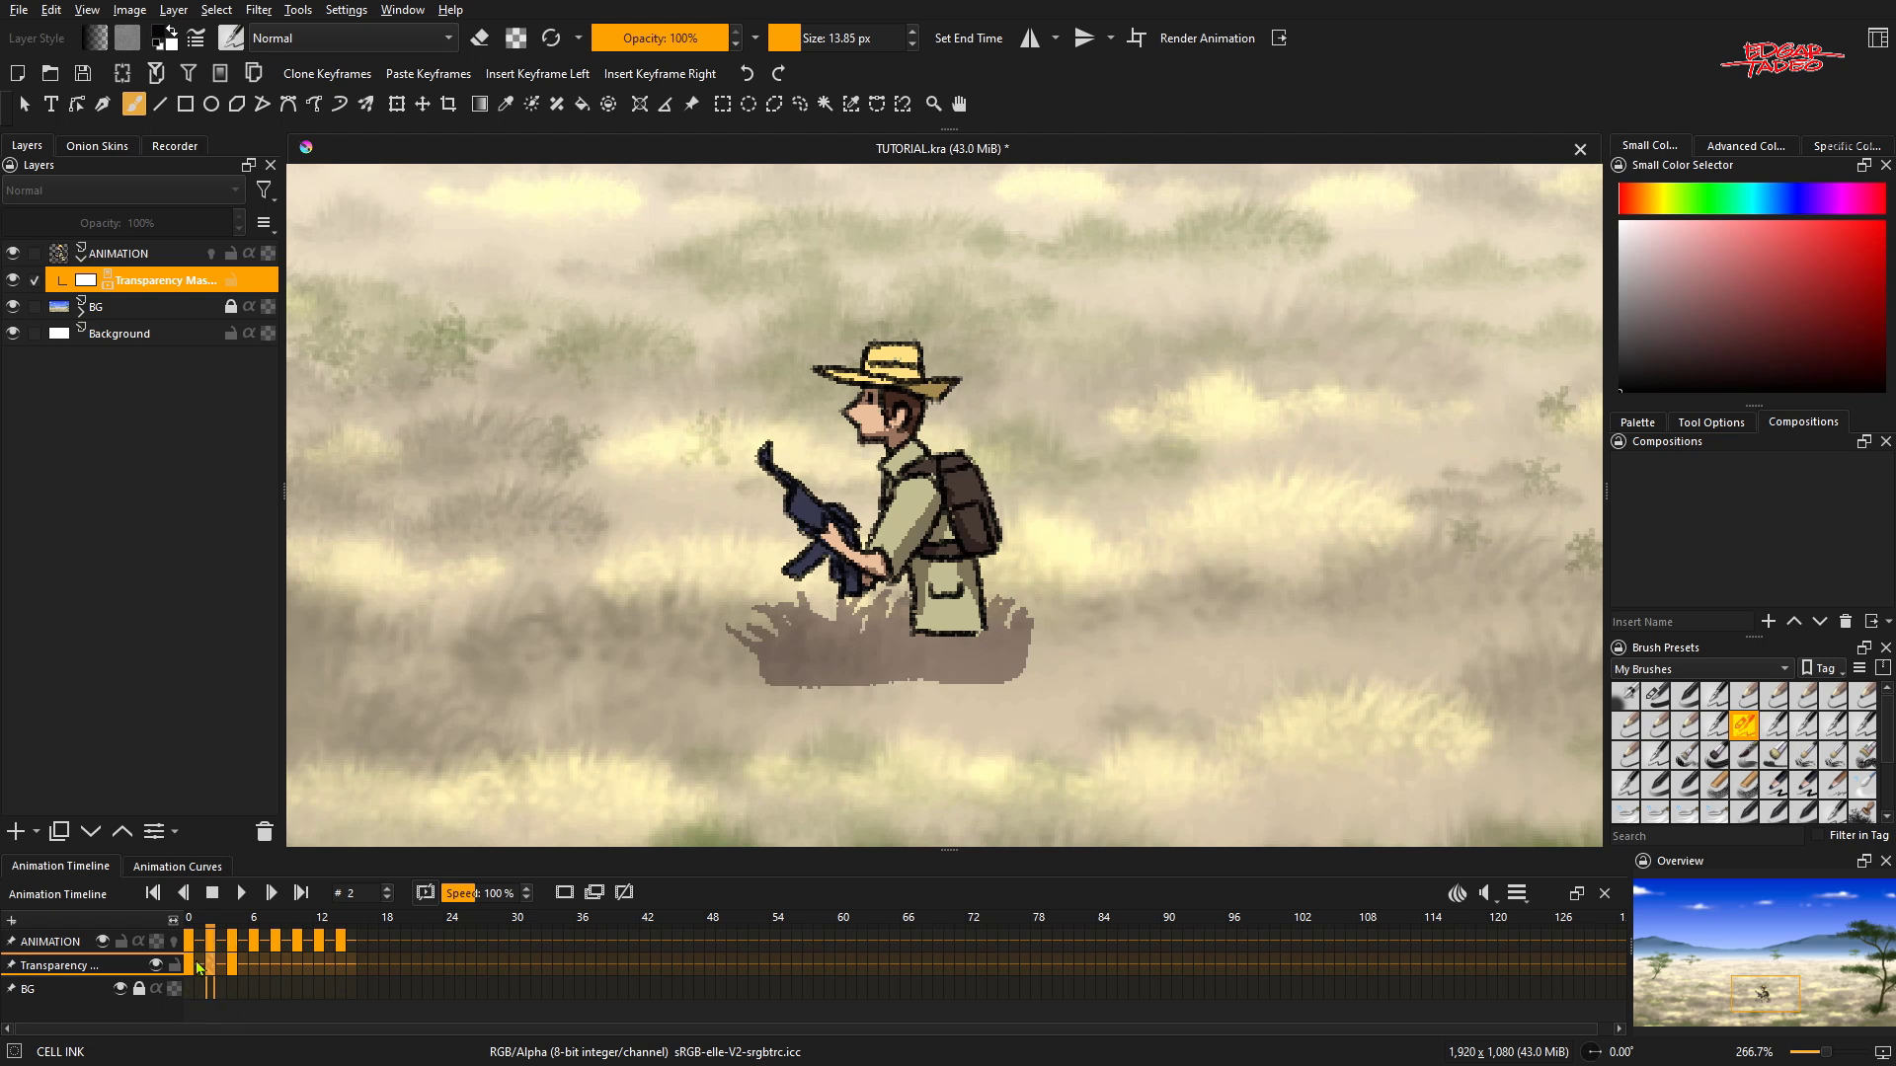
click(199, 968)
key(Left)
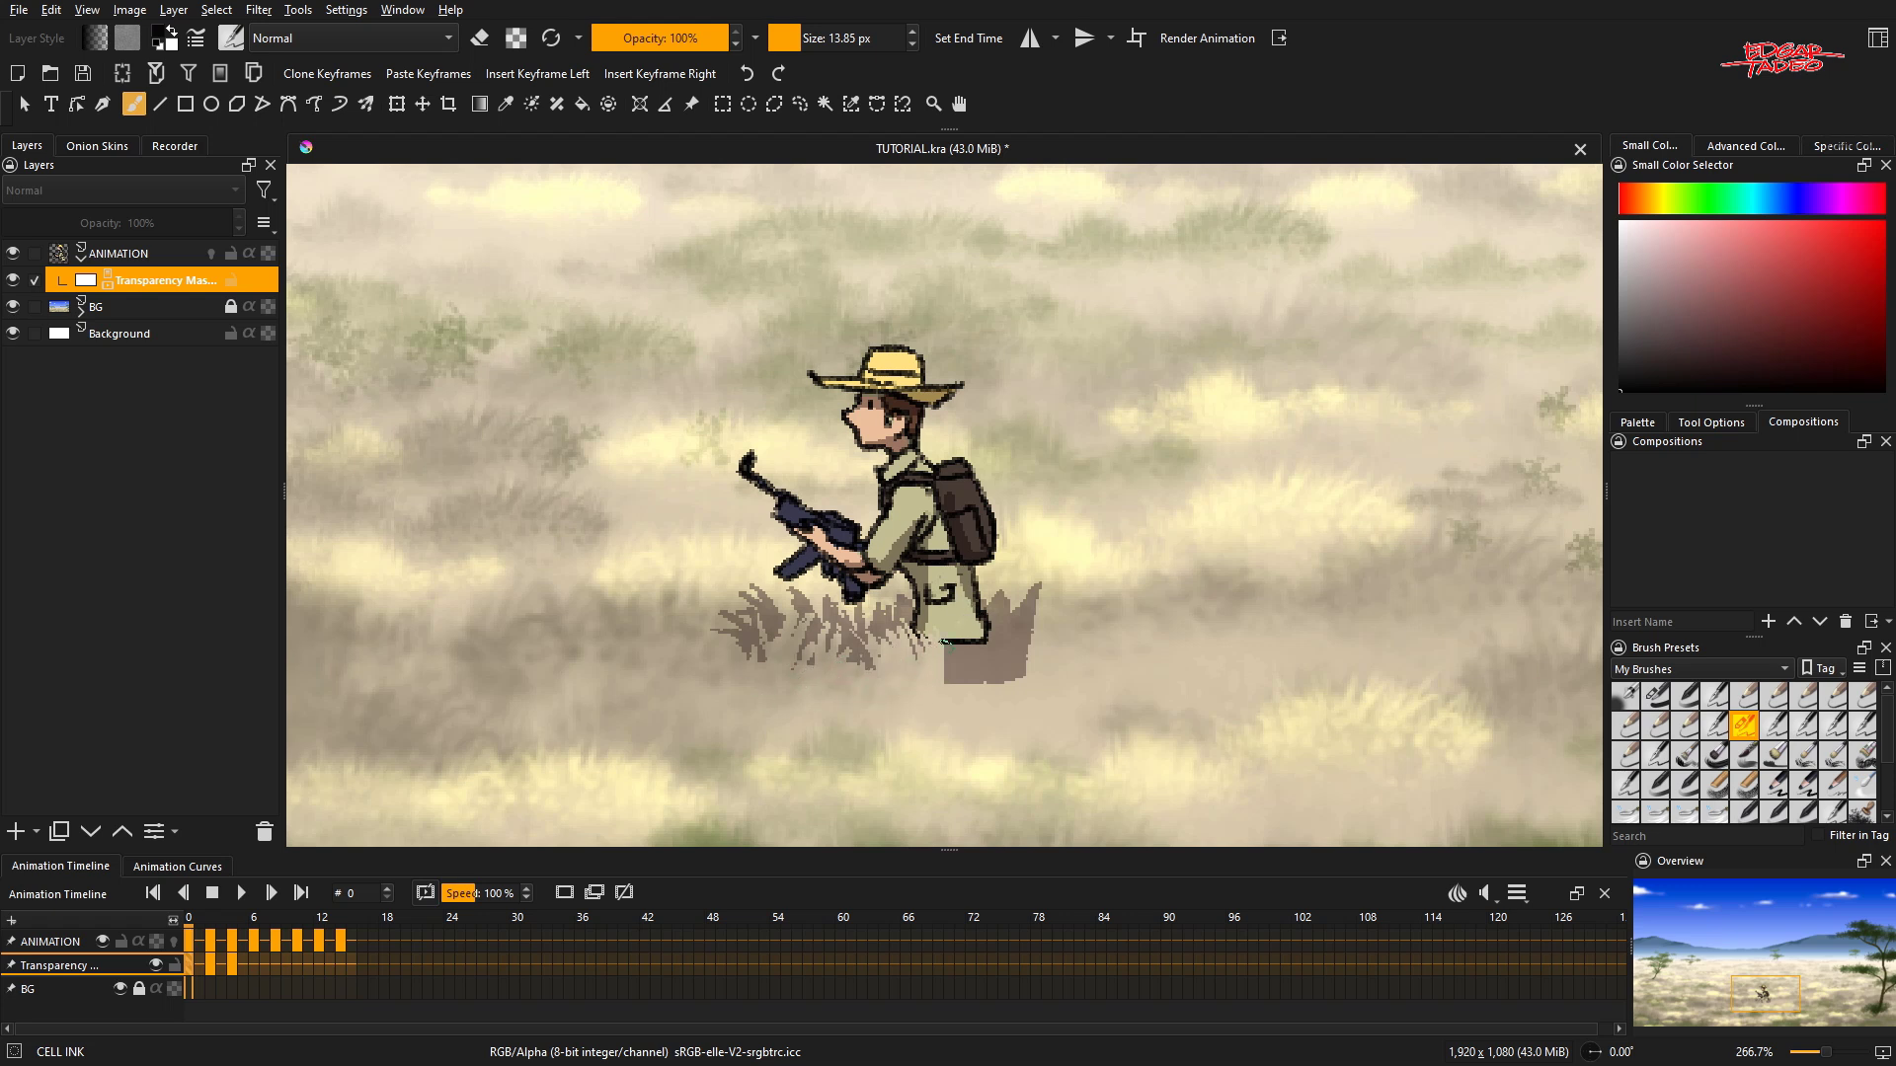
drag(975, 652, 960, 669)
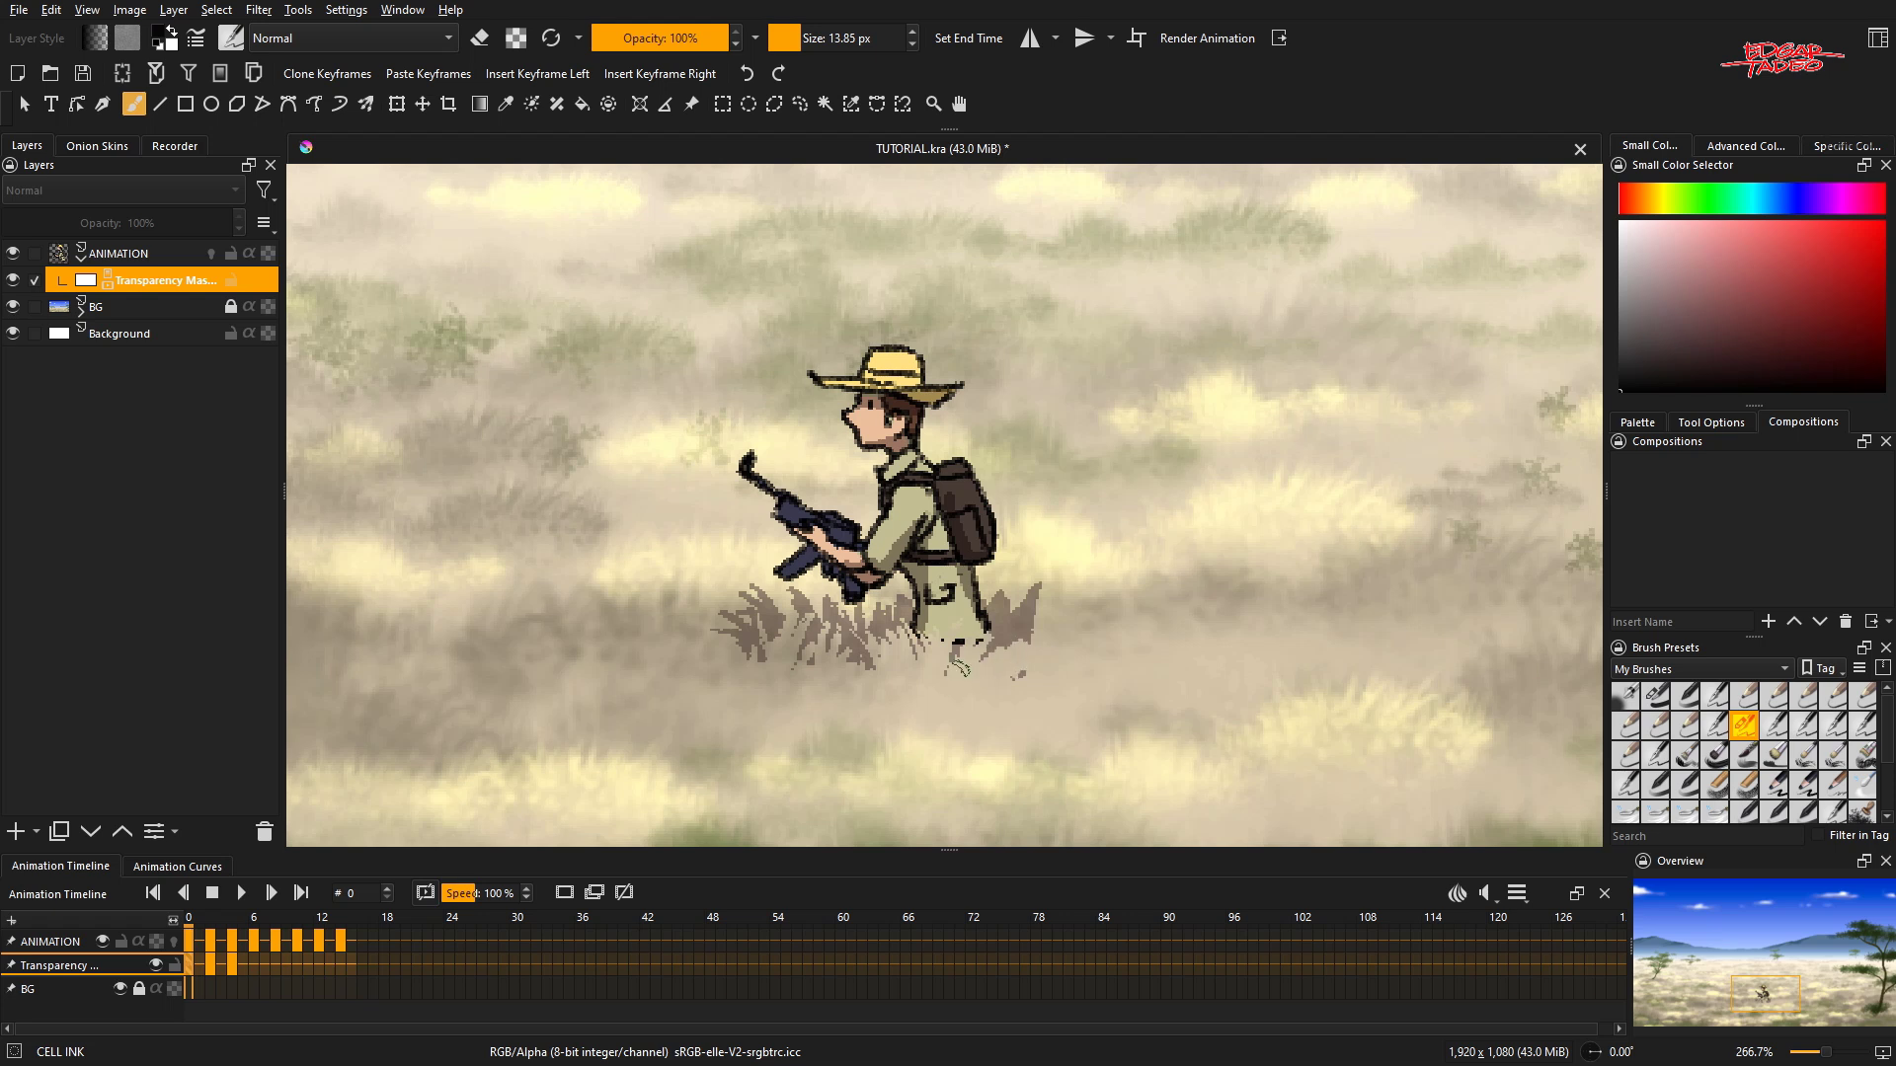
- Paint grass-shaped strokes on the mask's keyframes at frames 2 and 4 to hide the grass base
click(210, 965)
mouse_move(807, 617)
mouse_down()
mouse_move(868, 694)
mouse_move(922, 626)
mouse_move(898, 648)
mouse_move(917, 685)
mouse_move(970, 642)
mouse_move(902, 659)
mouse_up()
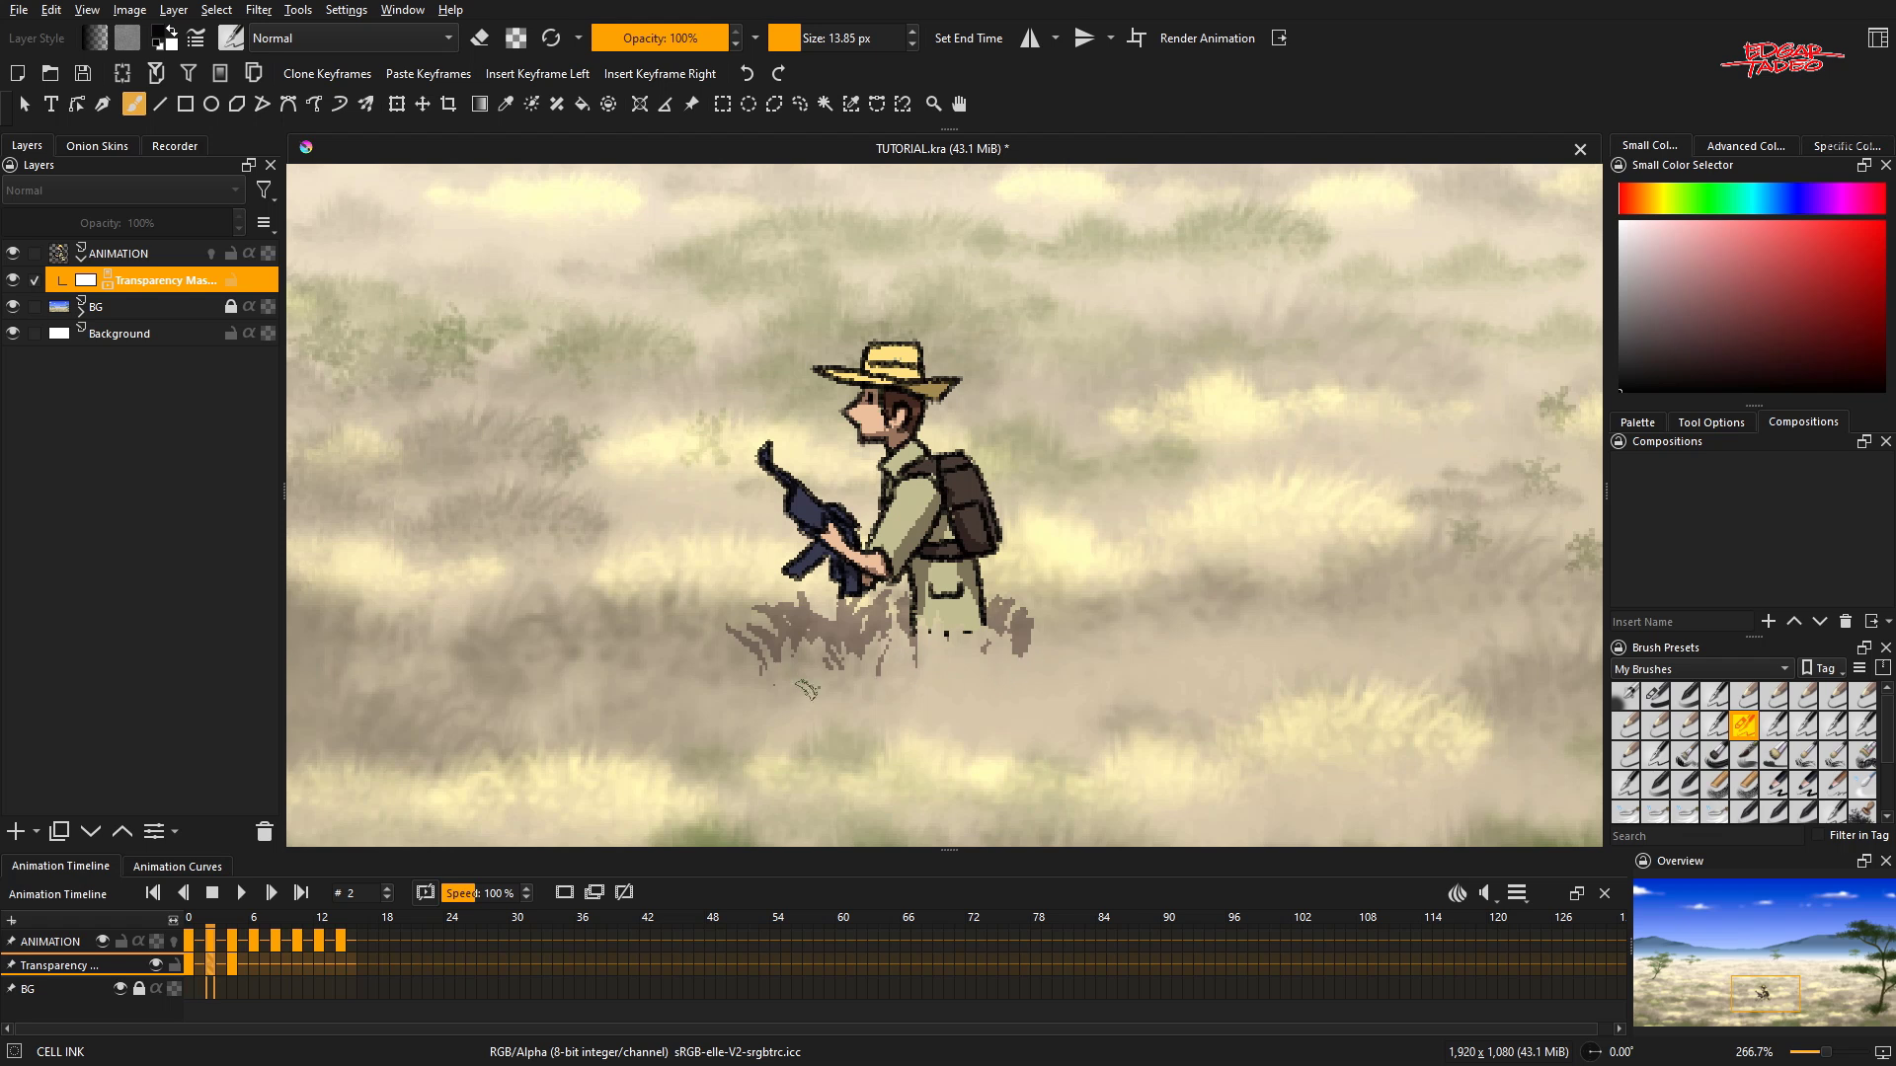
click(230, 972)
mouse_move(765, 627)
mouse_down()
mouse_move(824, 642)
mouse_move(783, 652)
mouse_move(839, 654)
mouse_move(844, 672)
mouse_move(982, 654)
mouse_move(988, 670)
mouse_move(1026, 649)
mouse_move(1007, 692)
mouse_up()
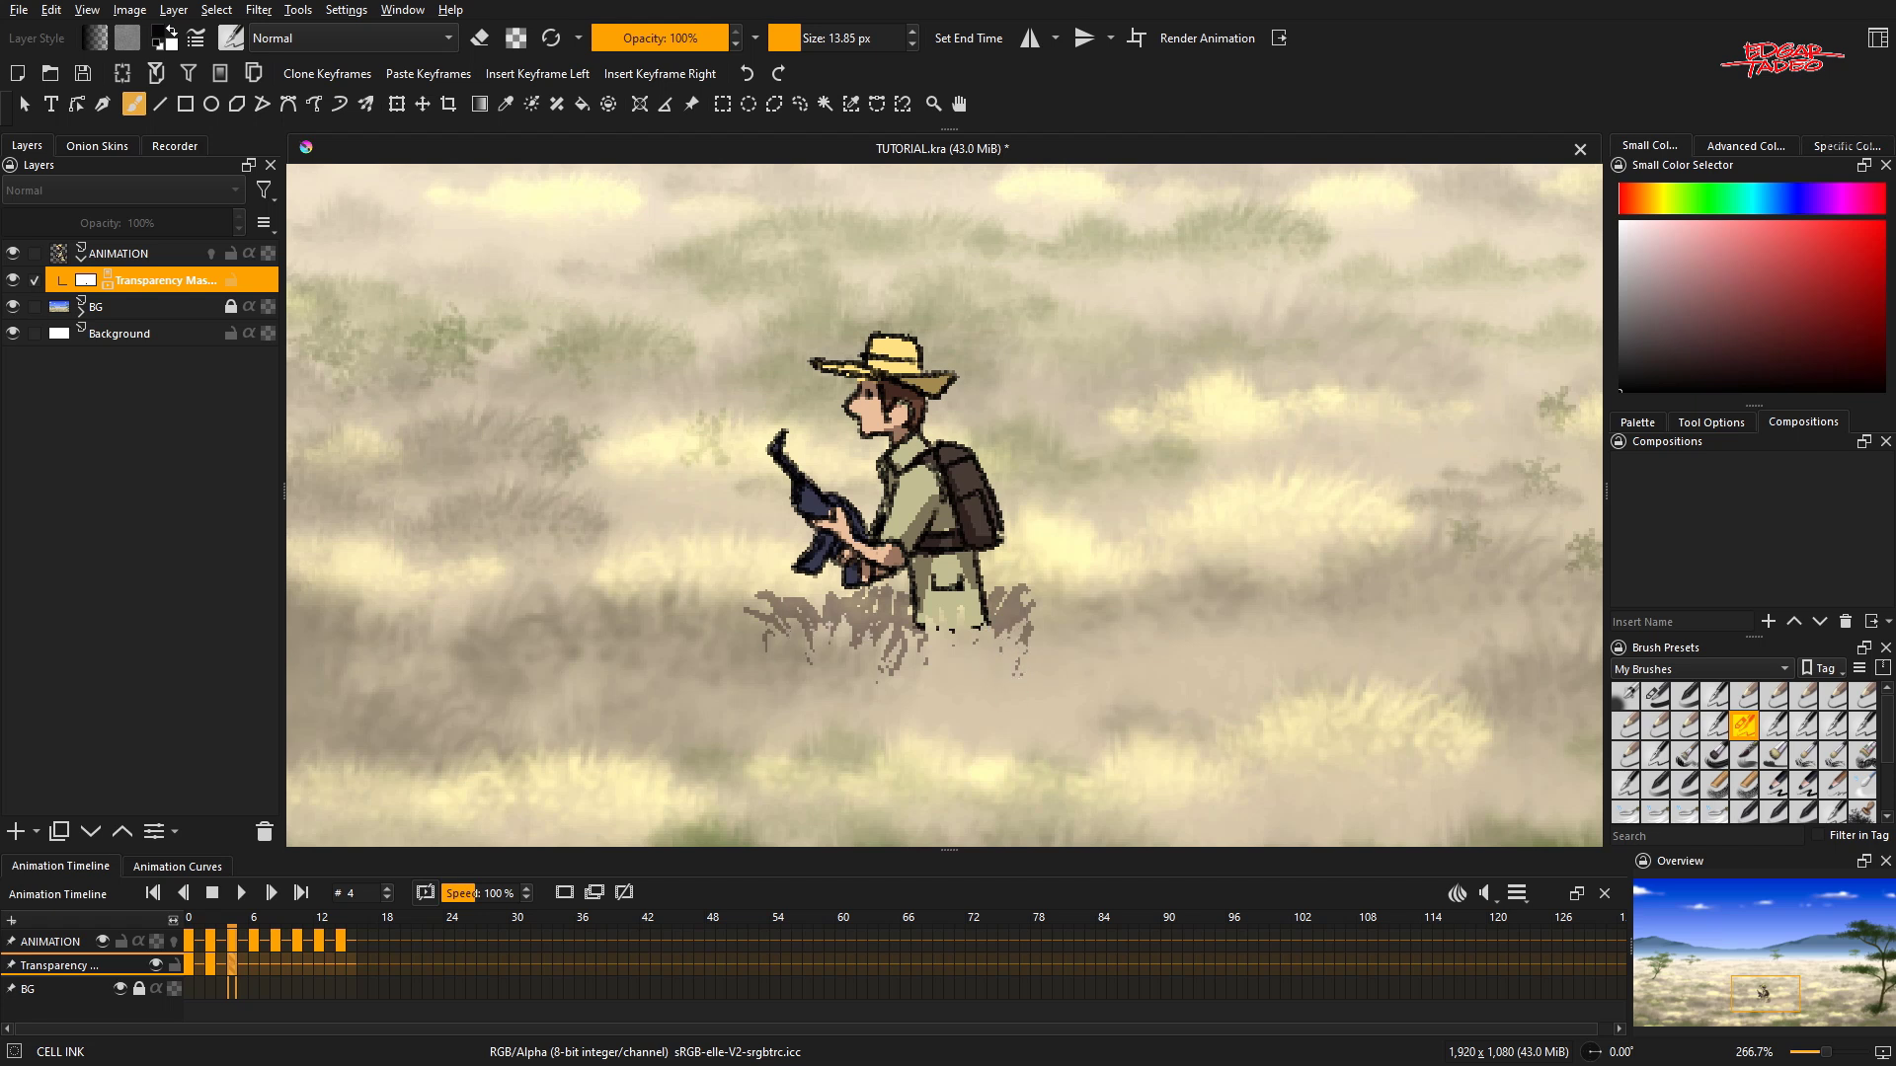
- Copy the transparency mask's keyframes at frames 0, 2 and 4 so they repeat at every second frame from 6 to 14
click(190, 965)
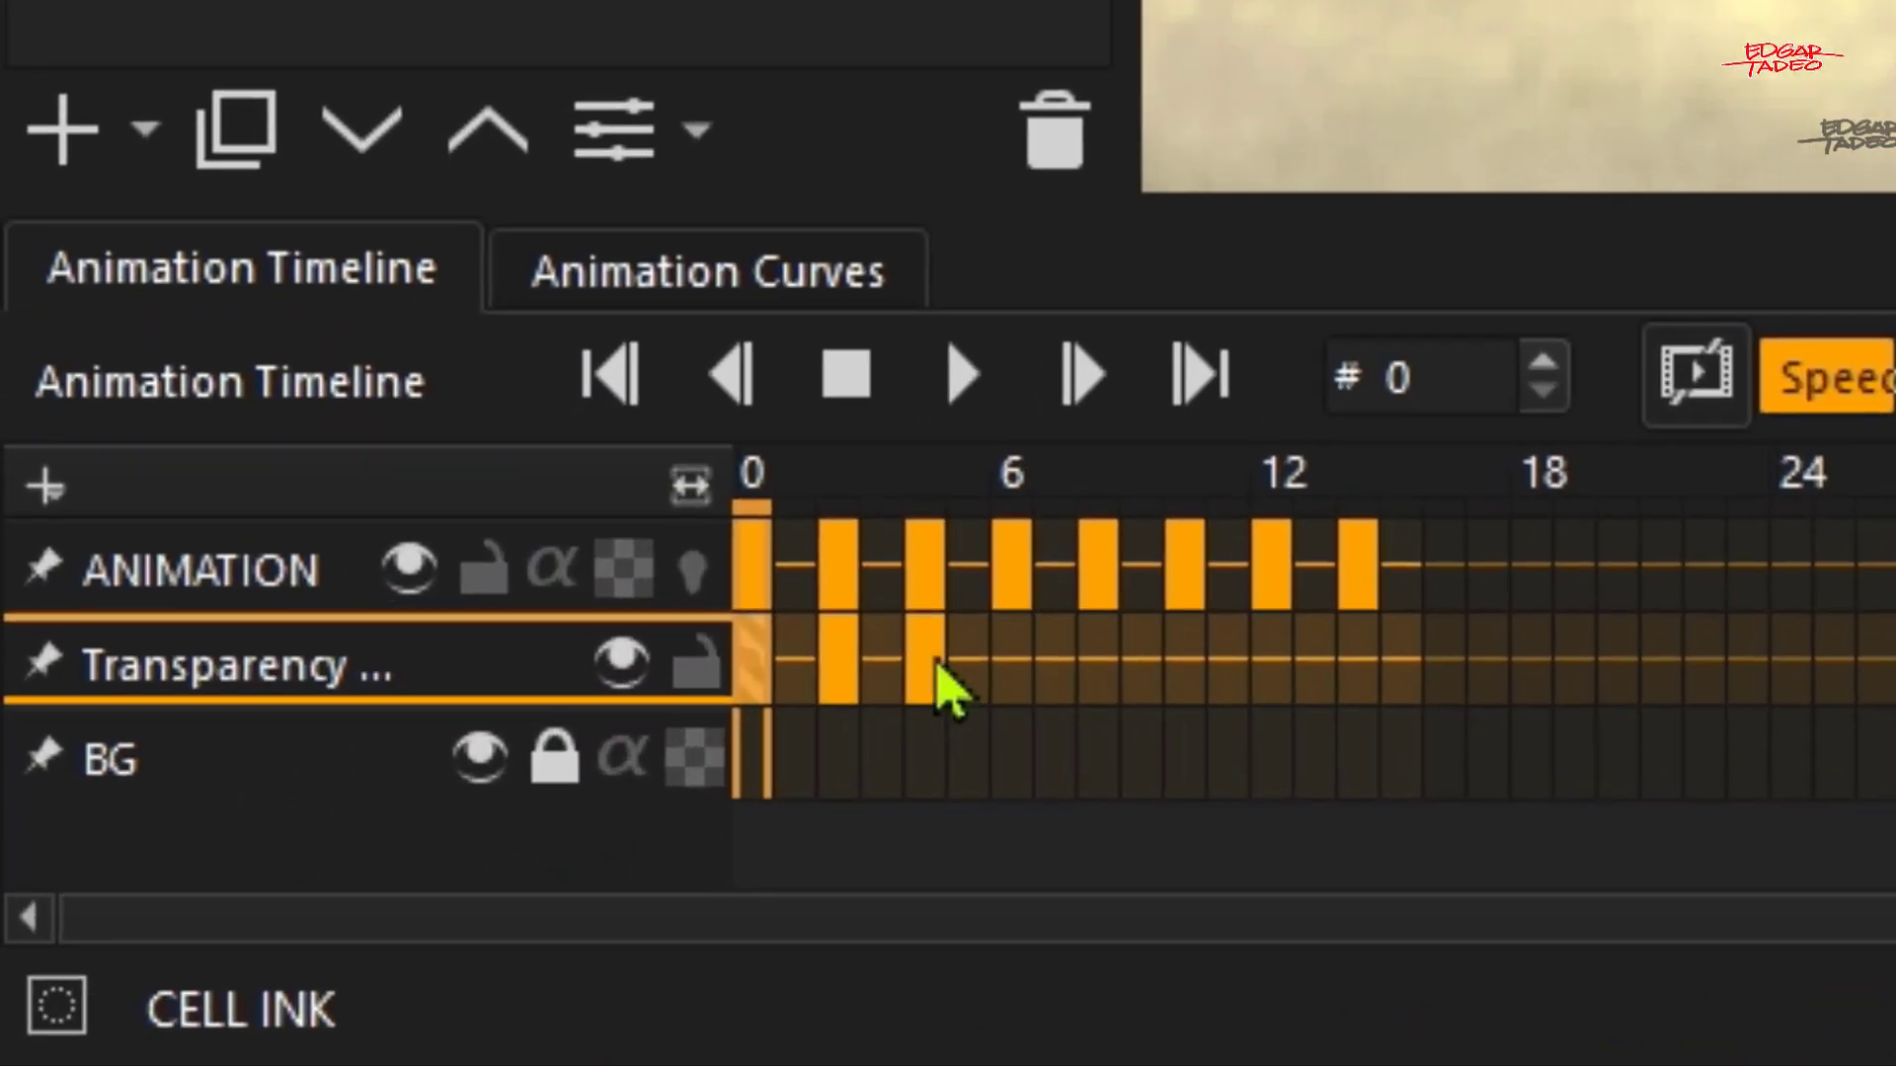
click(938, 683)
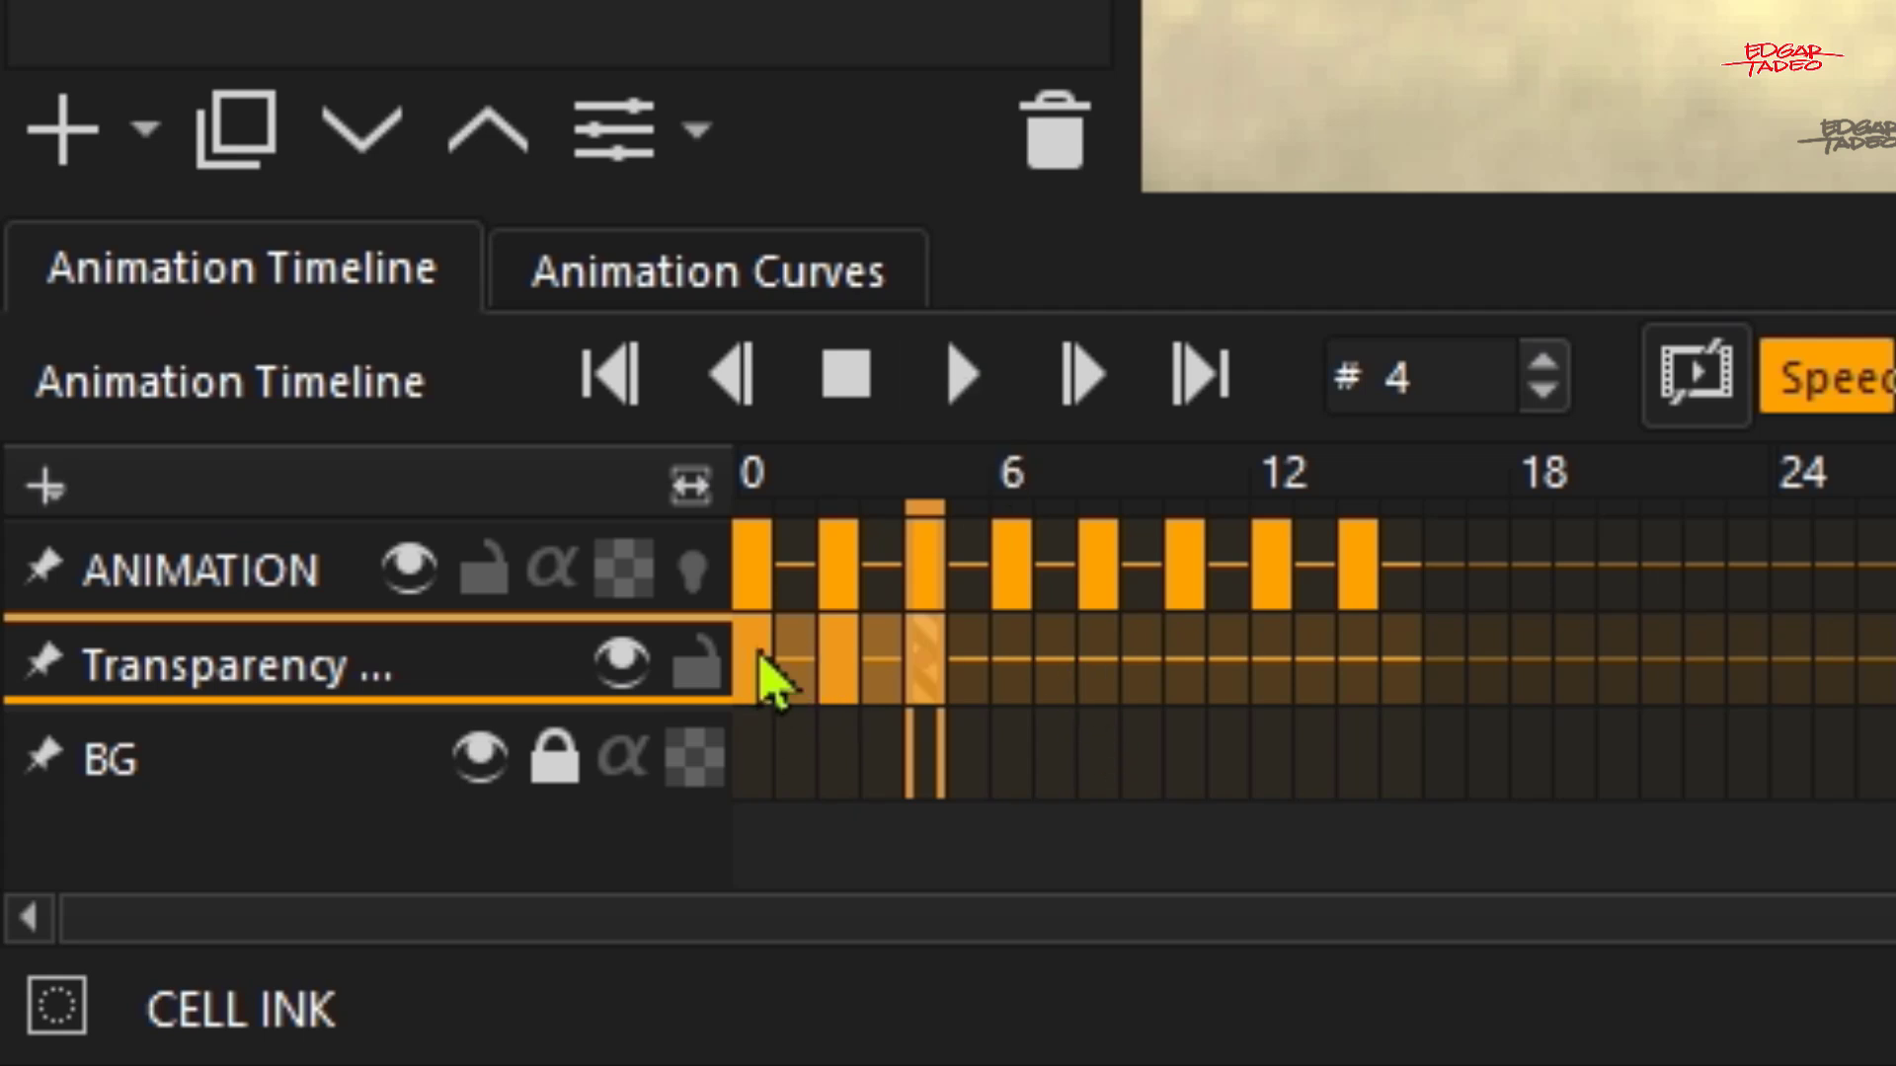
drag(762, 657, 1185, 707)
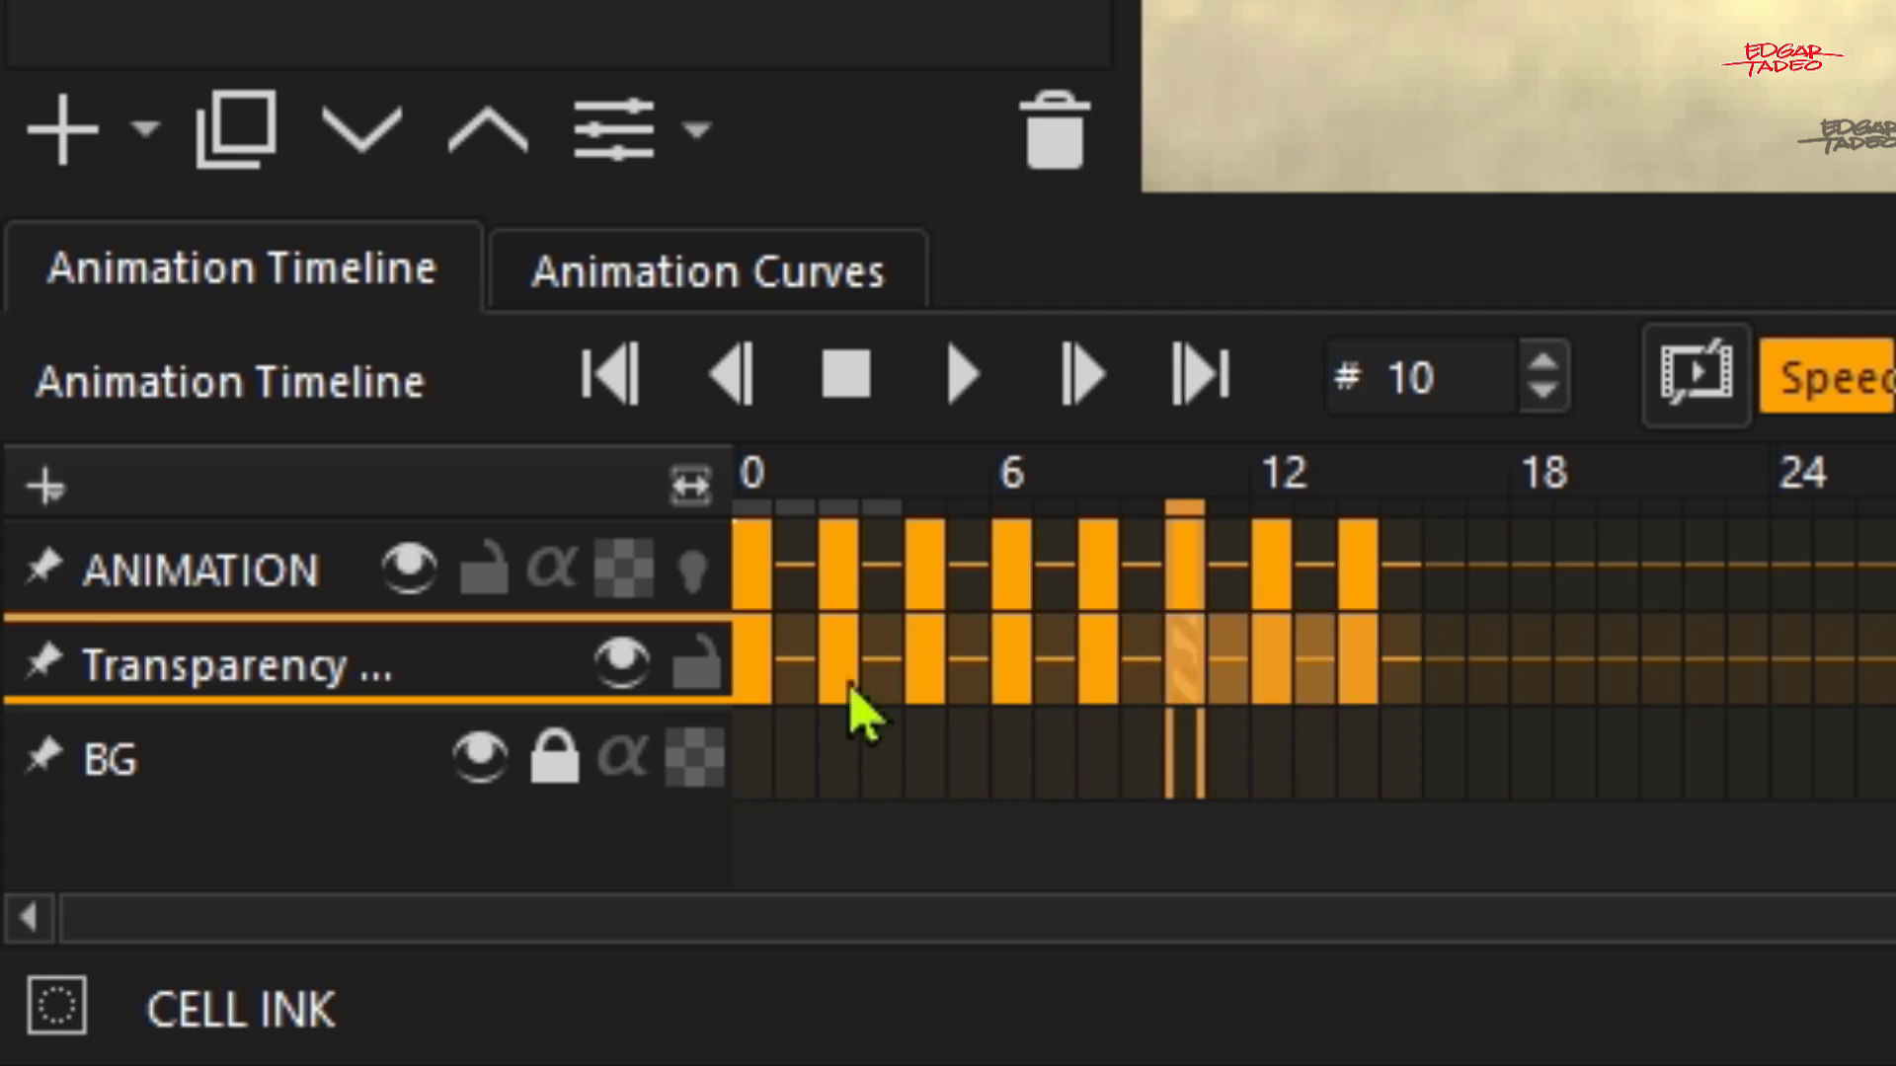
- Step through the mask's keyframes and play the animation at full view to check how the grass blends into the background
click(768, 655)
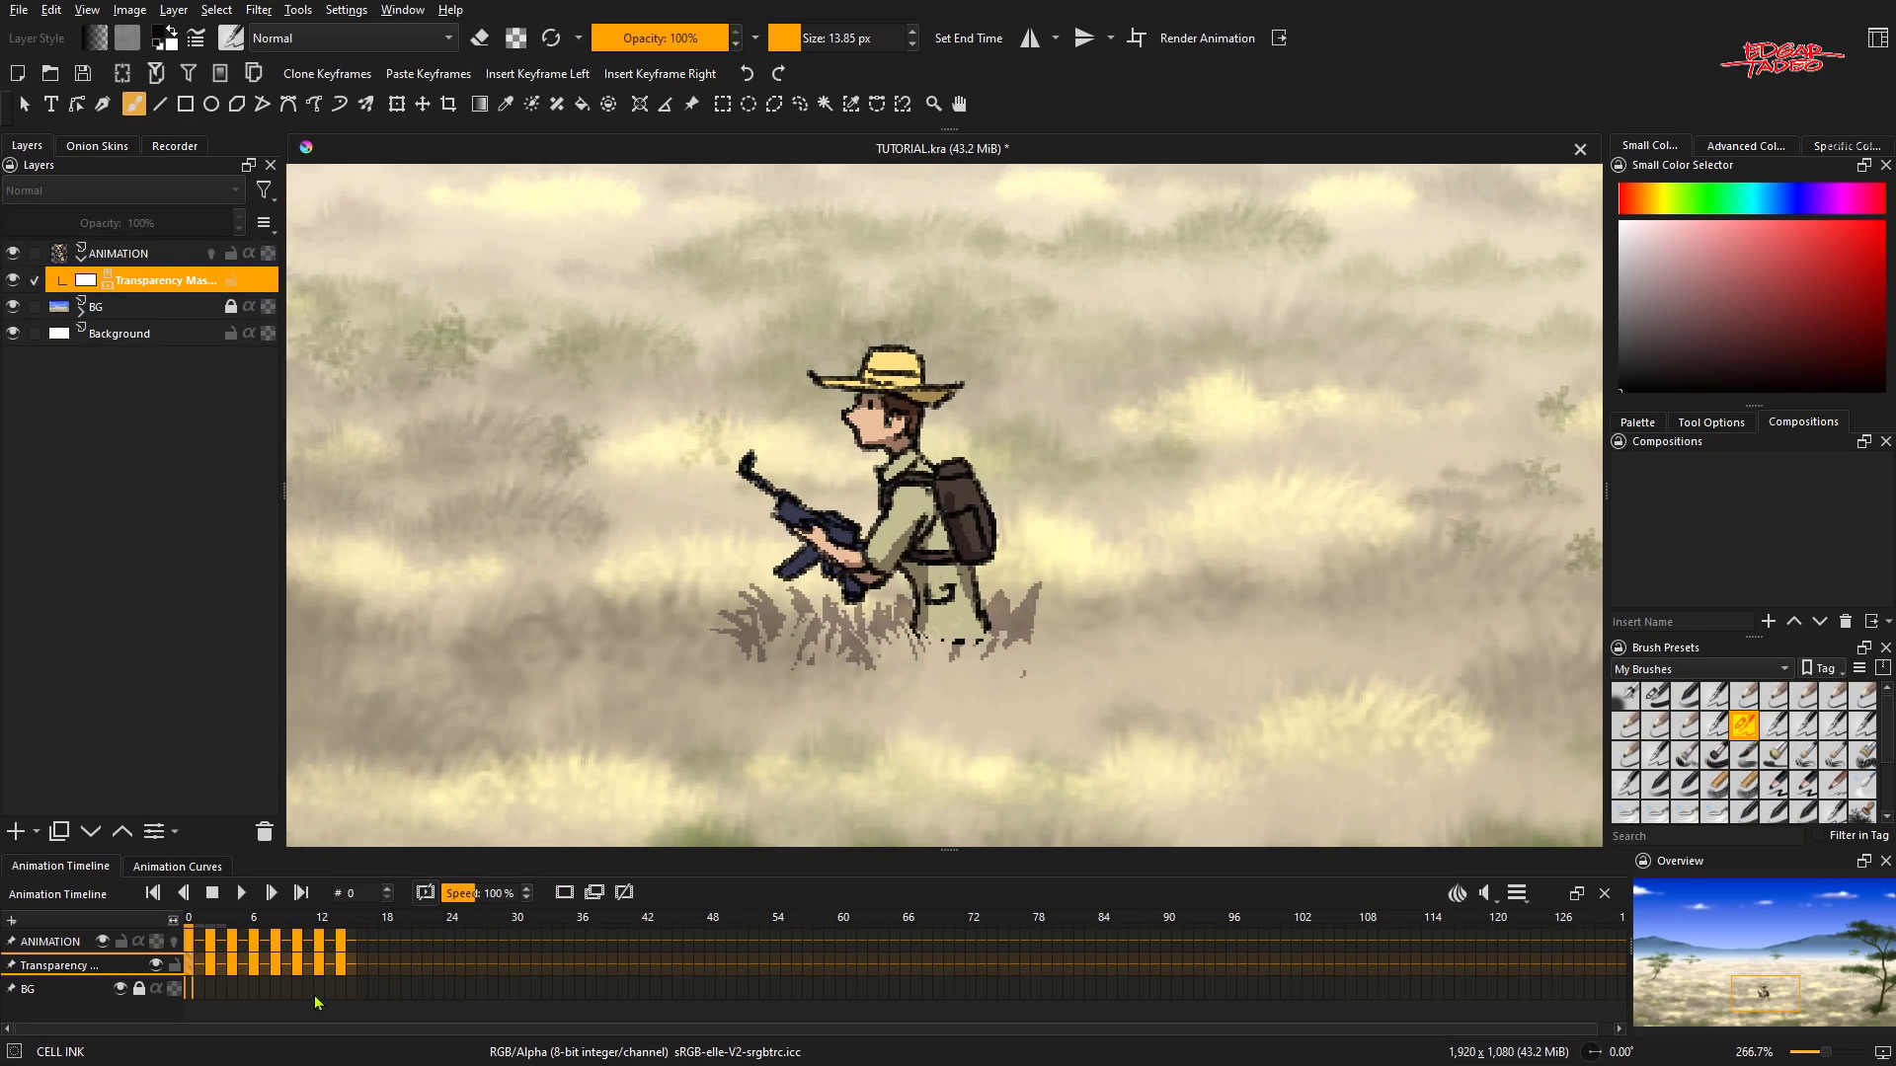
click(316, 992)
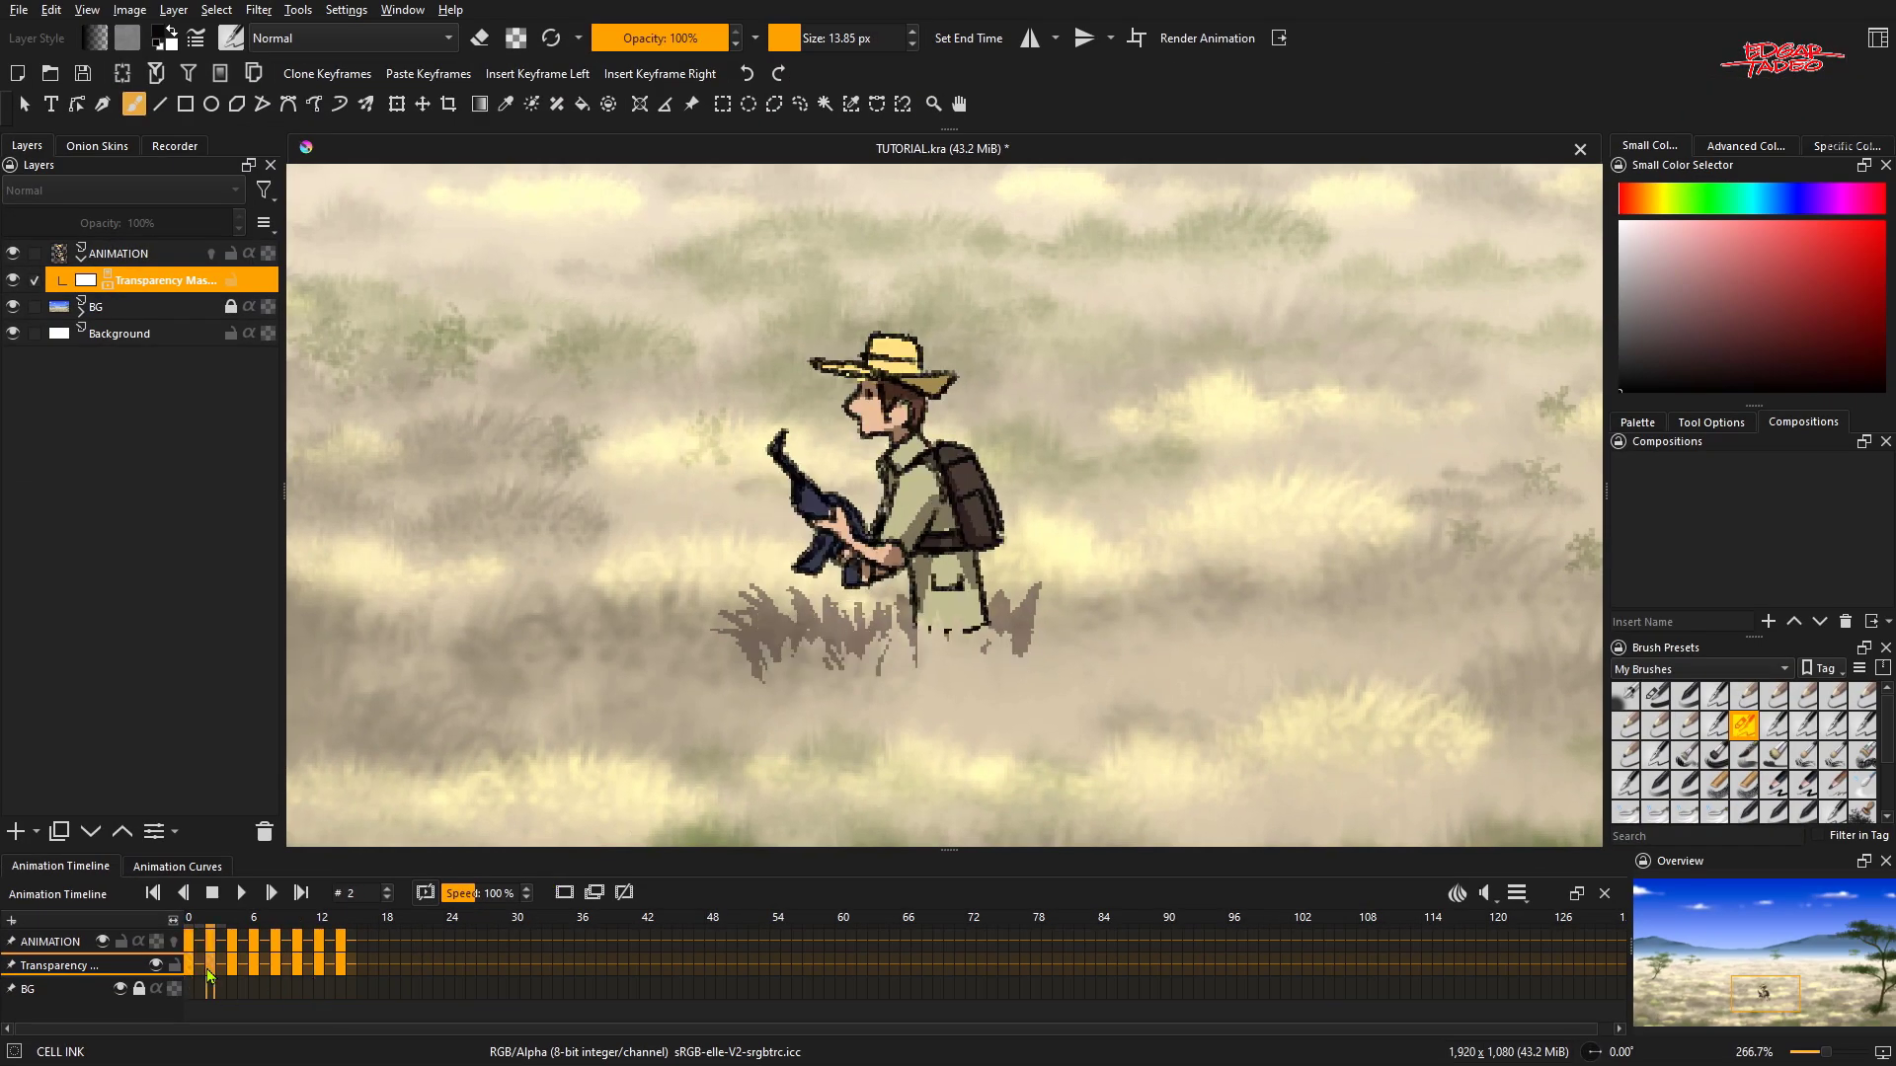
drag(209, 977, 192, 977)
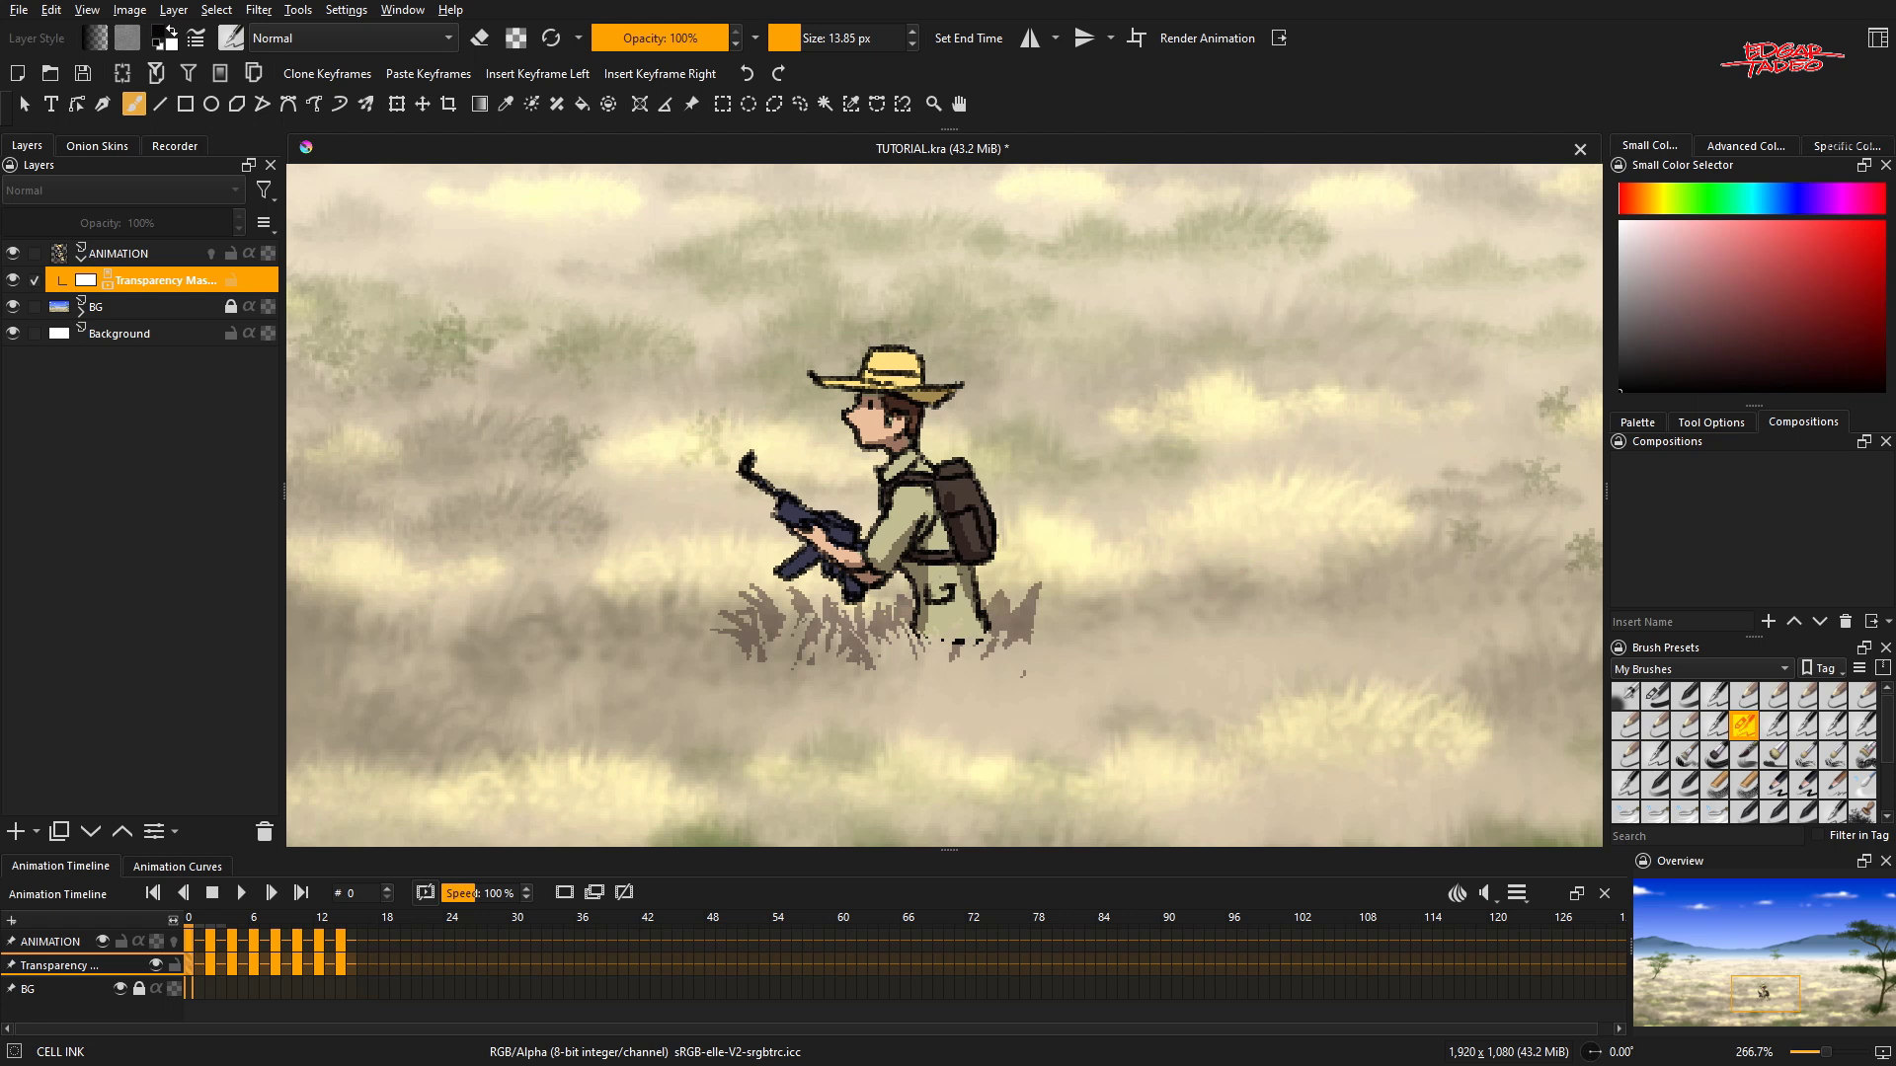
key(space)
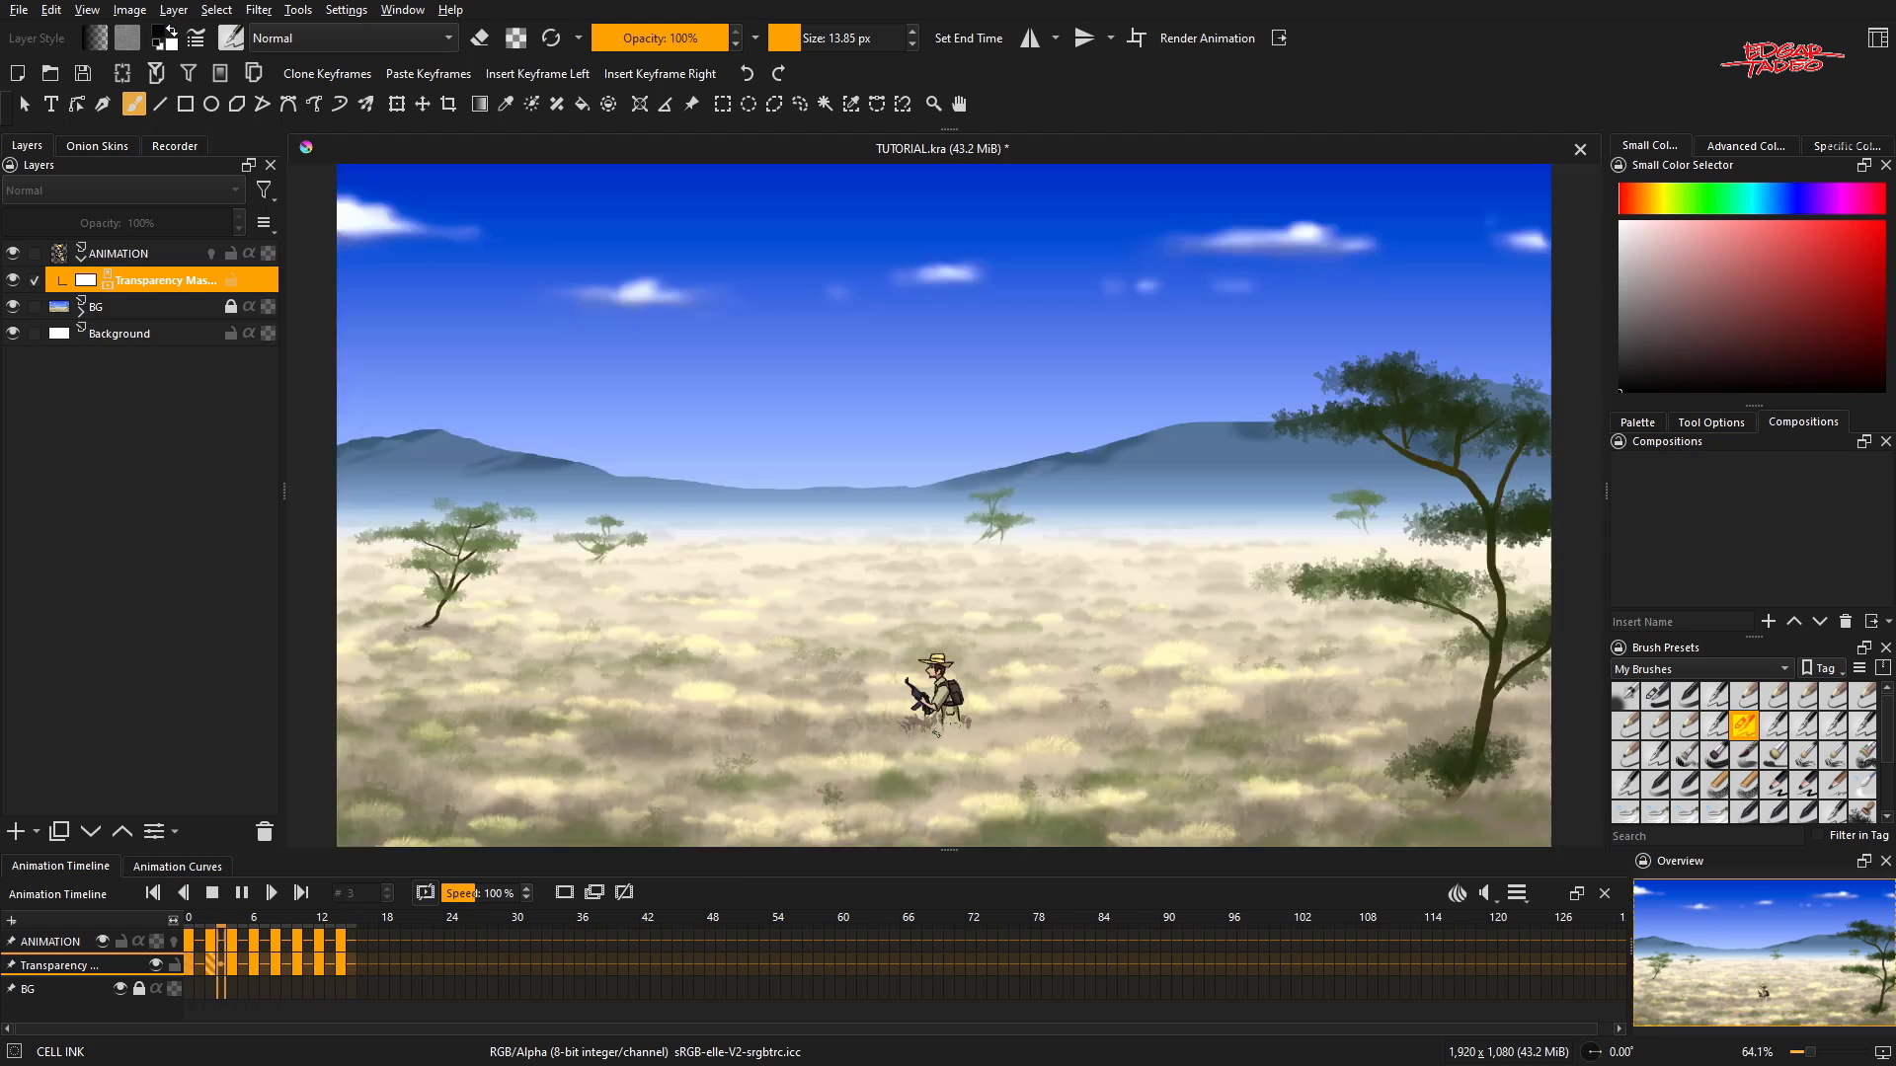
key(2)
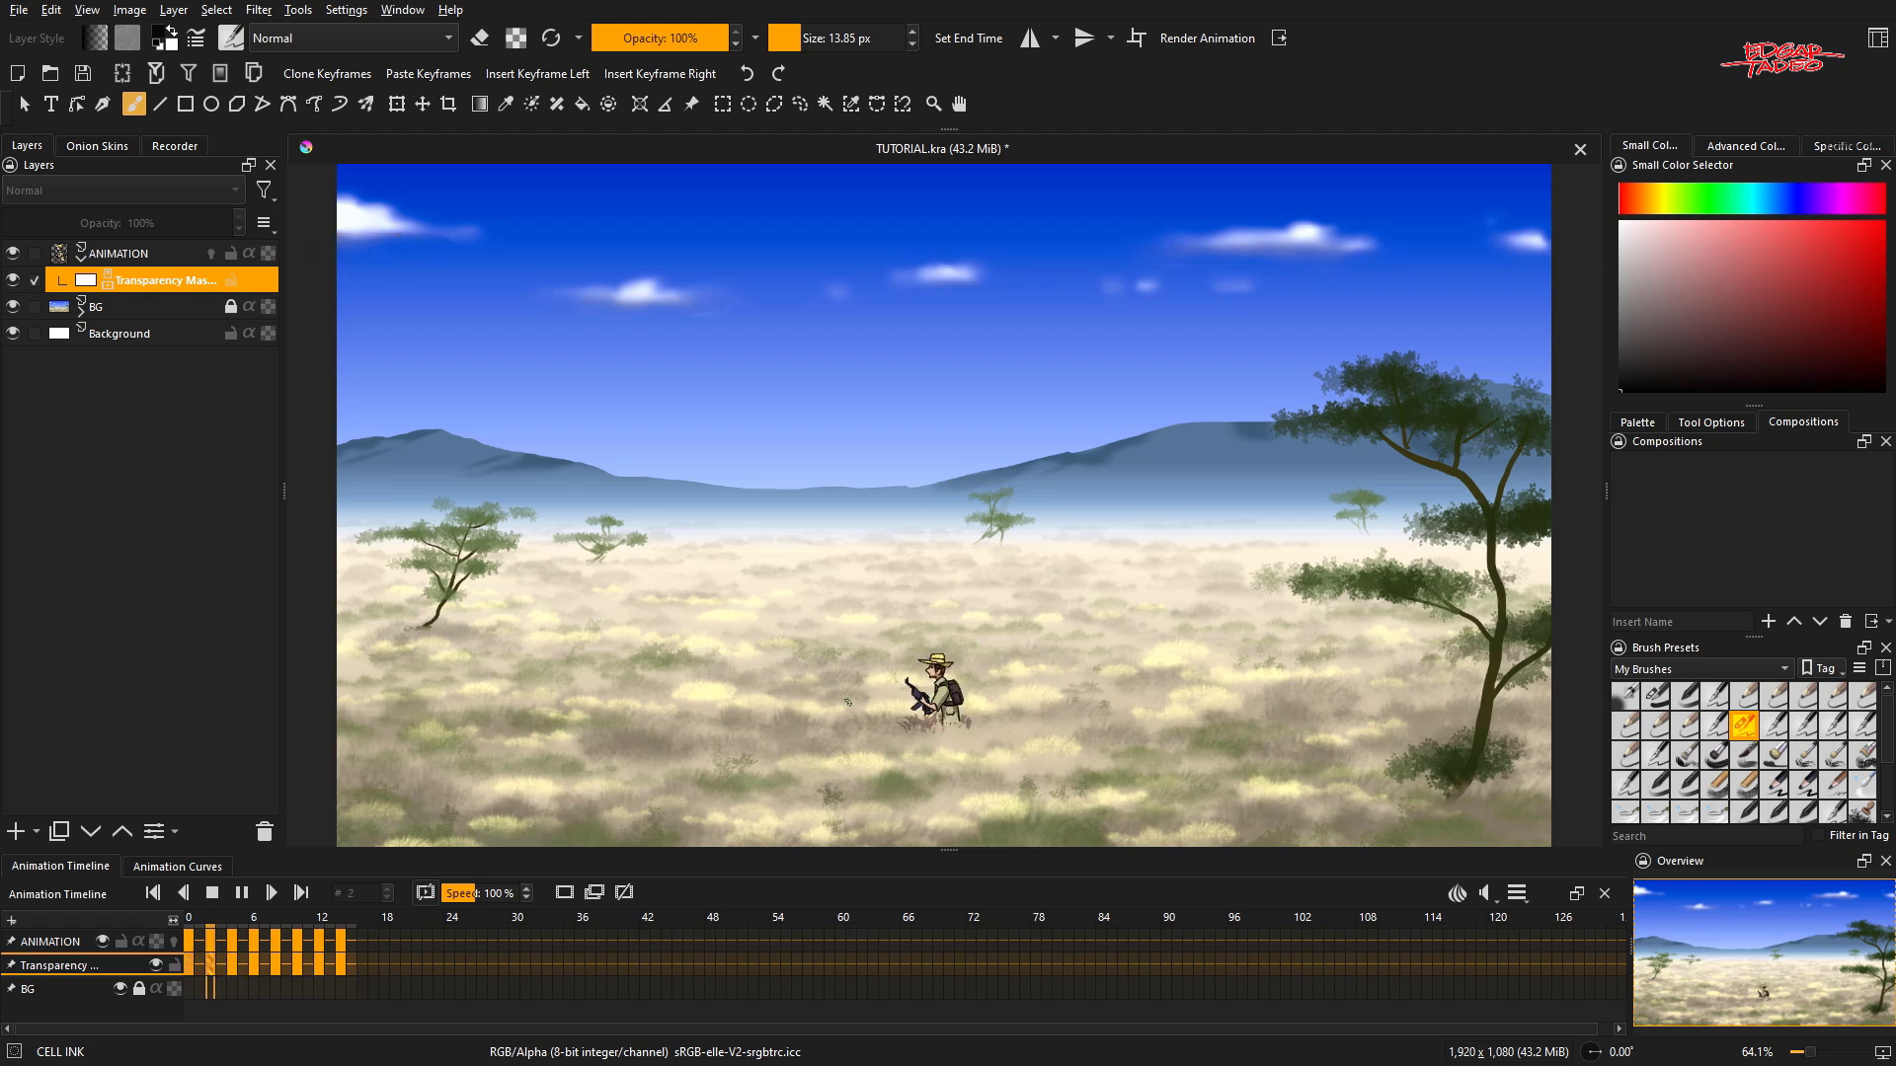
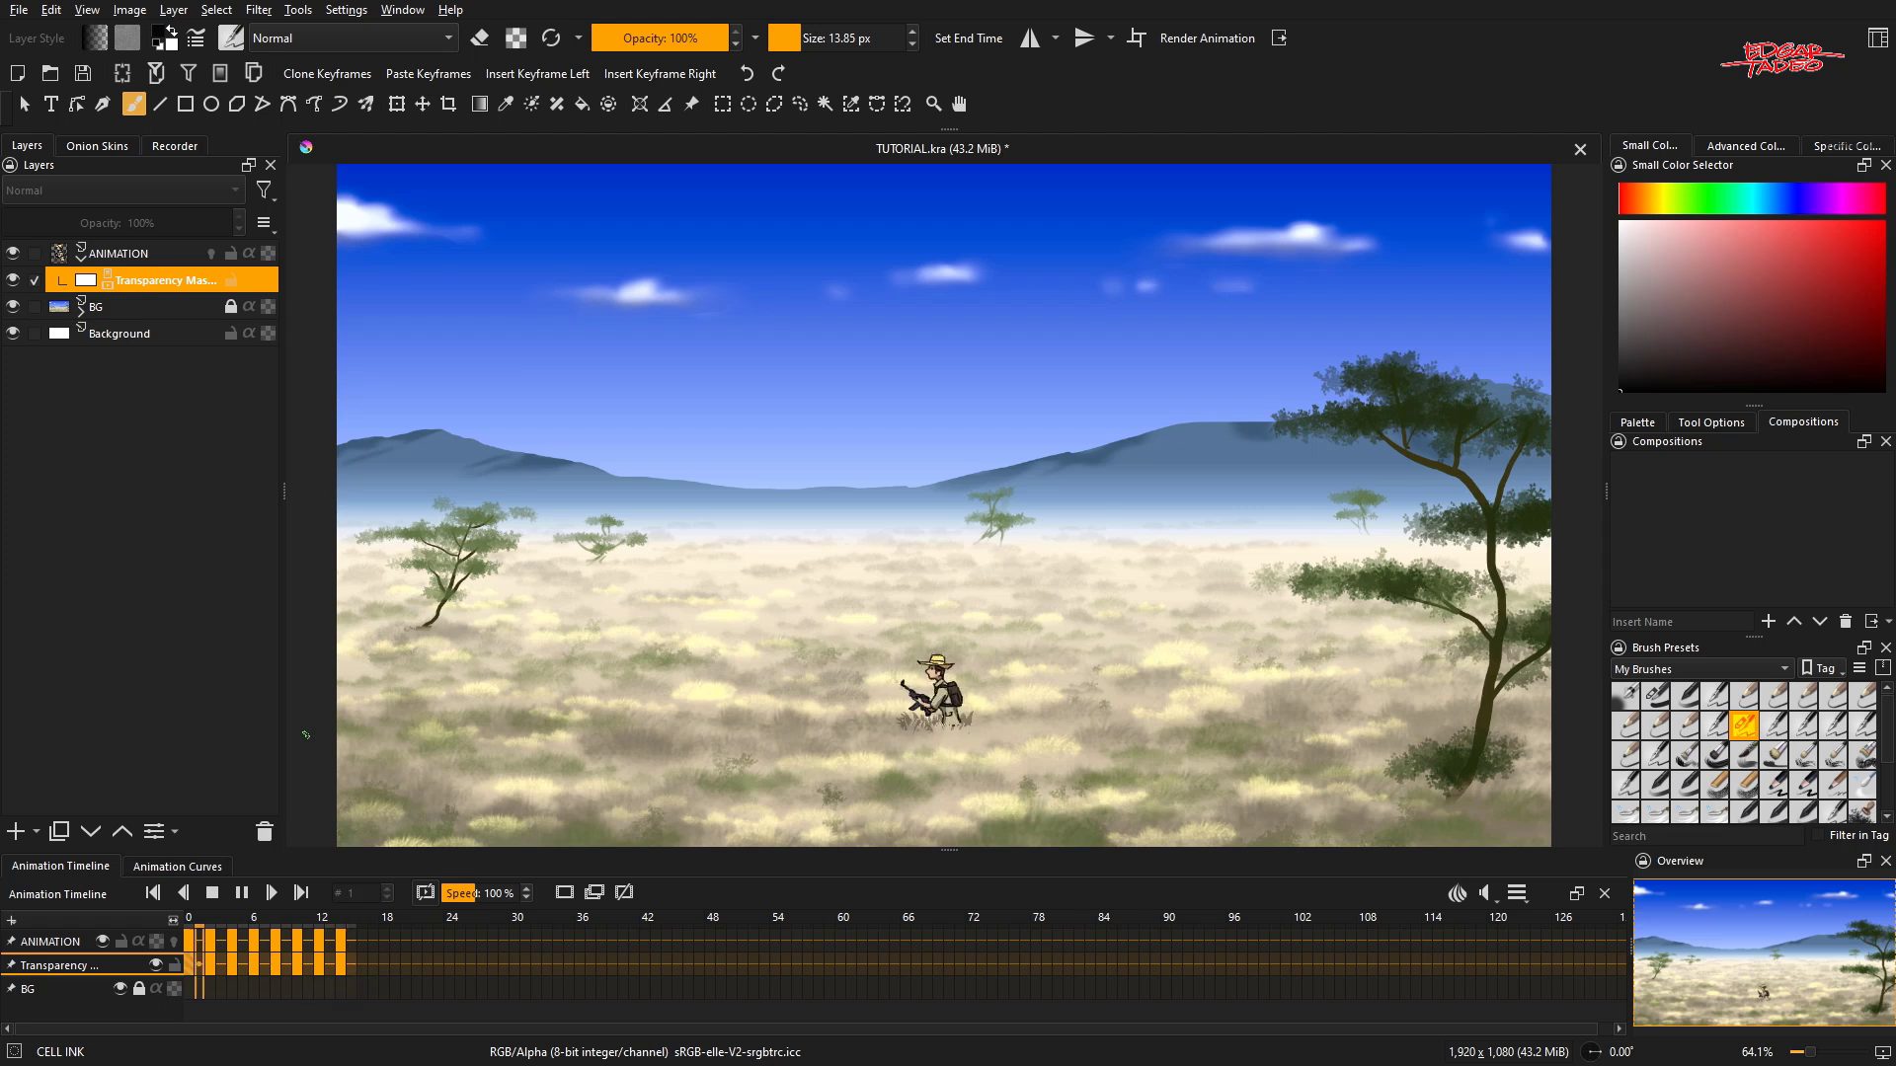
key(space)
- Hide the BG and Background layers so only the animated character is shown on transparency
click(13, 314)
click(13, 333)
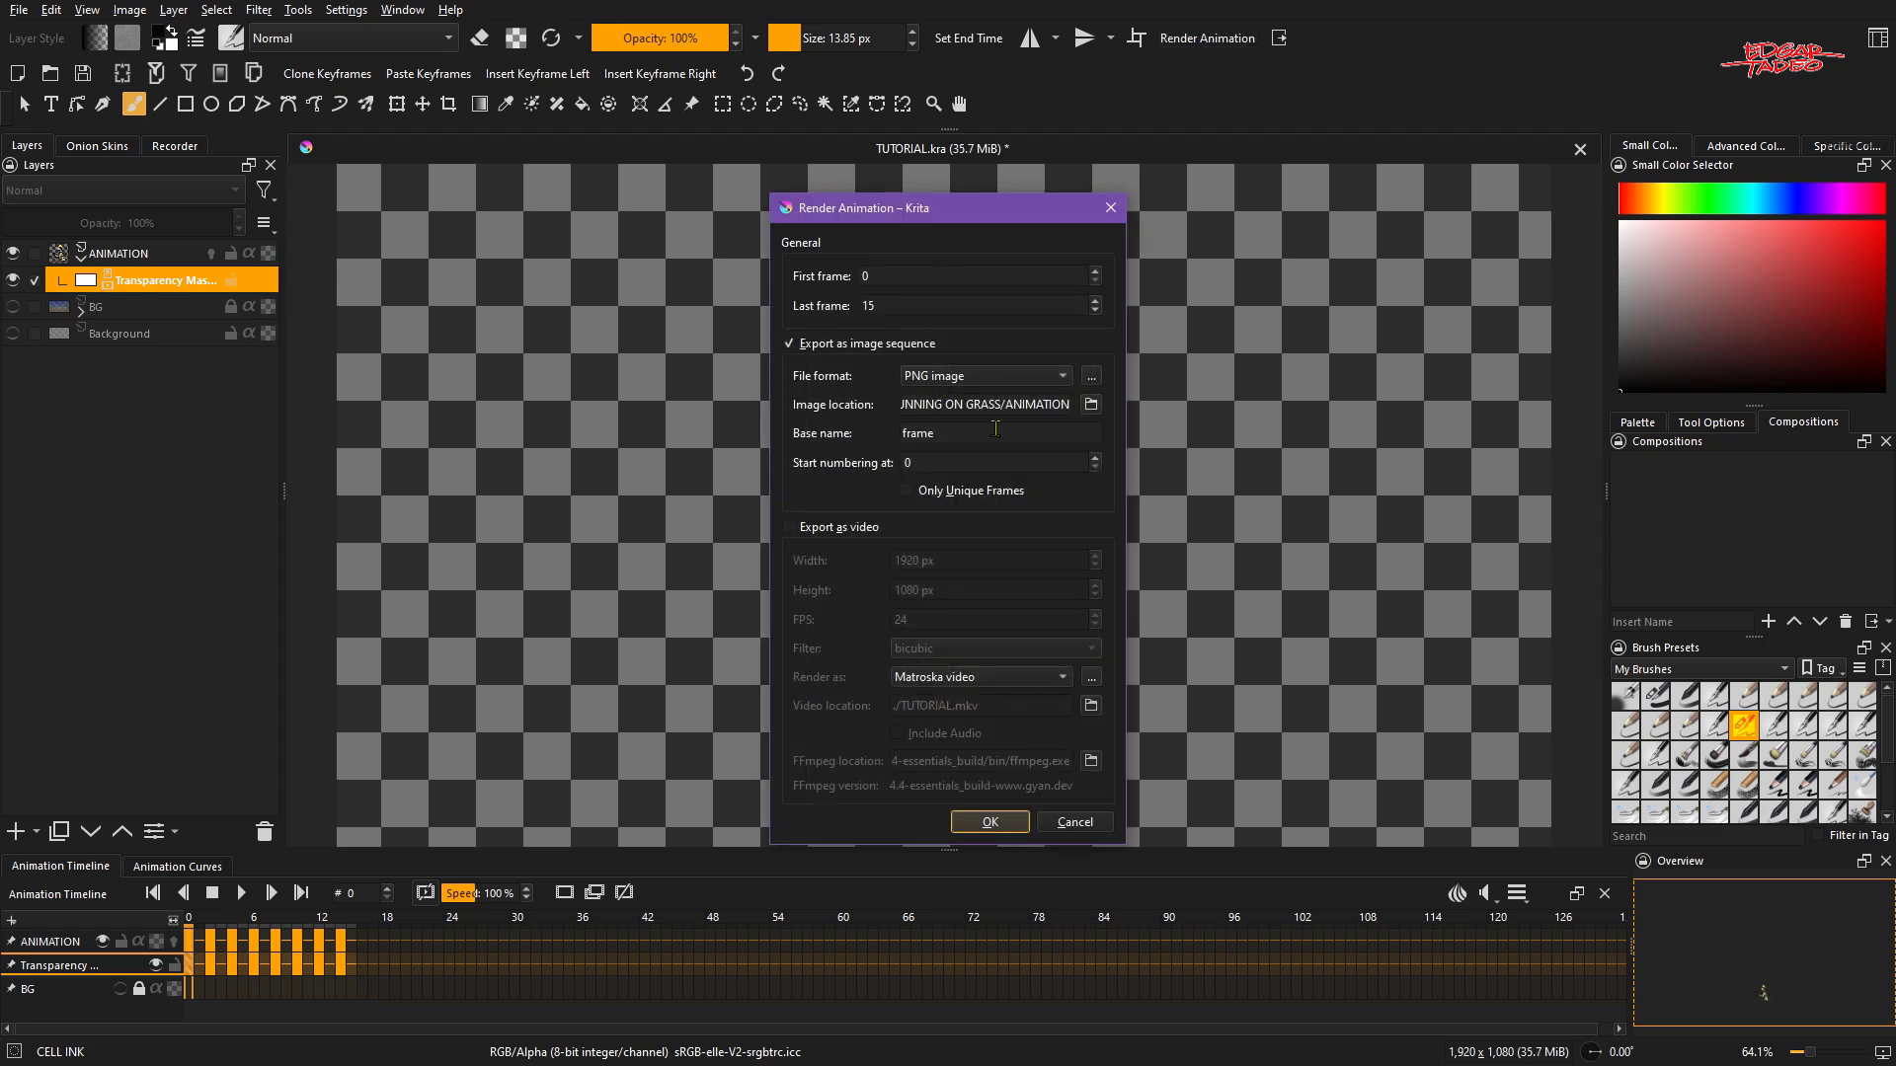
click(1075, 823)
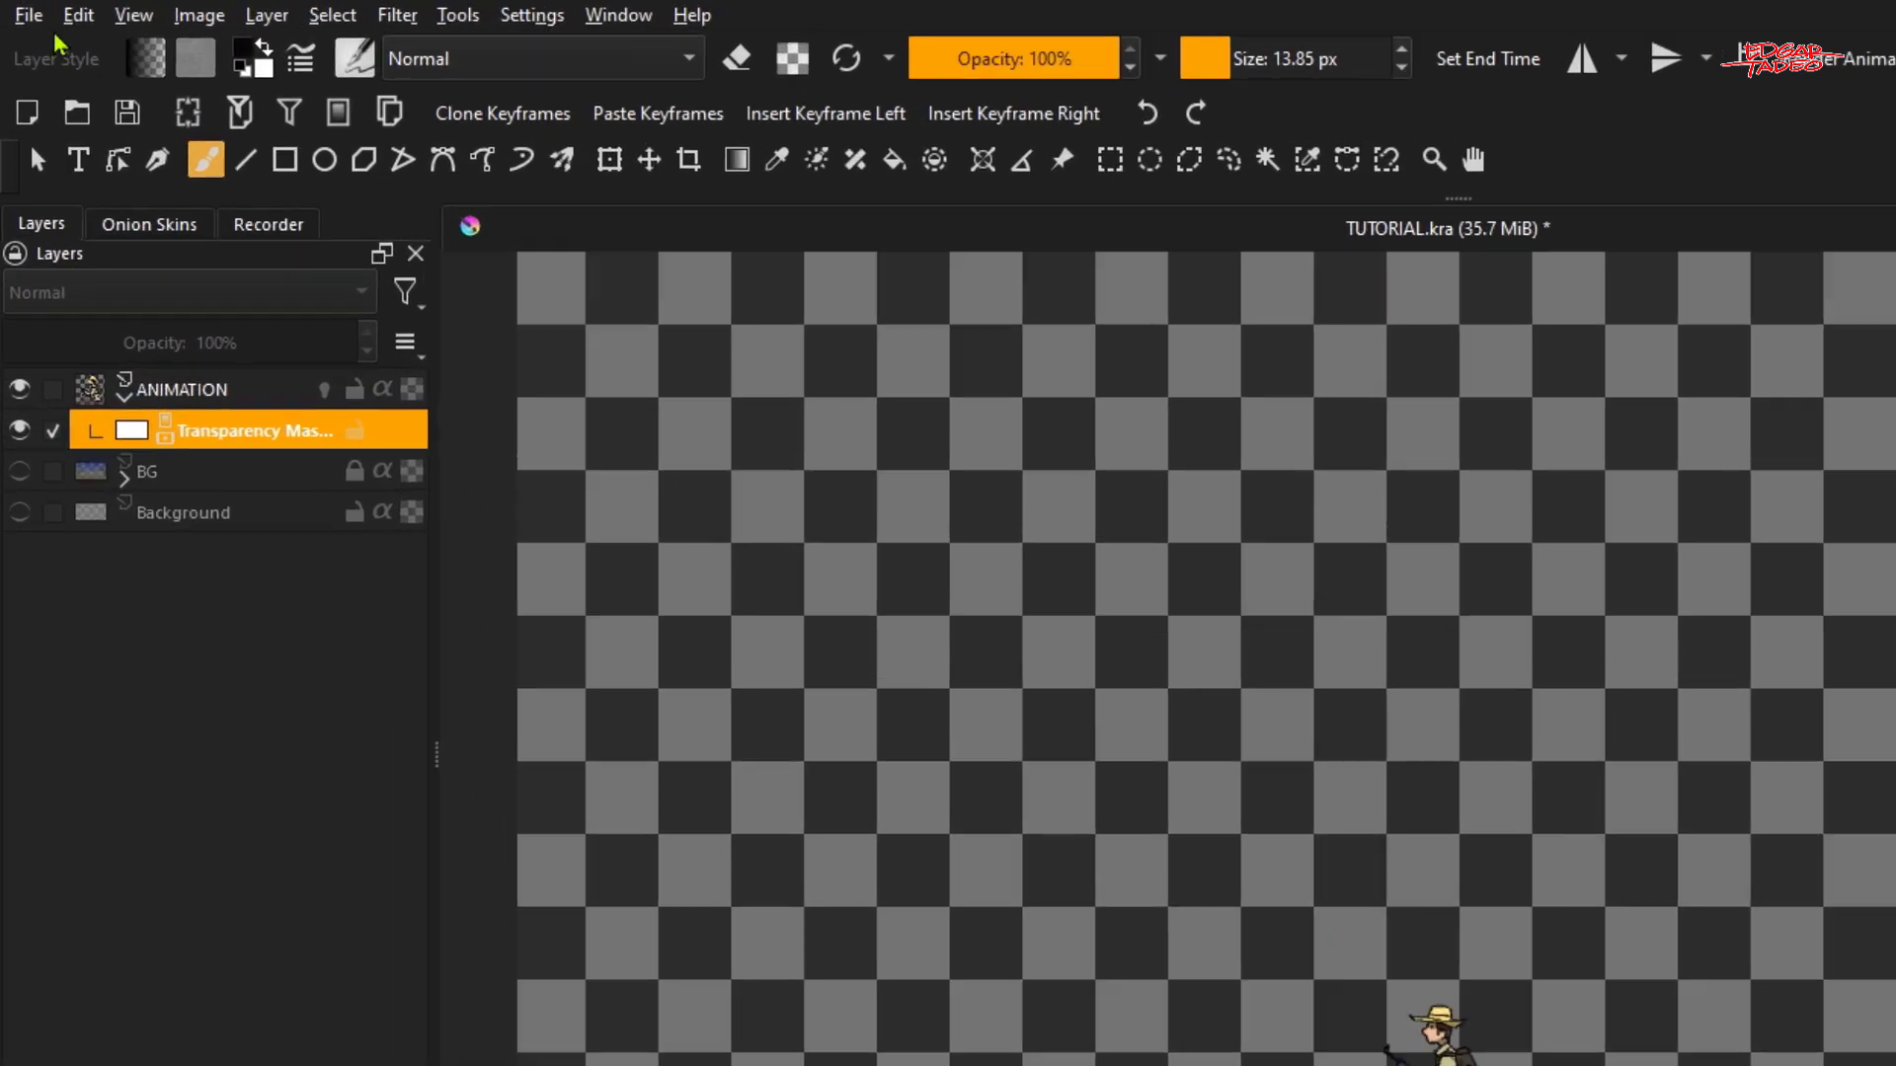
- Render frames 0 to 15 as a PNG image sequence with base name frame into the ANIMATION folder, replacing the old frames
click(22, 12)
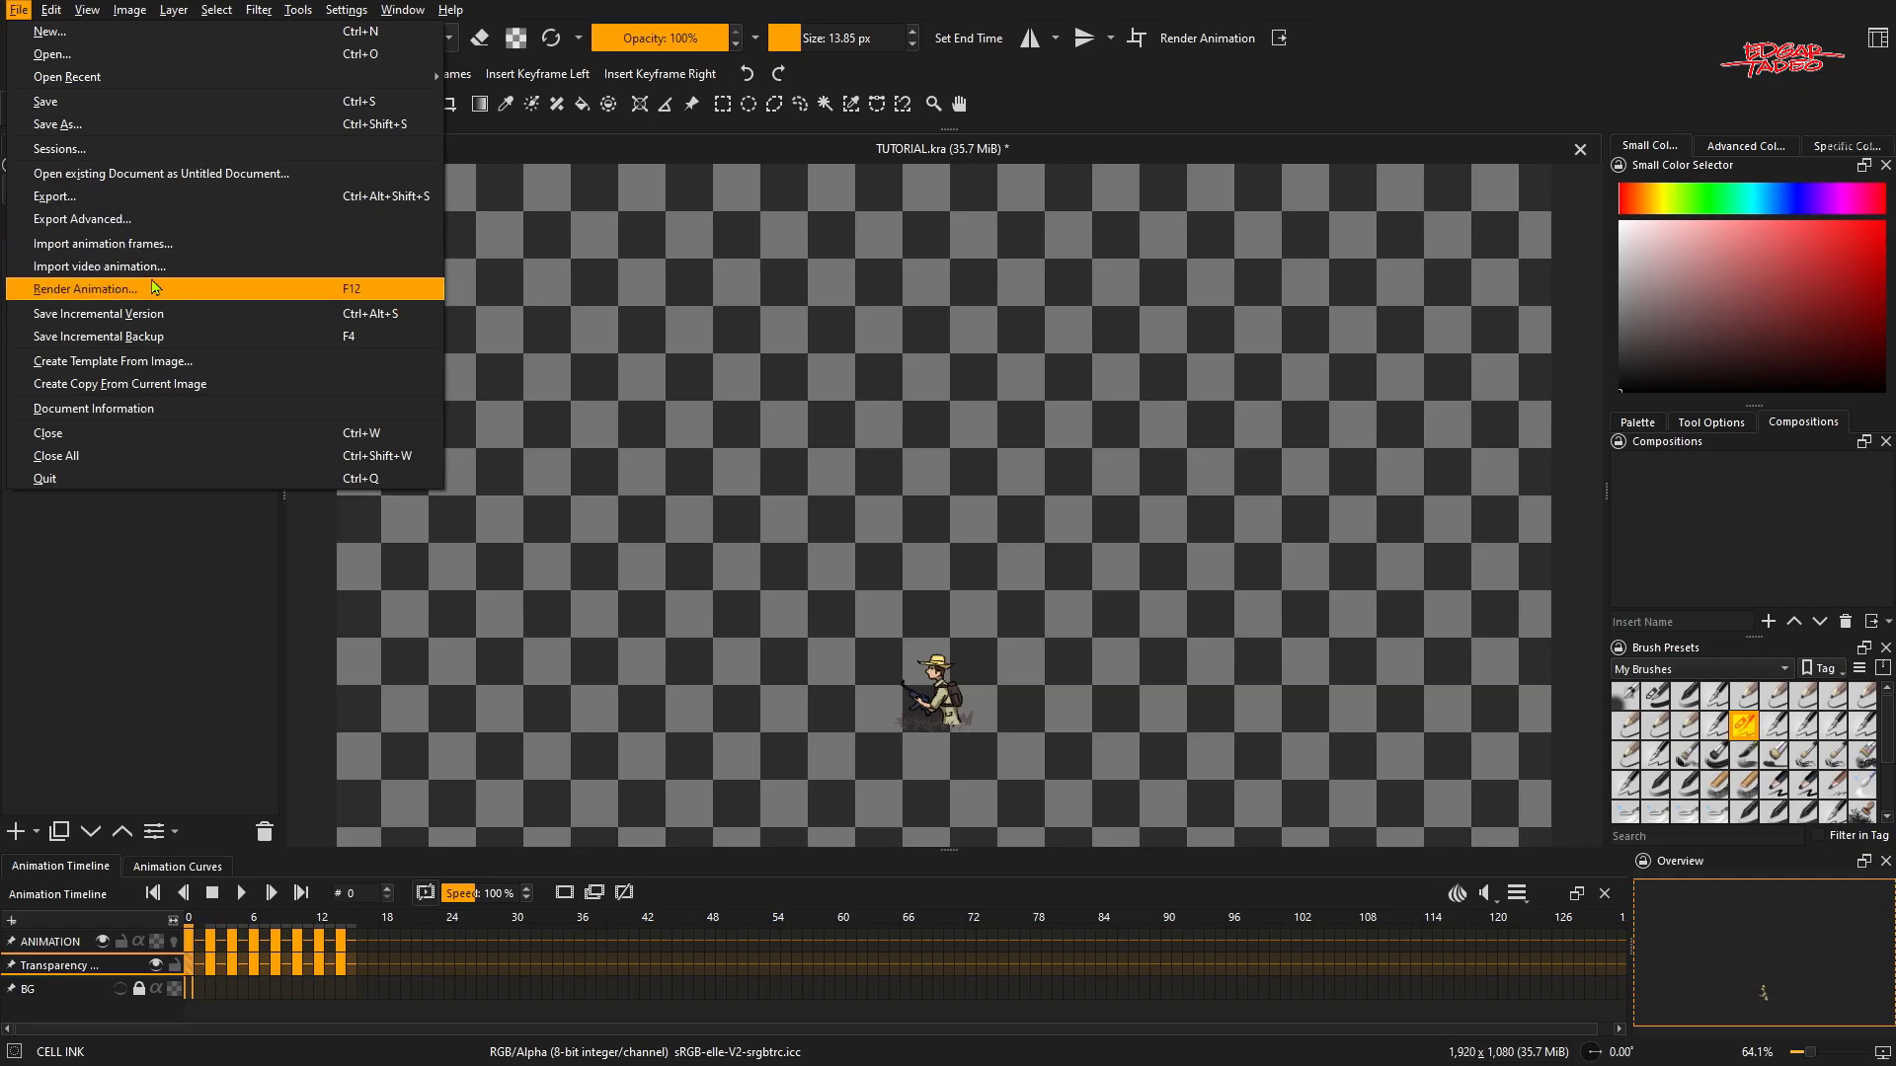
click(1217, 148)
click(1207, 39)
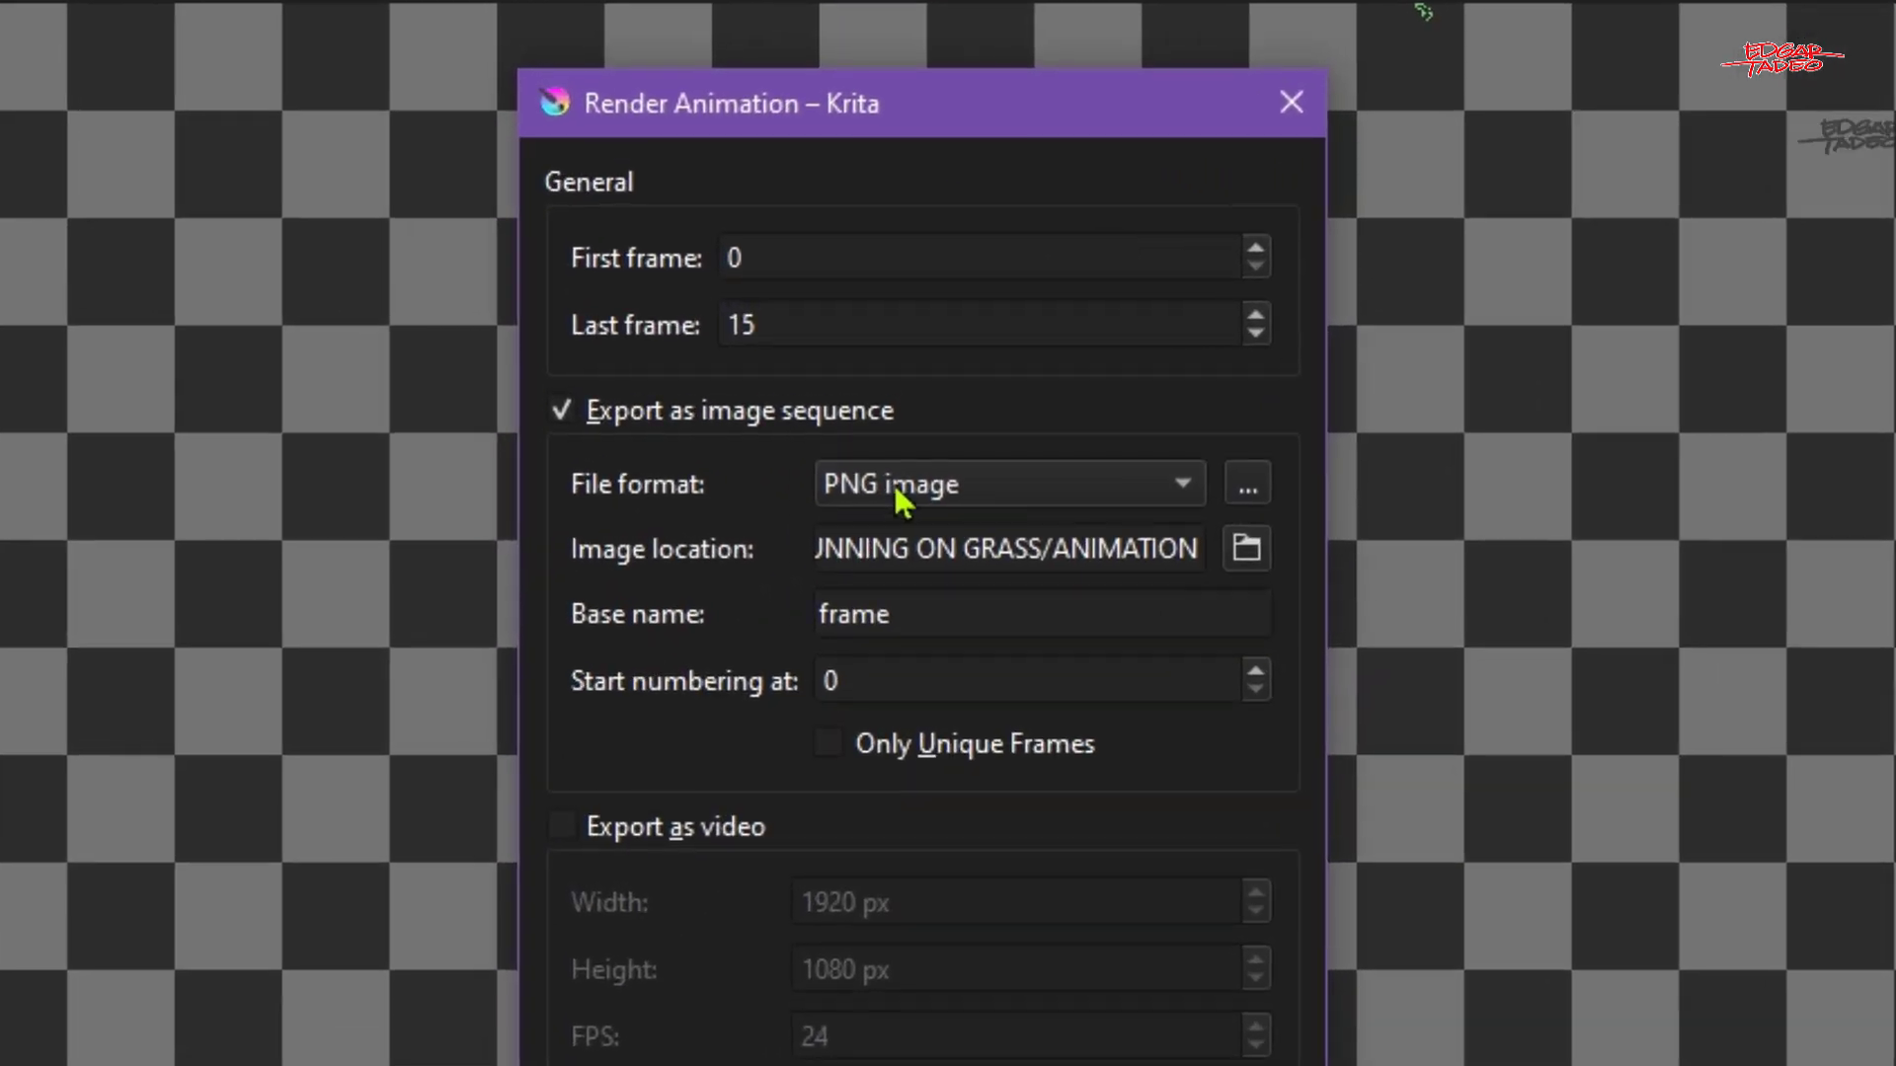
click(939, 379)
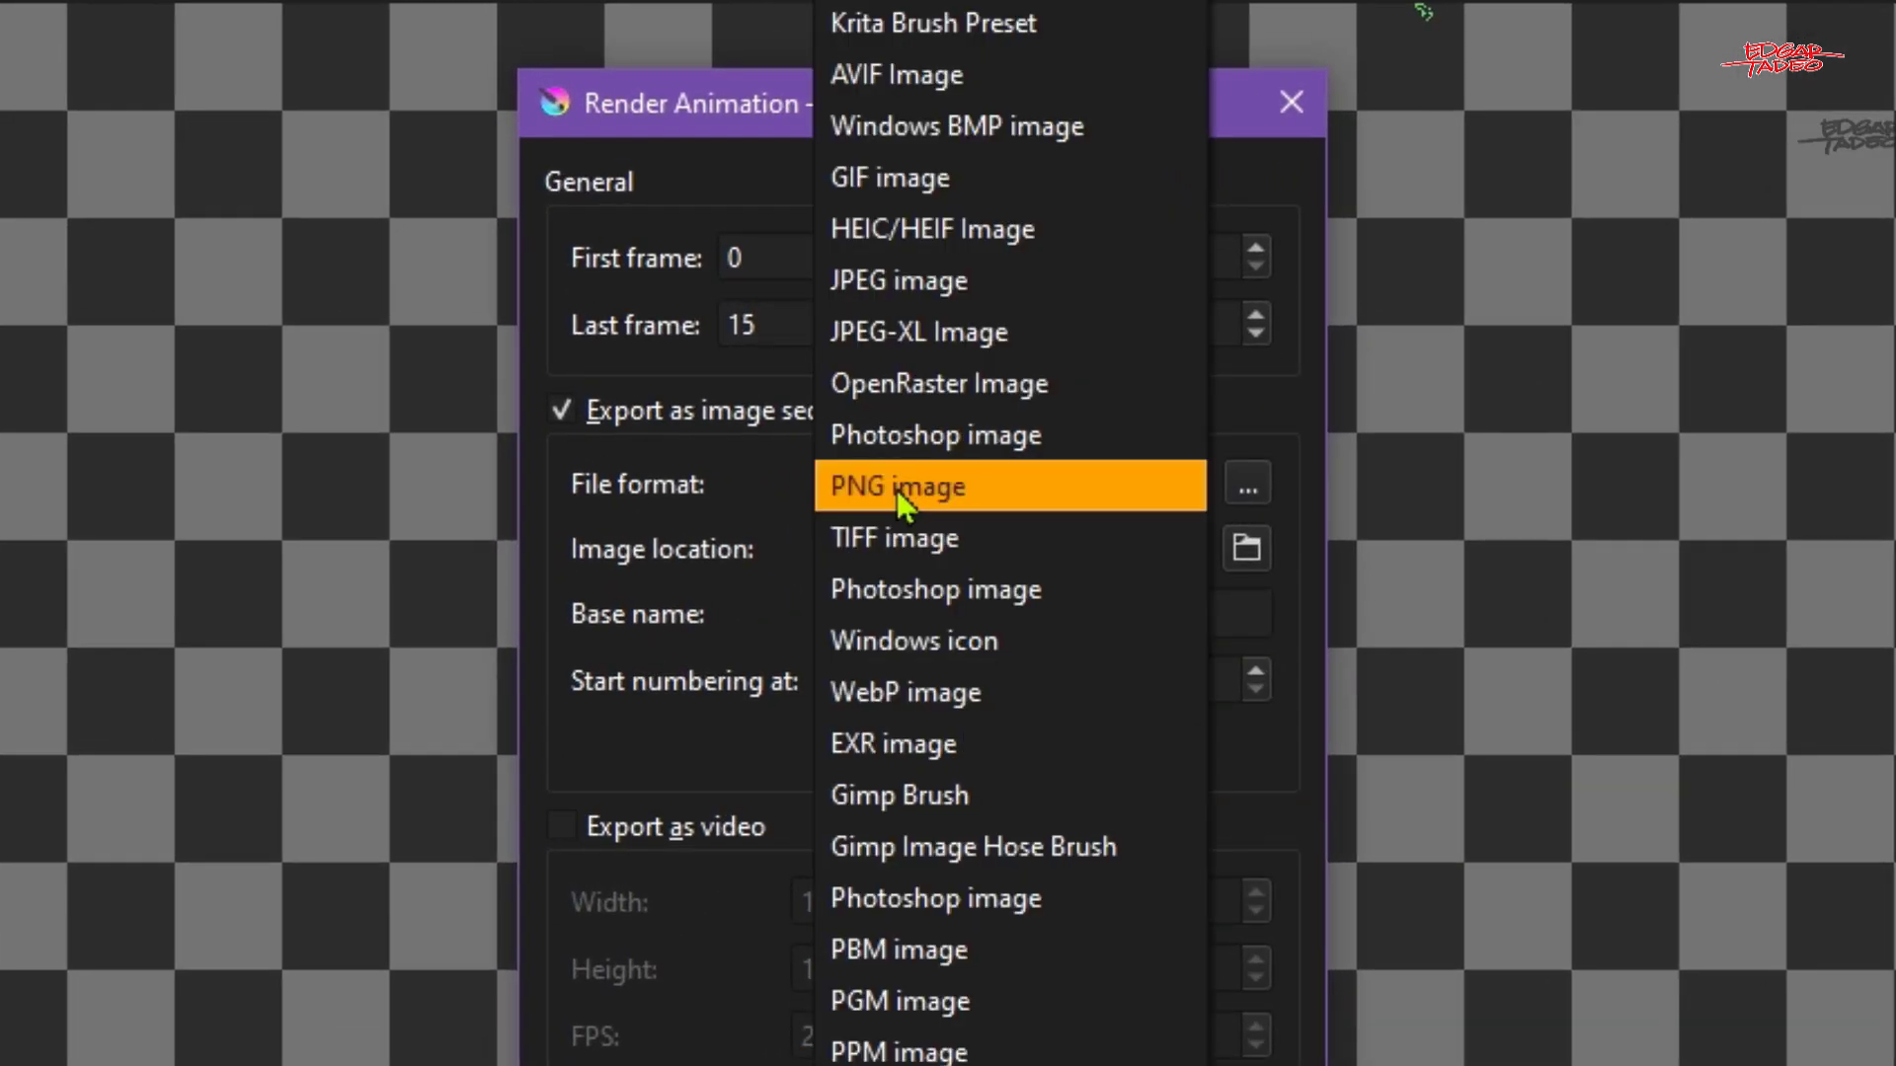
click(1007, 498)
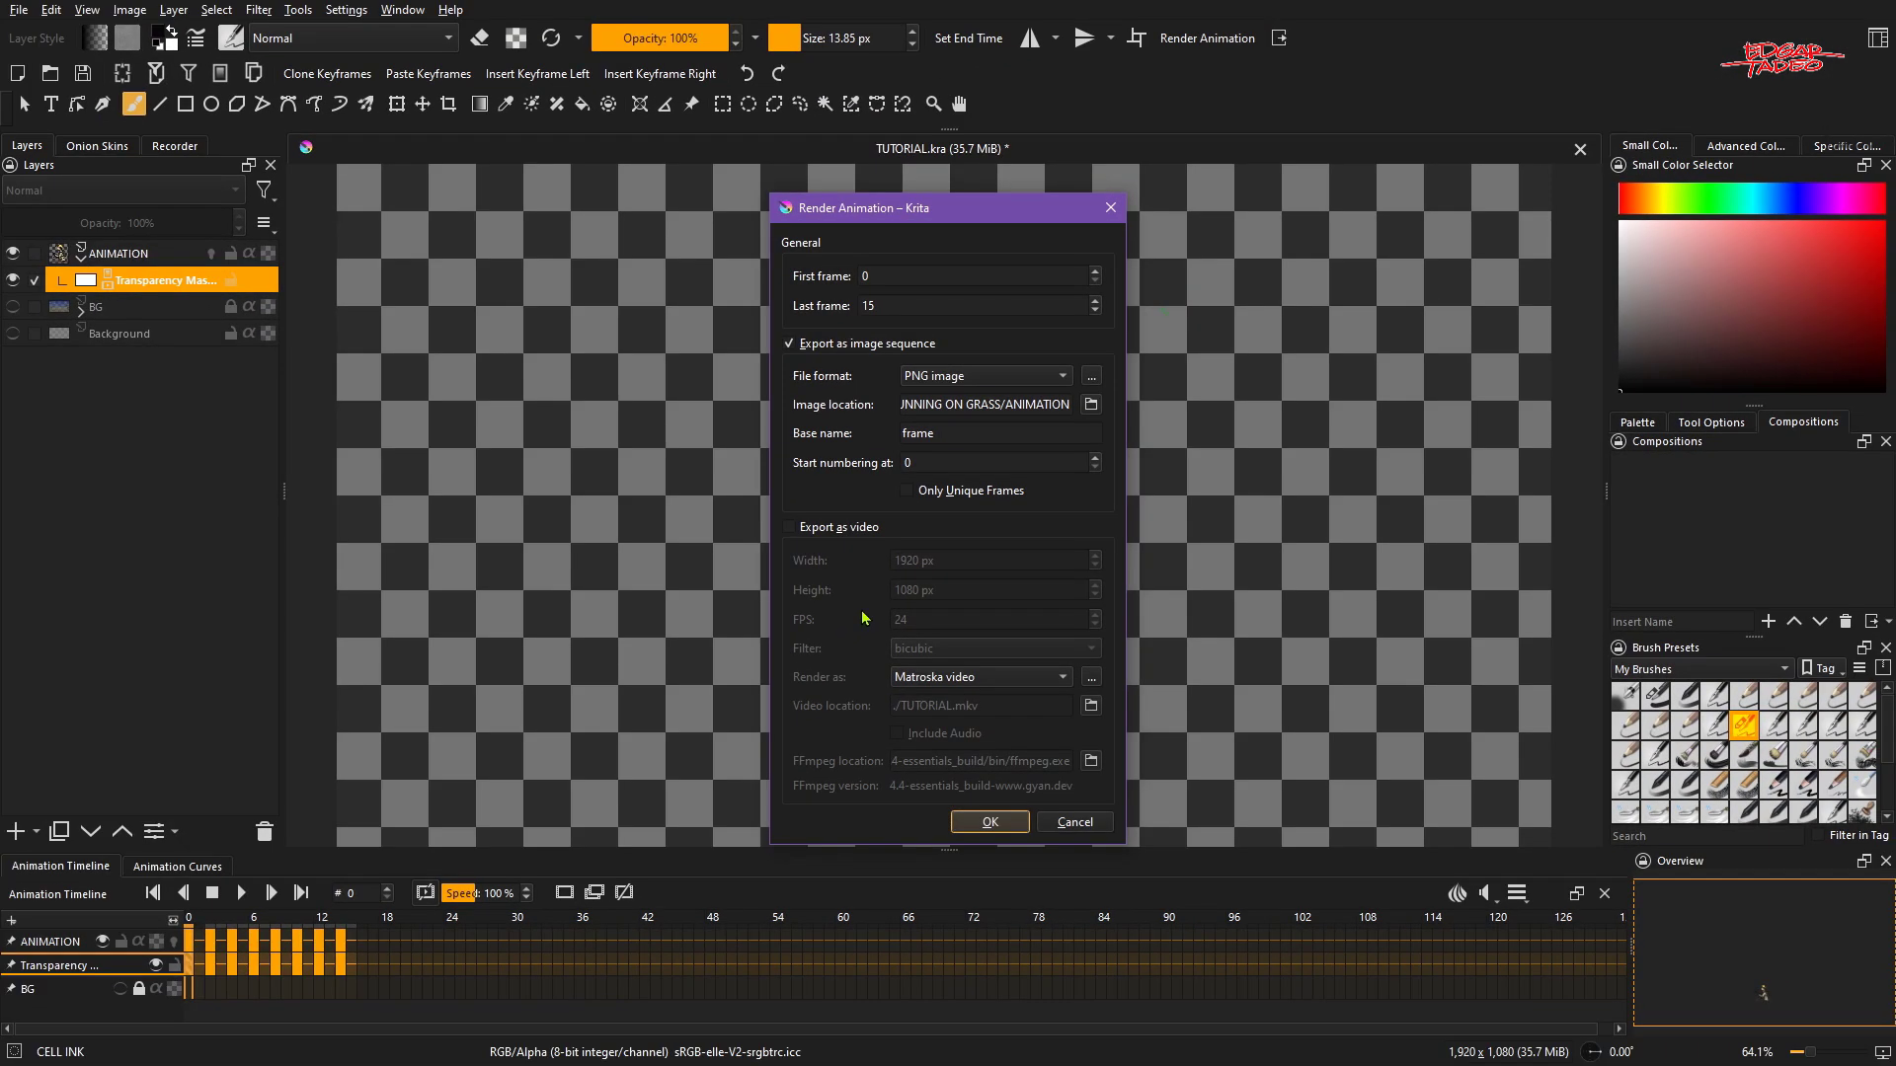
click(988, 822)
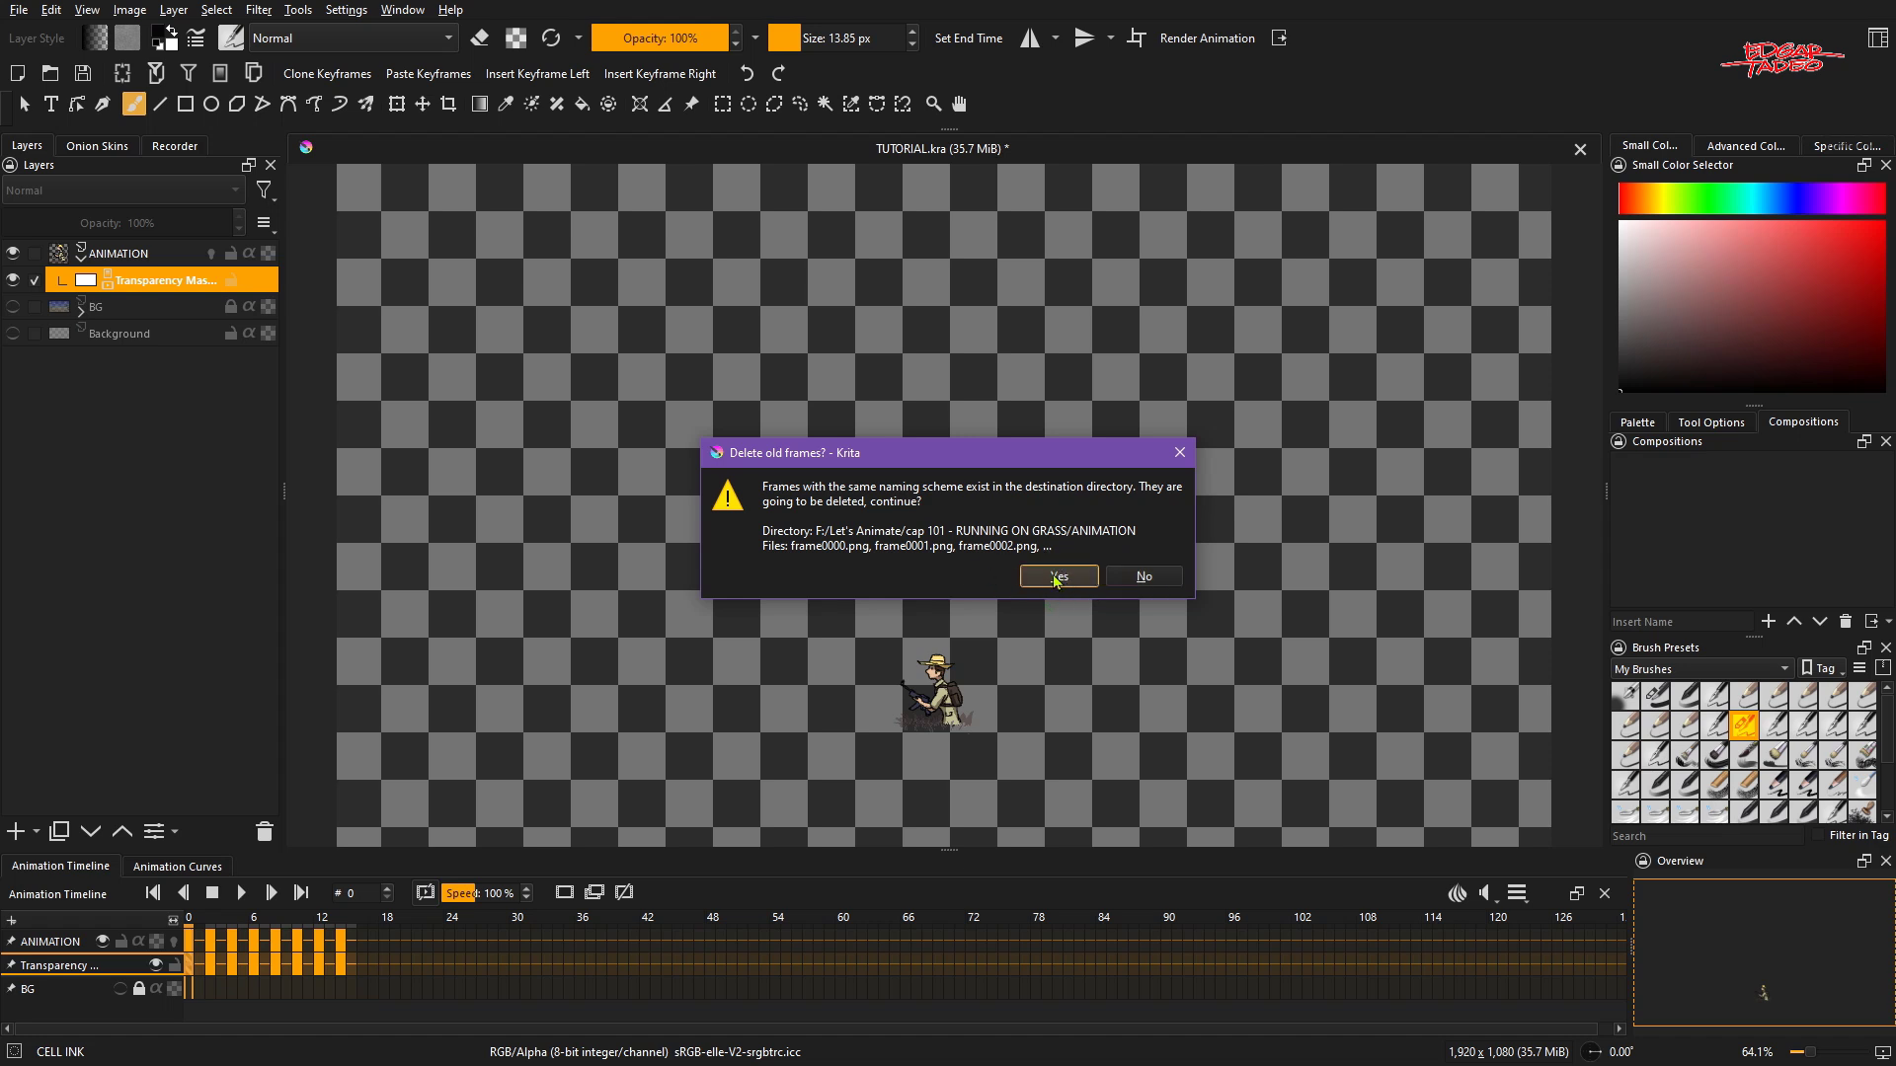
click(1056, 579)
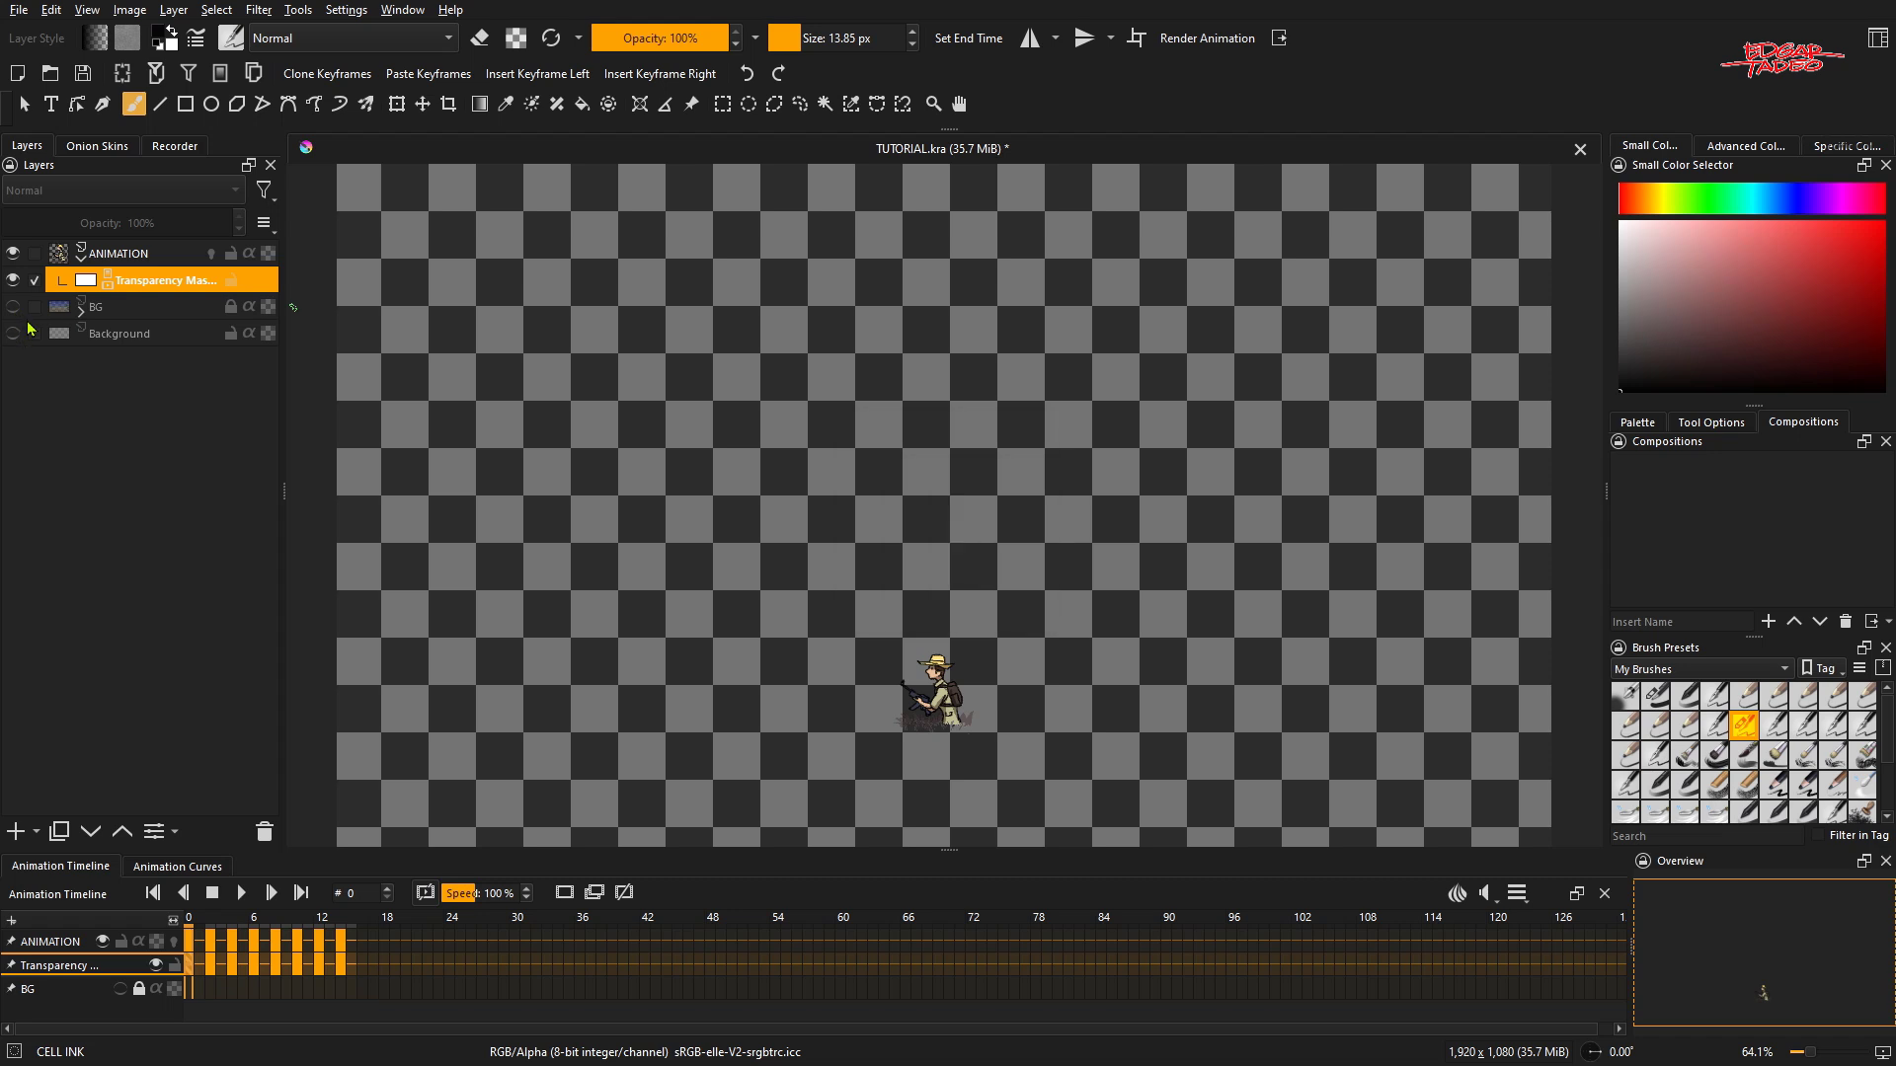
- Show the BG layer on its own and export it as TUTORIAL.jpg at 90% quality, replacing the existing file
click(15, 308)
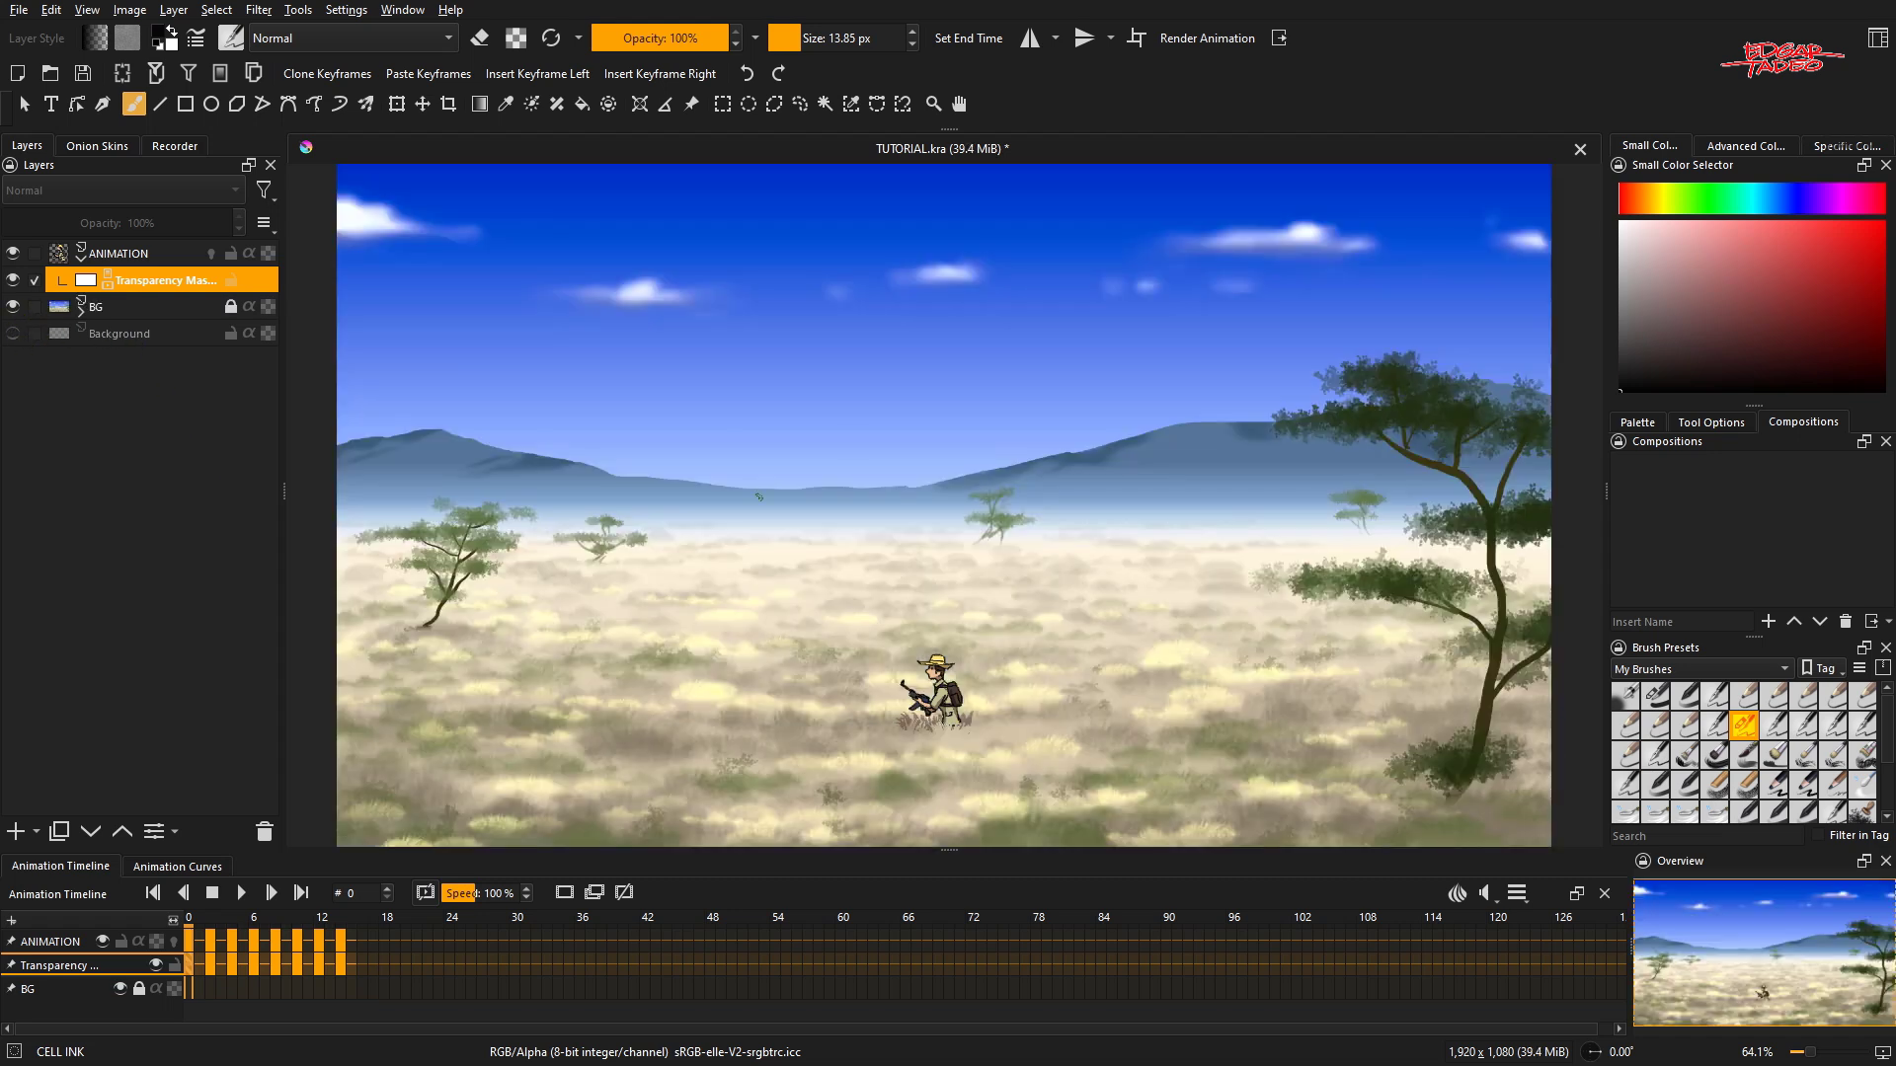
click(137, 308)
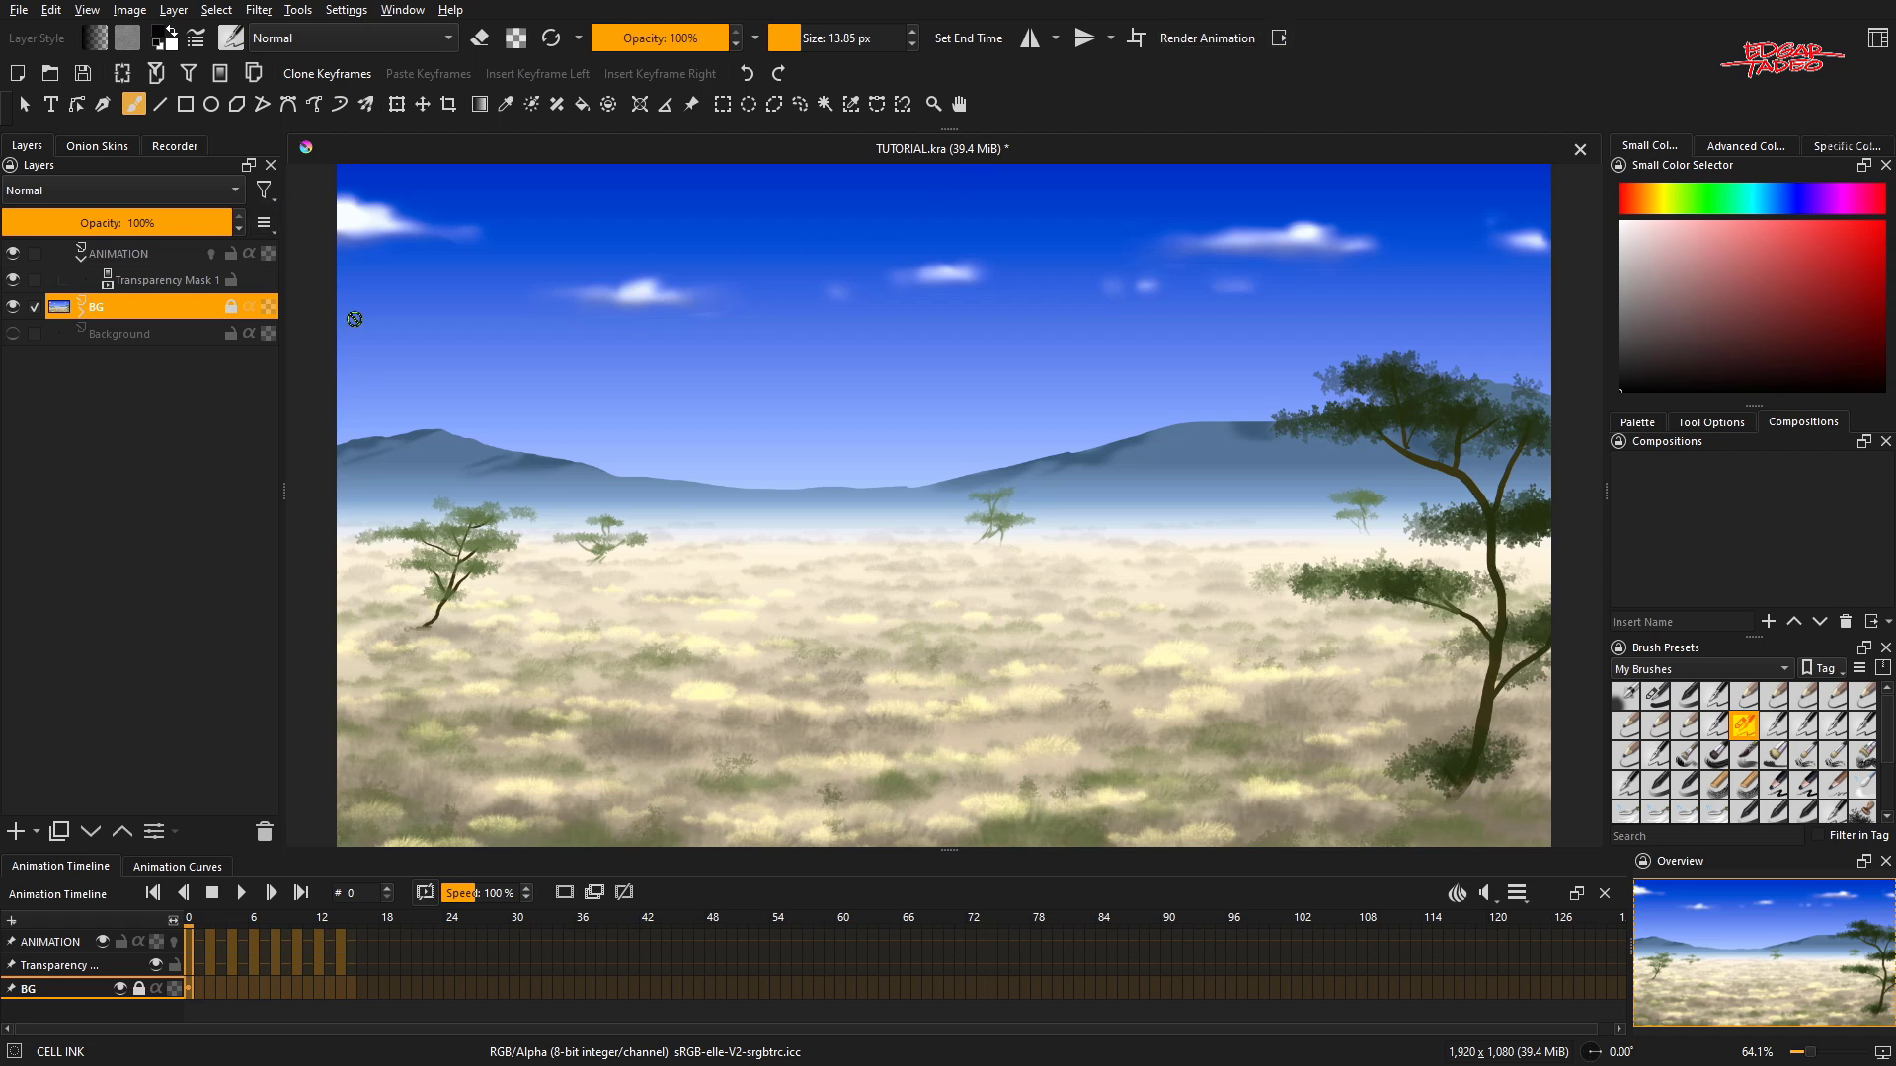
key(ctrl+shift+e)
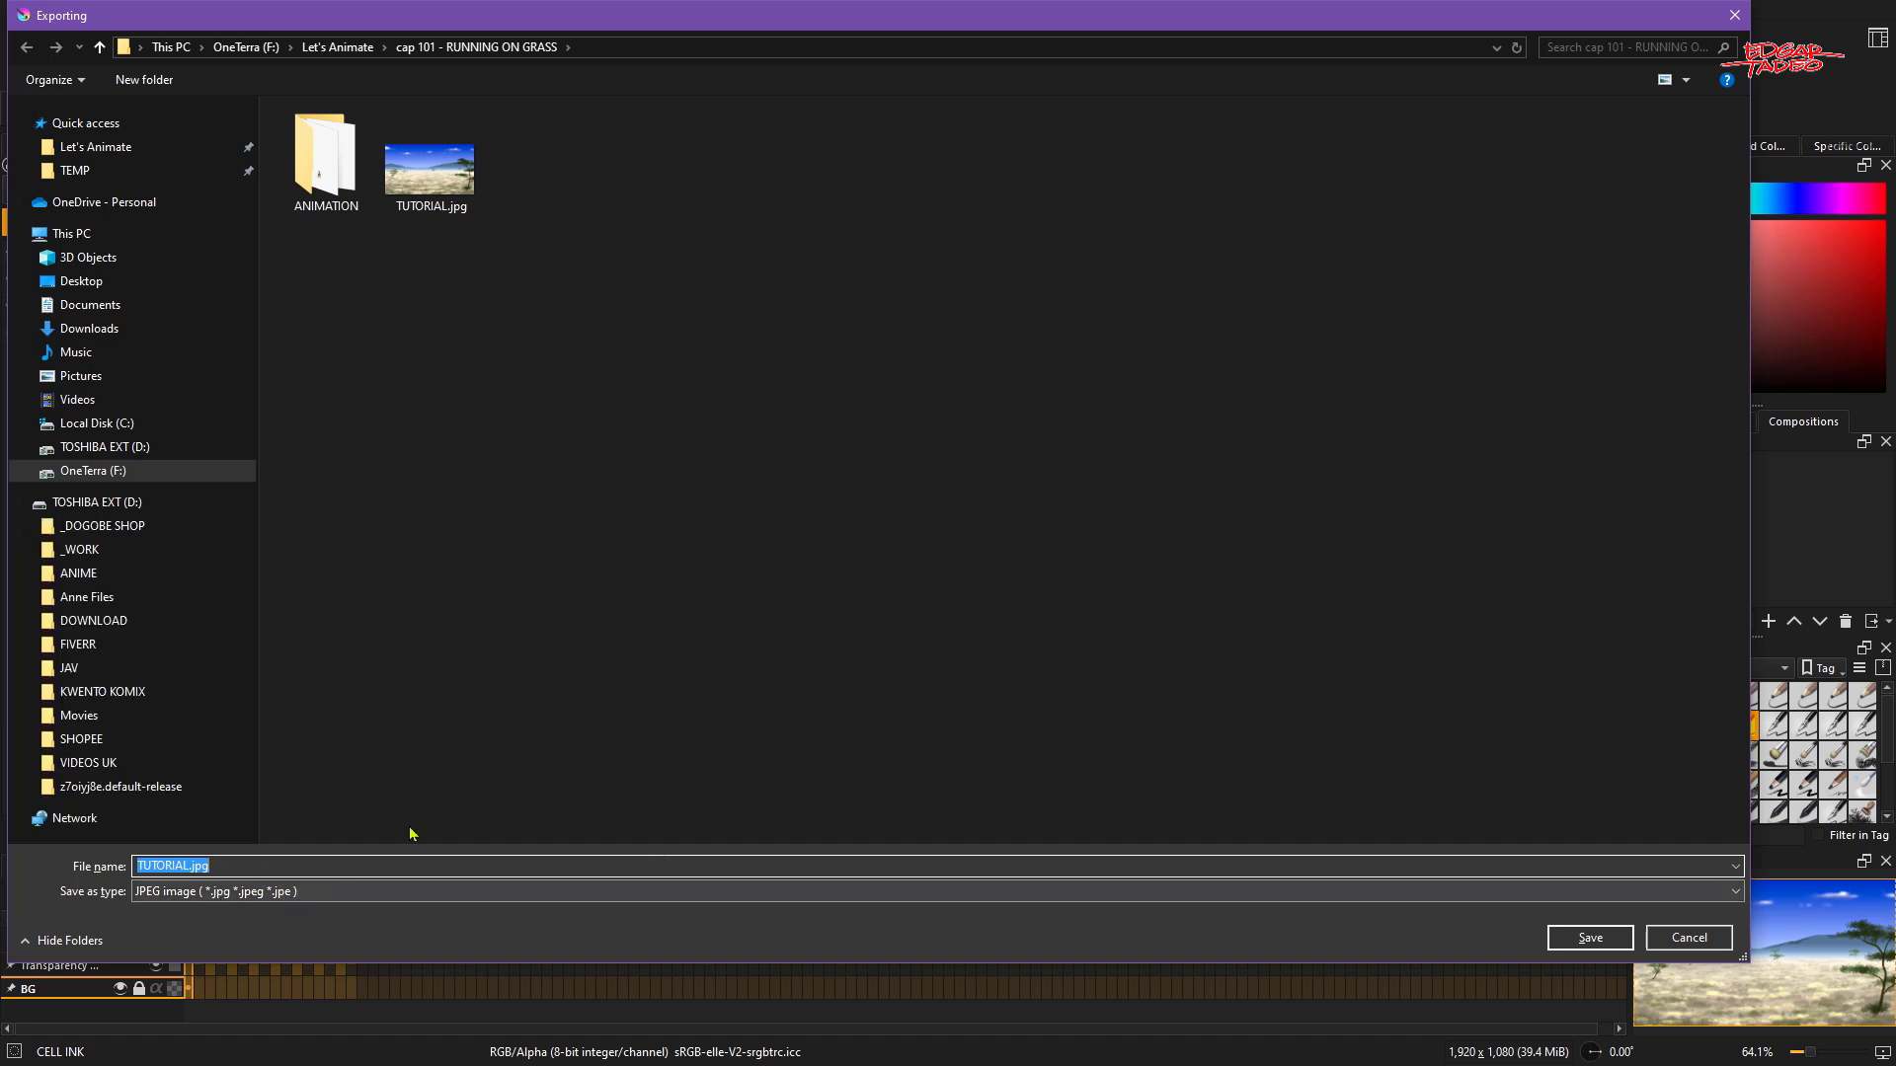
click(1601, 944)
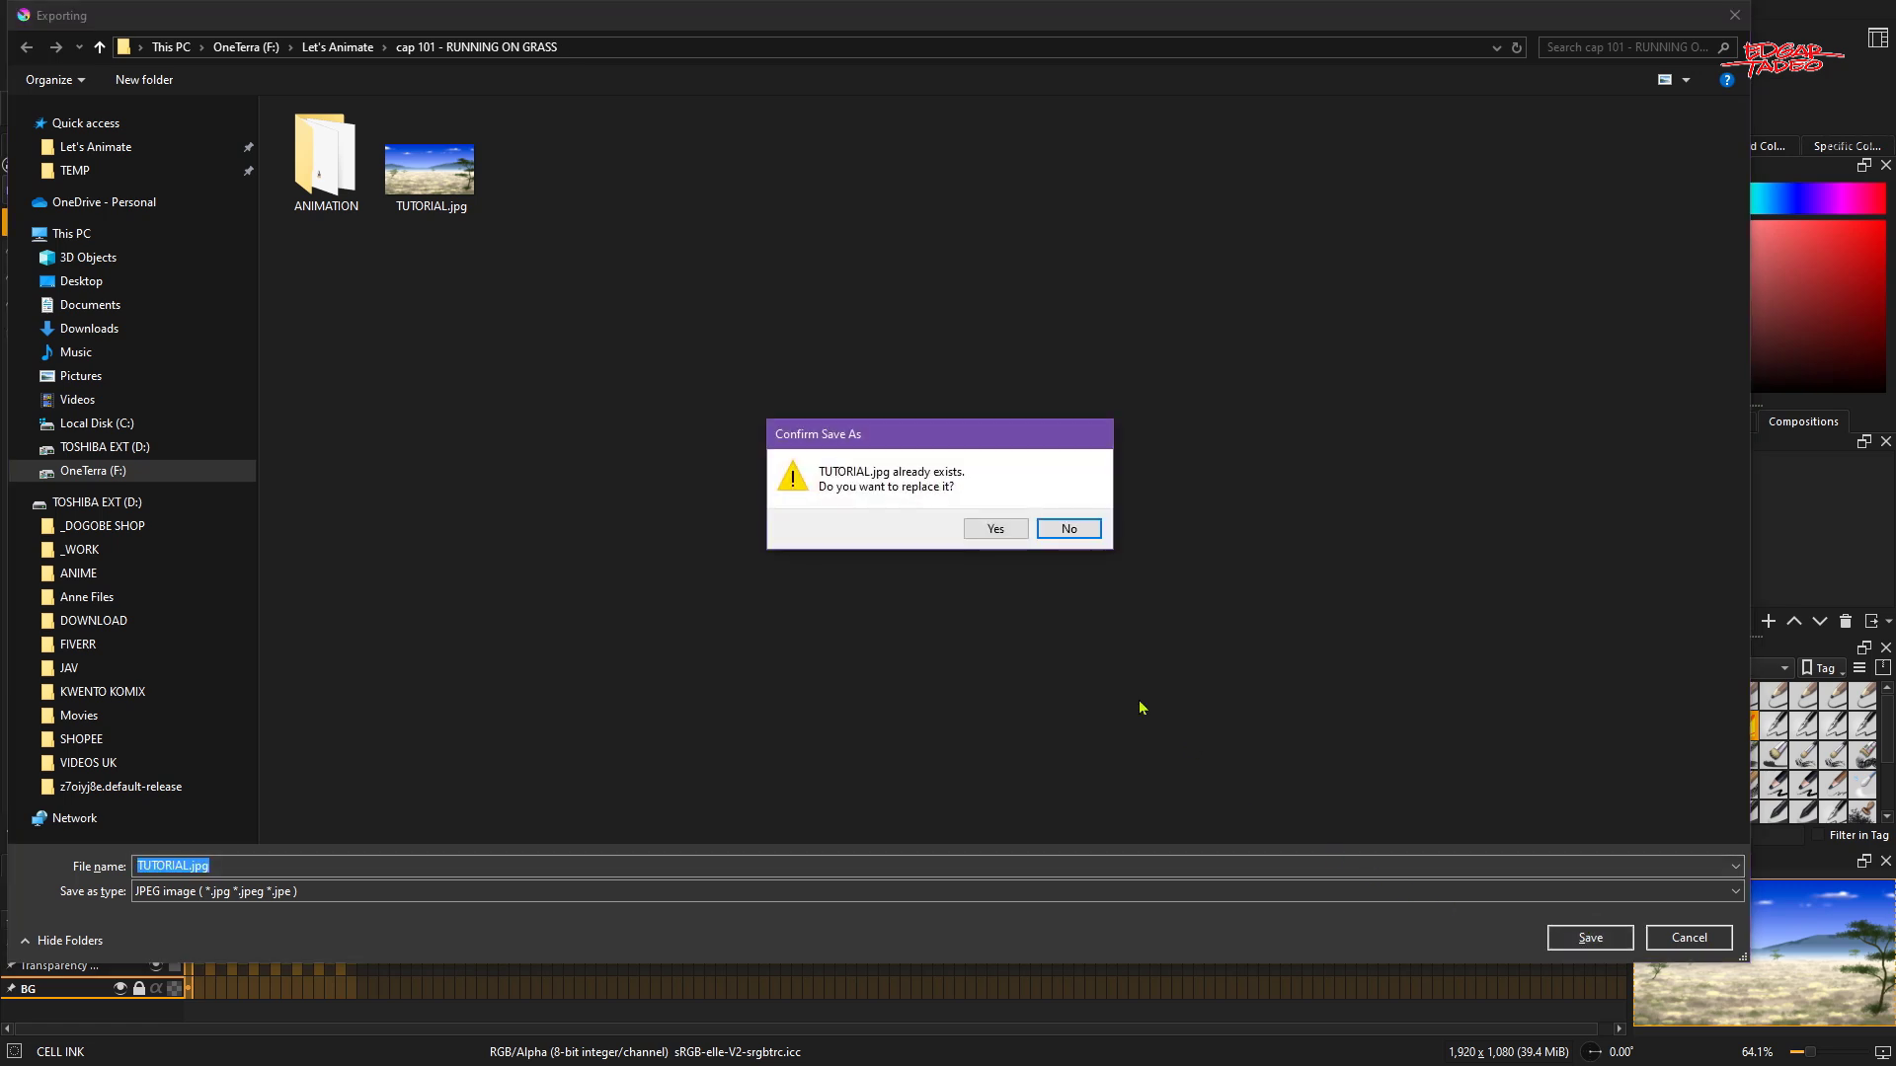
click(995, 530)
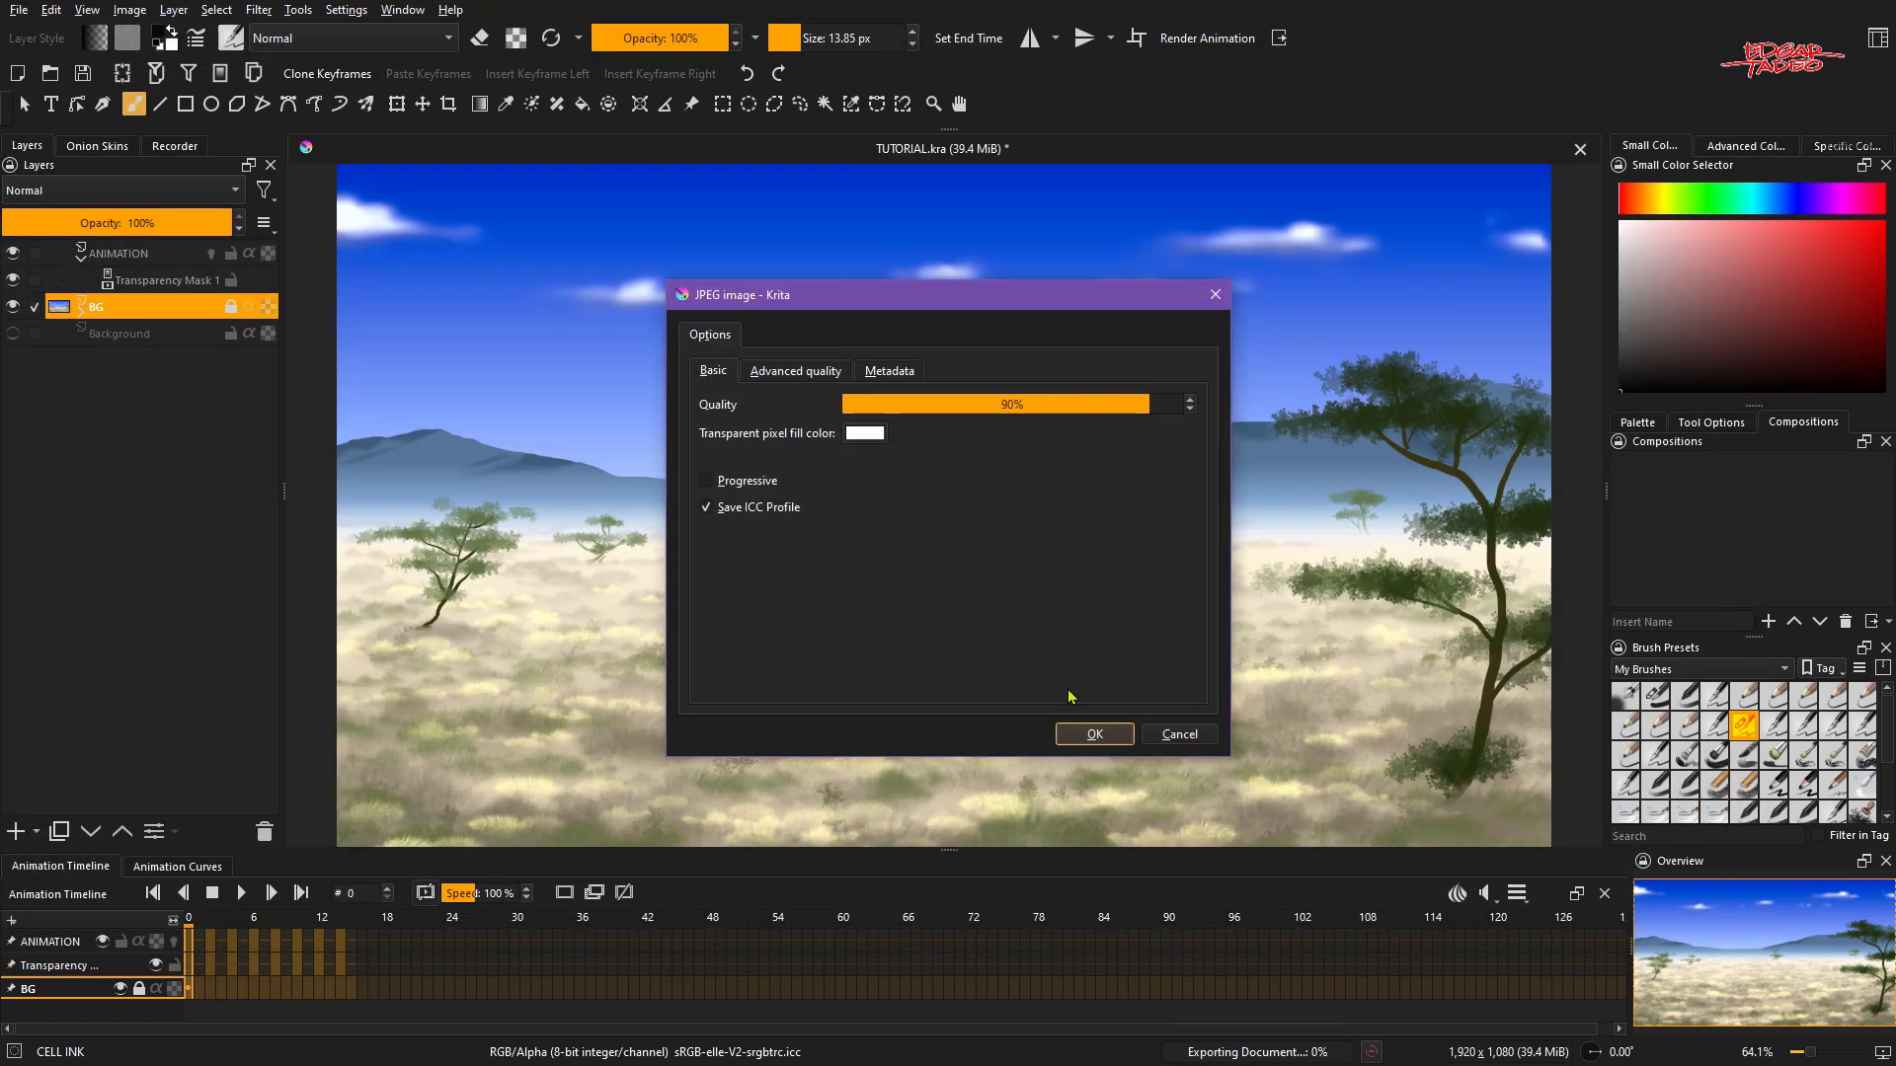
click(1100, 740)
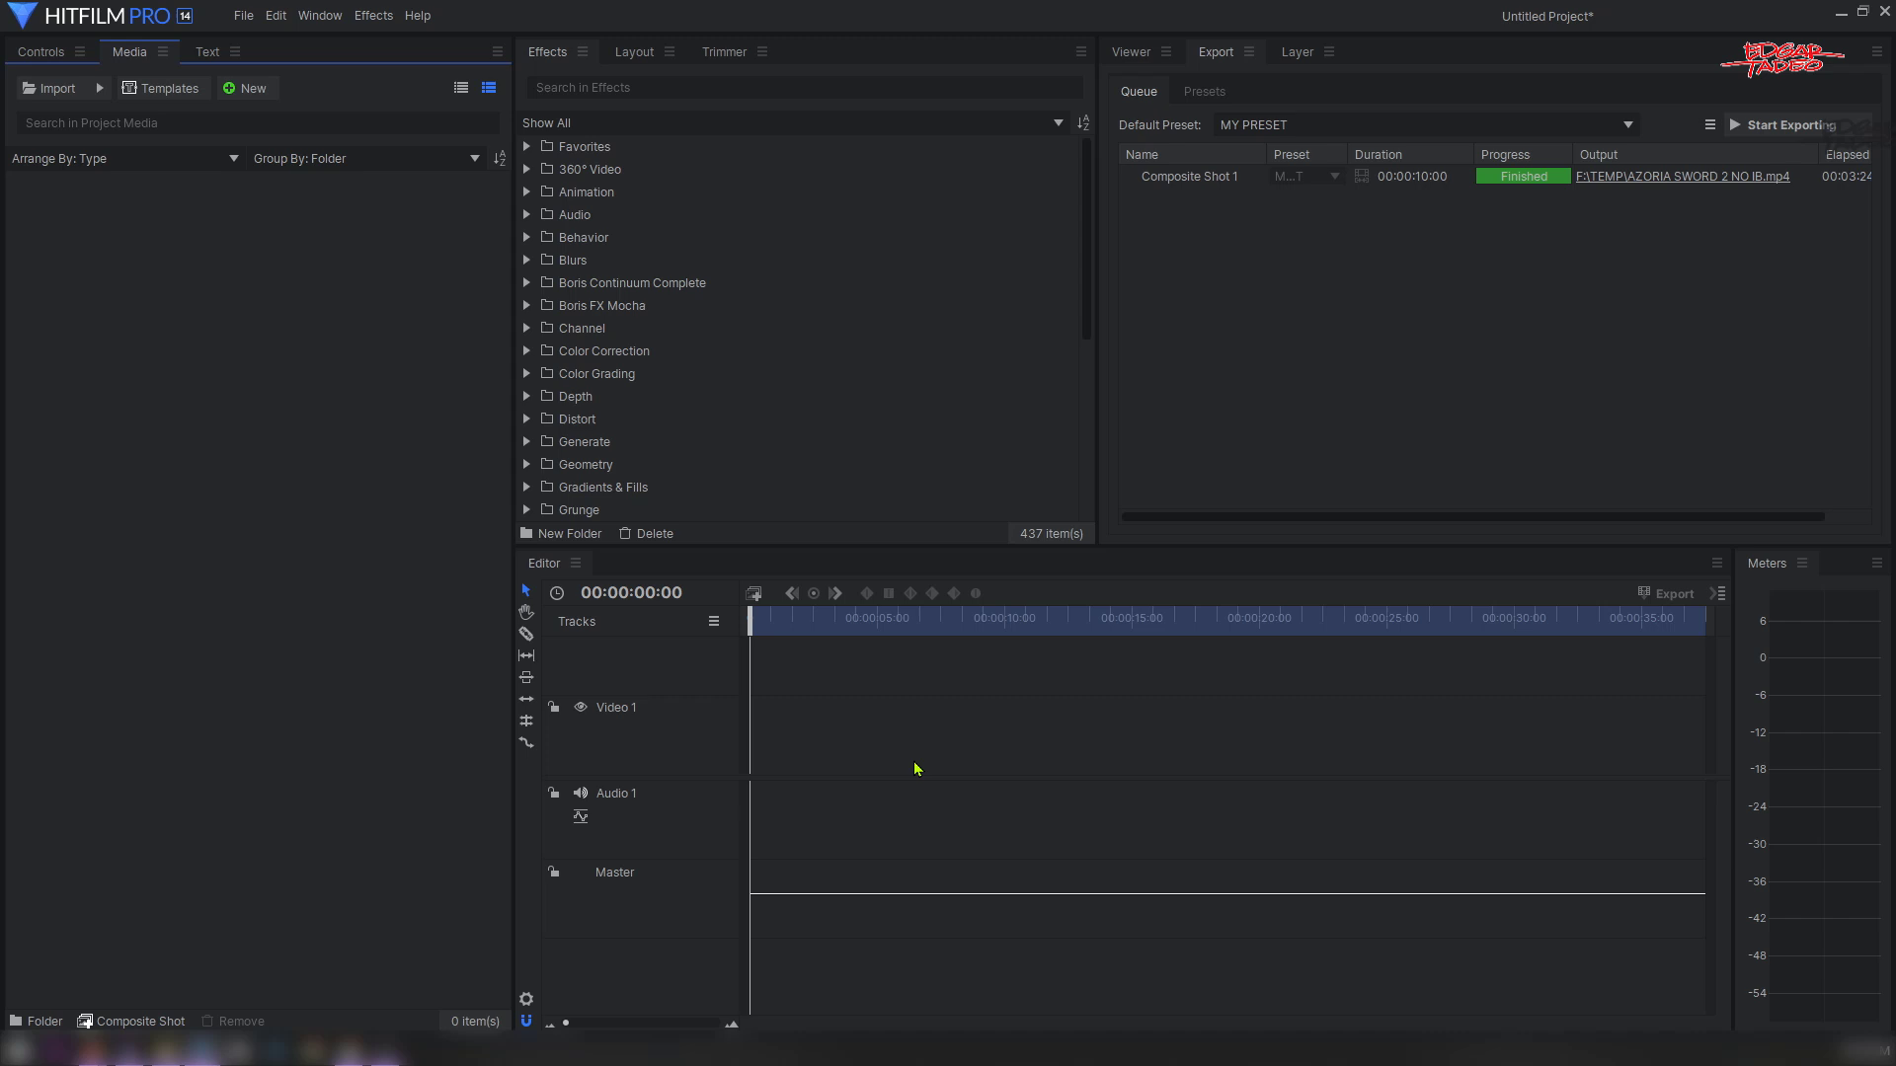
- Switch to HitFilm Pro and import the ANIMATION folder from cap 101 - RUNNING ON GRASS as an image sequence
click(244, 16)
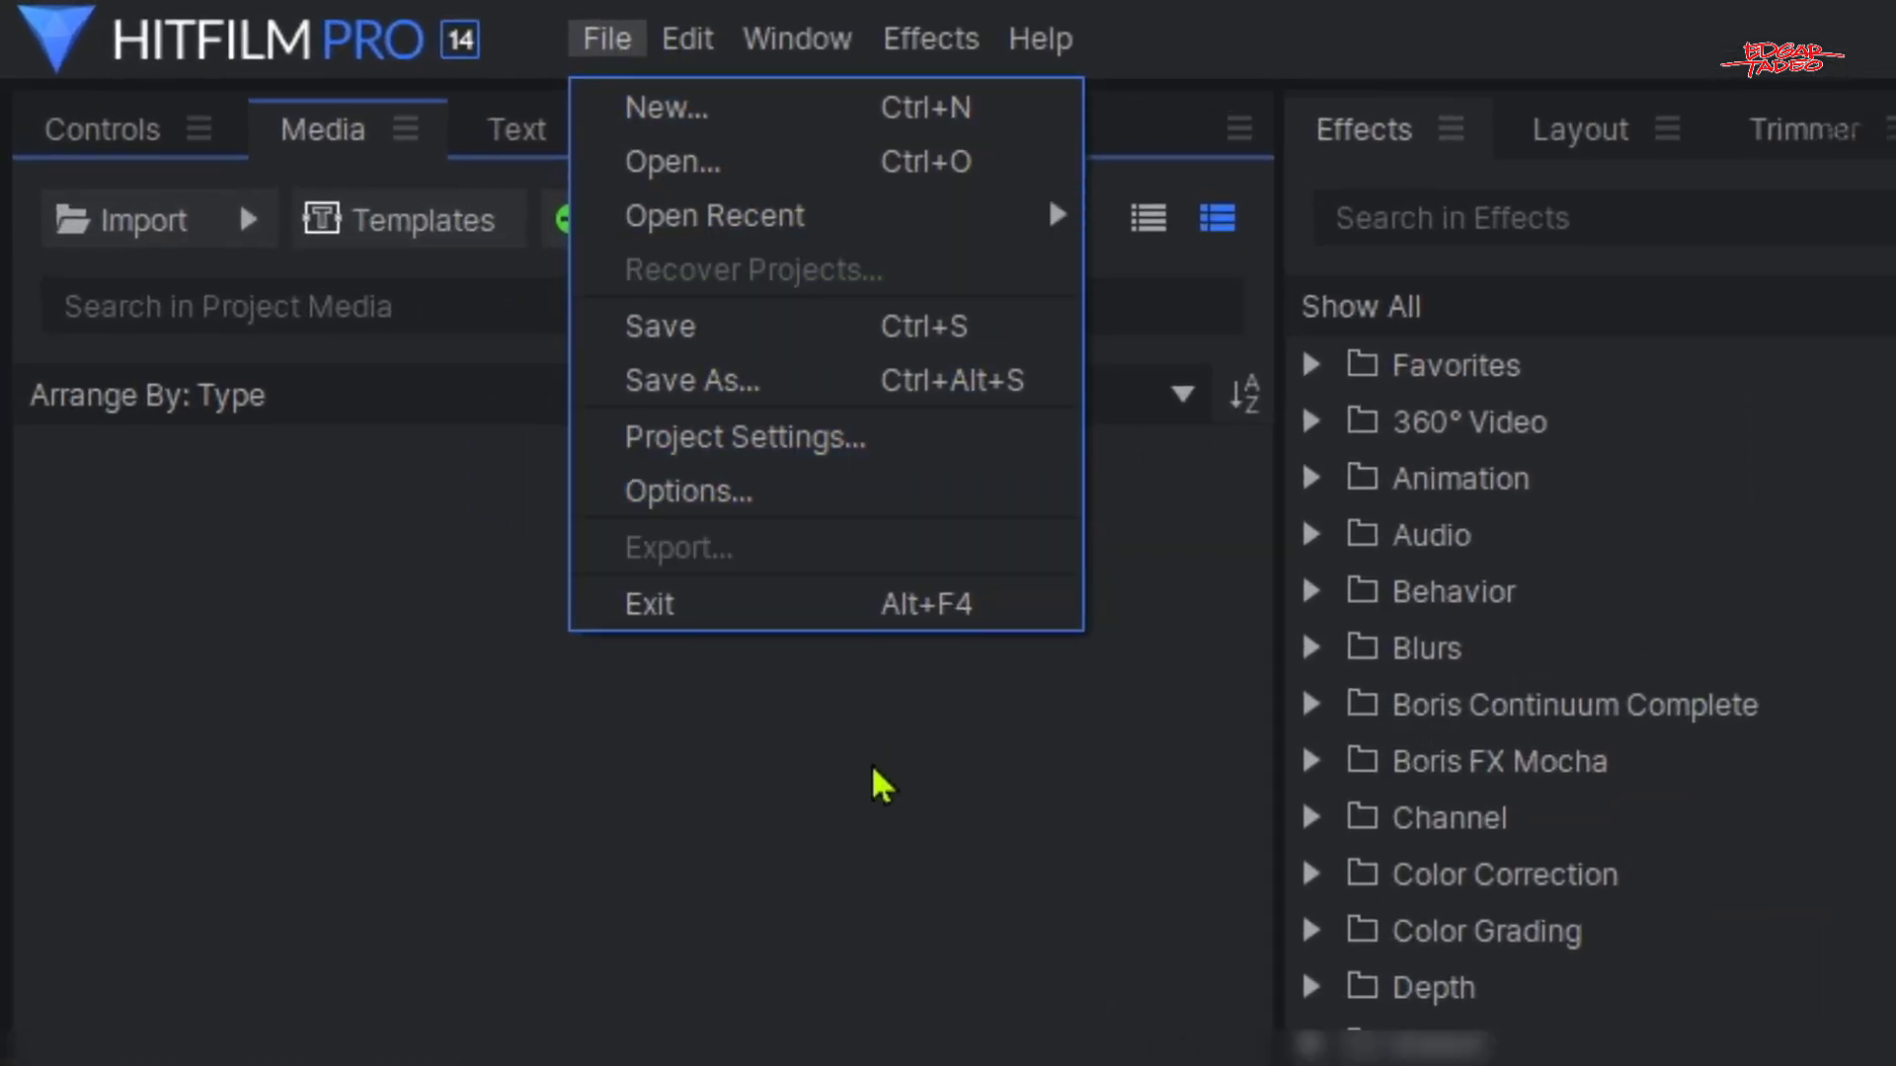
click(790, 817)
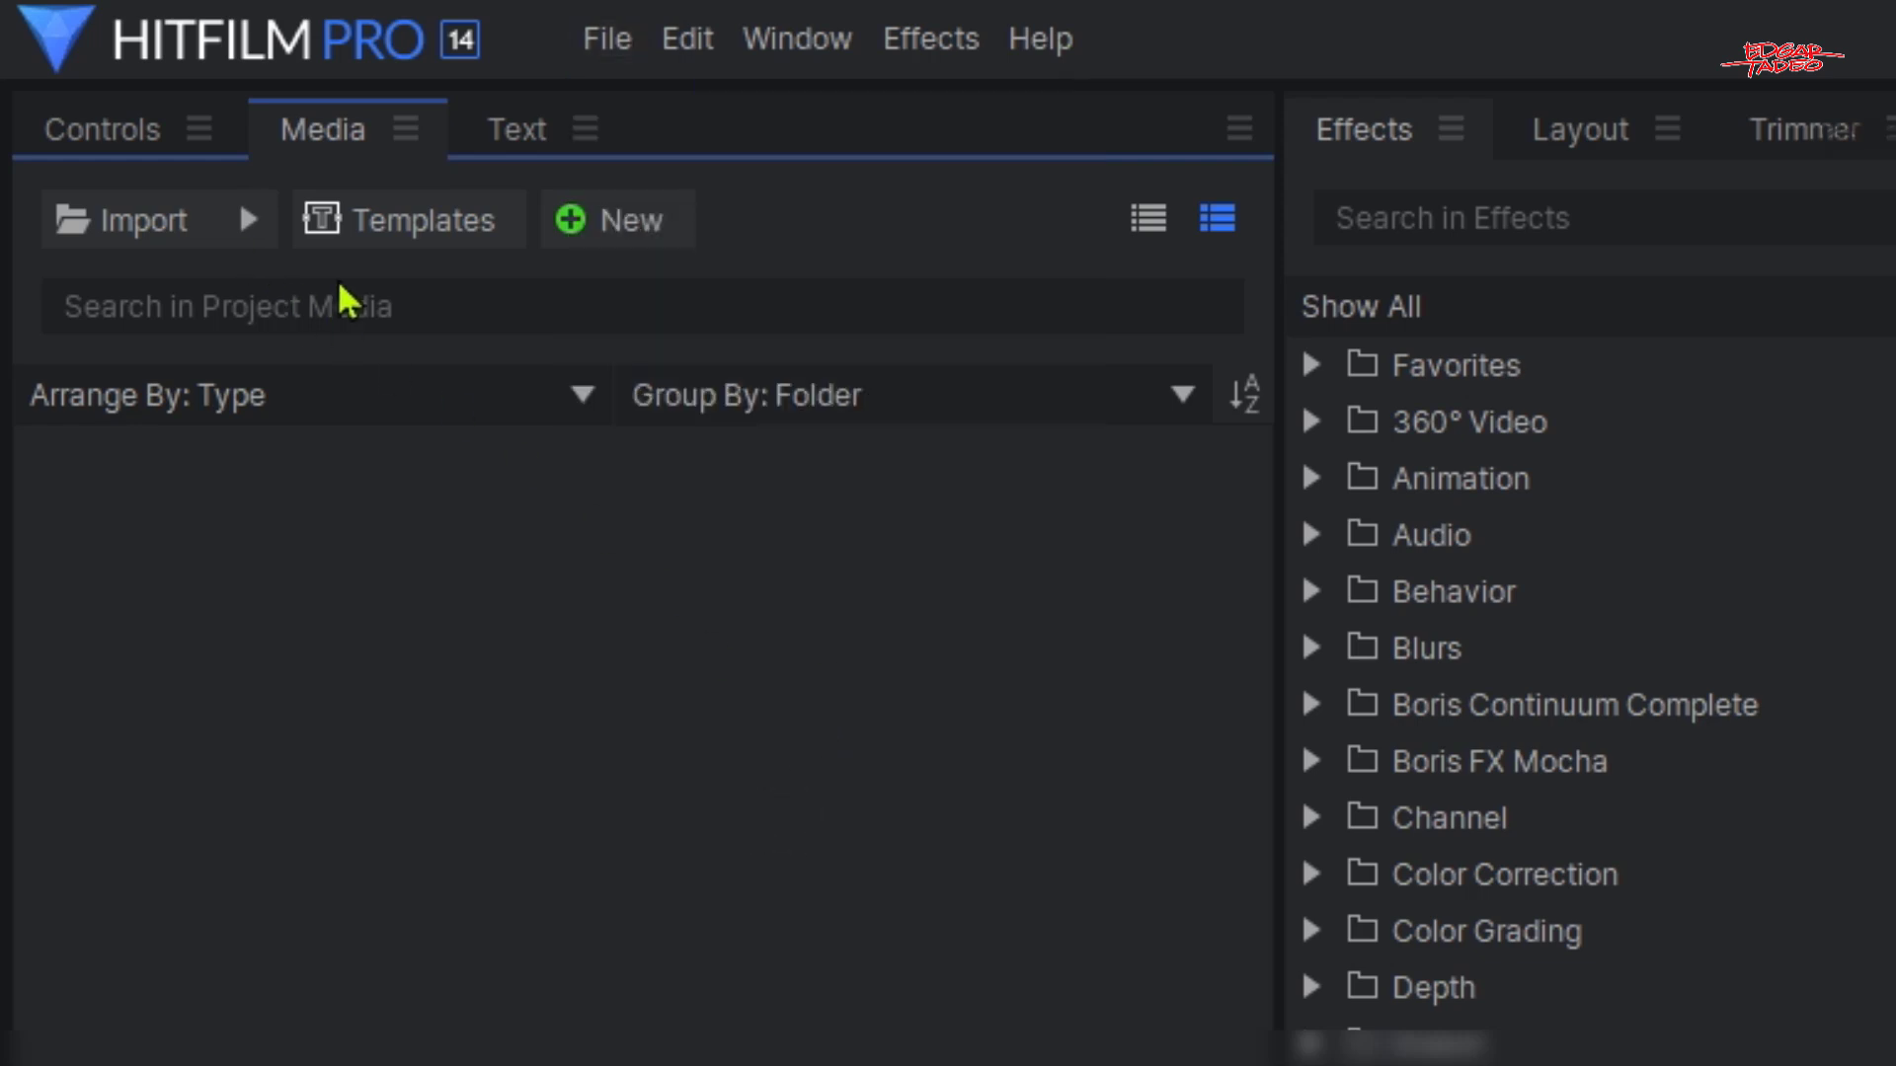
click(249, 221)
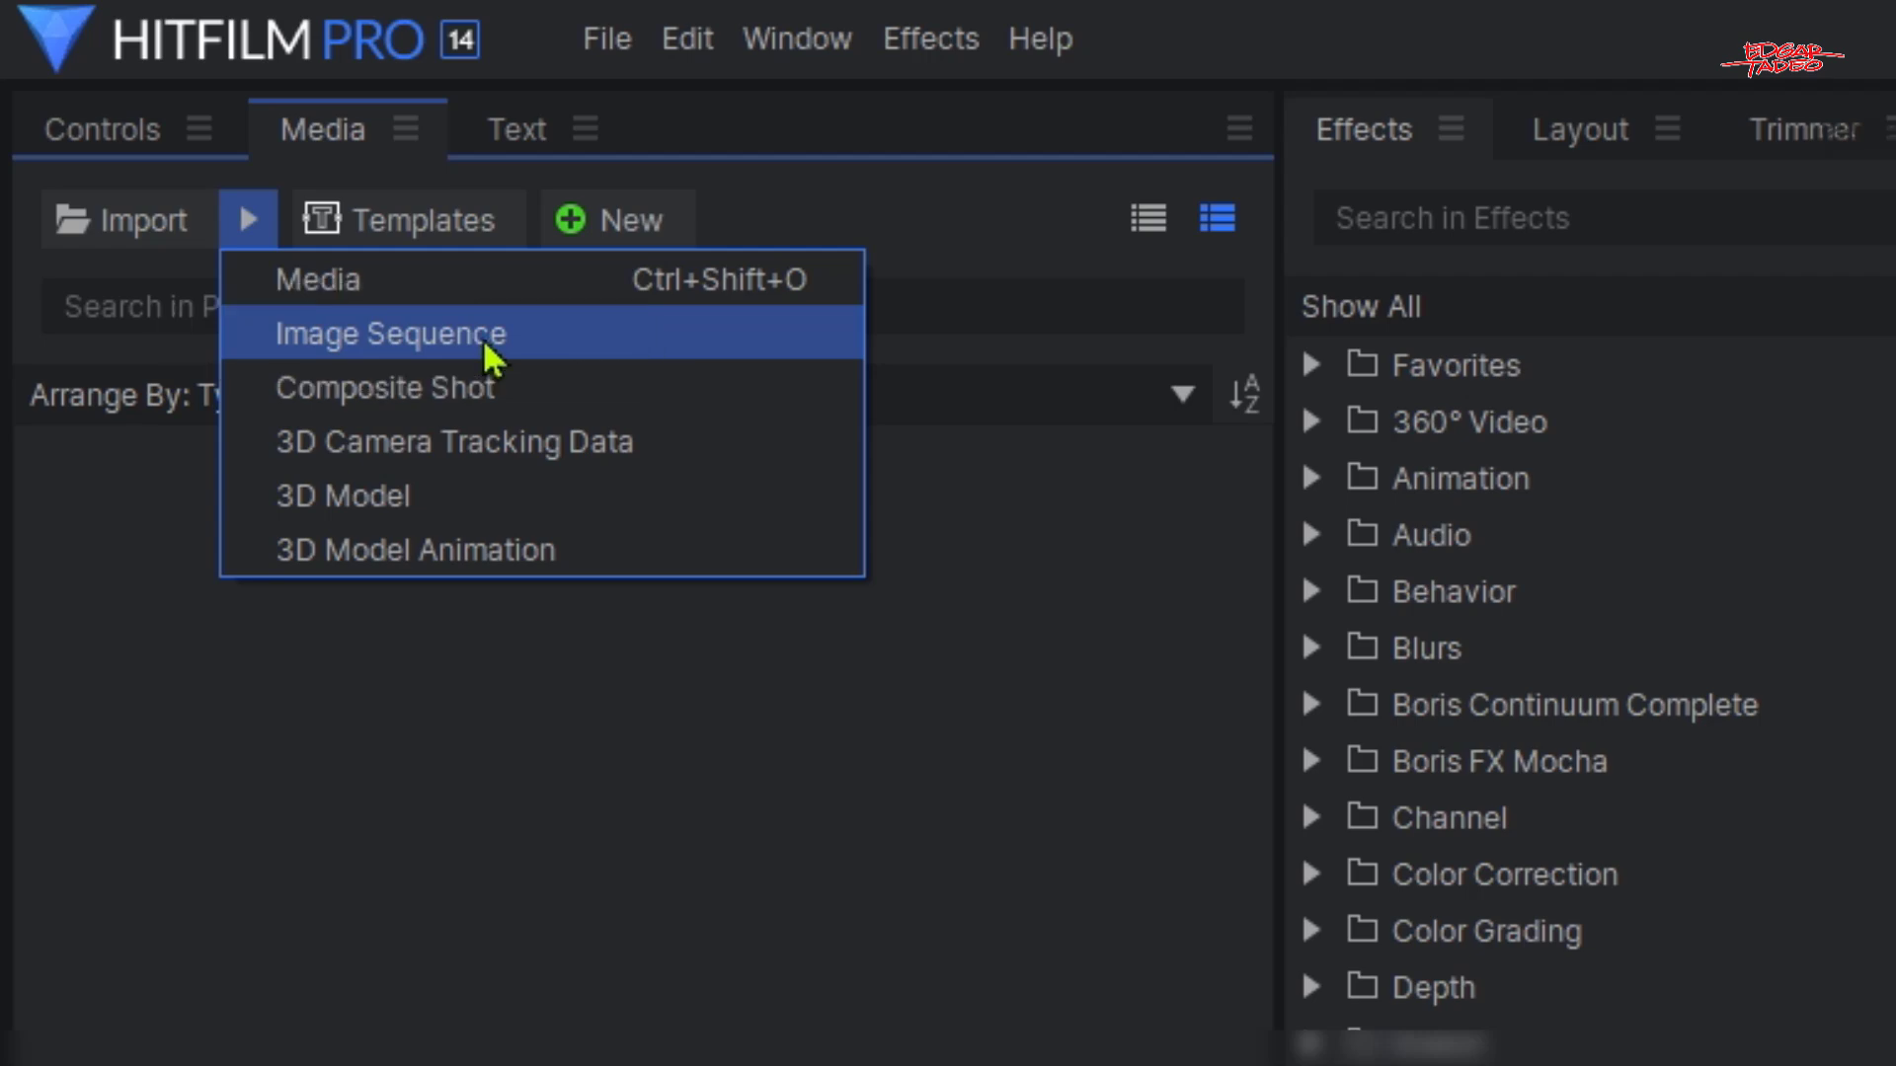
click(605, 359)
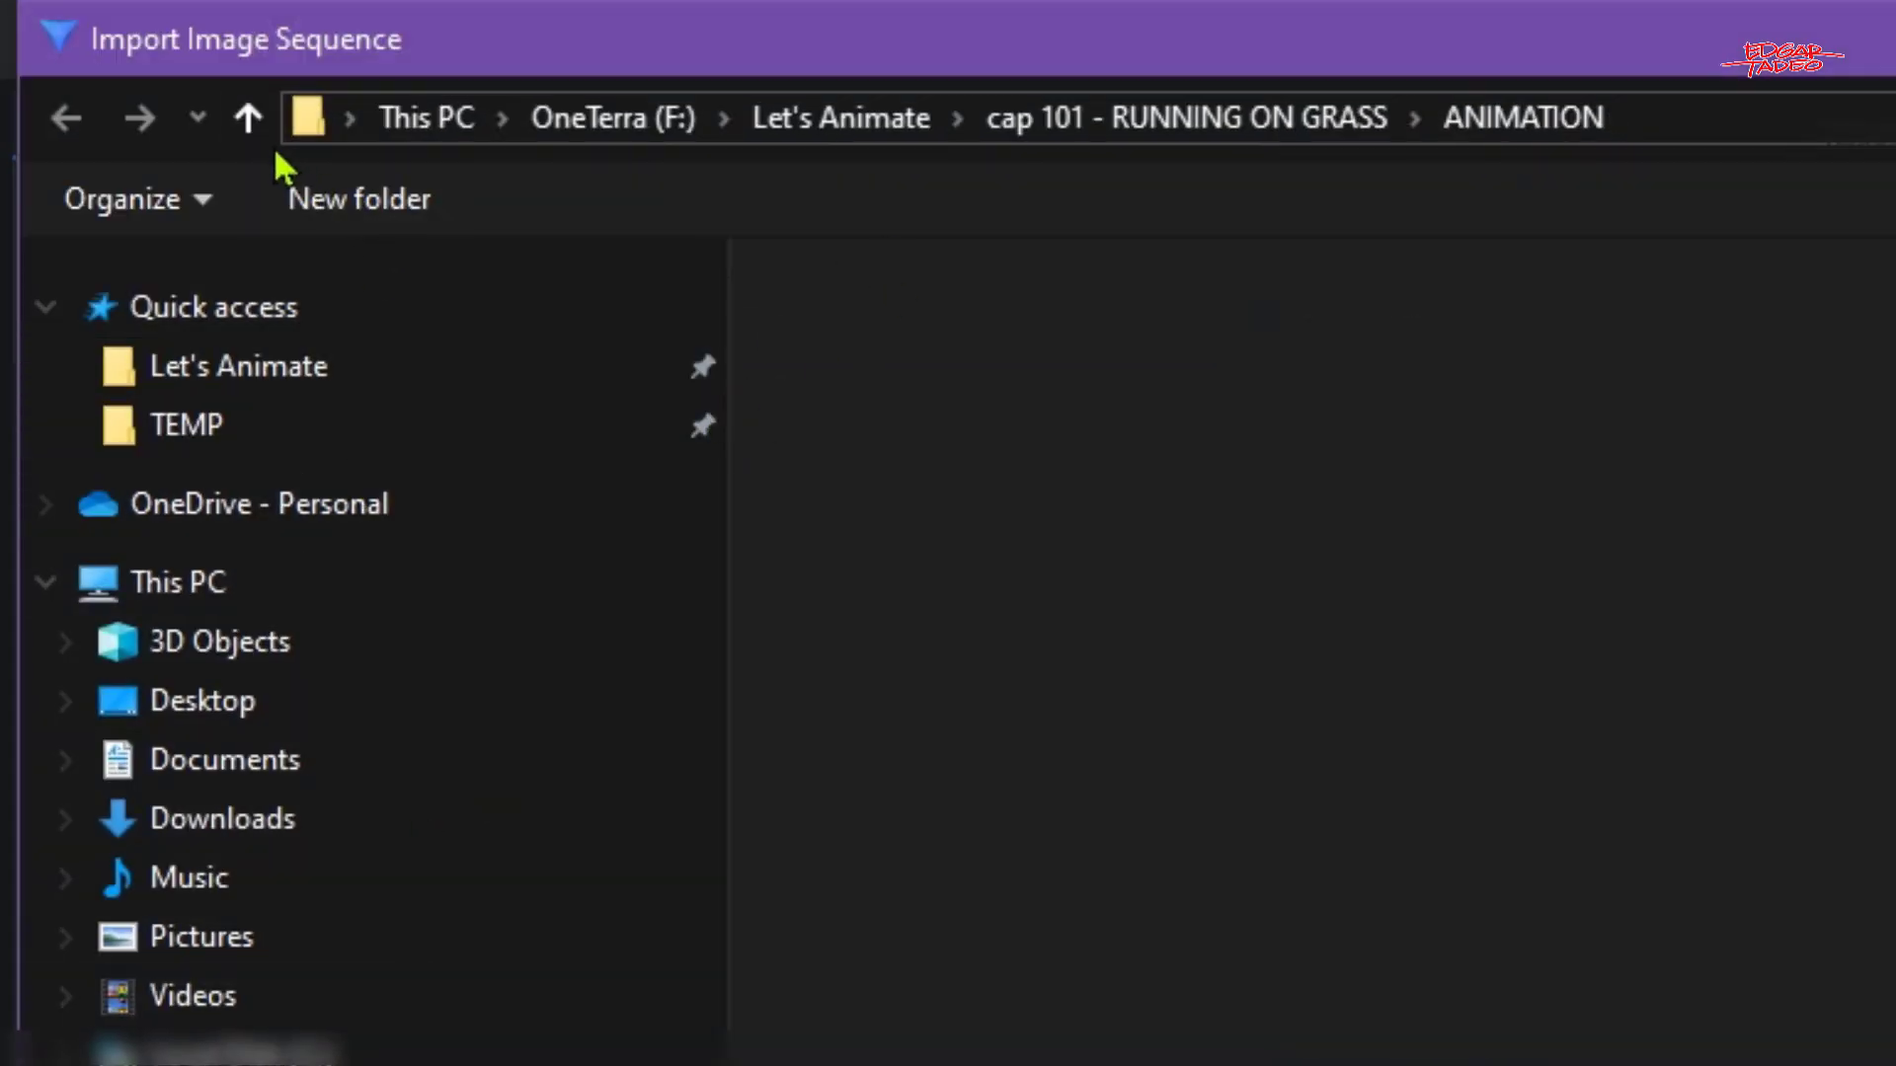
click(250, 120)
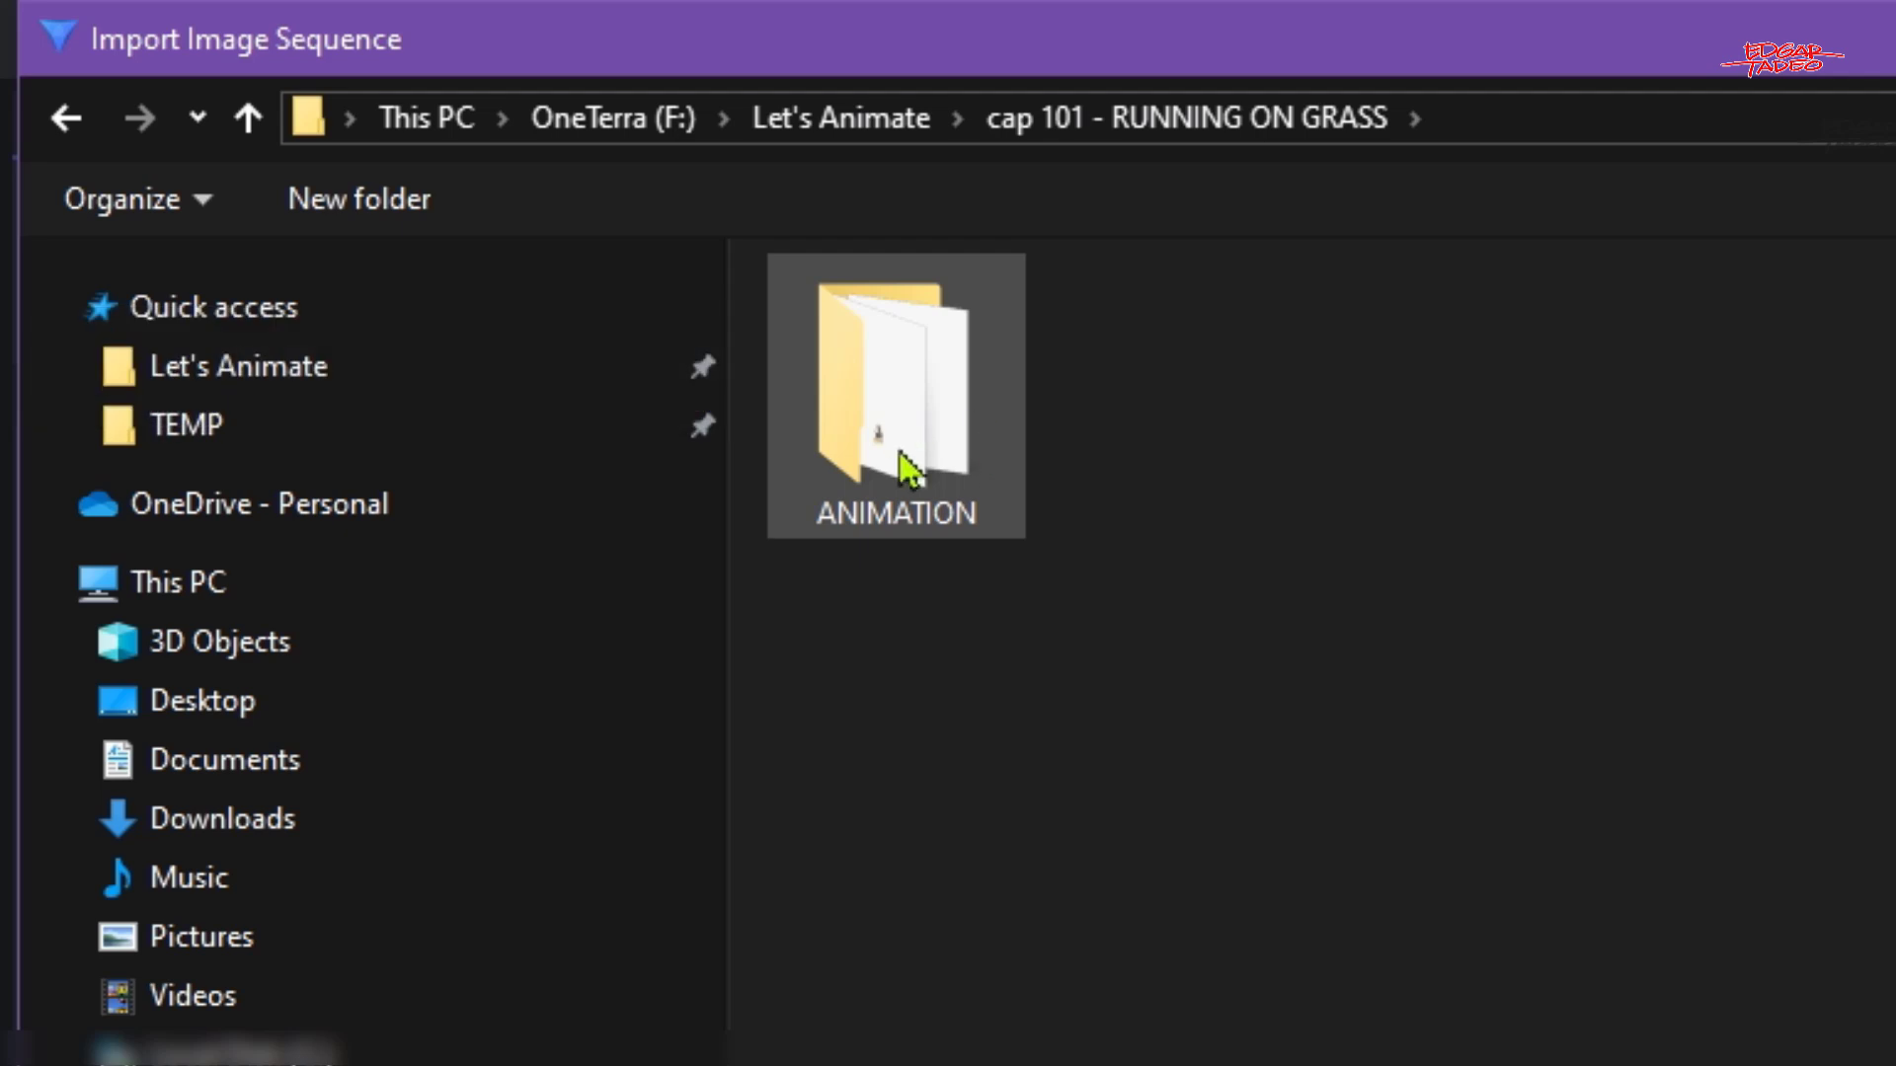
double_click(925, 431)
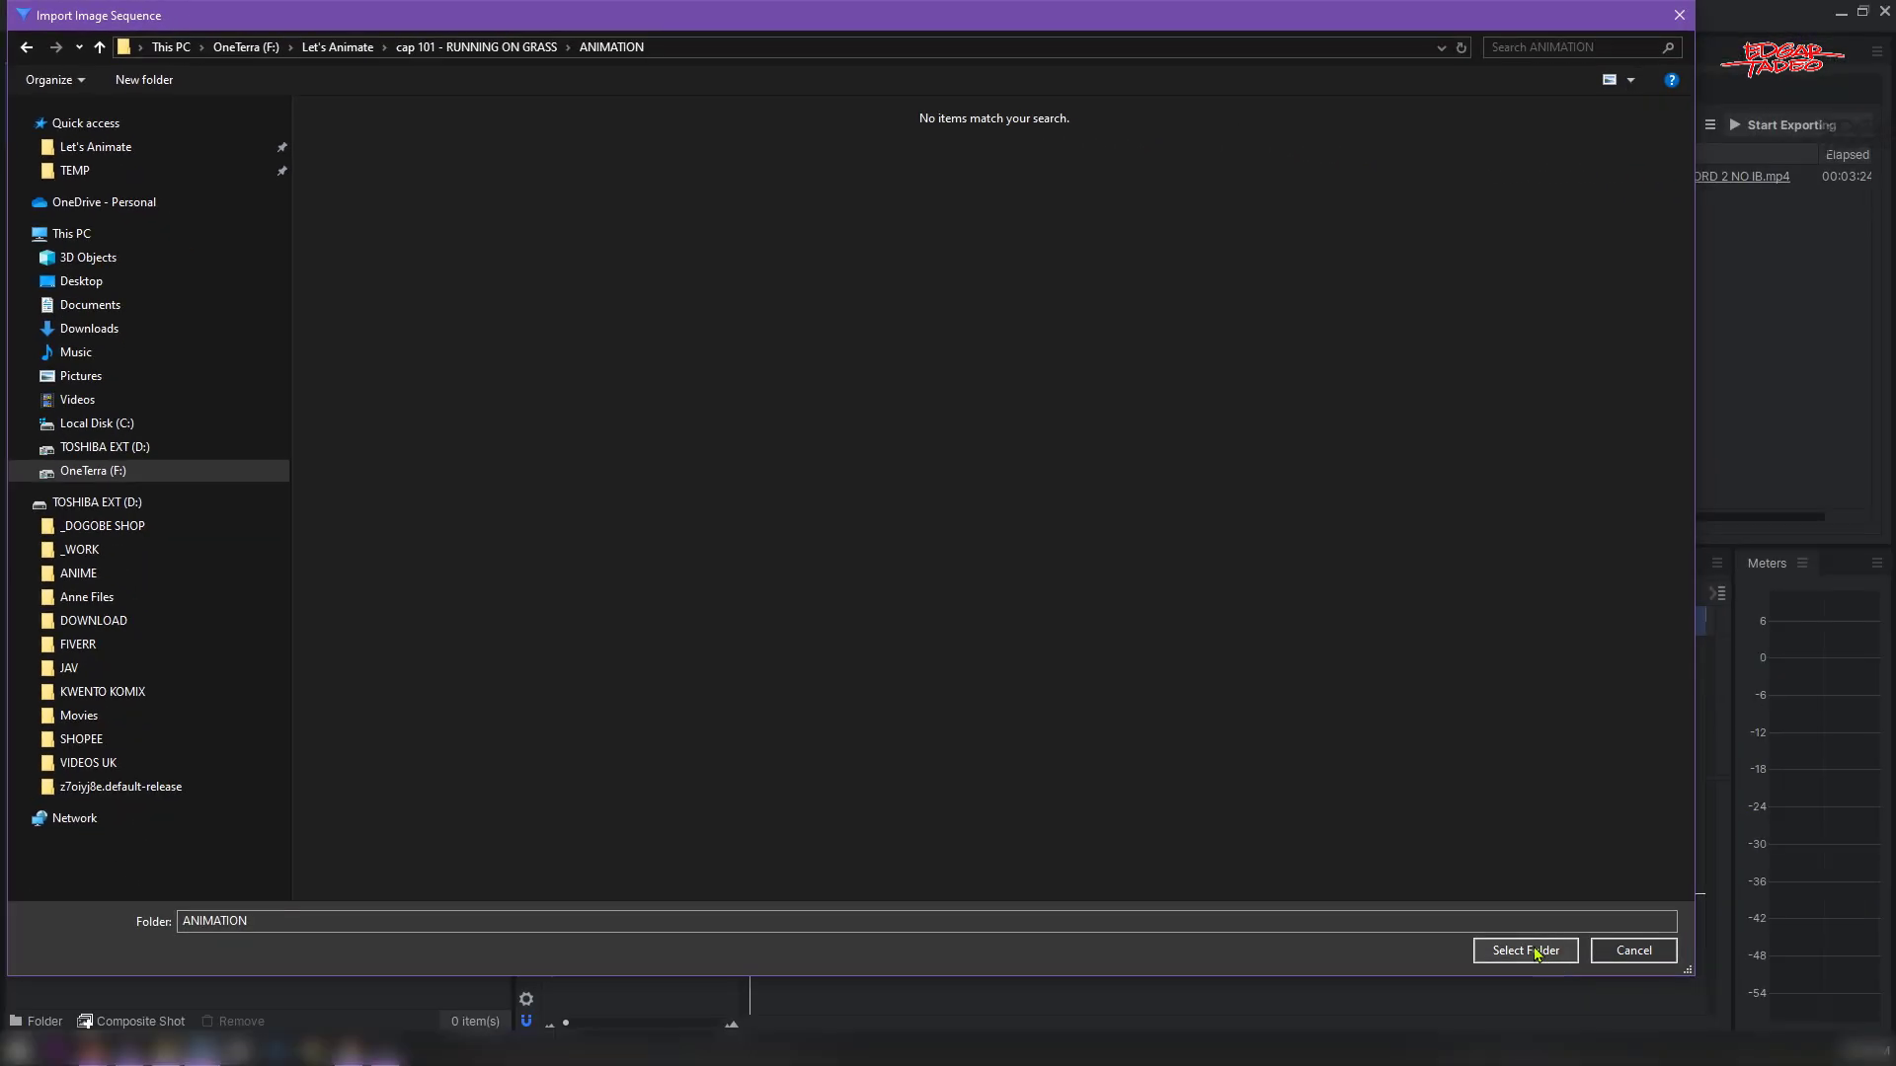
click(1526, 951)
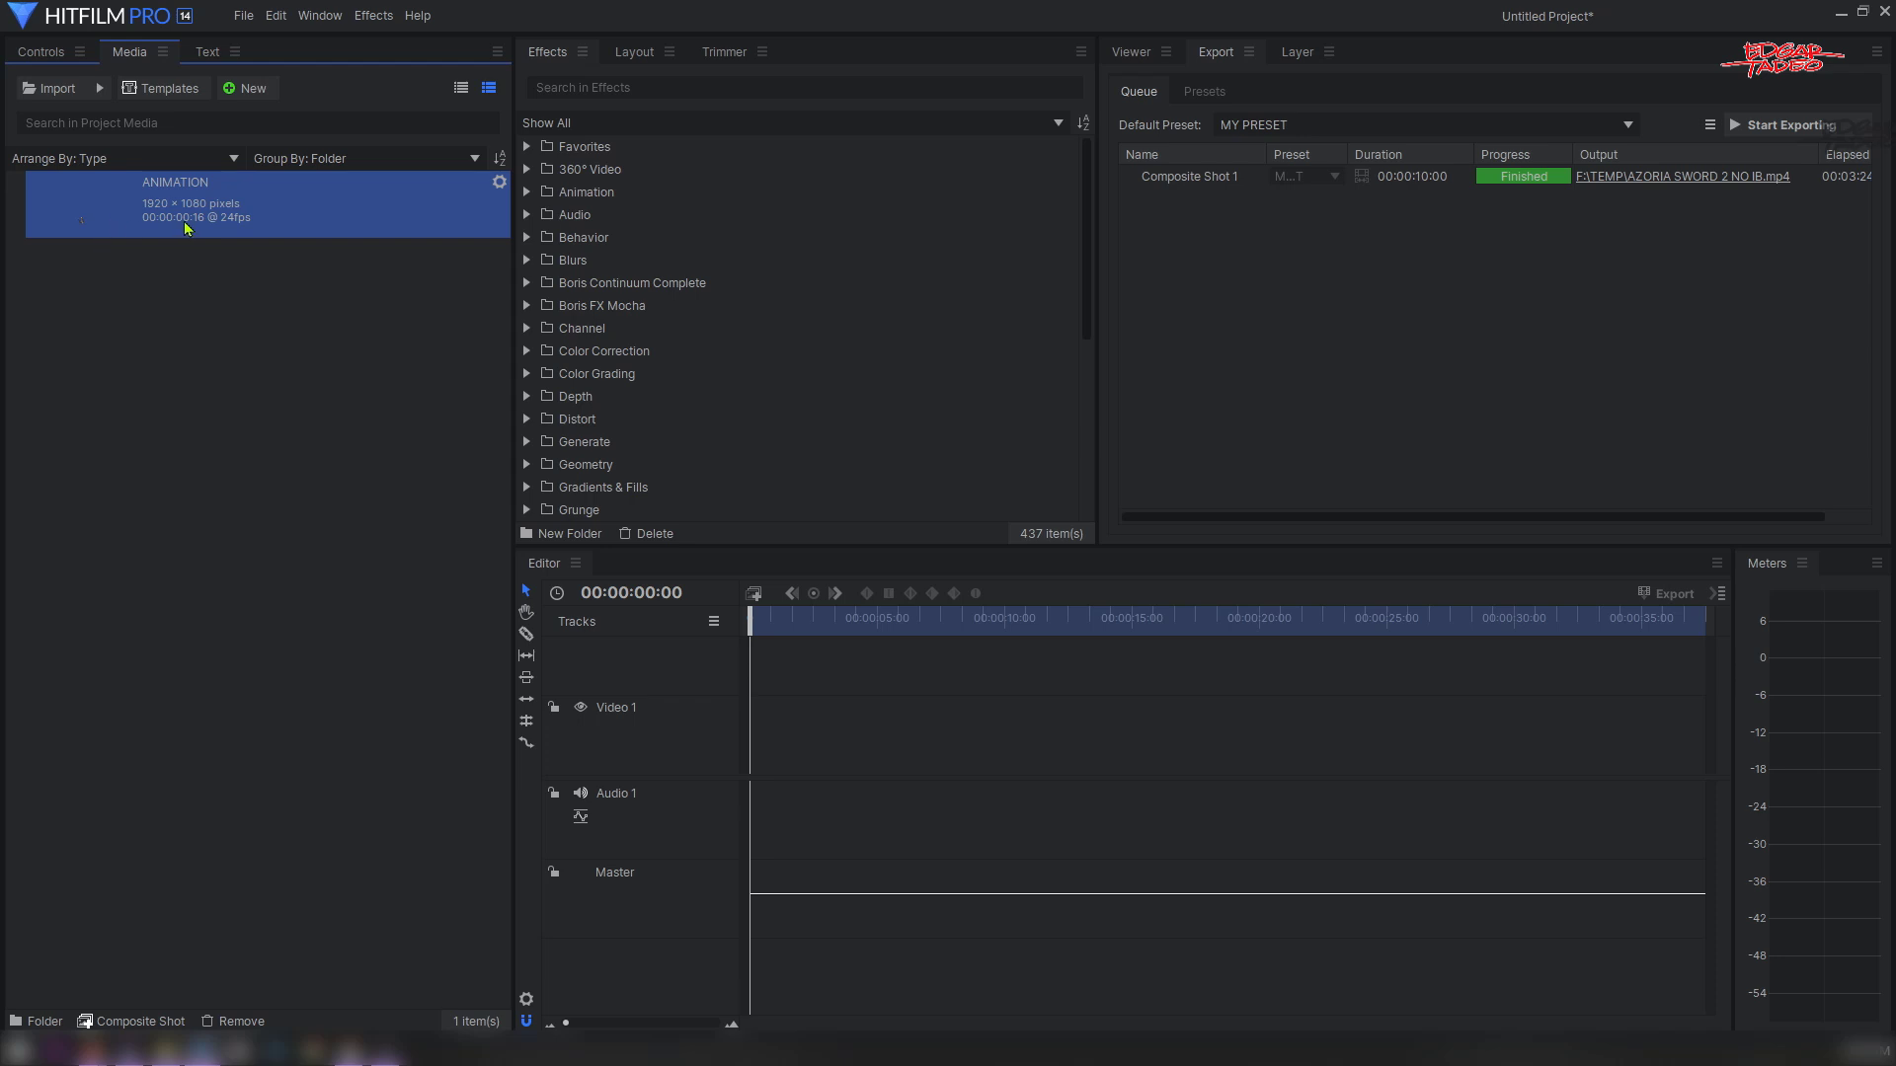
- Import the background picture TUTORIAL.jpg as media into the project
click(247, 19)
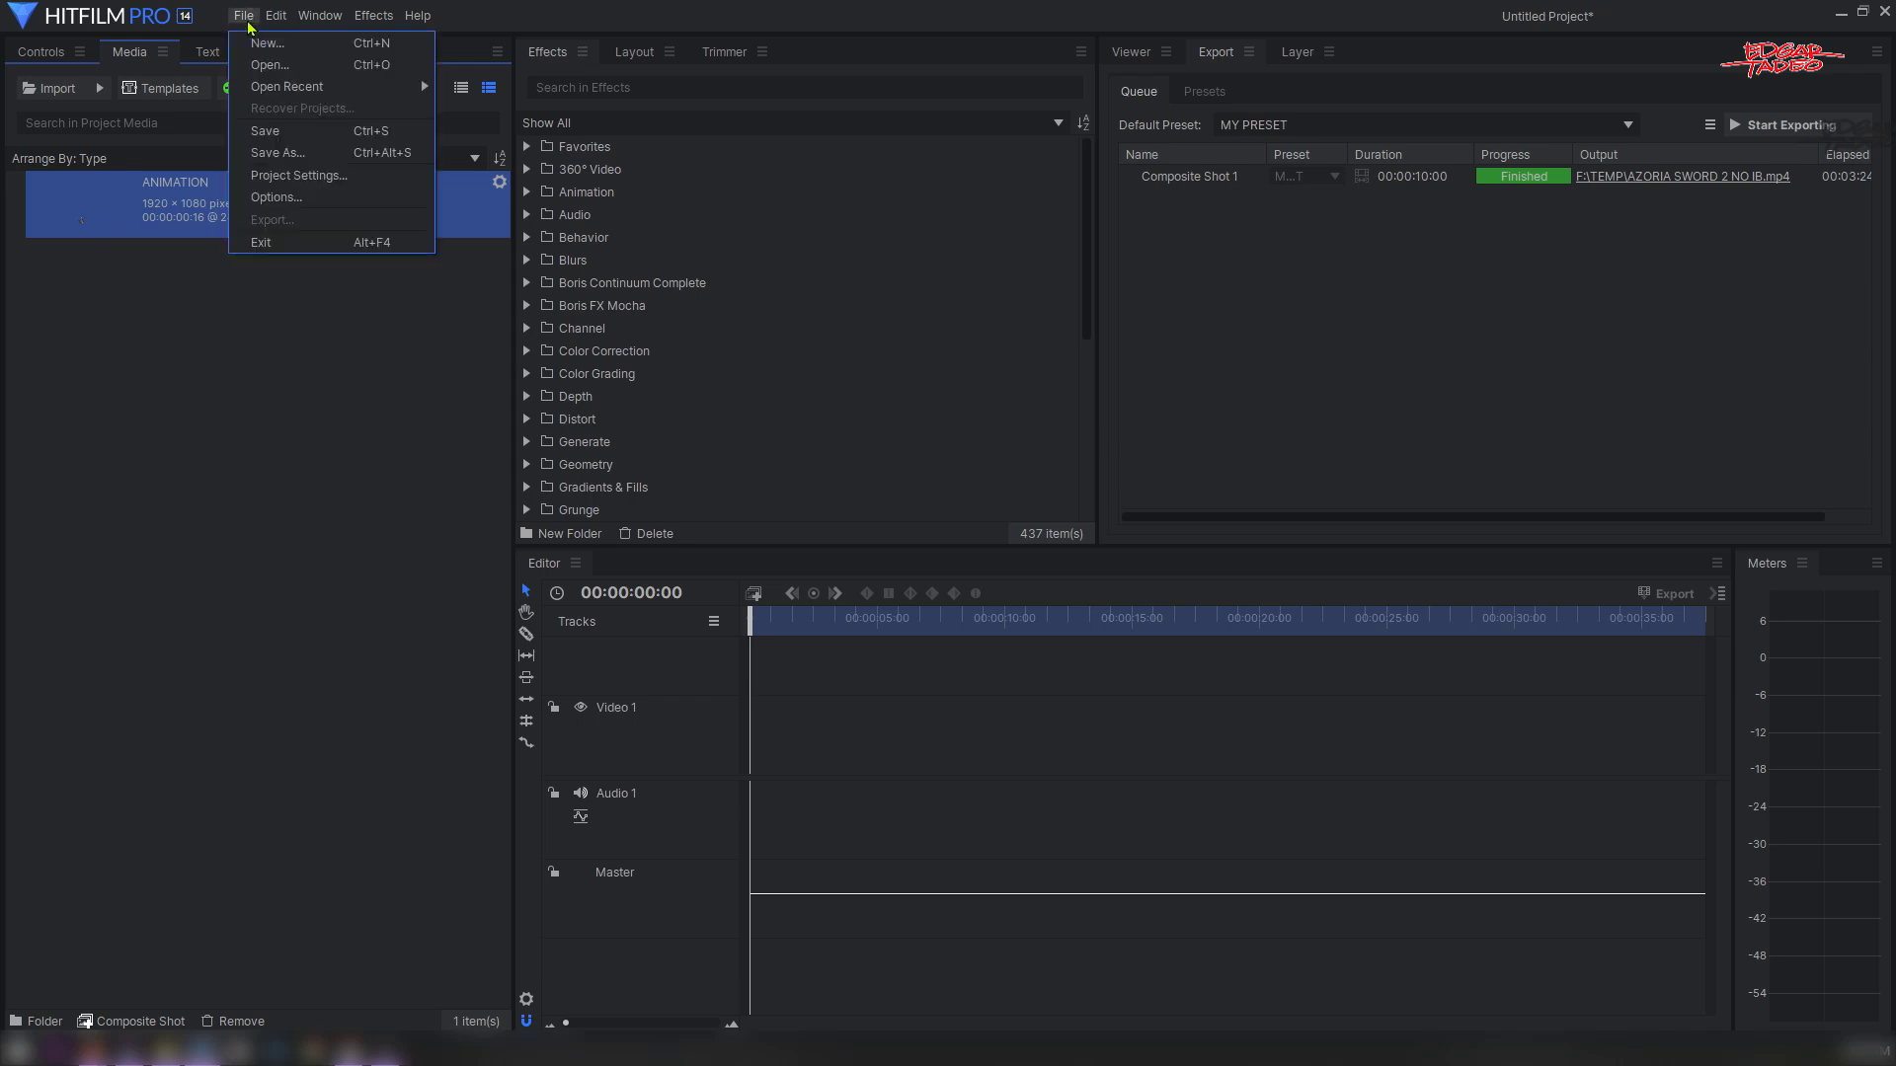
click(246, 18)
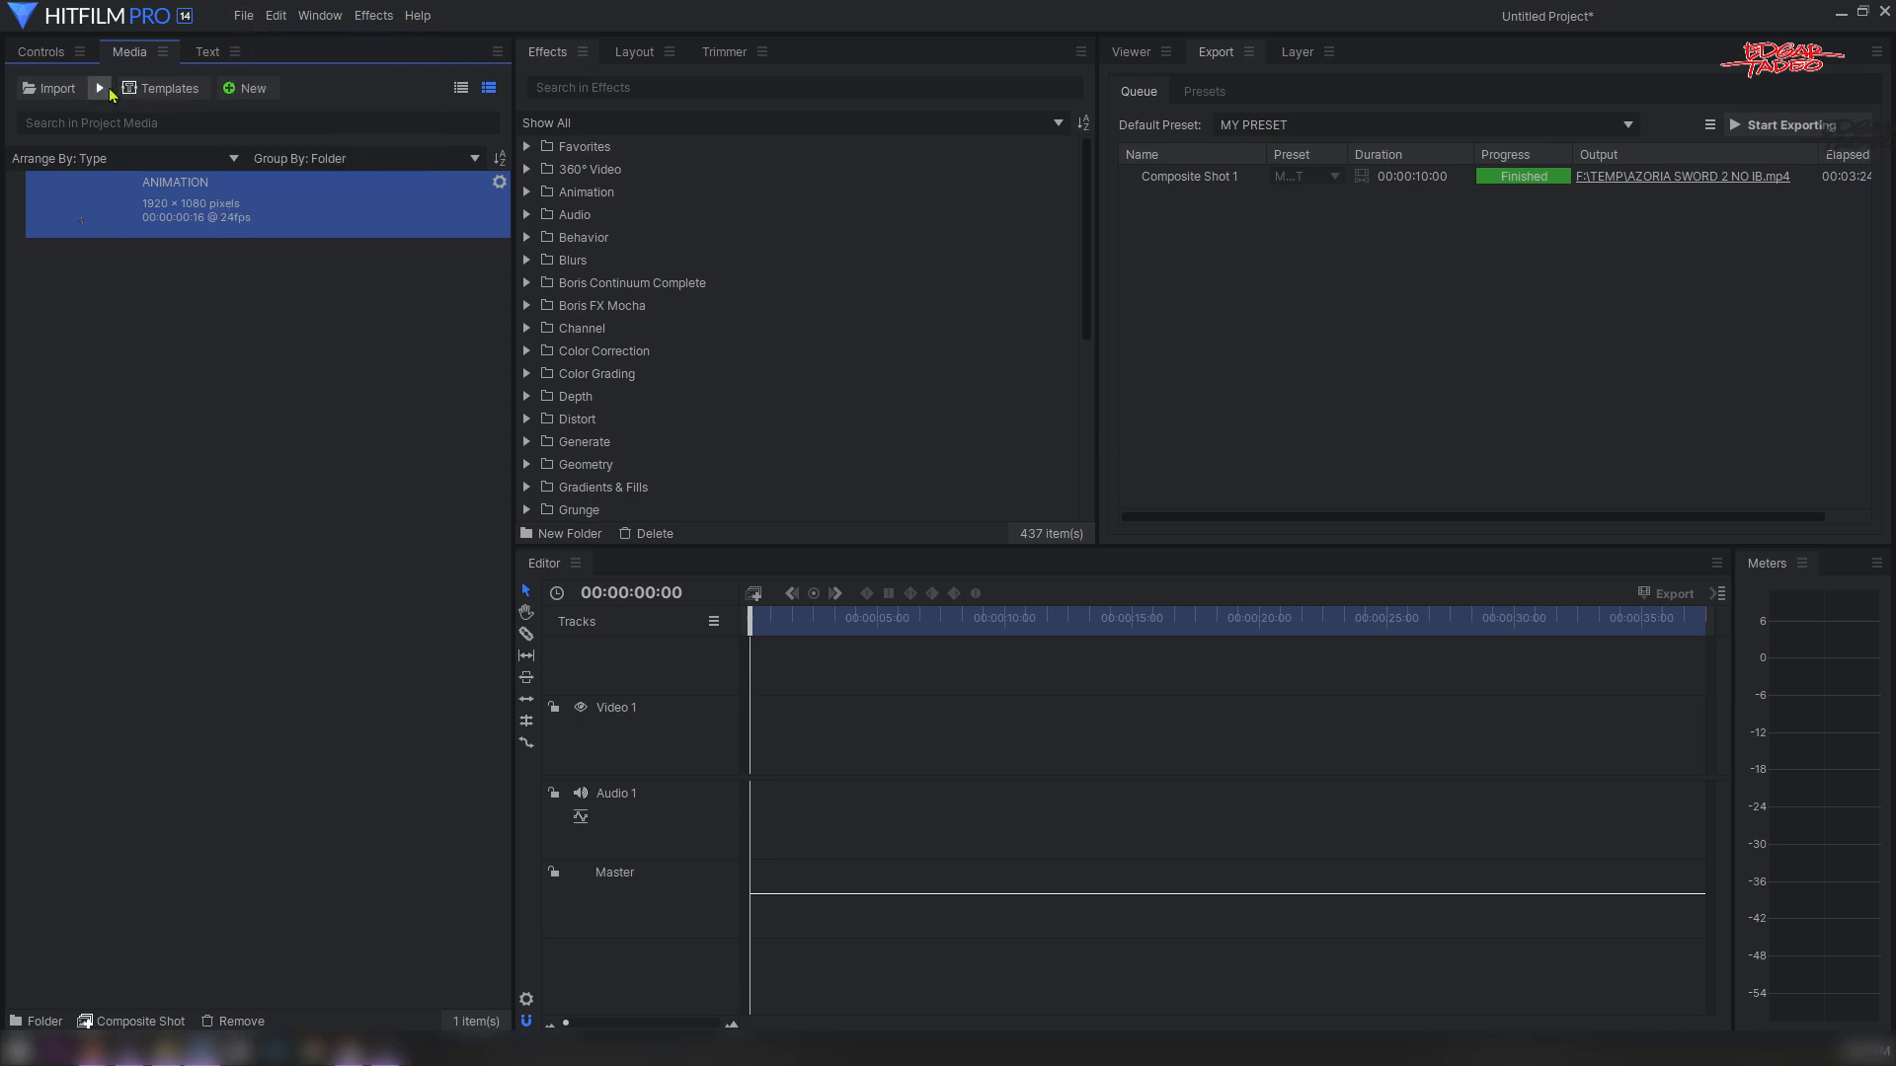
click(103, 92)
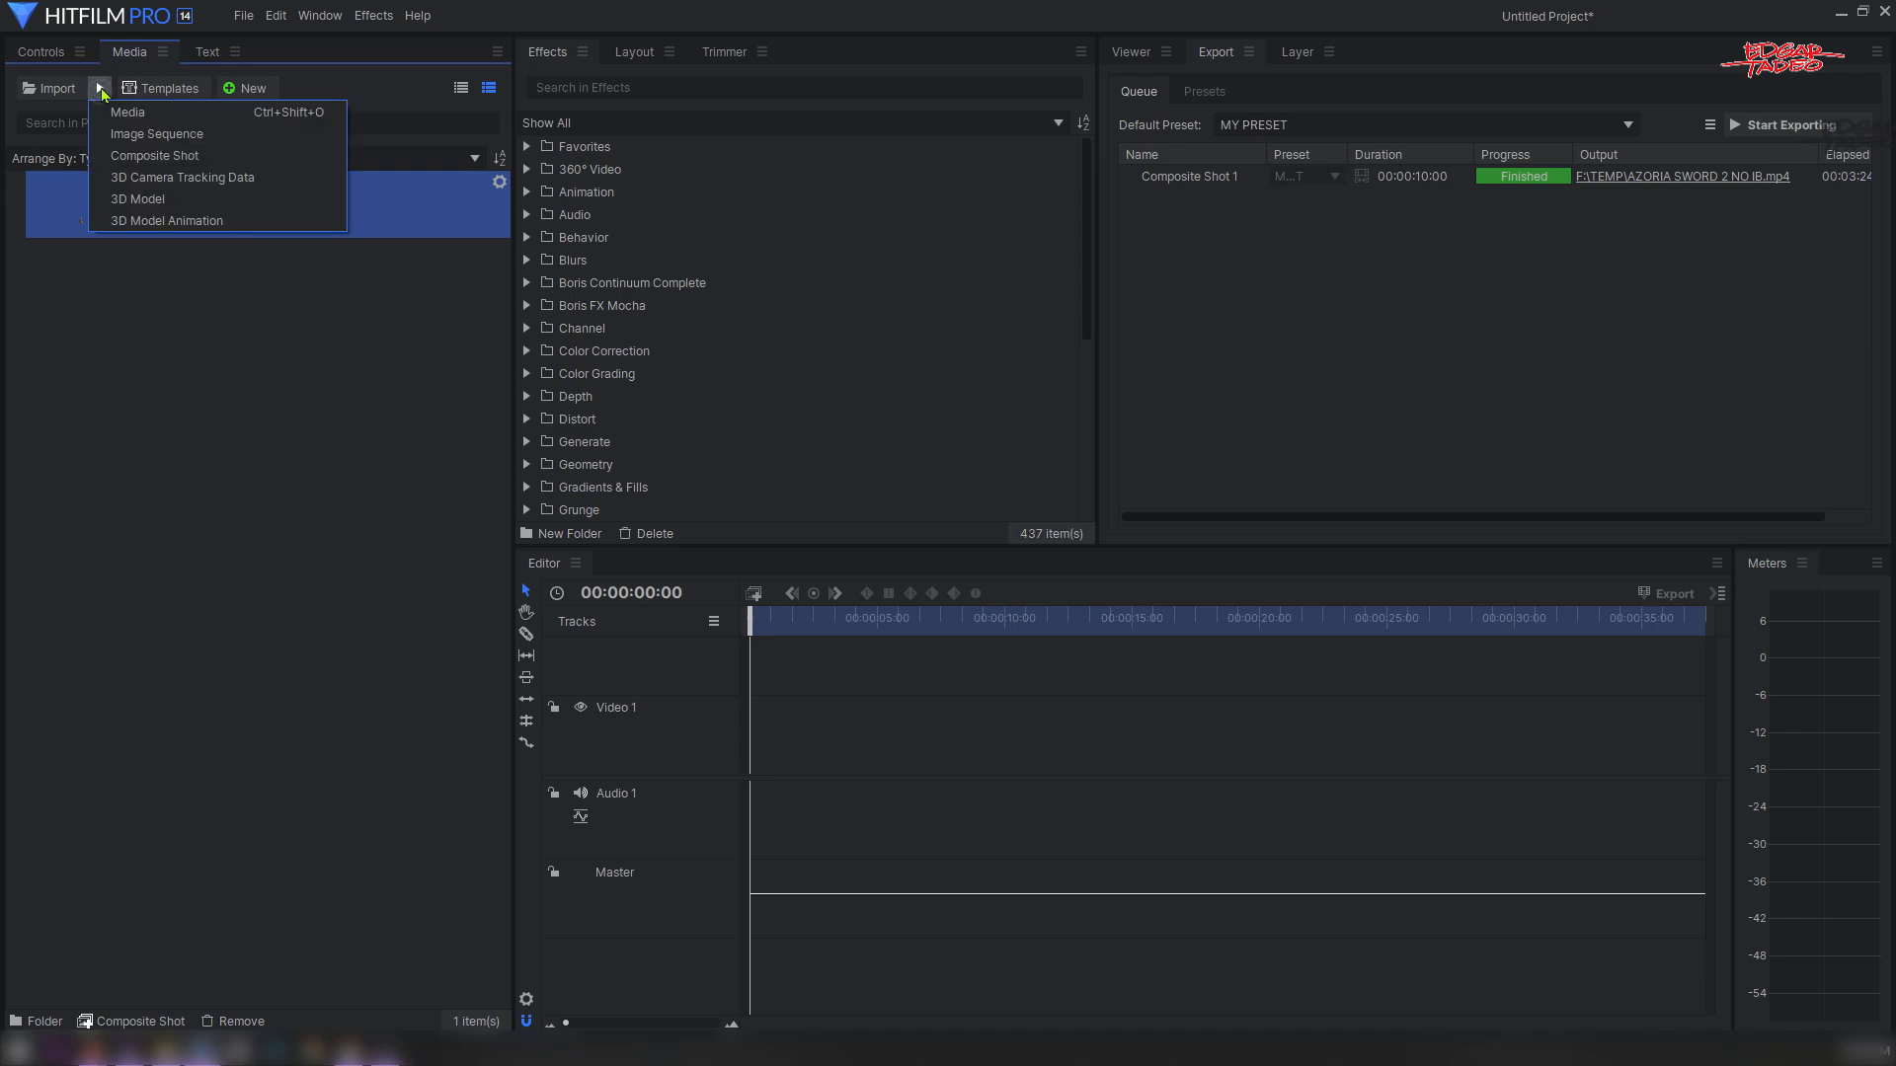
click(148, 114)
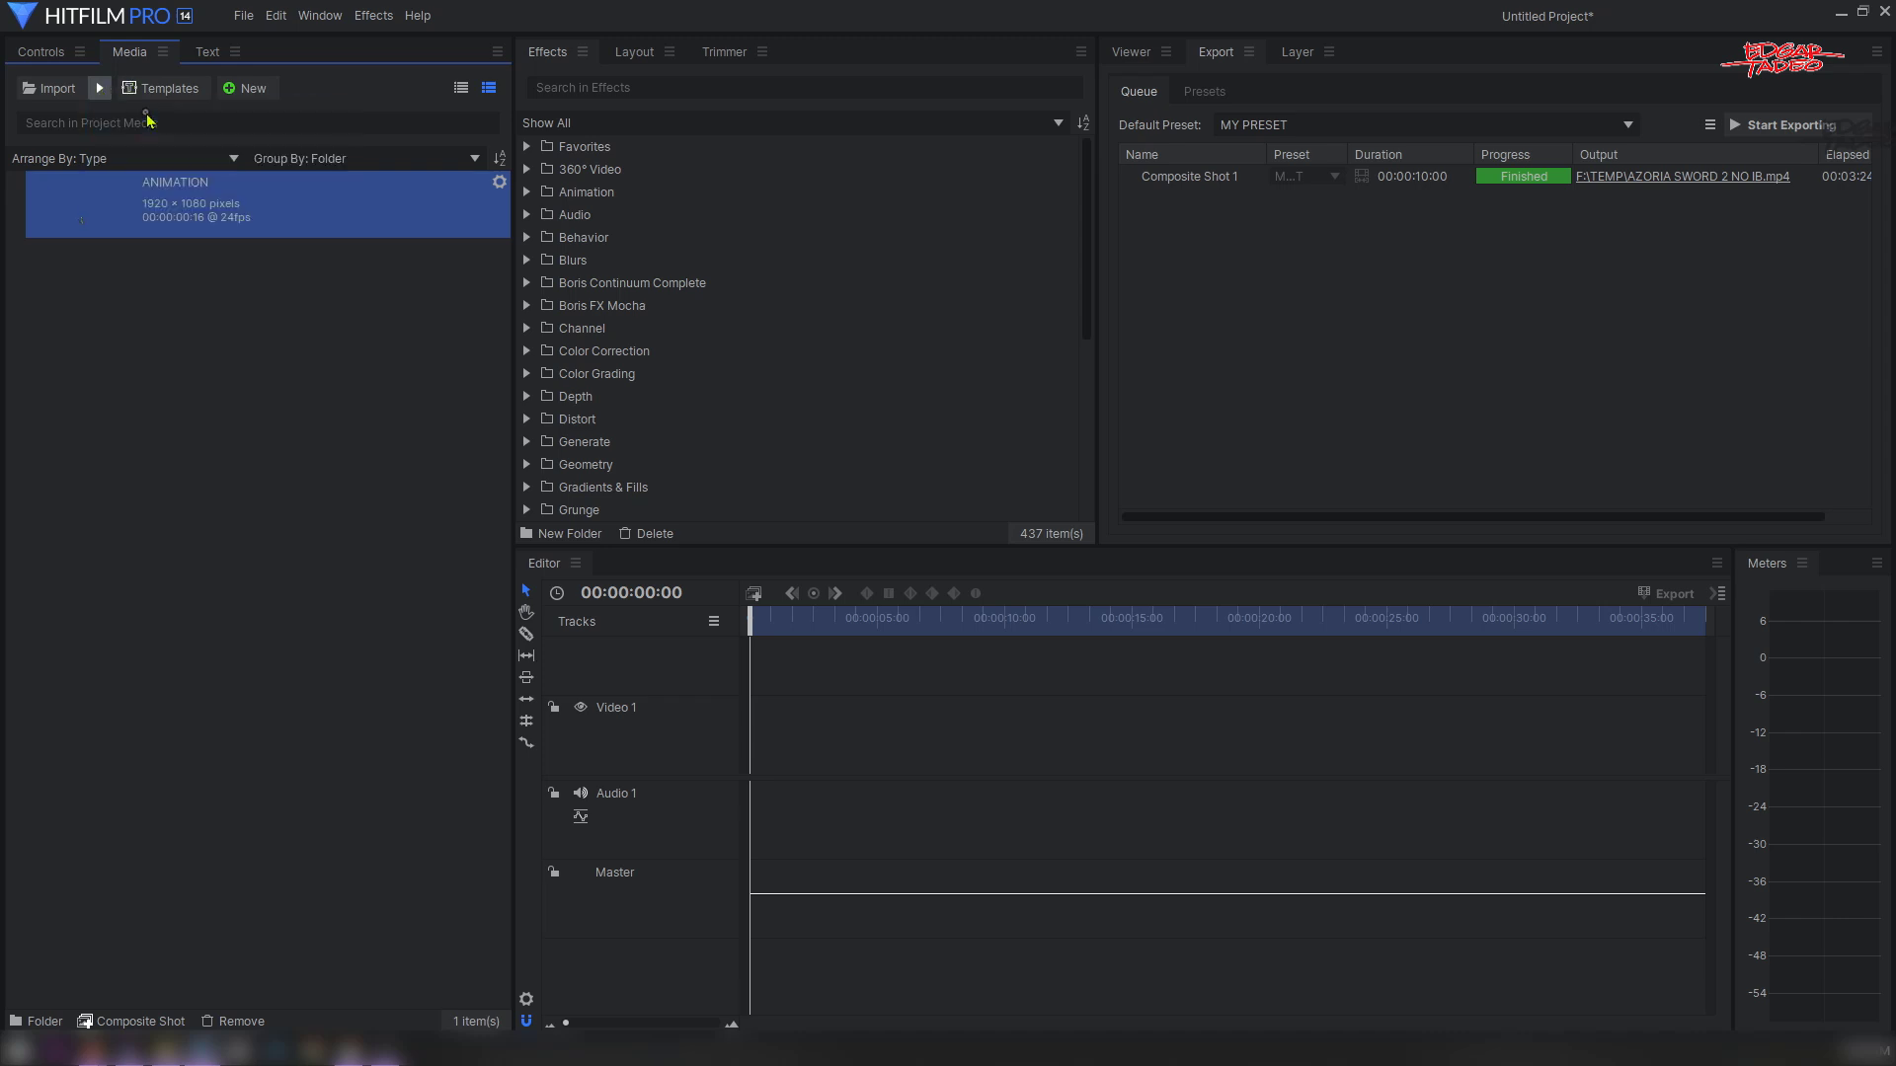
click(1534, 951)
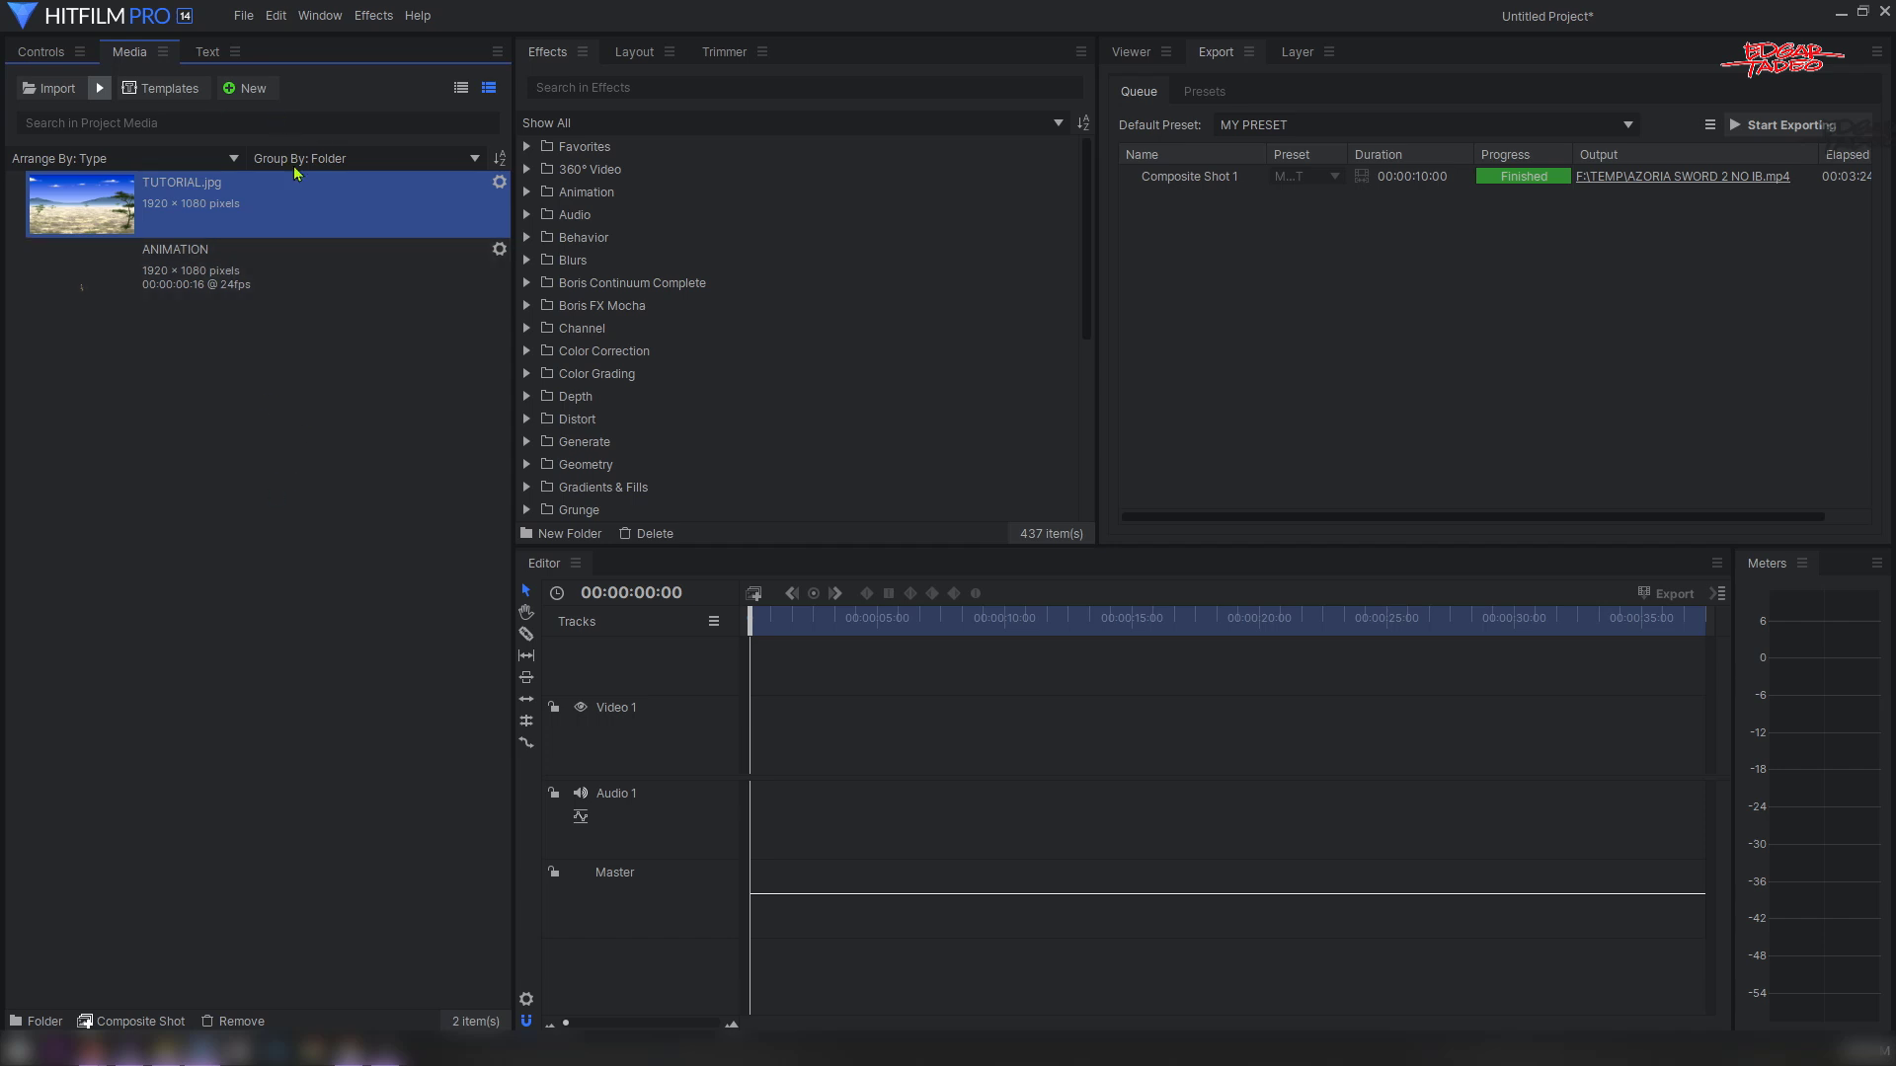
- Create a new composite shot using the 1080p Full HD @ 24 fps template with a duration of 00:00:10:00
click(259, 94)
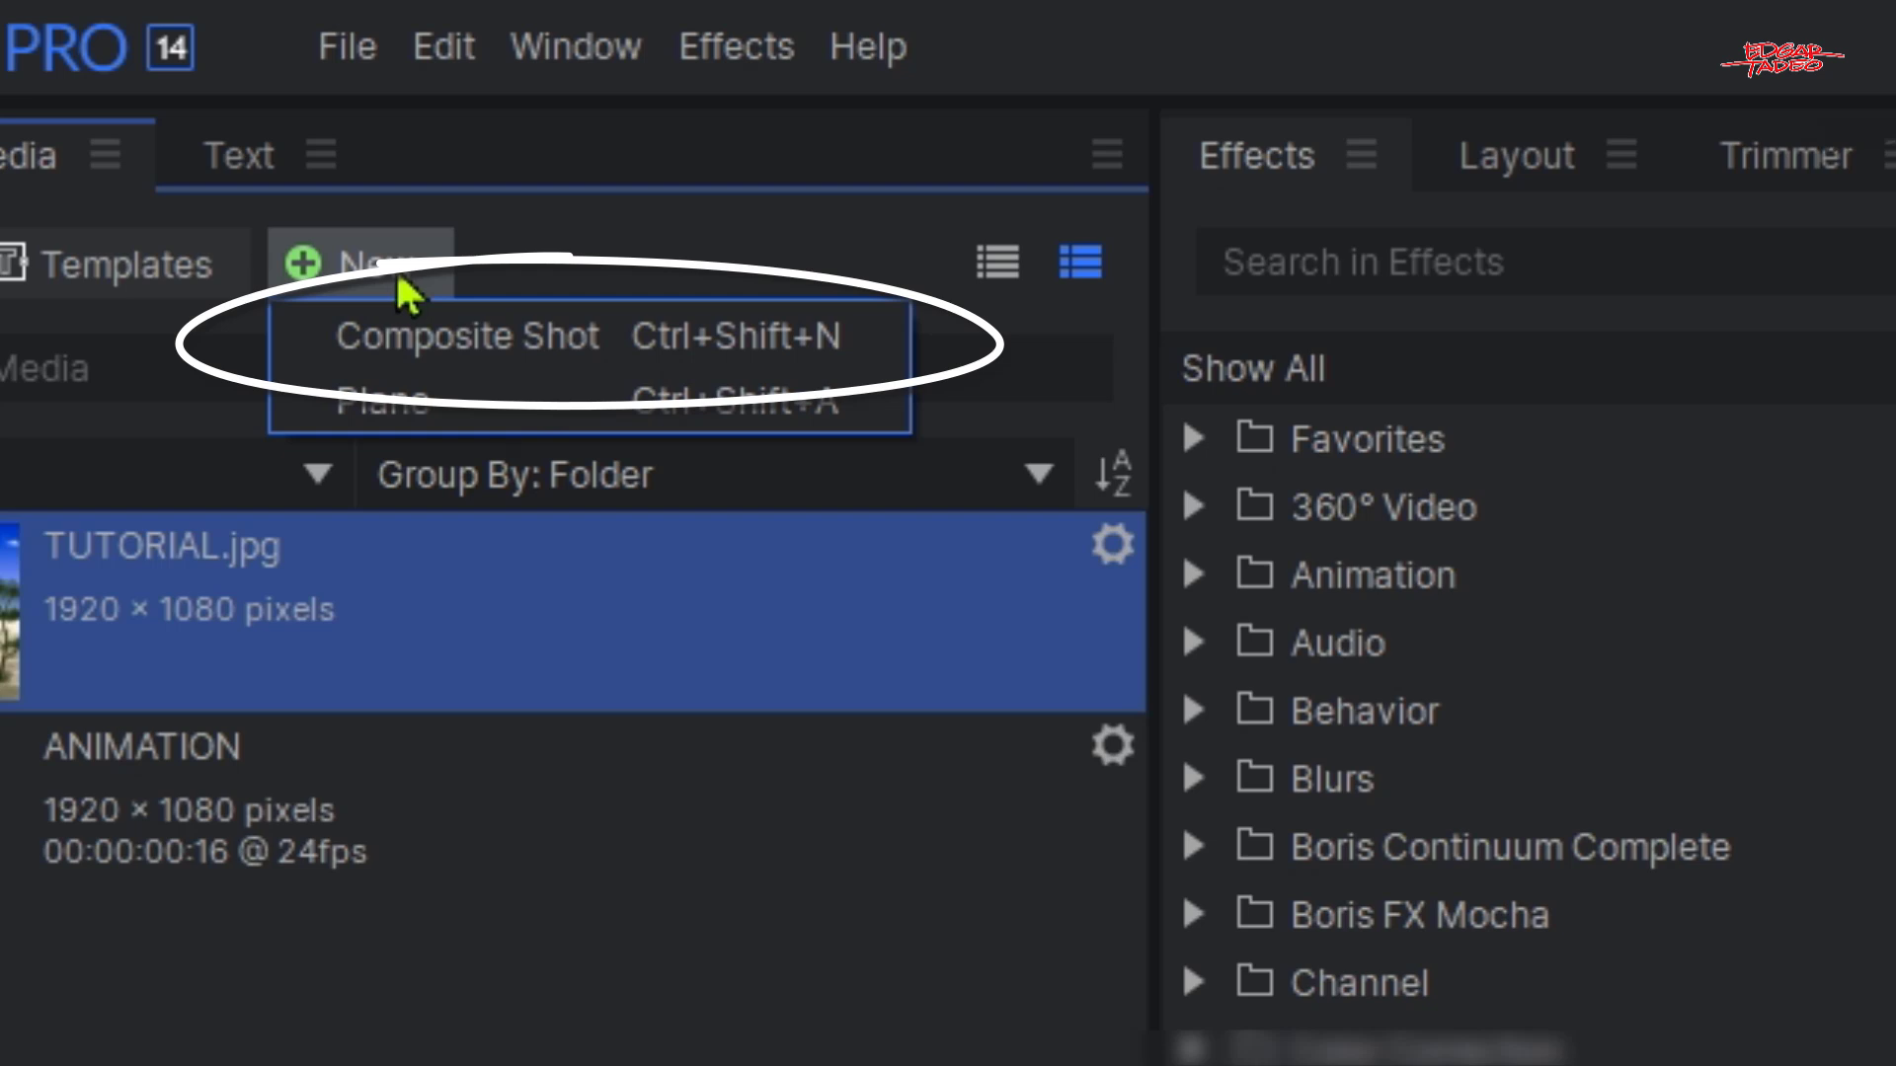
click(411, 288)
click(411, 288)
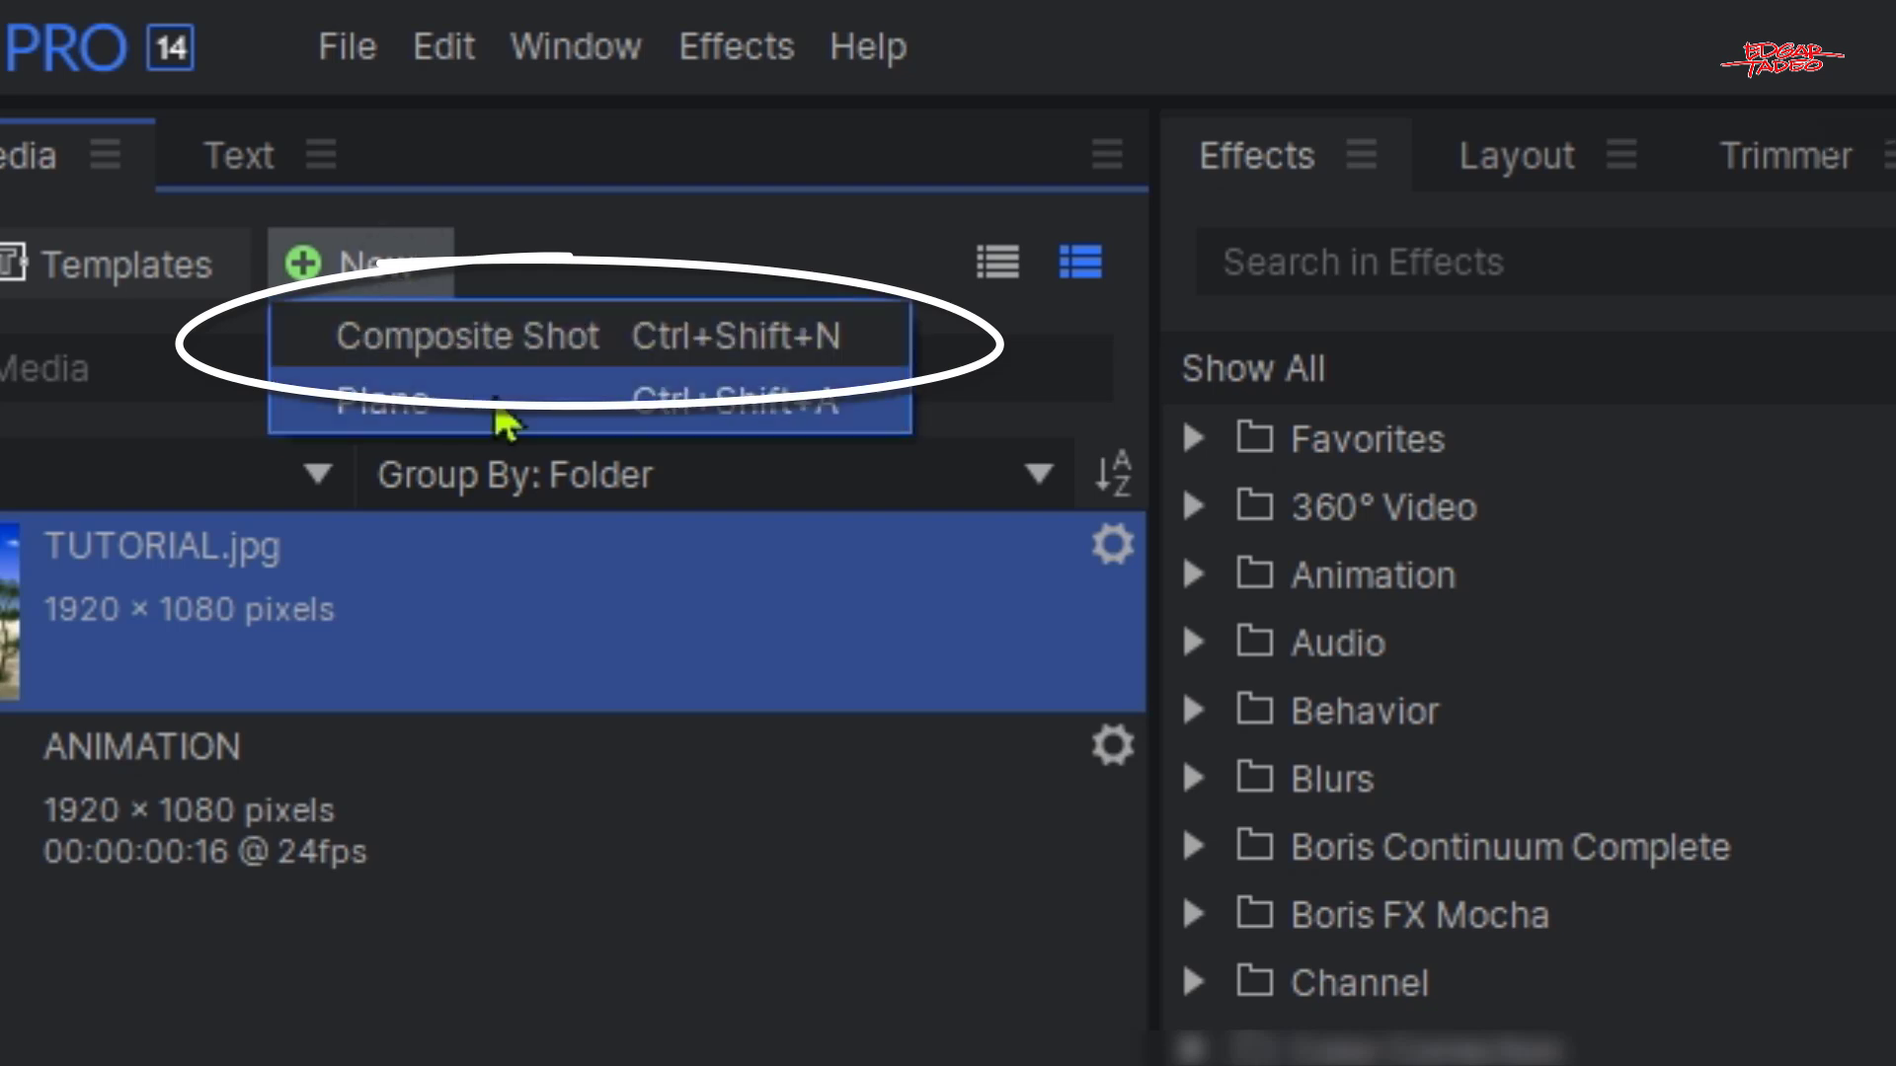
click(518, 352)
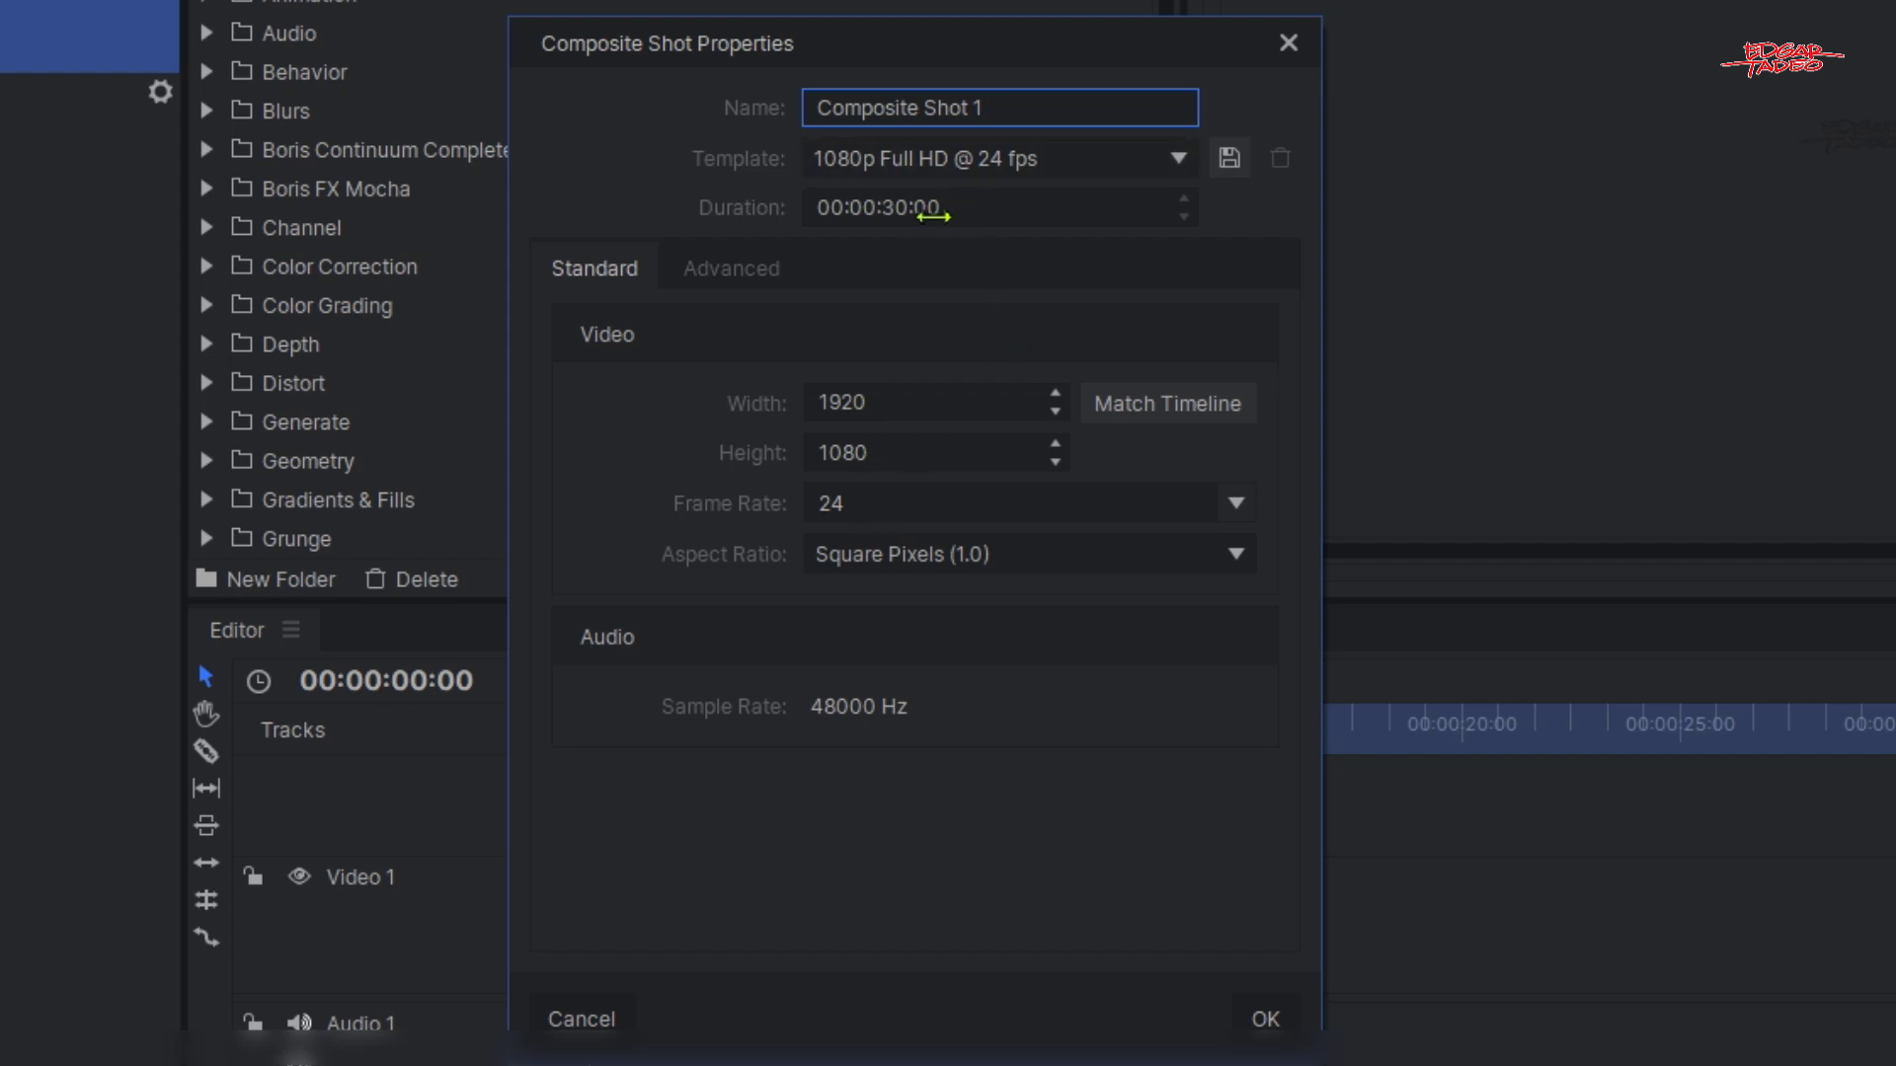
click(883, 213)
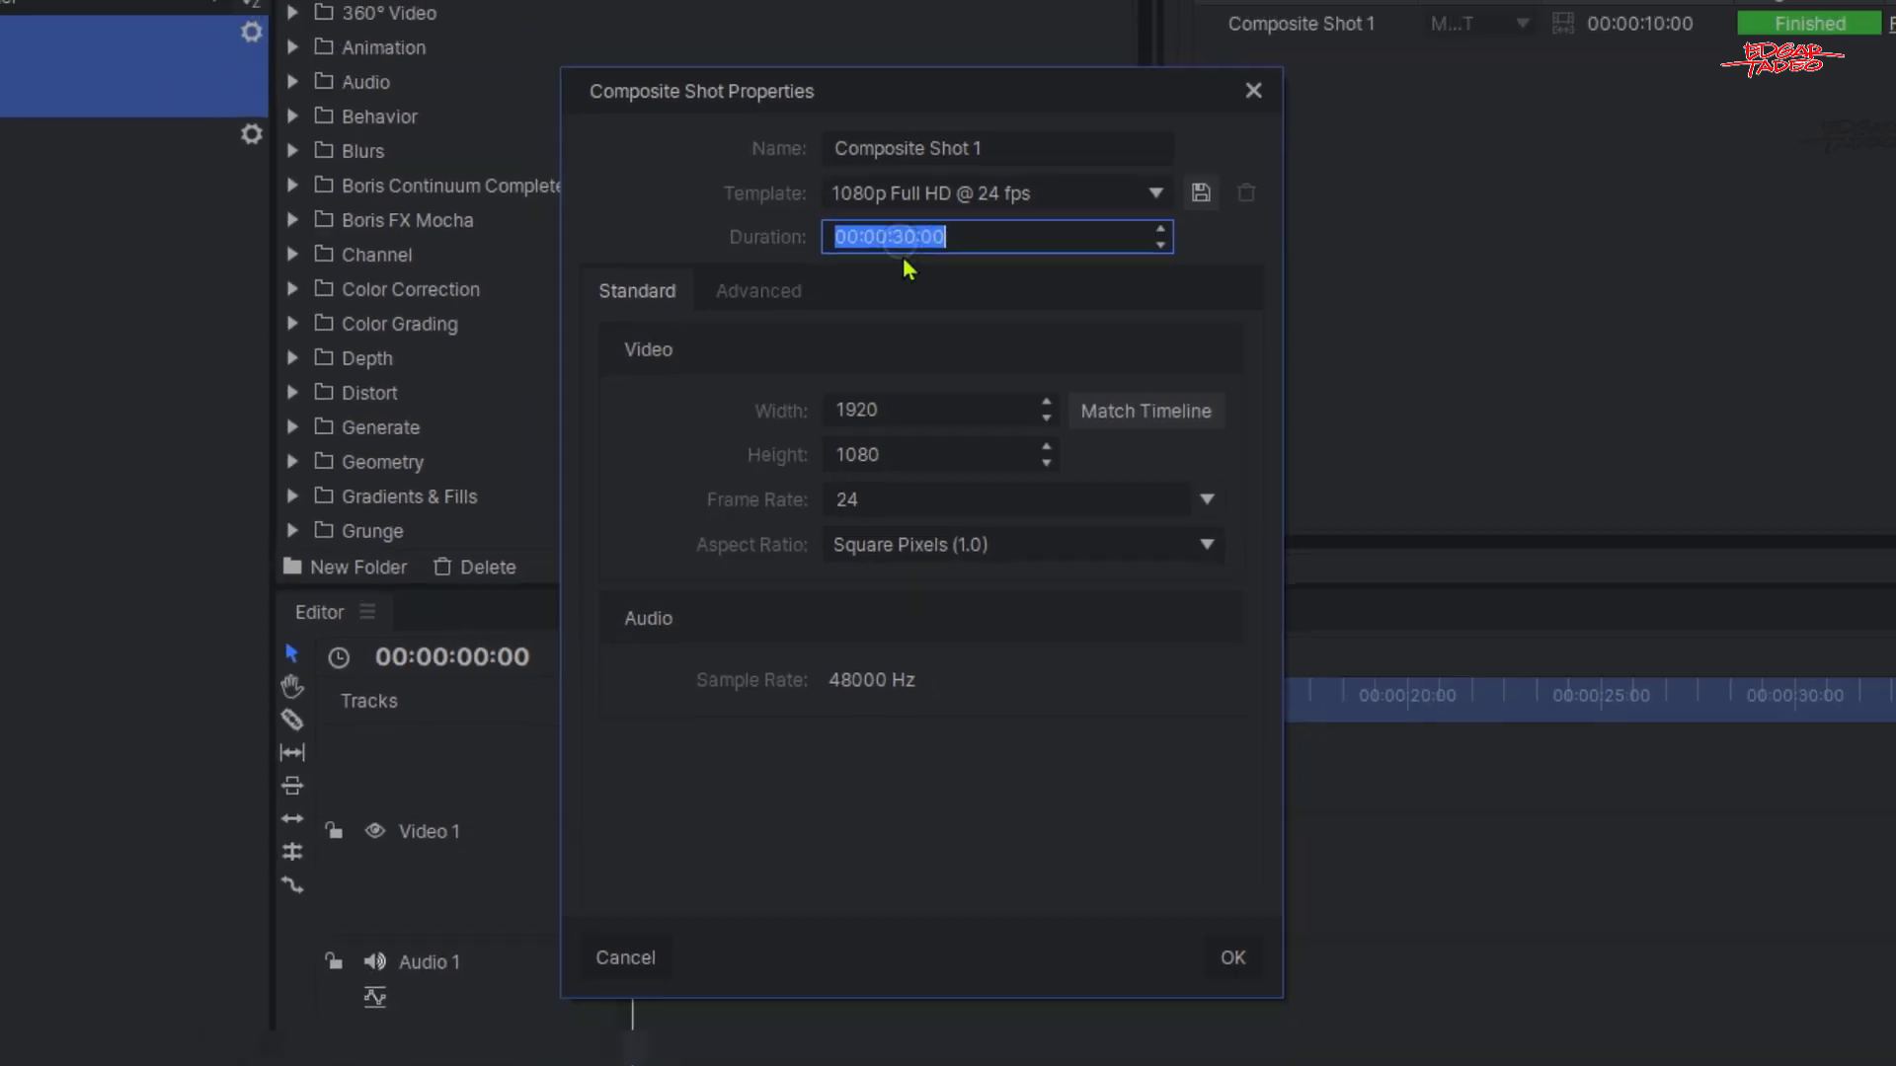
click(893, 236)
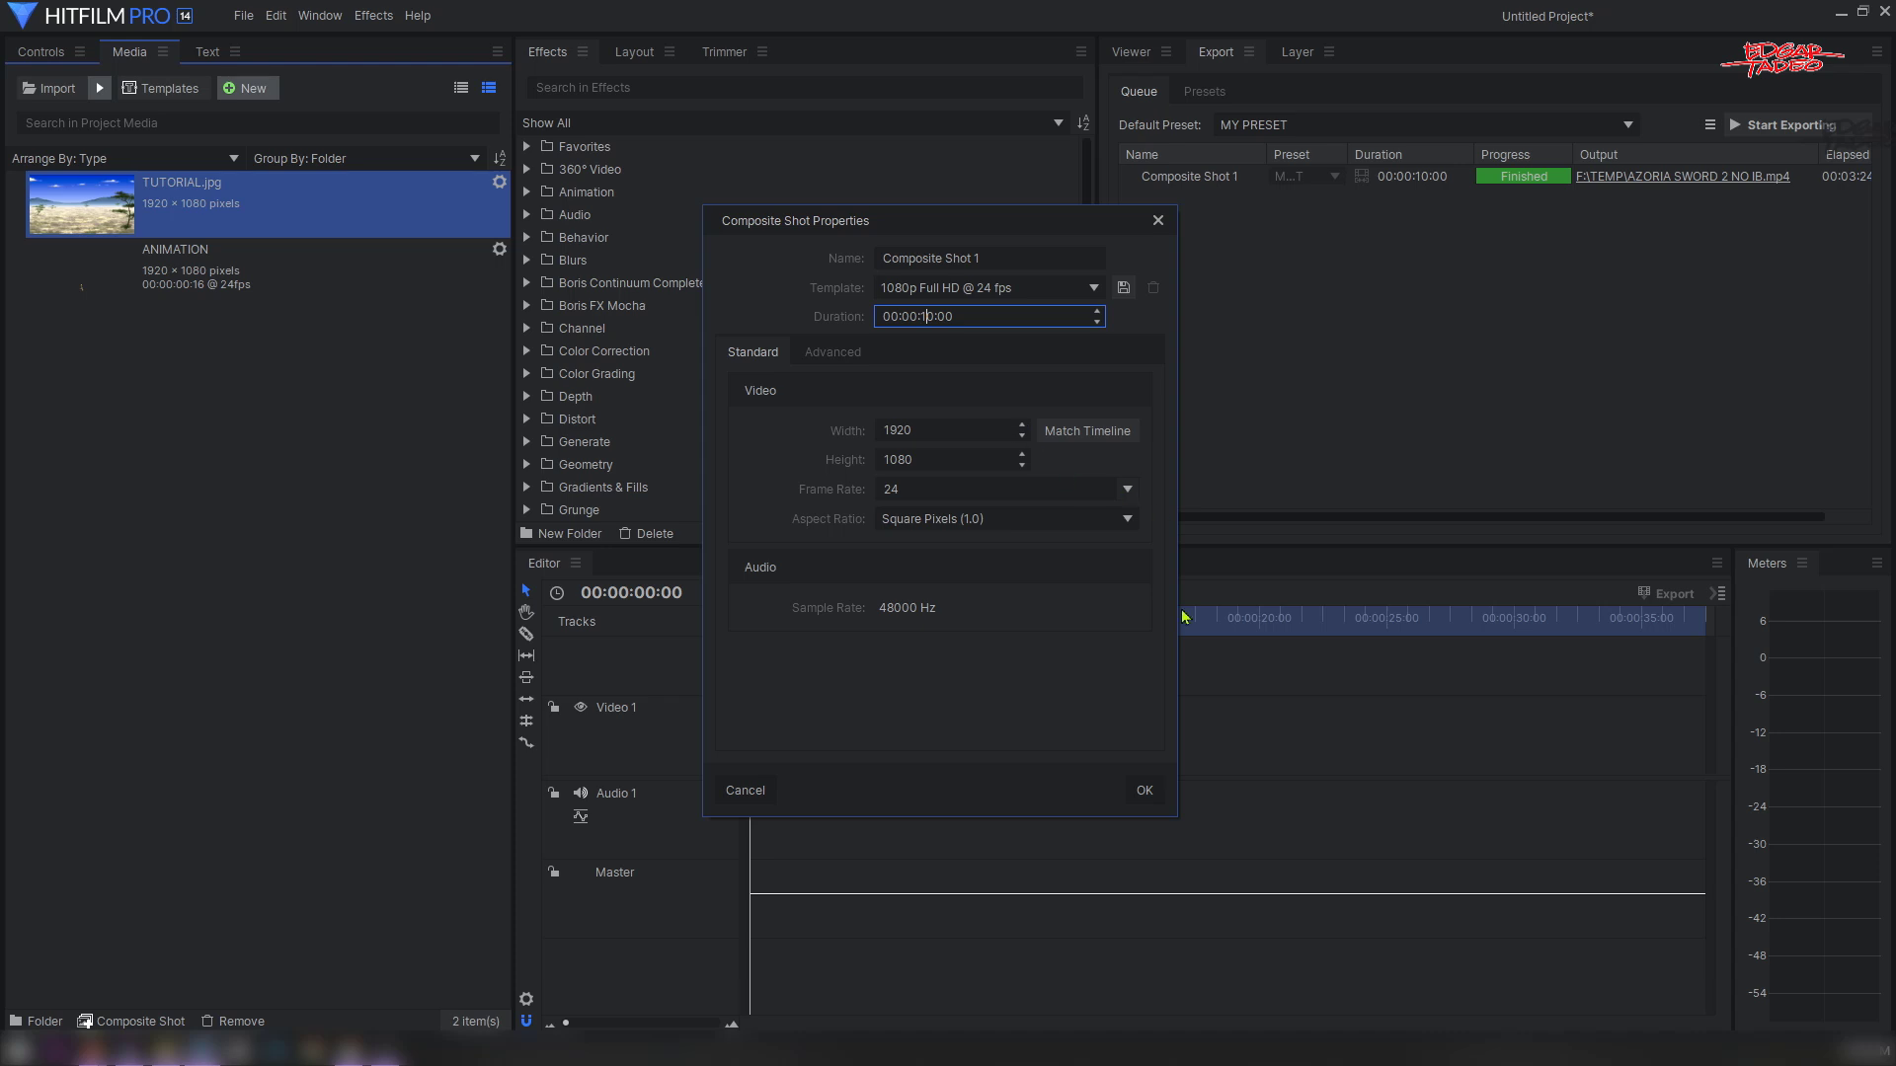
click(1140, 794)
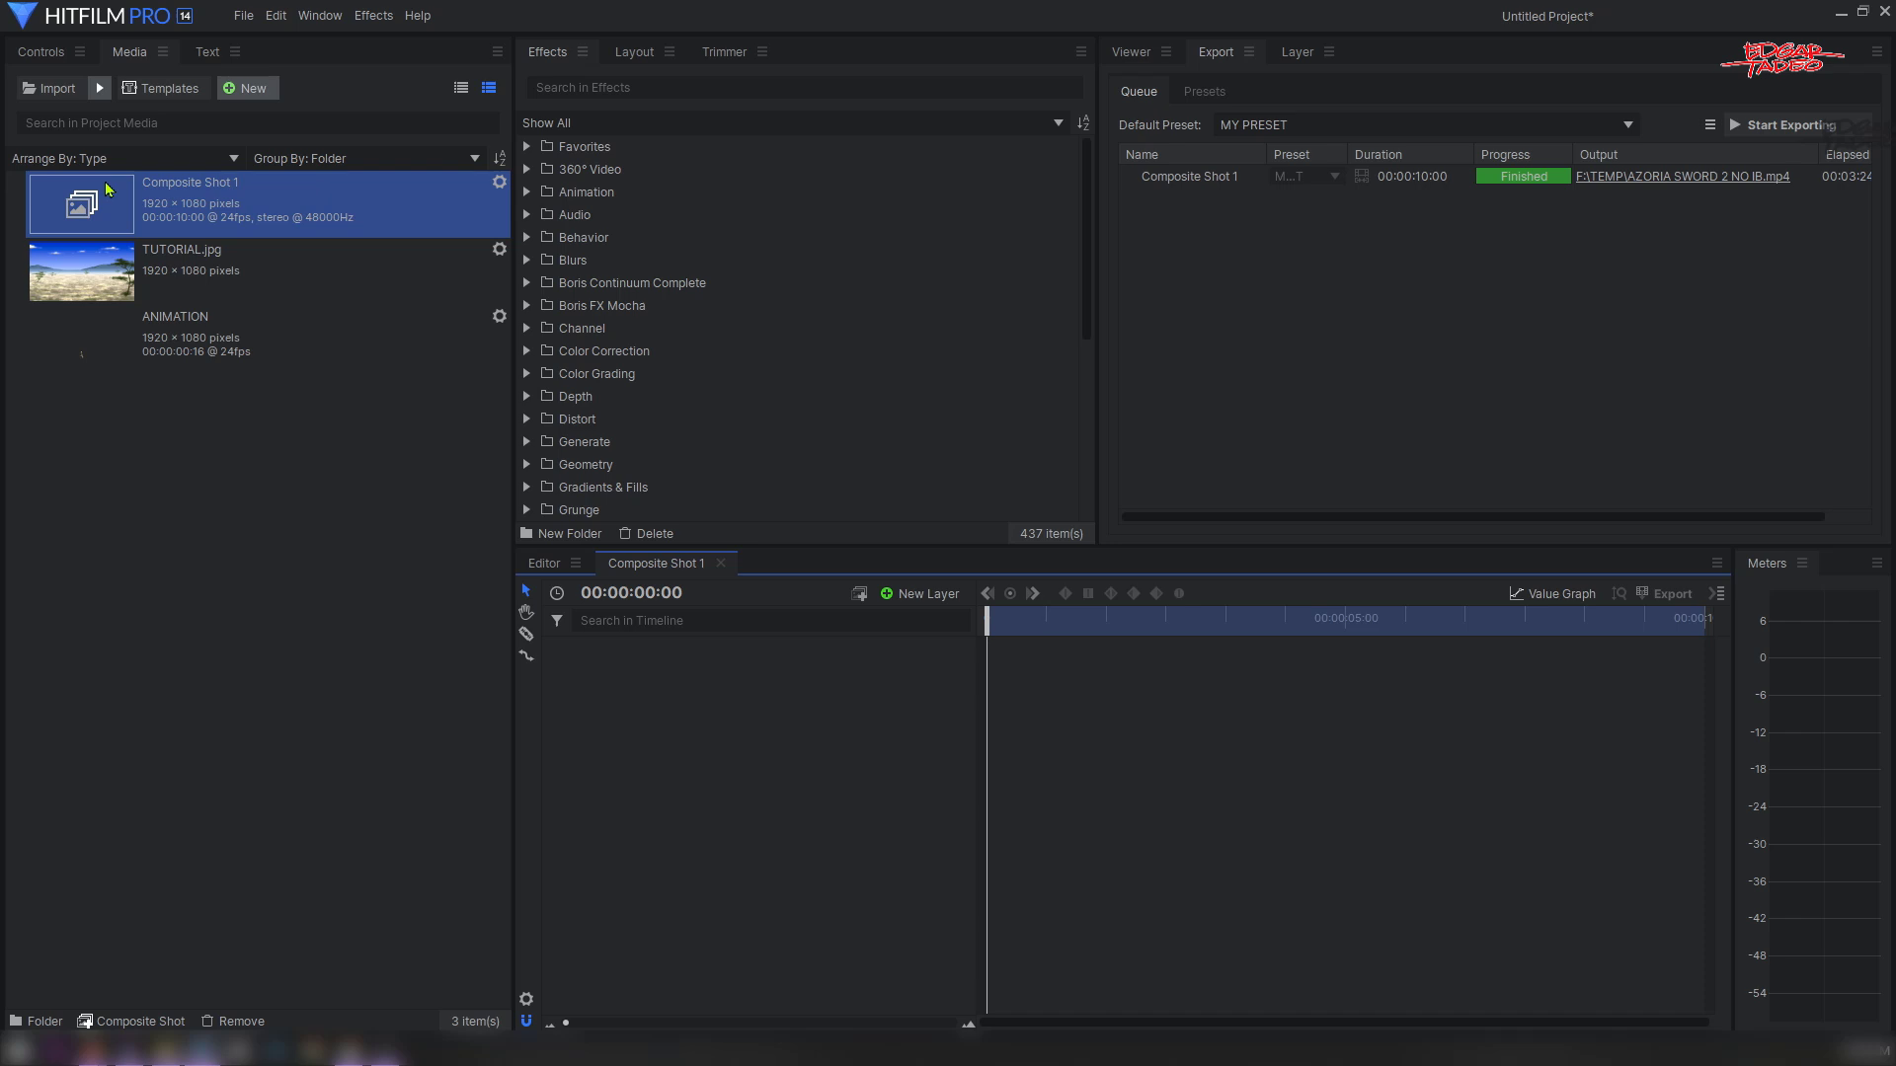
- Add TUTORIAL.jpg to the composite shot timeline and place the ANIMATION image sequence on a layer above it
click(300, 274)
drag(99, 270, 141, 290)
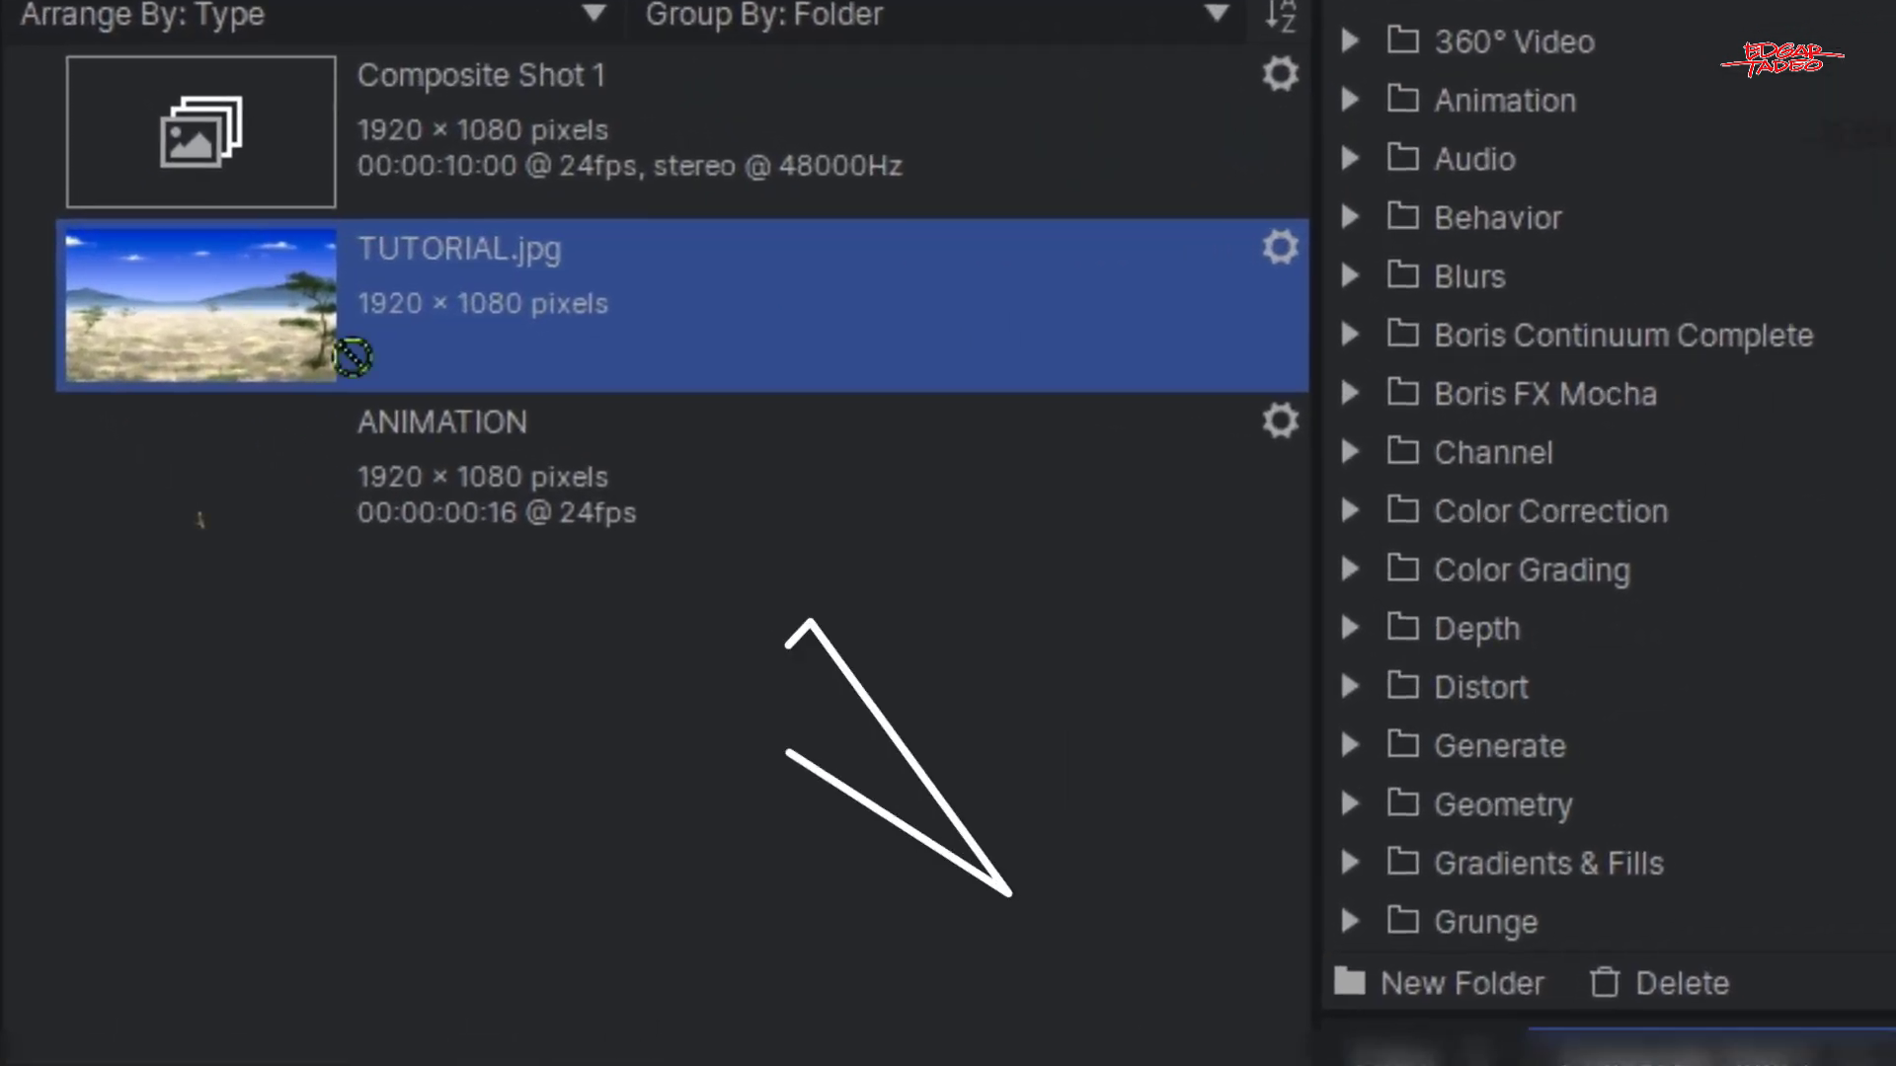
drag(353, 357, 405, 555)
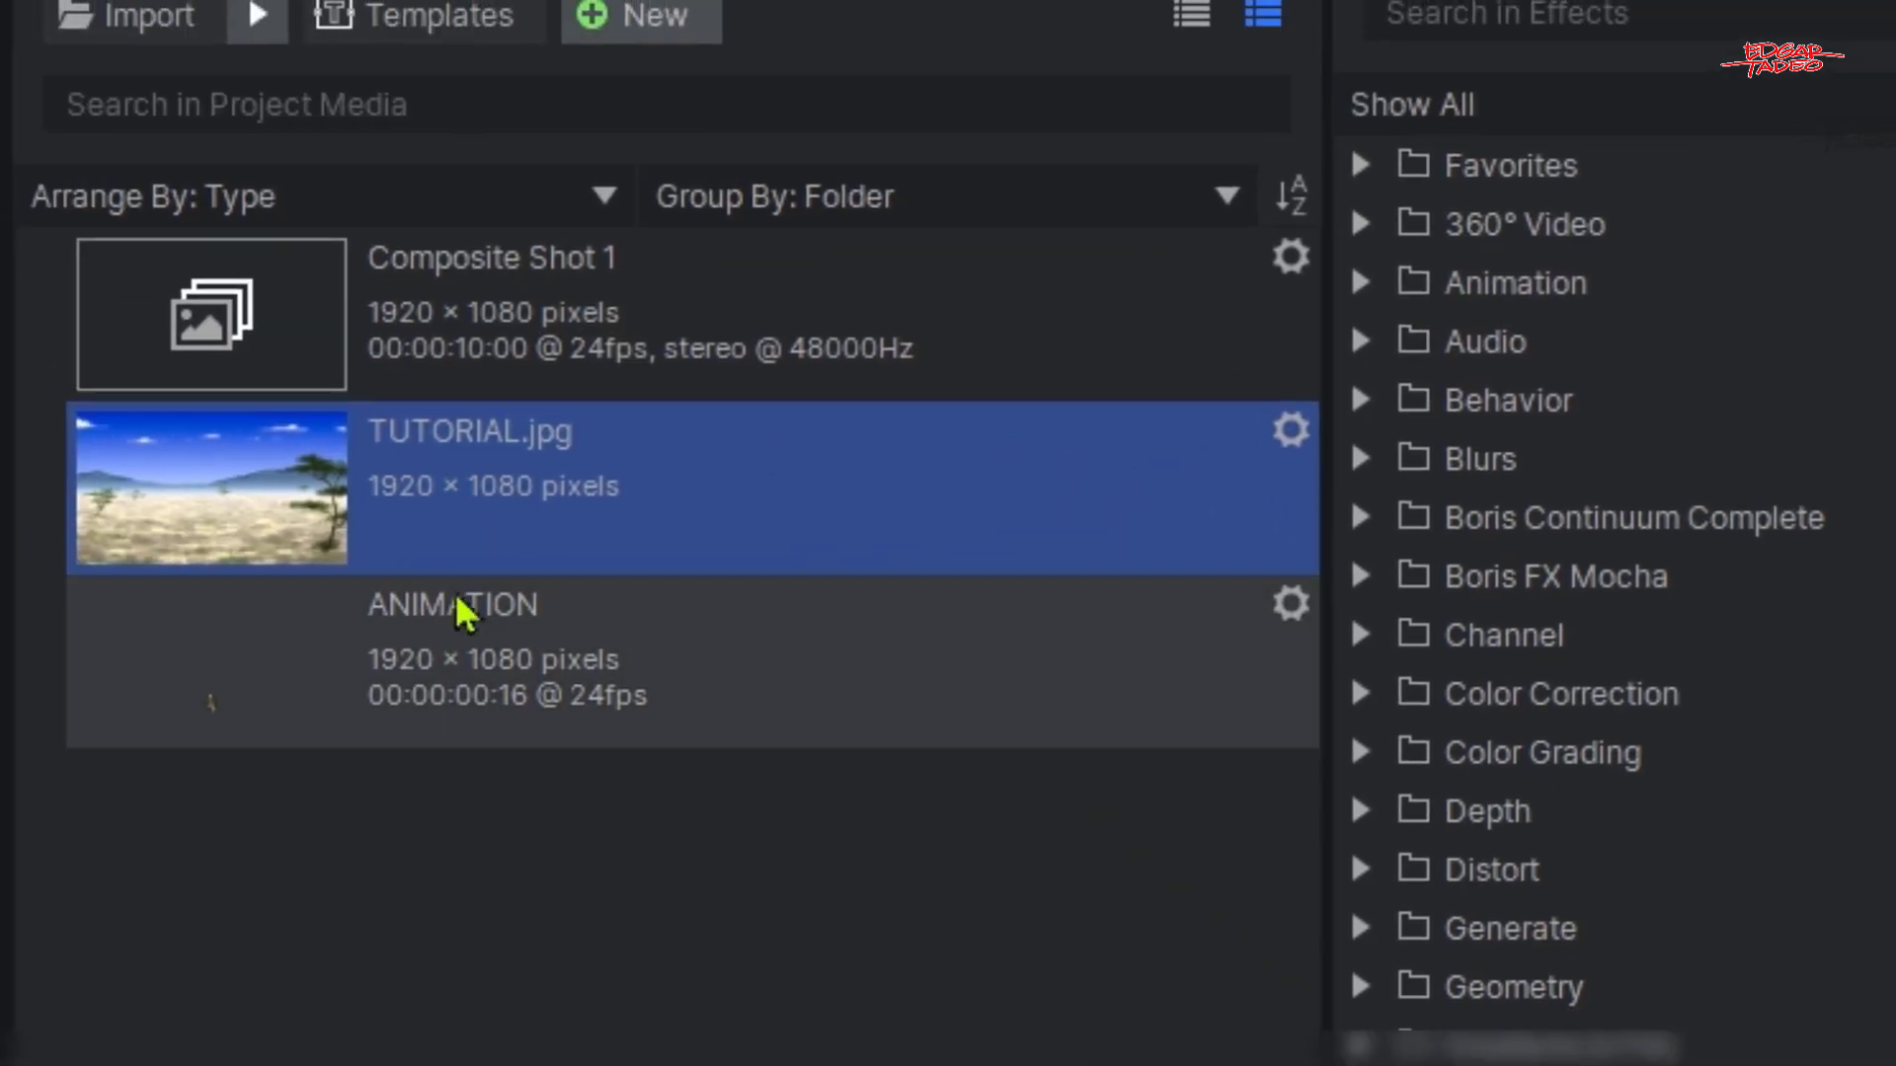
click(435, 613)
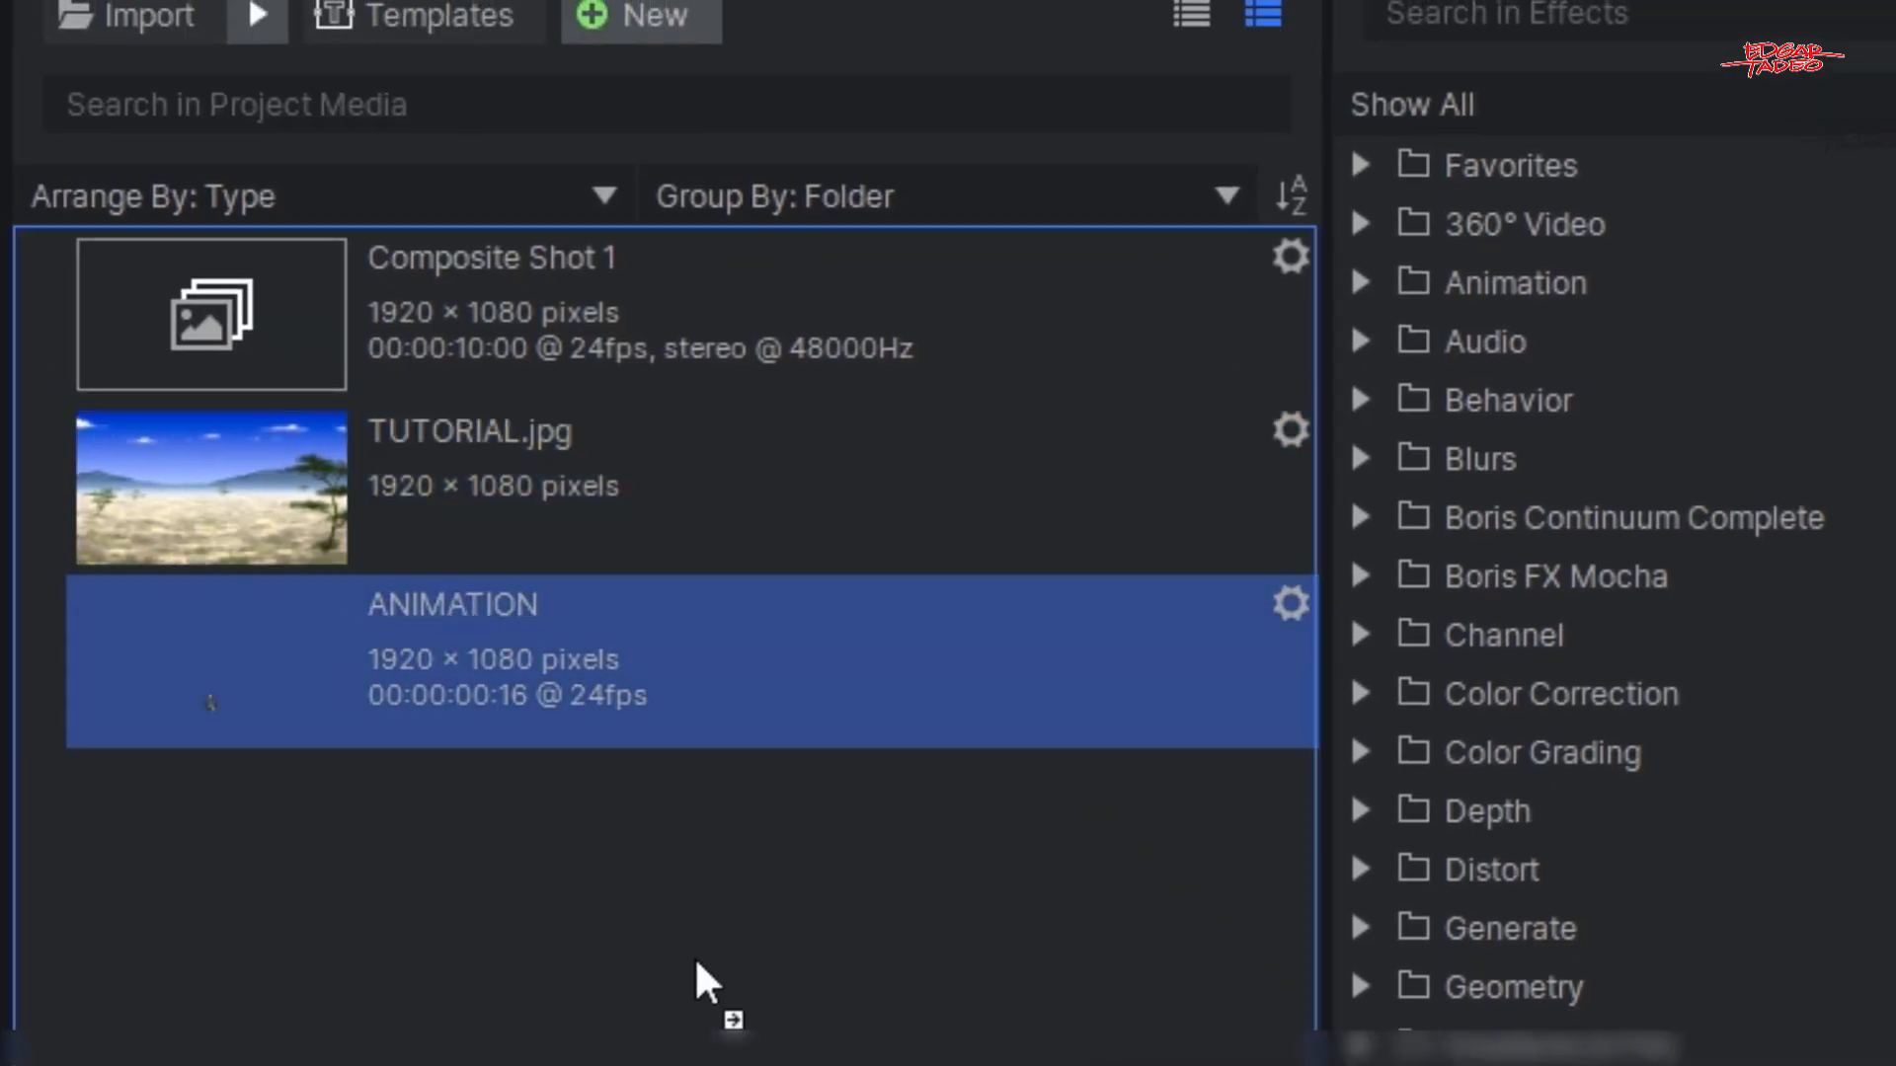
drag(201, 693, 859, 385)
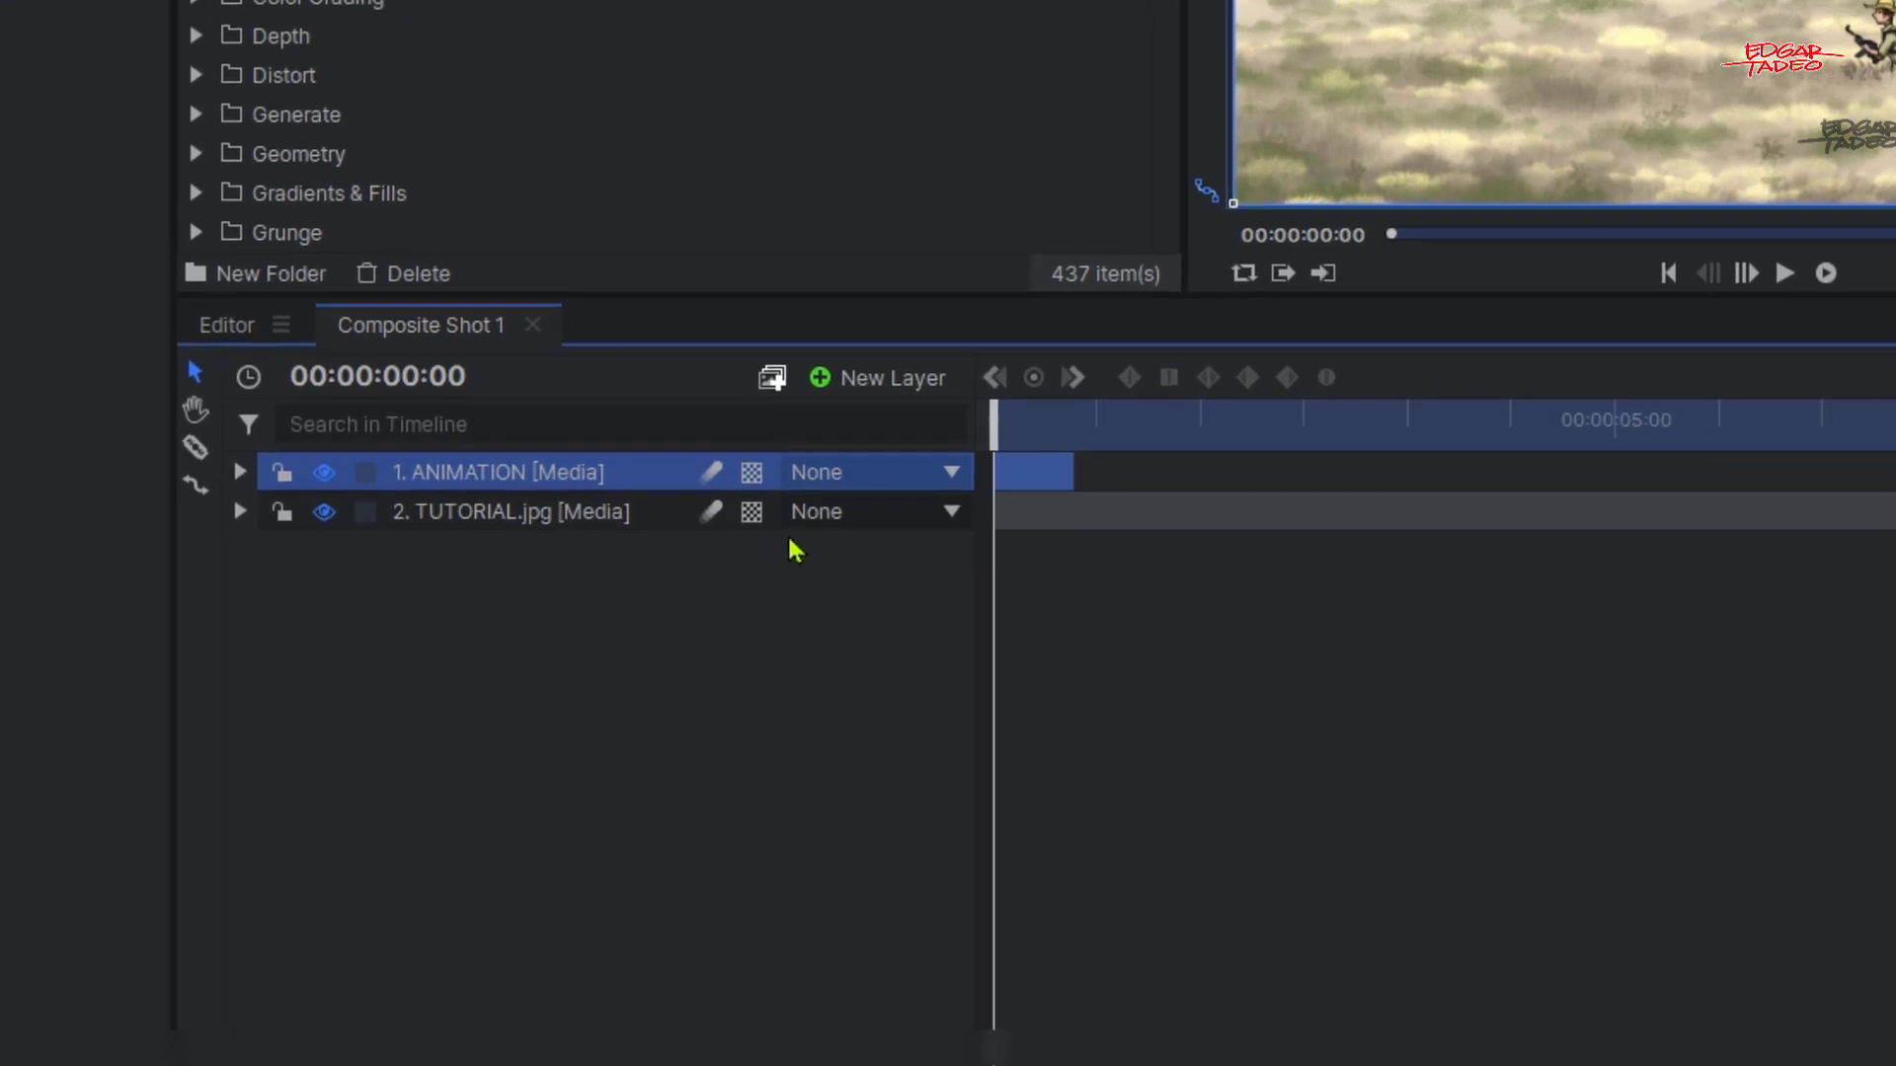
- Duplicate the ANIMATION layer three times and place the copies end to end after the original clip
key(ctrl+d)
key(ctrl+d)
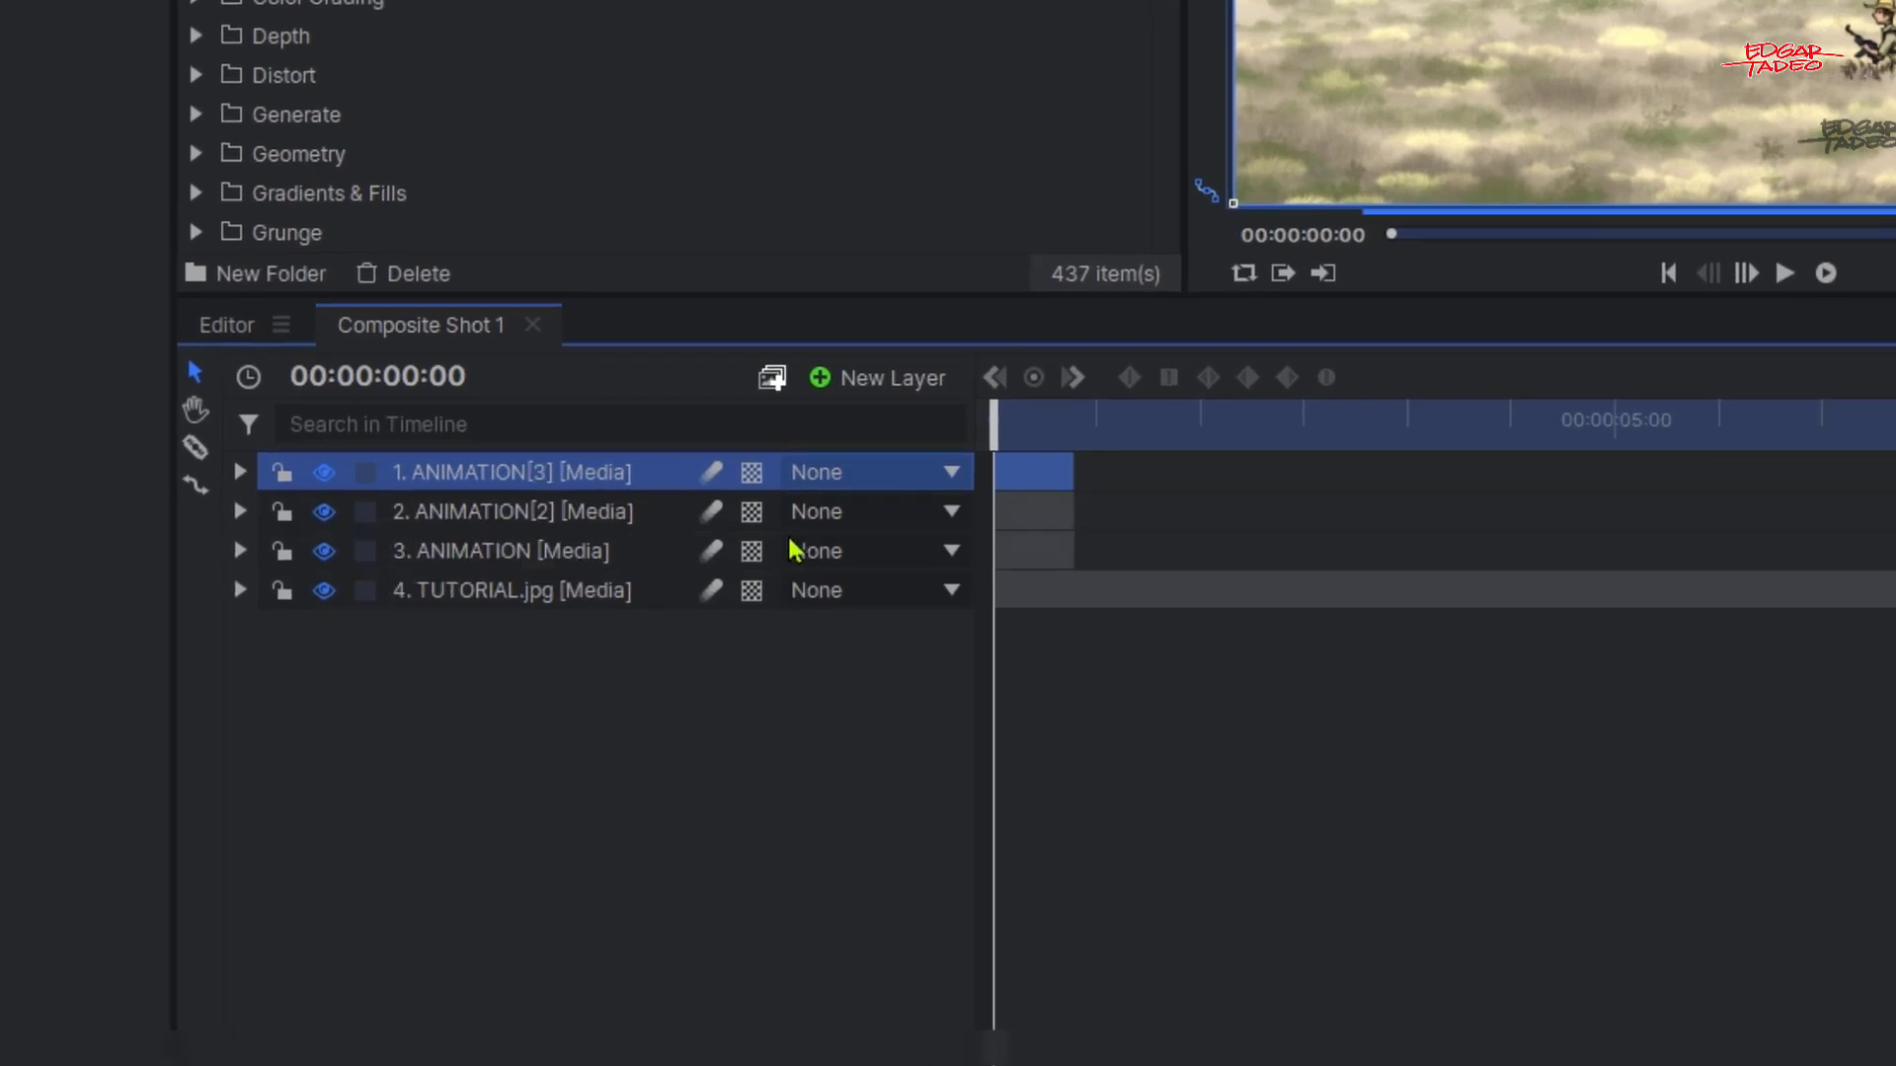
key(ctrl+d)
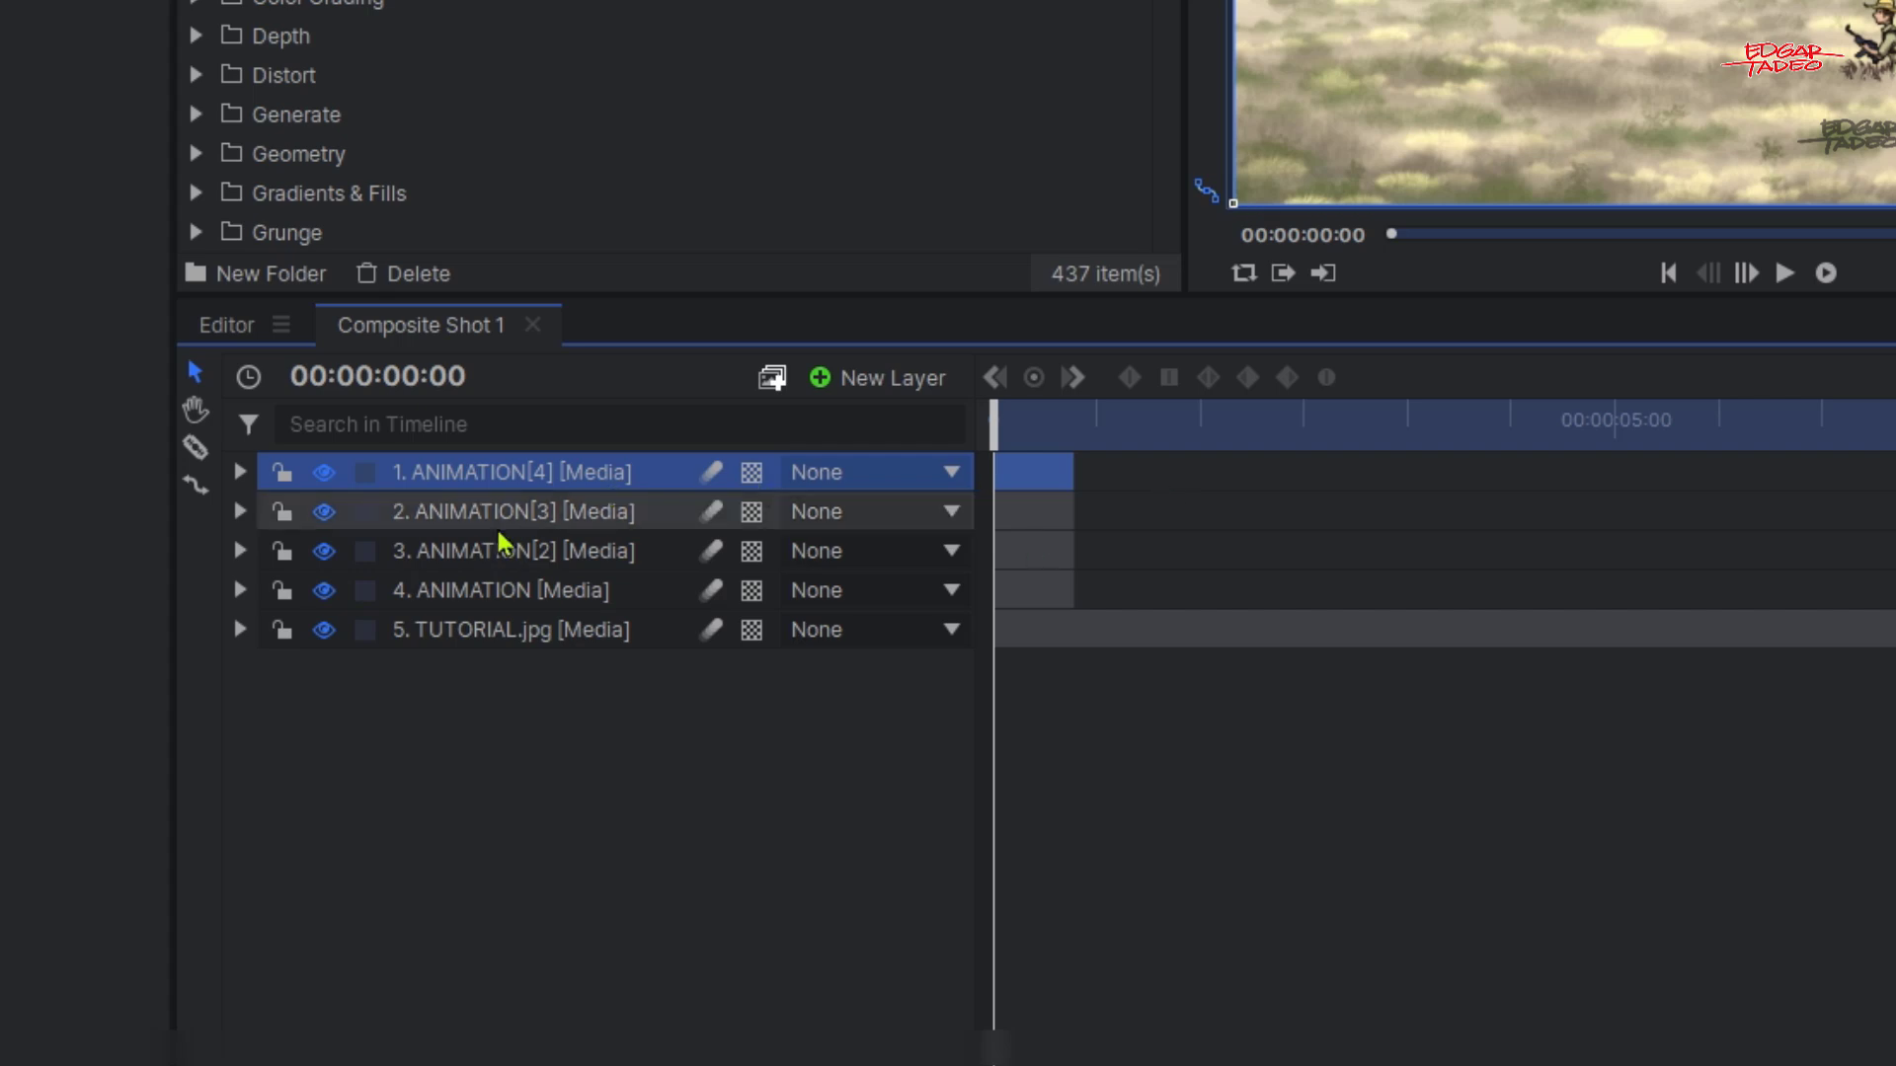
shift+click(497, 555)
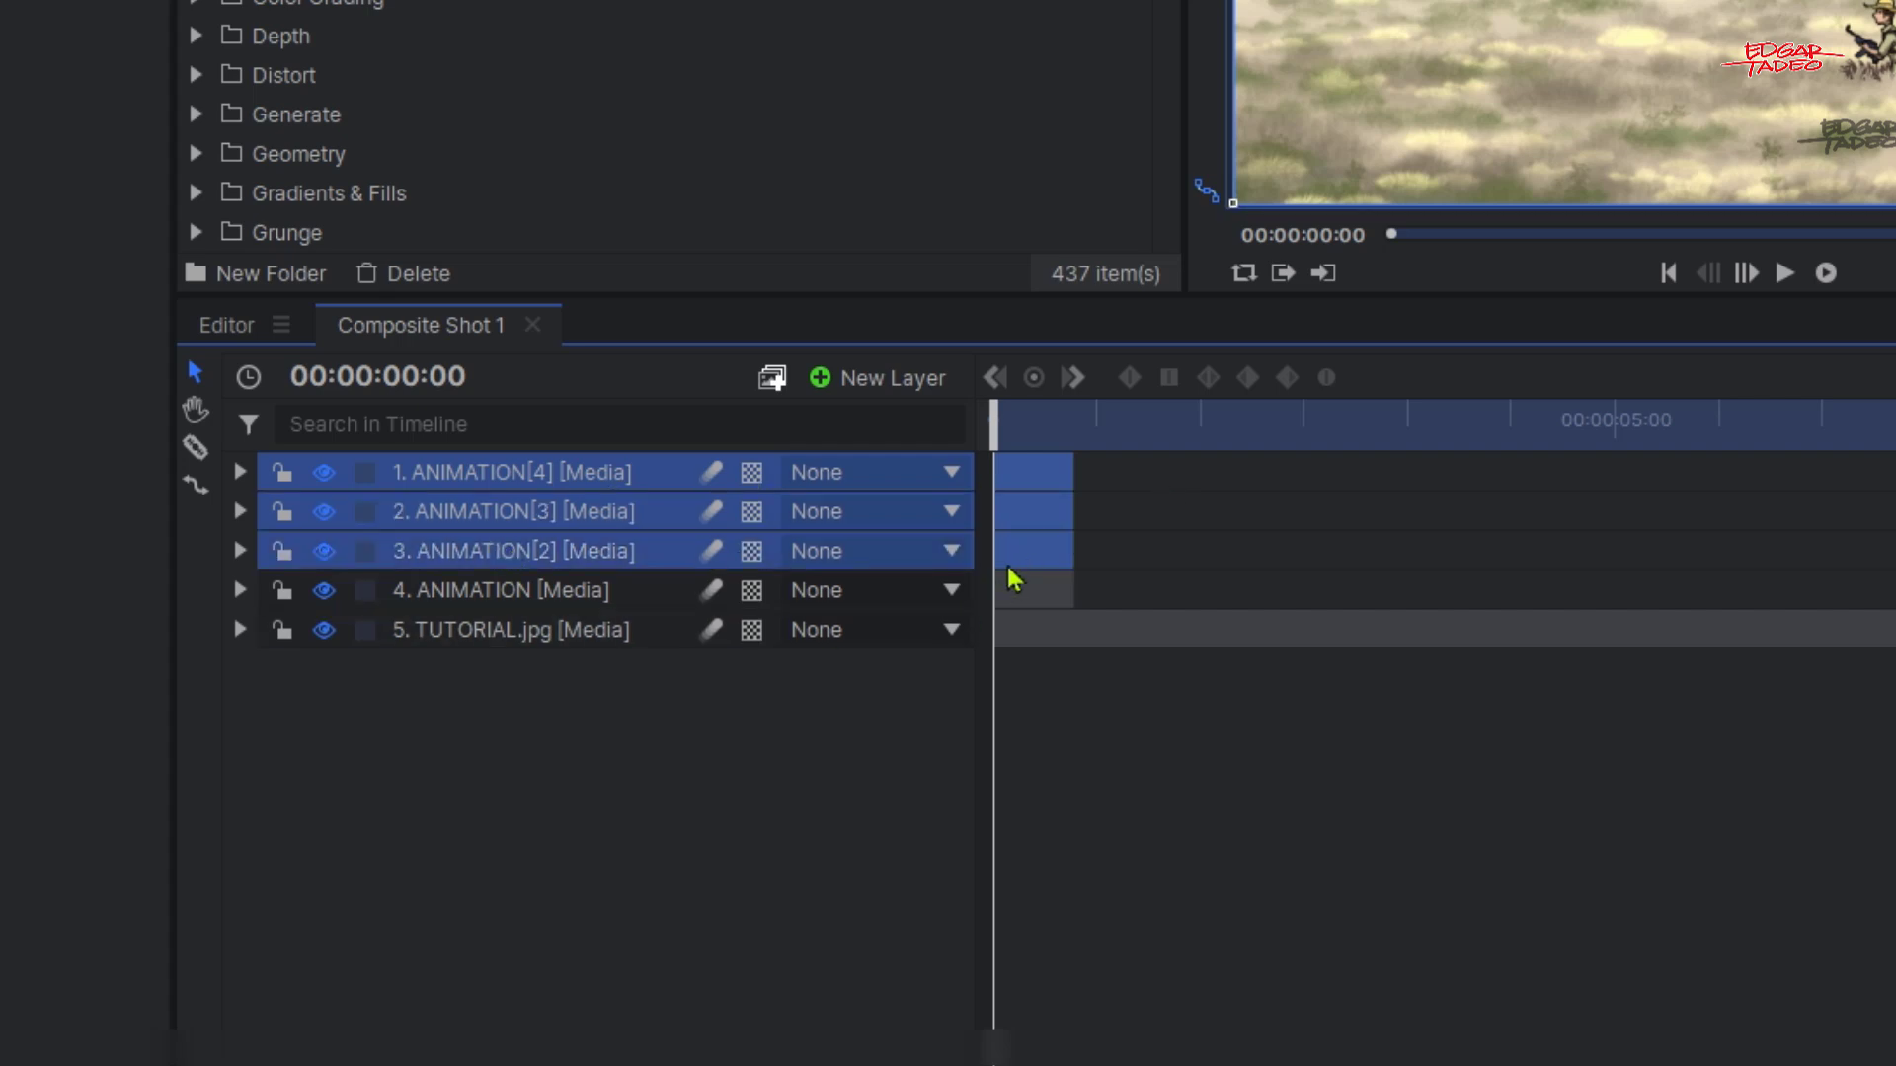
drag(1017, 575, 1109, 584)
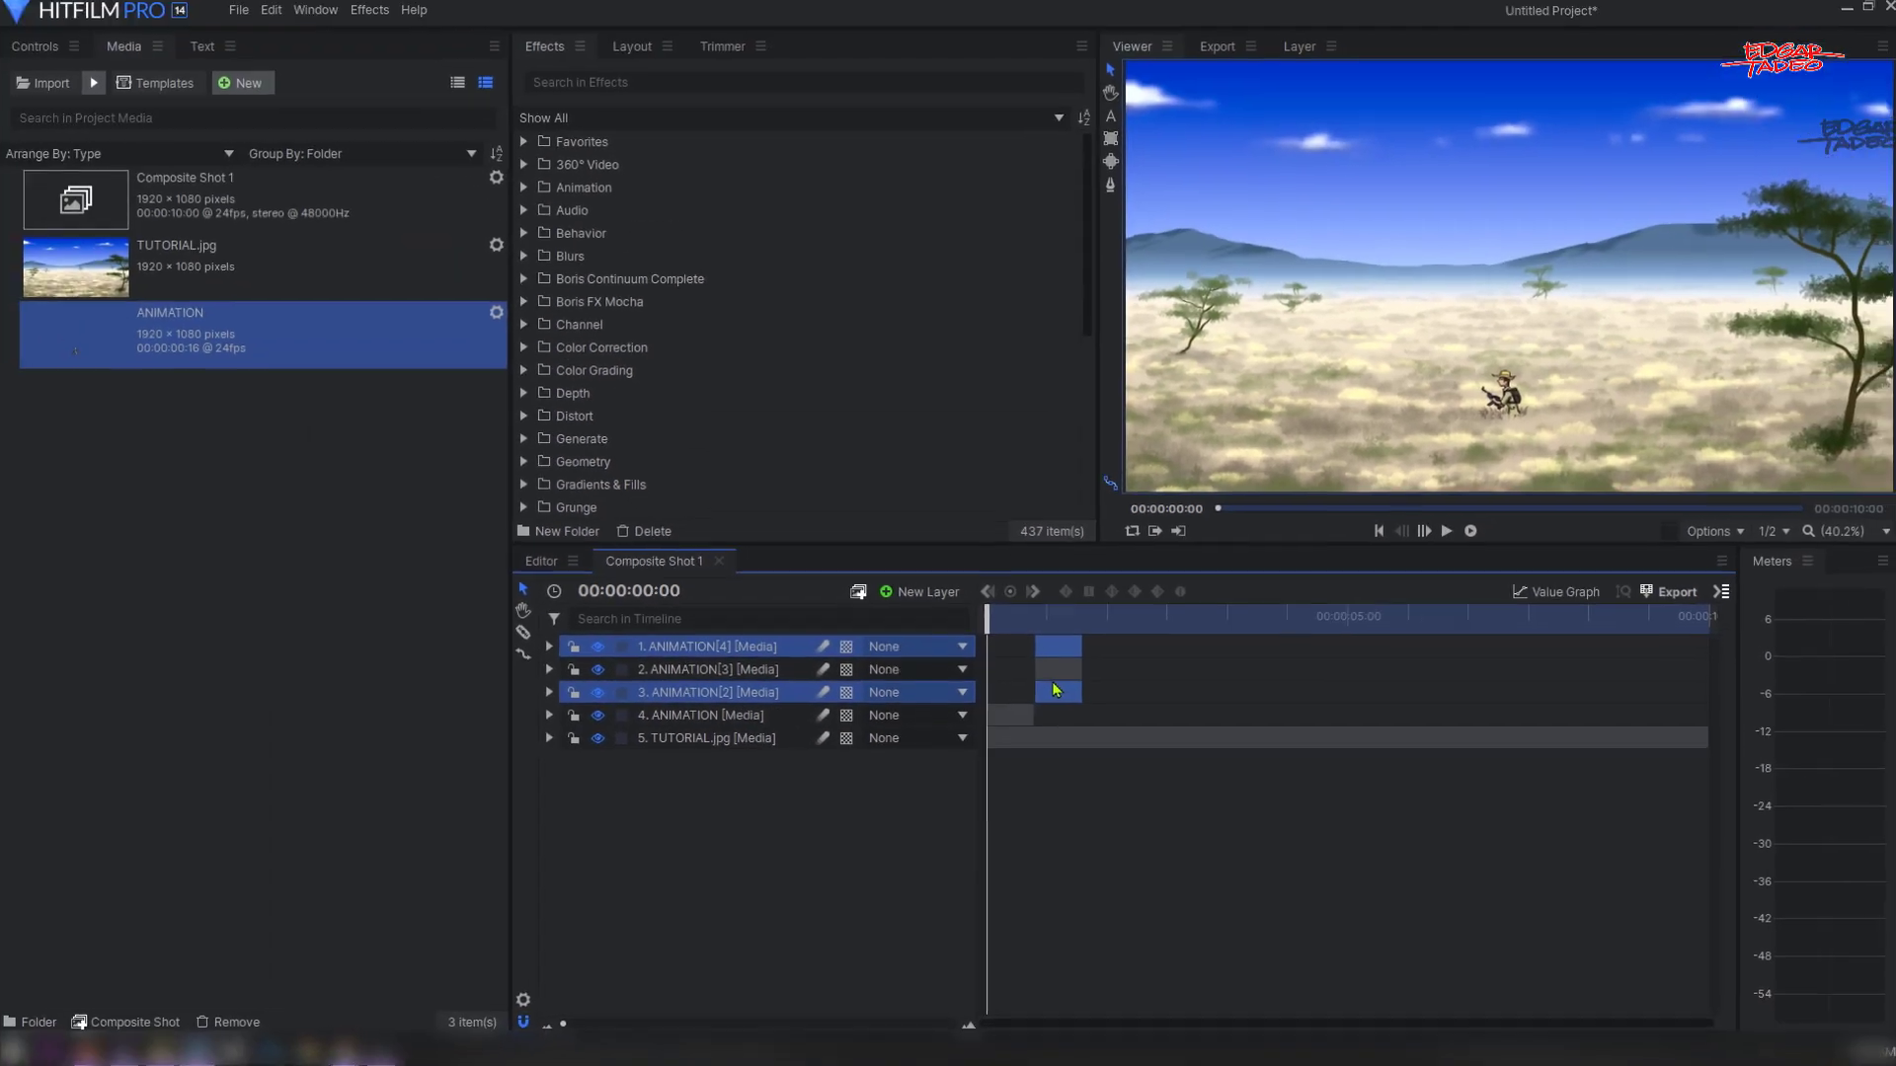
ctrl+click(1057, 670)
ctrl+click(1057, 693)
drag(1062, 670, 1173, 656)
- Repeatedly duplicate the block of four ANIMATION layers and place the copies in sequence to fill the ten-second timeline
click(1007, 716)
shift+click(1153, 648)
key(ctrl+d)
drag(990, 716, 1681, 769)
key(ctrl+d)
key(ctrl+d)
click(1575, 696)
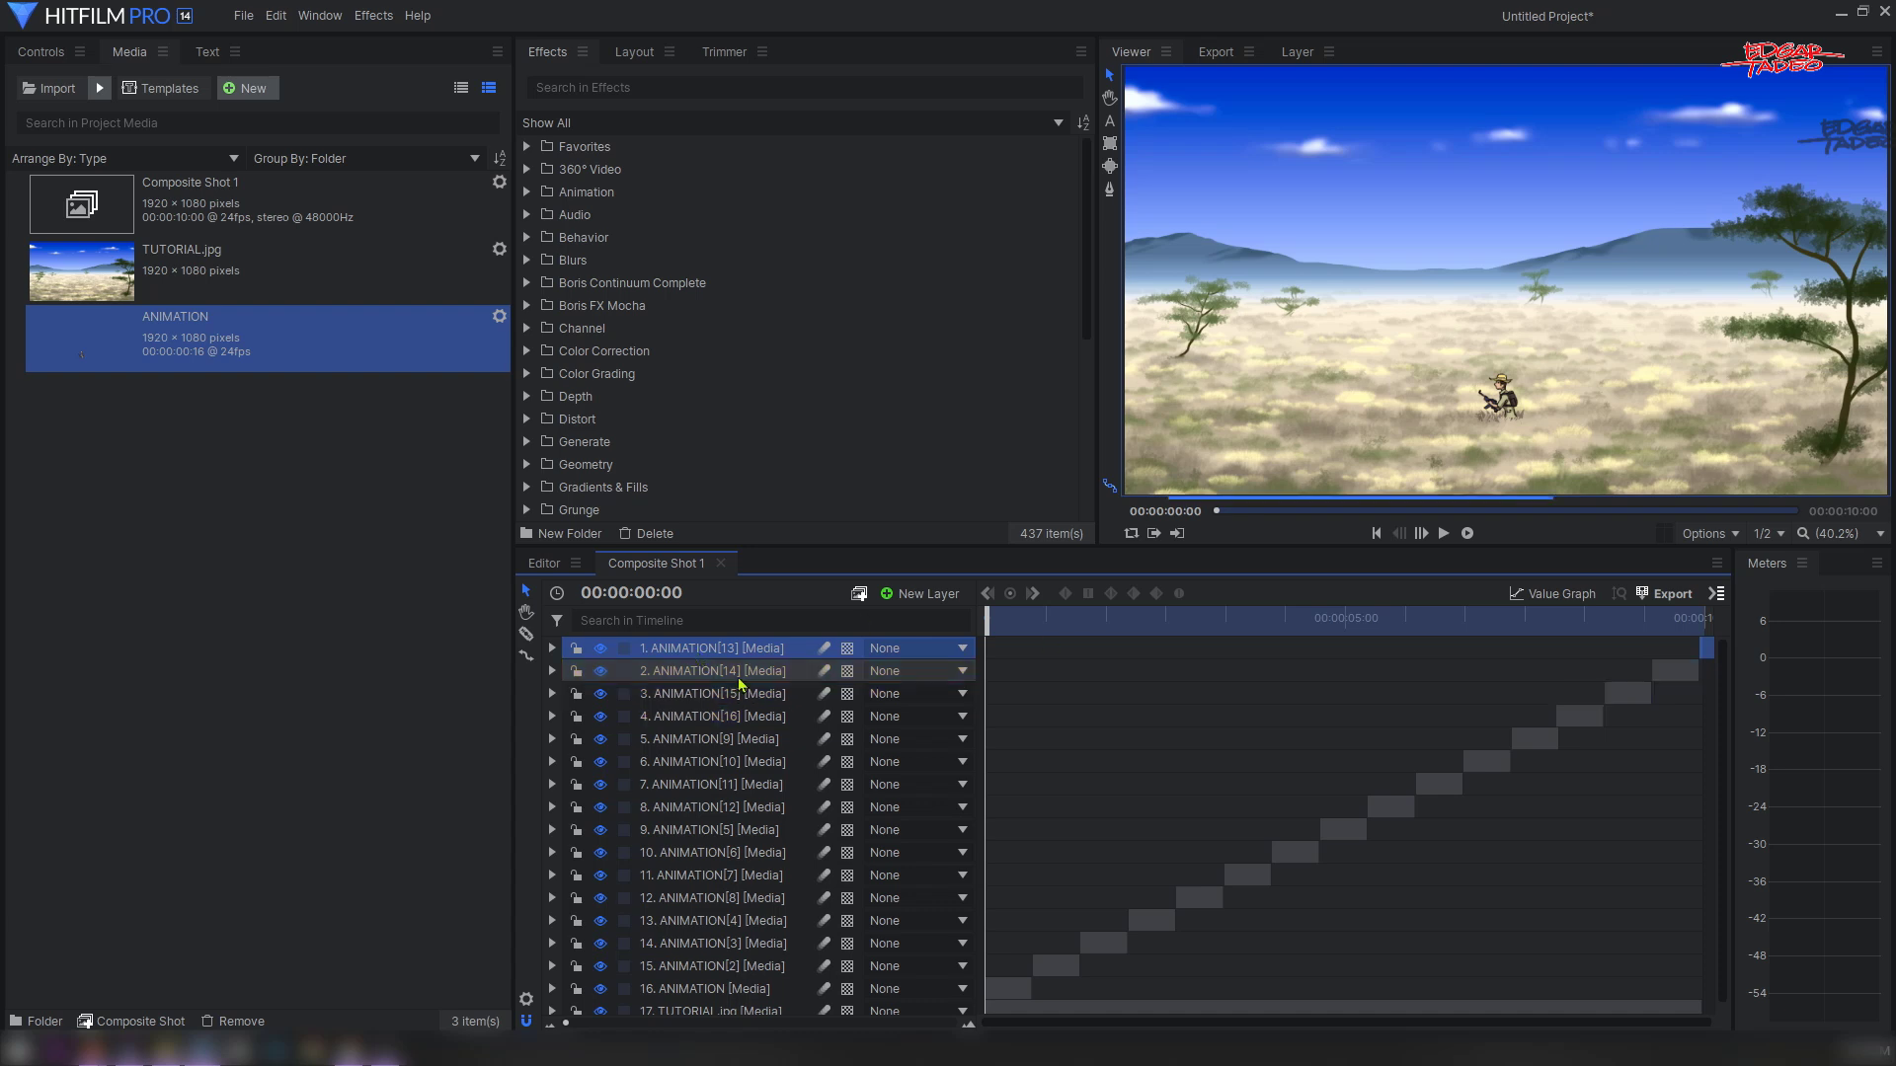
- Delete the surplus ANIMATION layer at the timeline's end and keep the last three copies flush with the preceding clip
key(Delete)
click(1679, 652)
ctrl+click(1580, 694)
ctrl+click(1629, 672)
drag(1574, 691, 1577, 693)
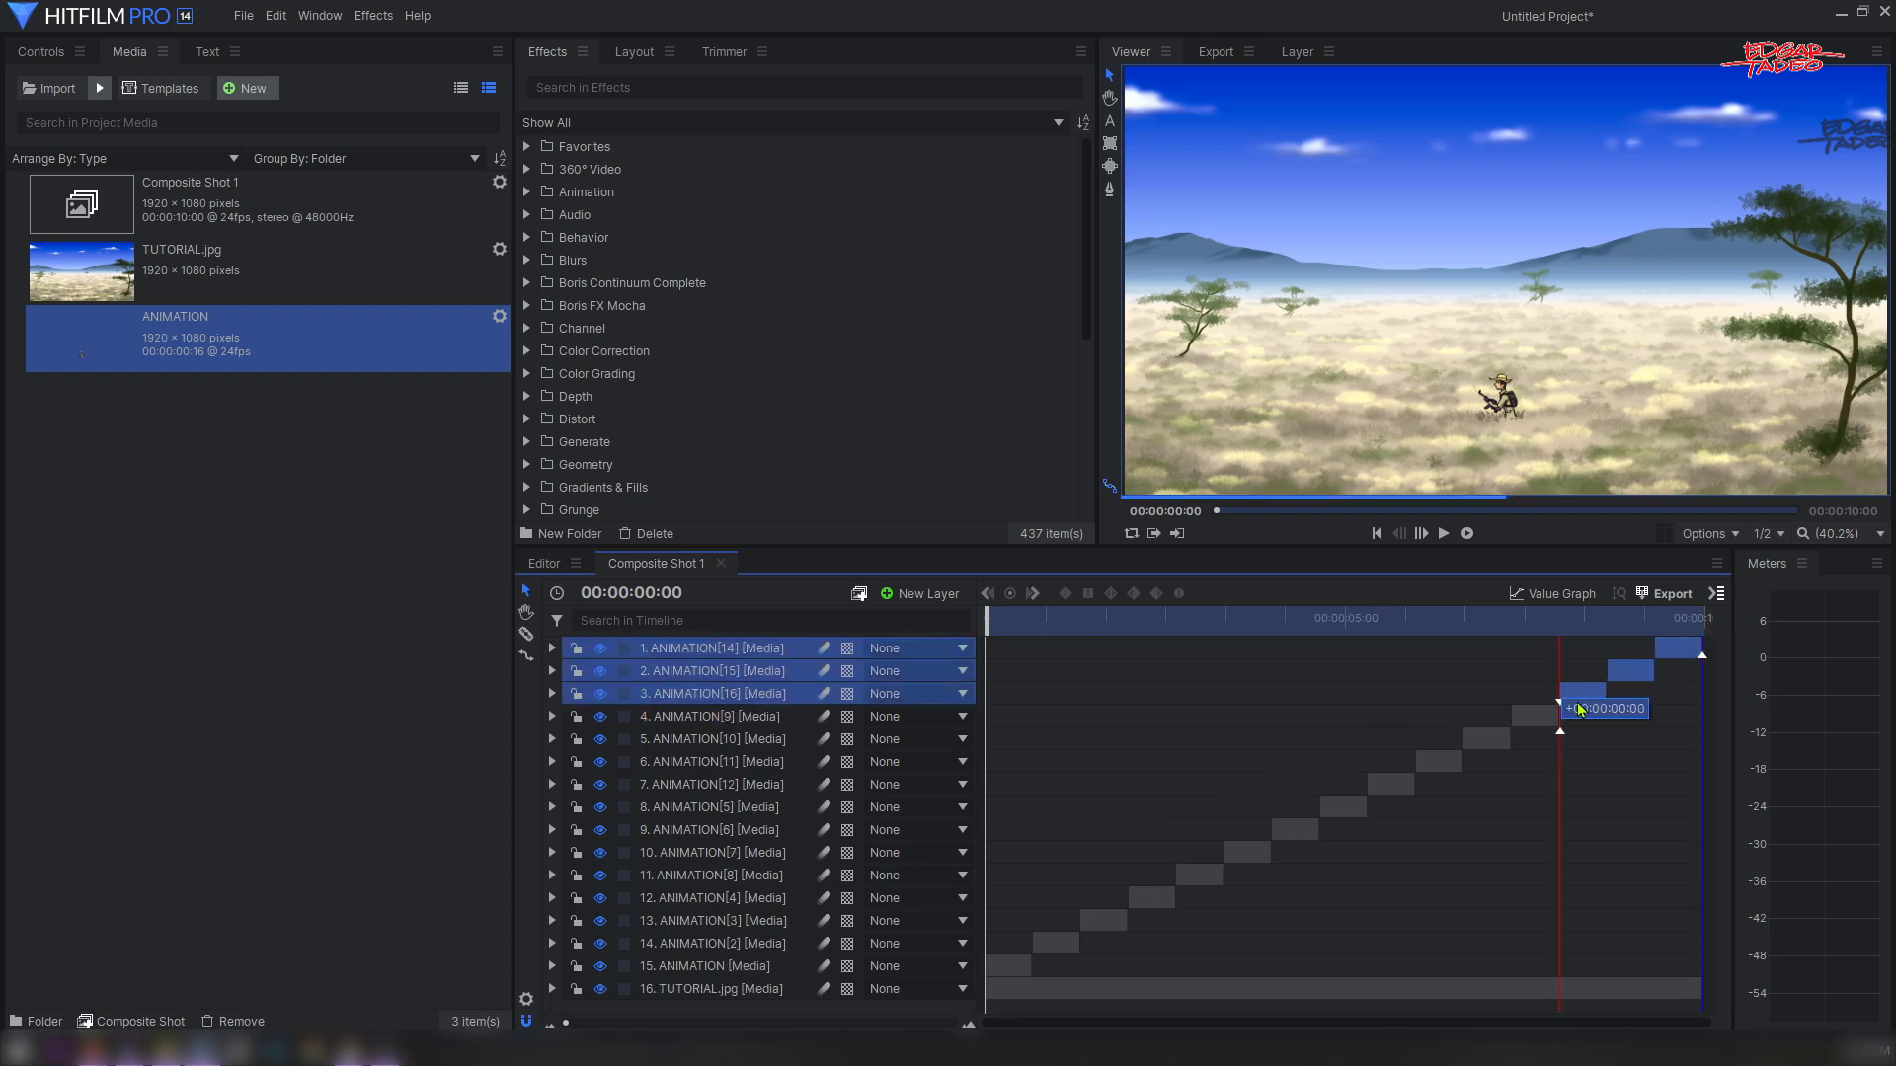
click(1137, 703)
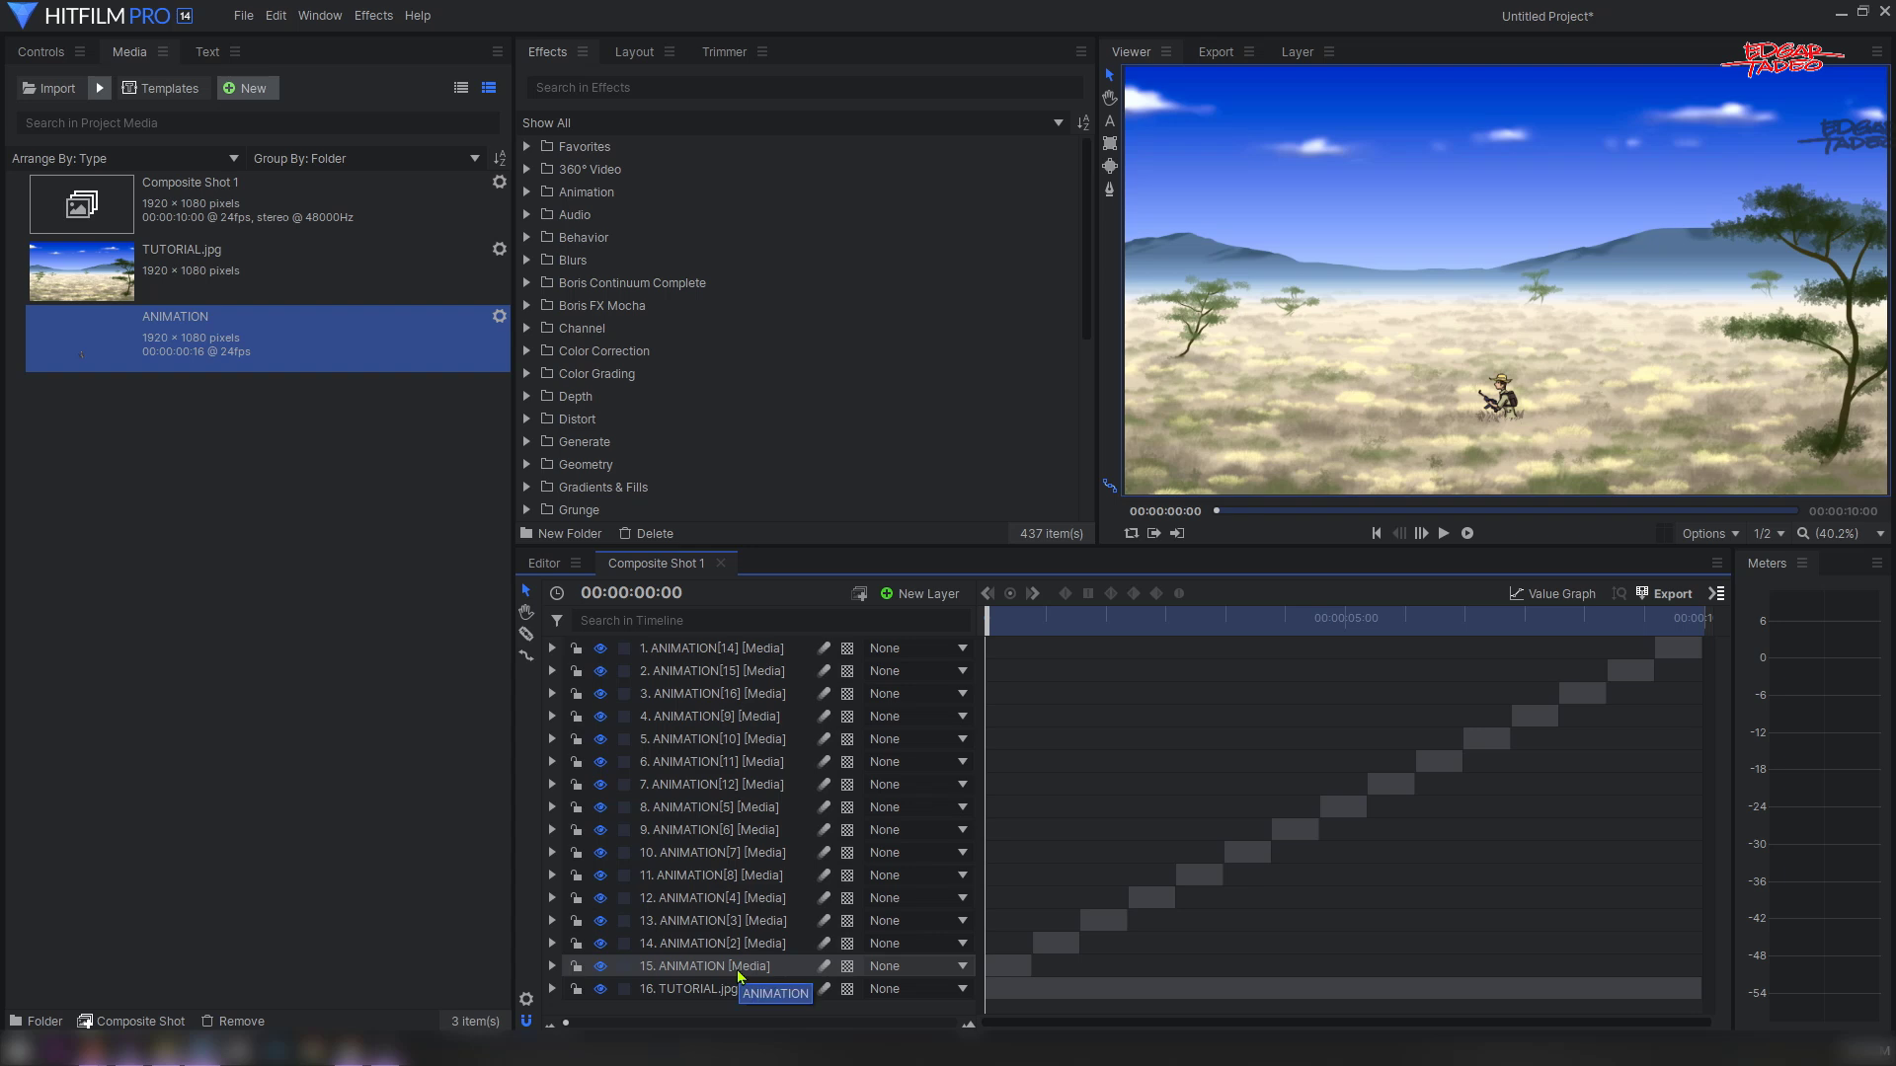
- Nest all ANIMATION layers, without TUTORIAL.jpg, into a new composite shot and return to the Composite Shot 1 timeline
key(ctrl+a)
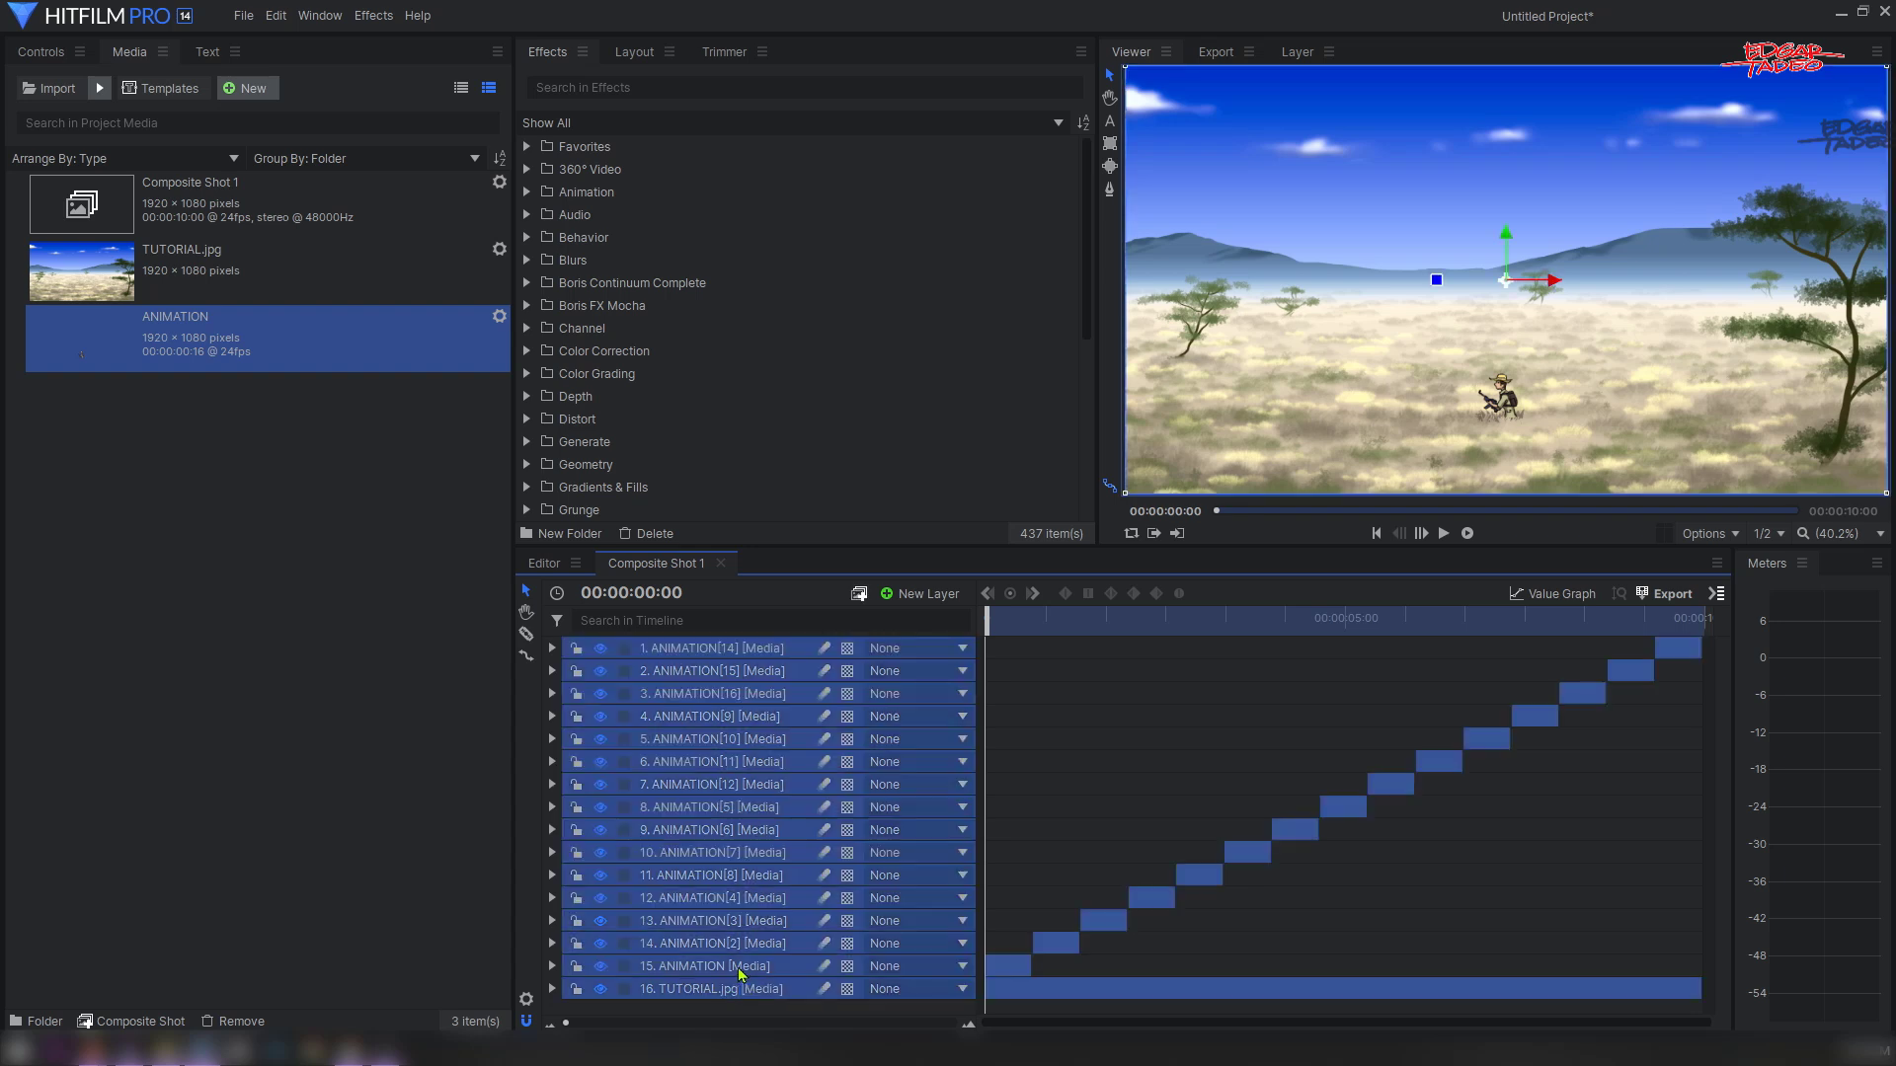
ctrl+click(675, 990)
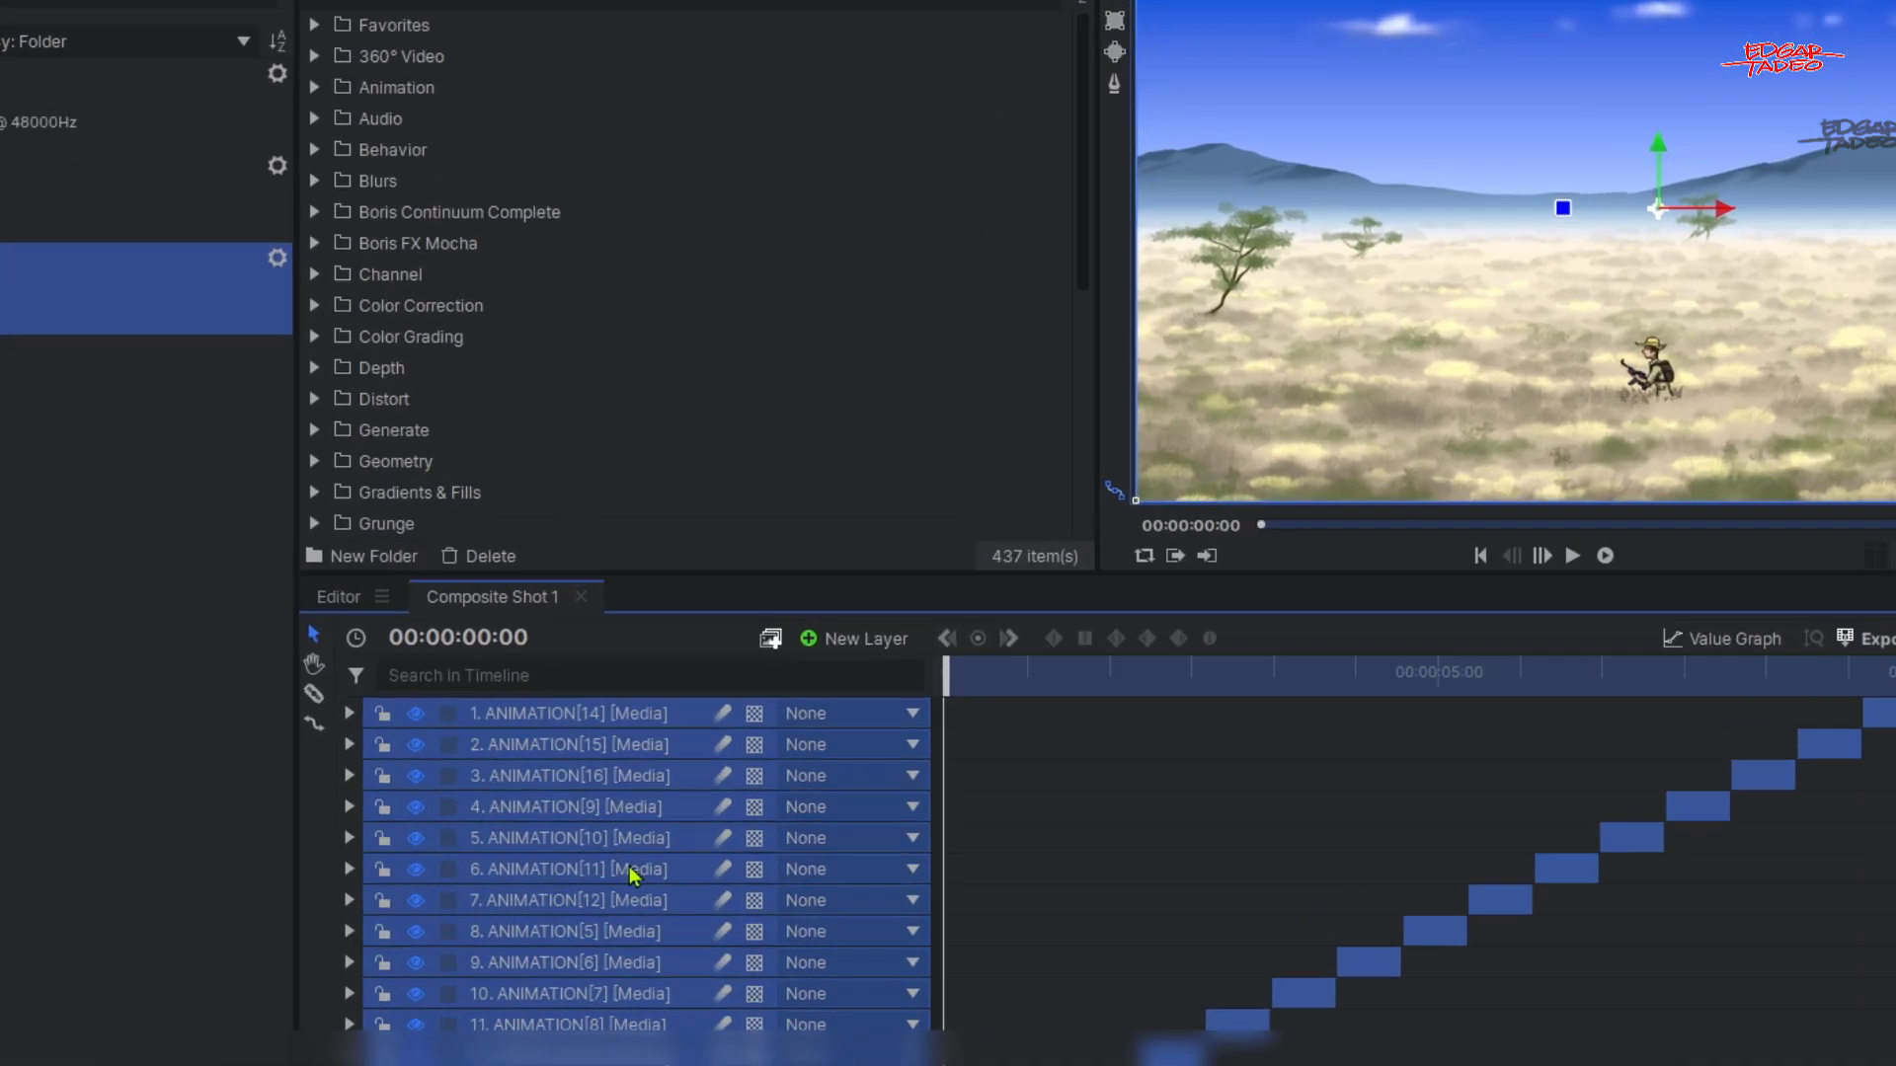
right_click(759, 766)
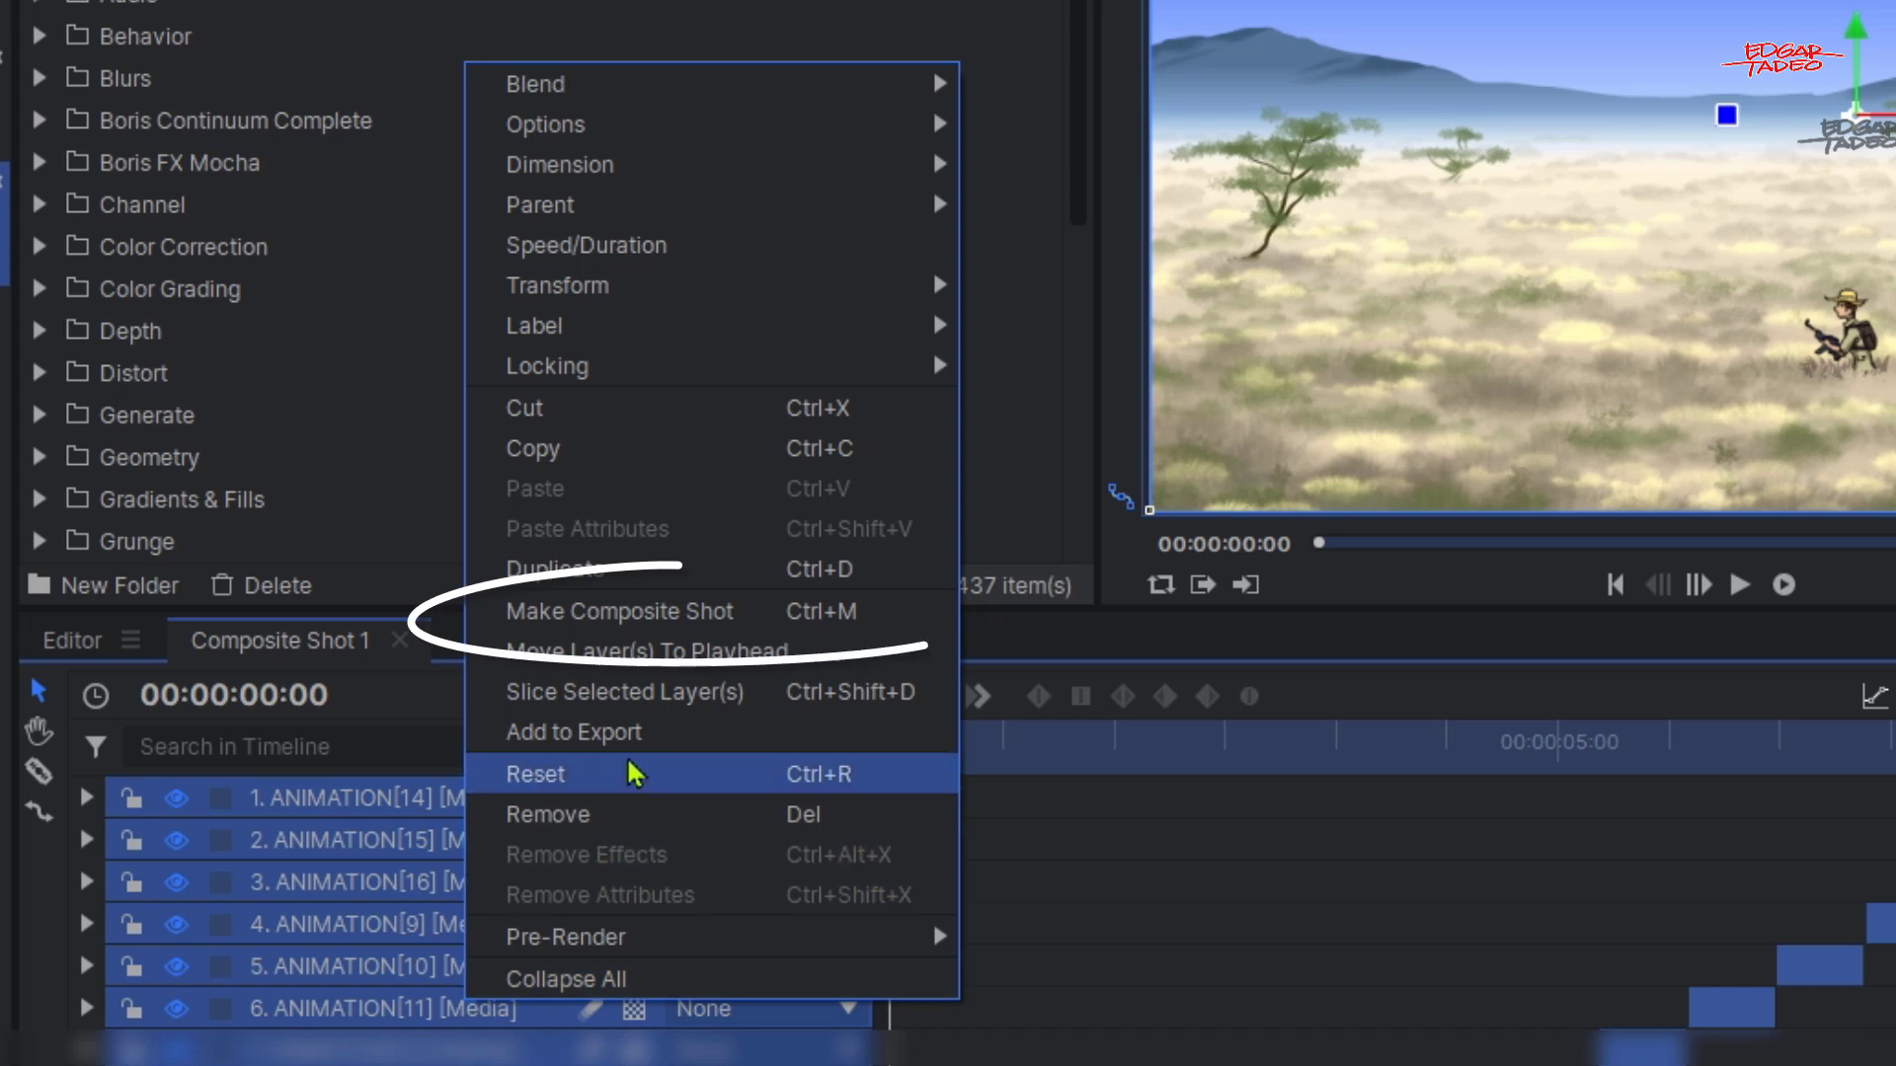
click(698, 614)
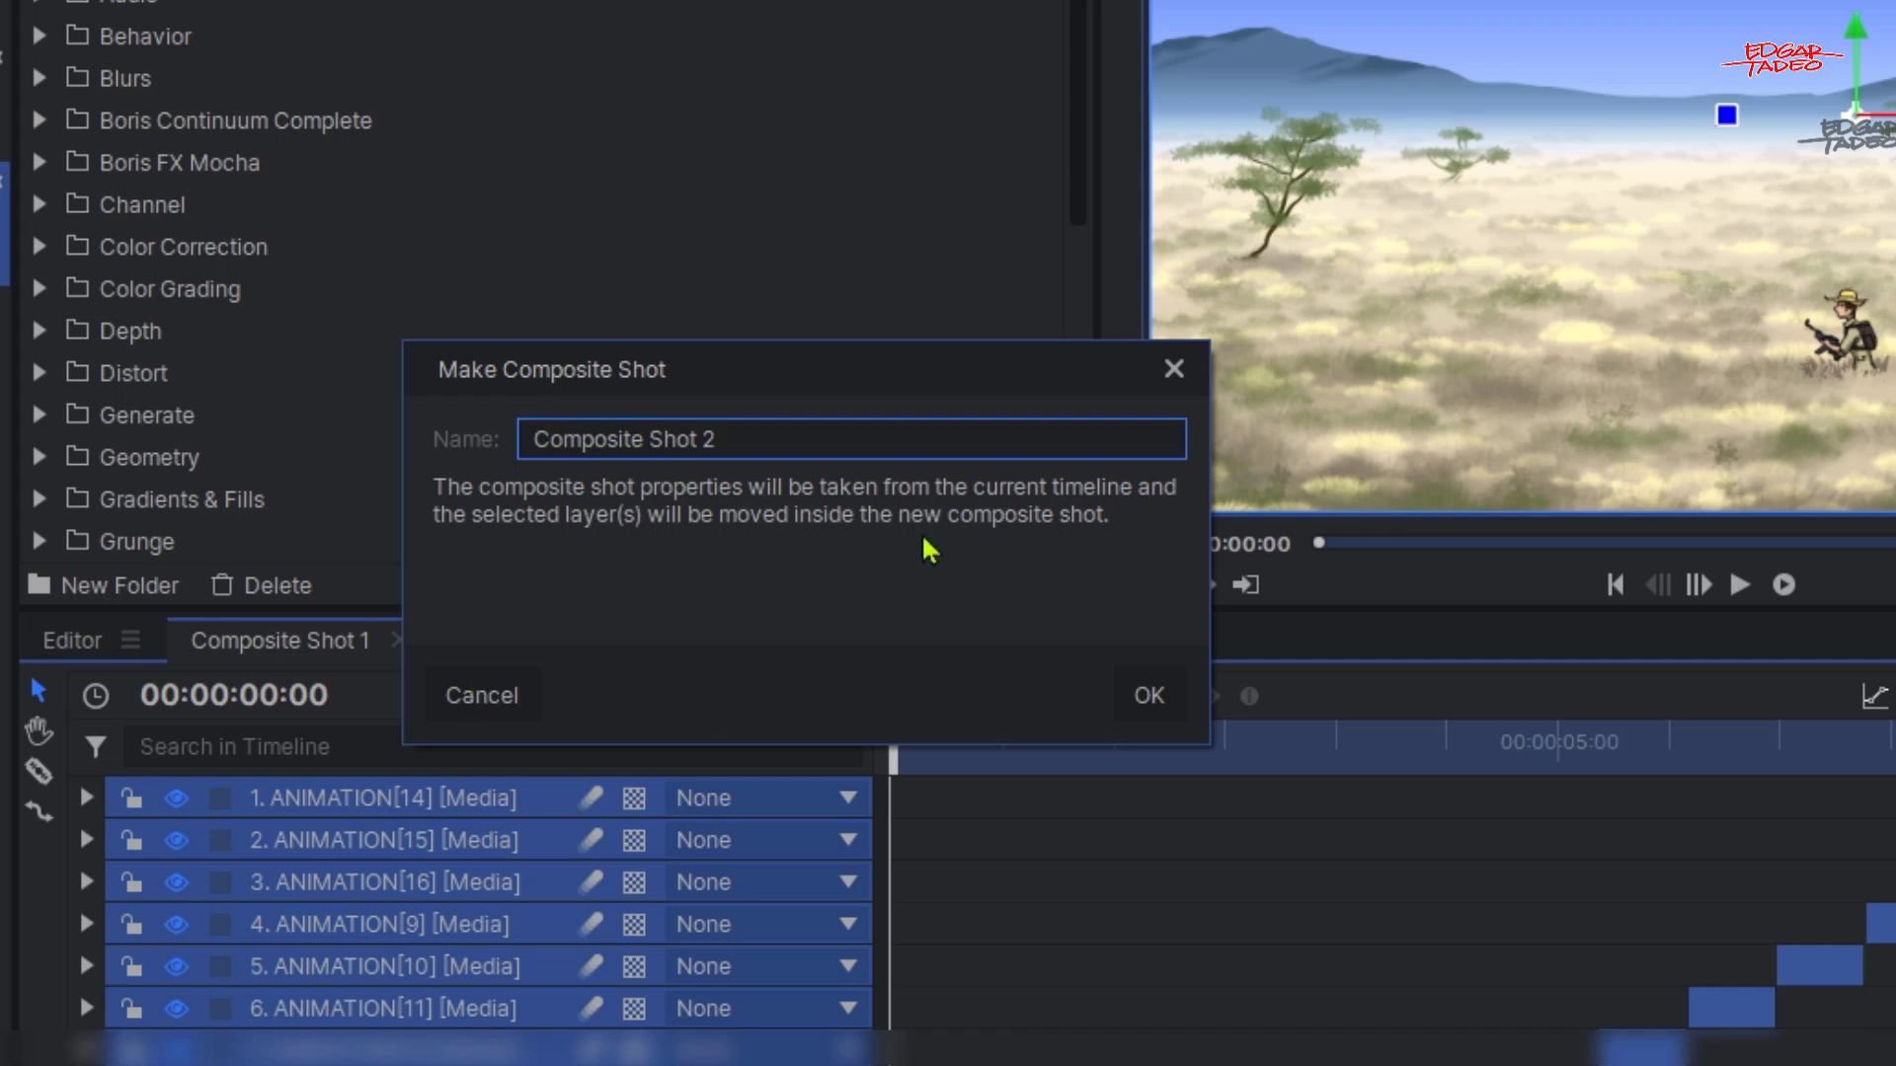
click(1146, 713)
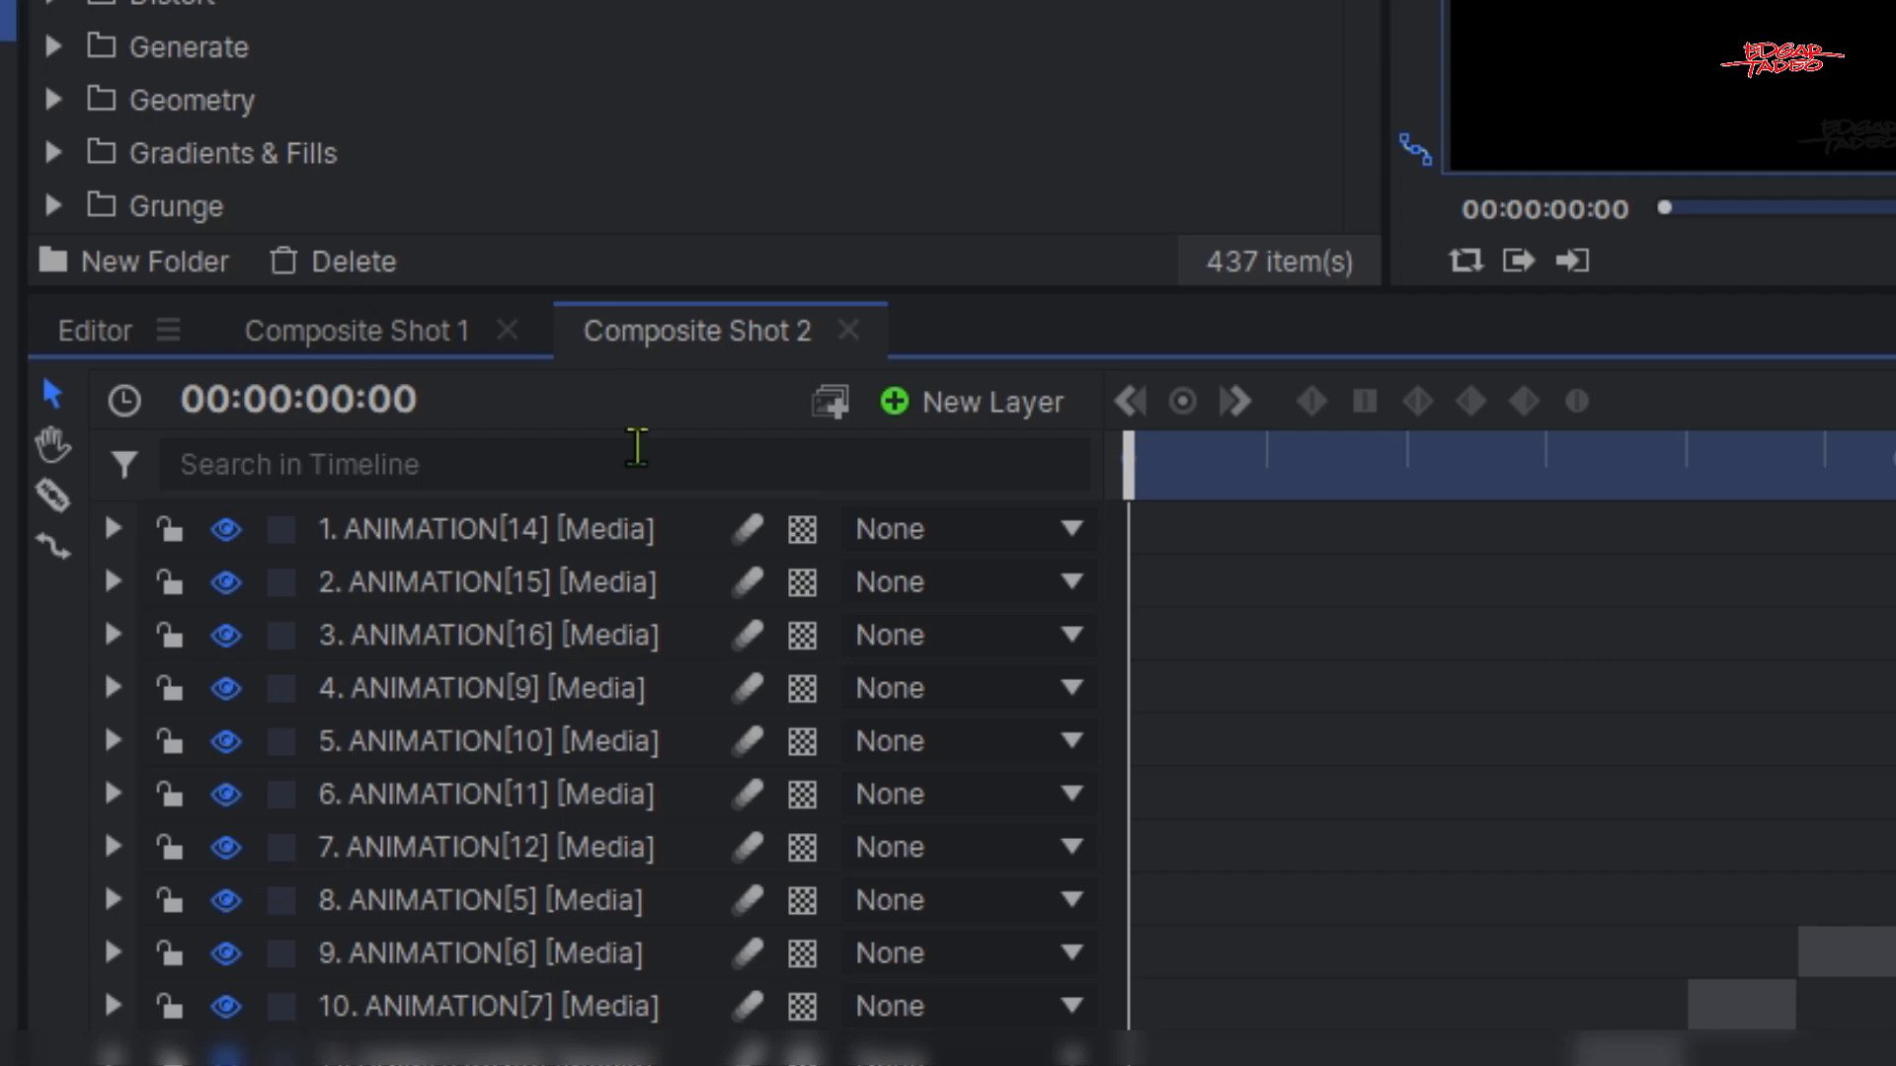
click(331, 346)
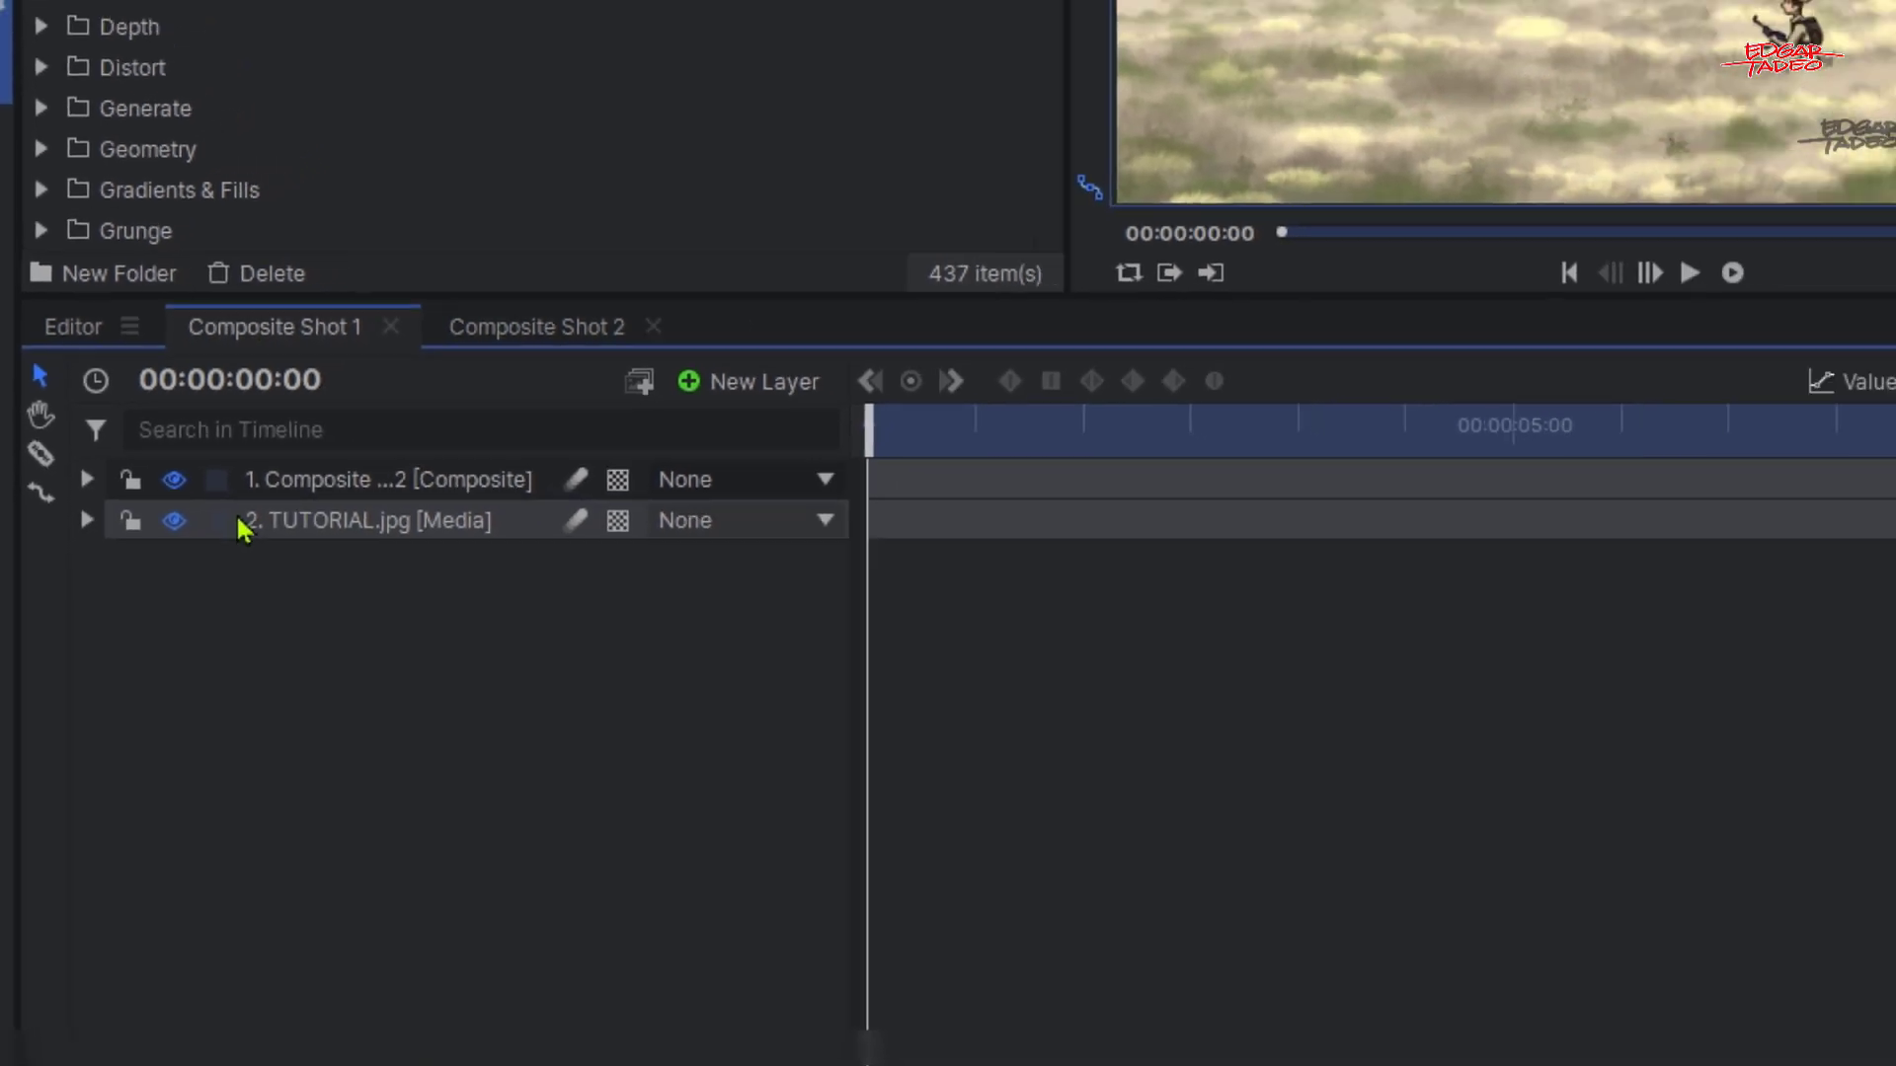
- Enable keyframing for the nested composite layer's Position with a first keyframe at 00:00:00:00
click(393, 497)
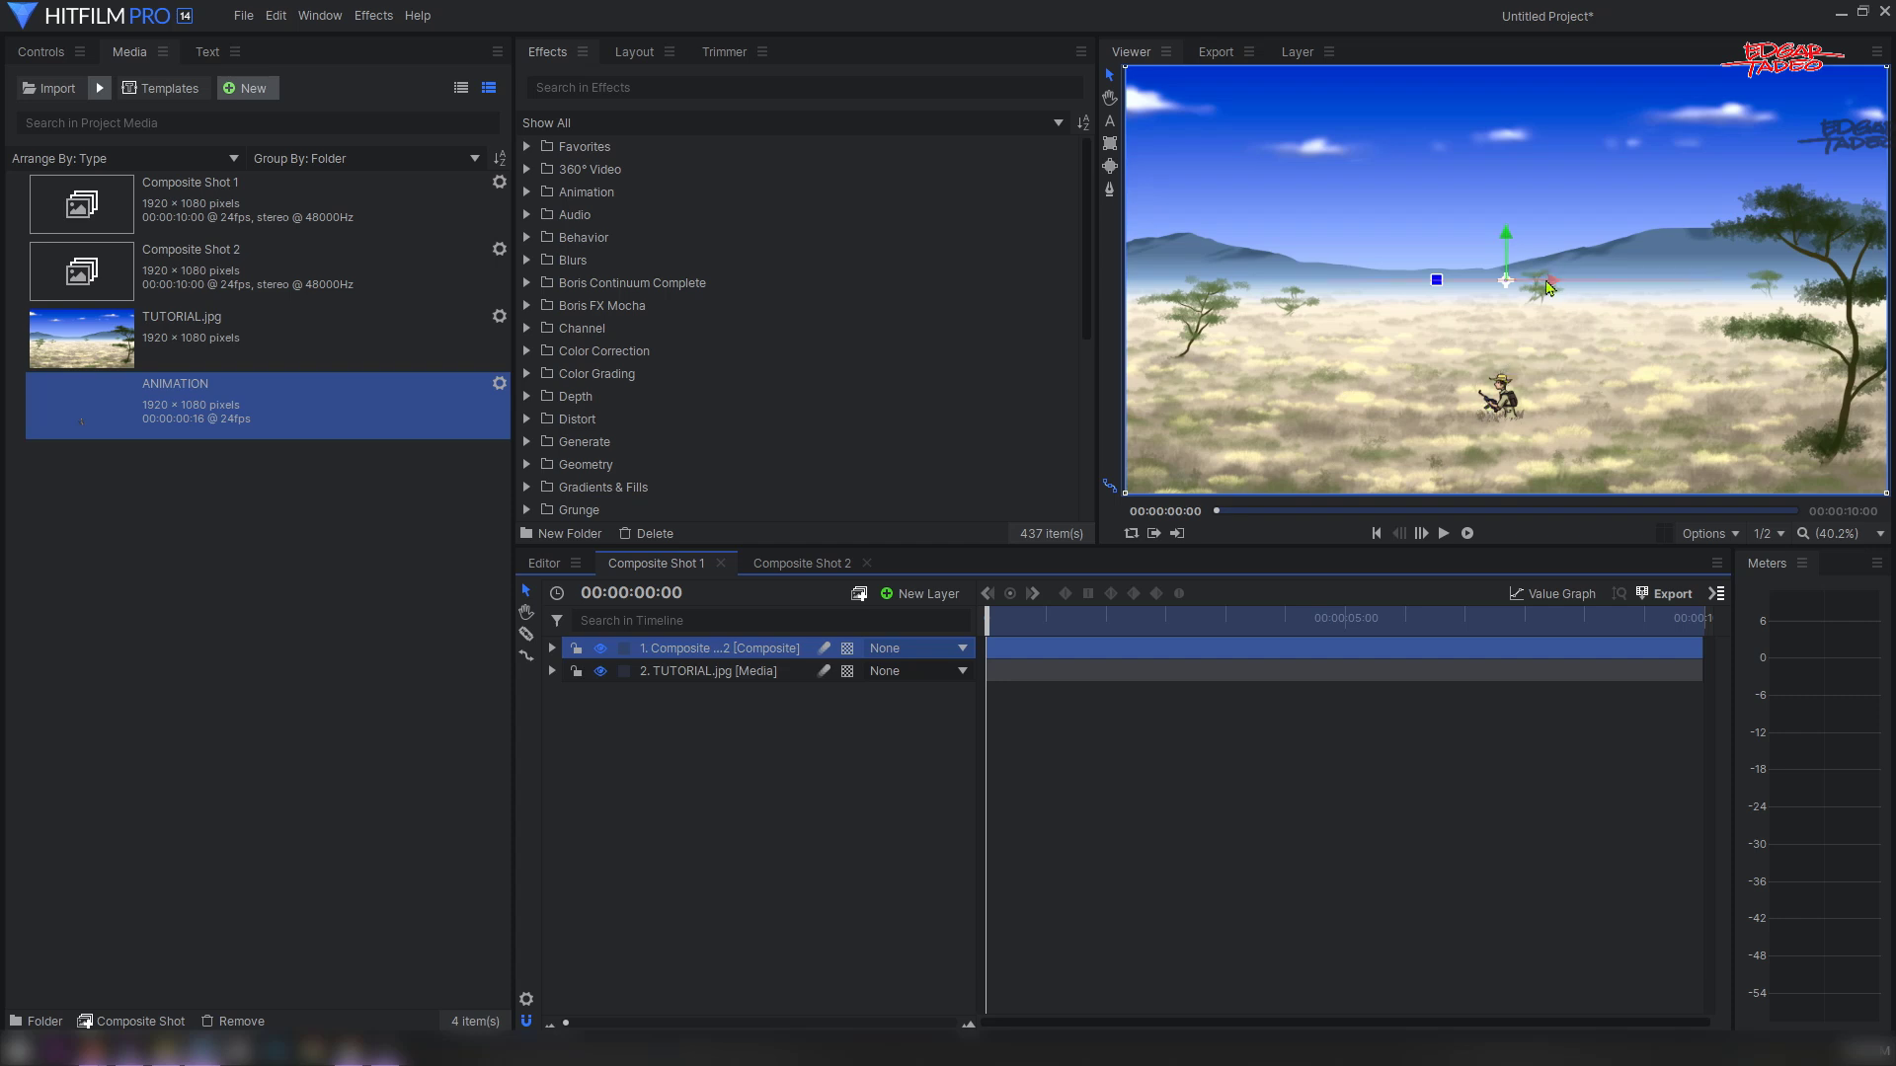
drag(1548, 287, 1604, 464)
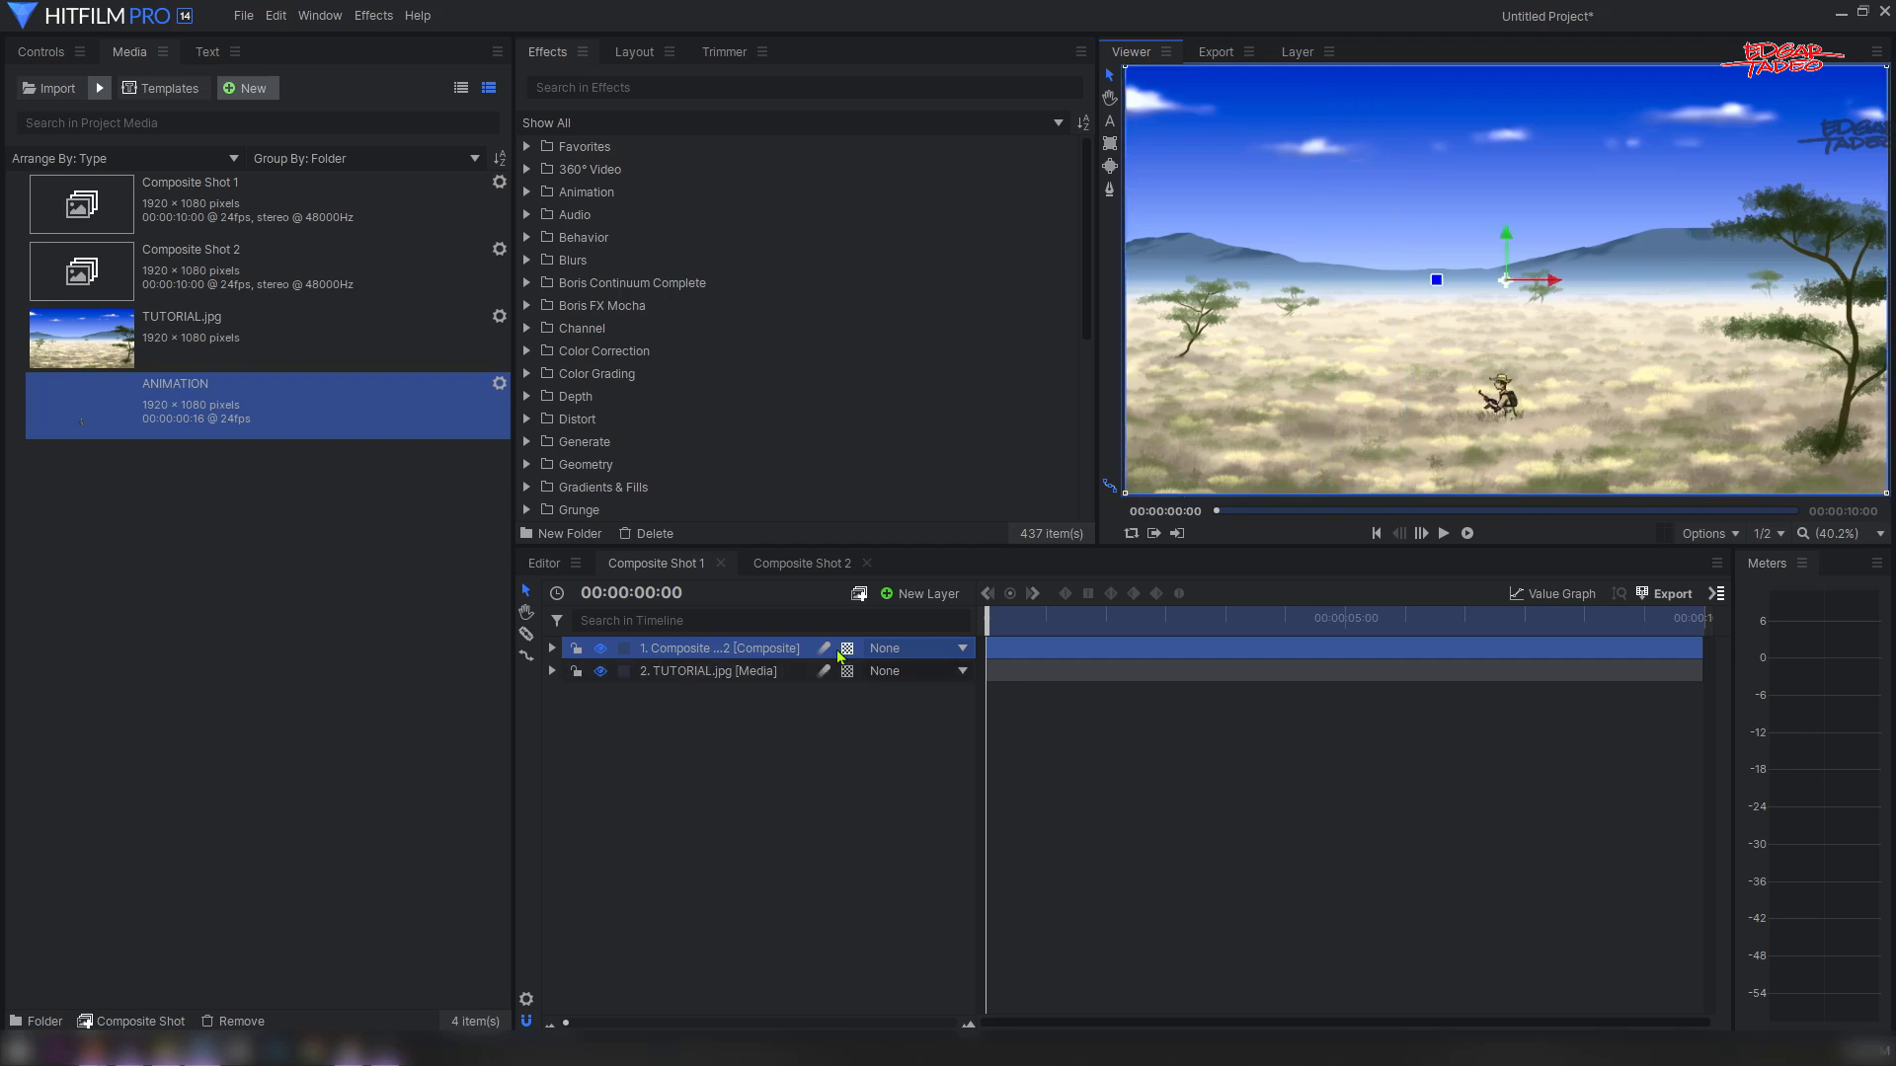
click(551, 648)
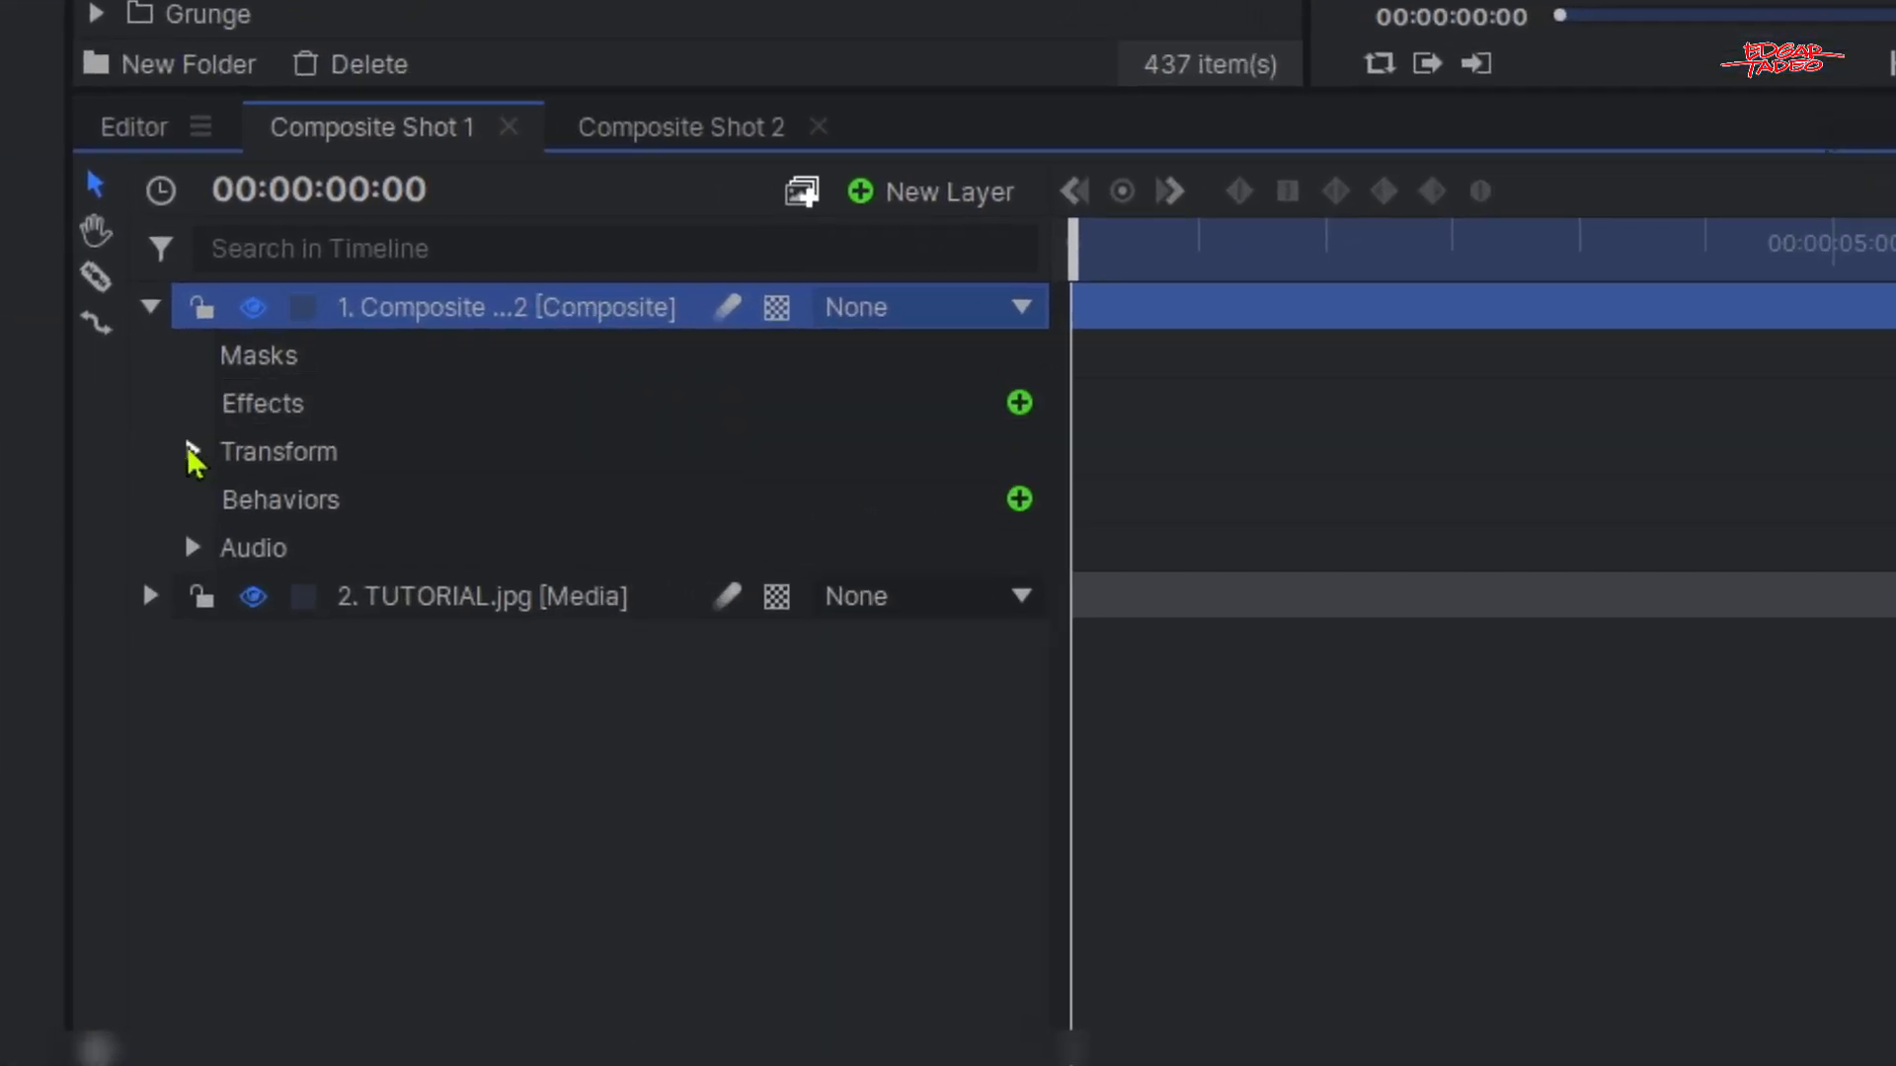
click(193, 452)
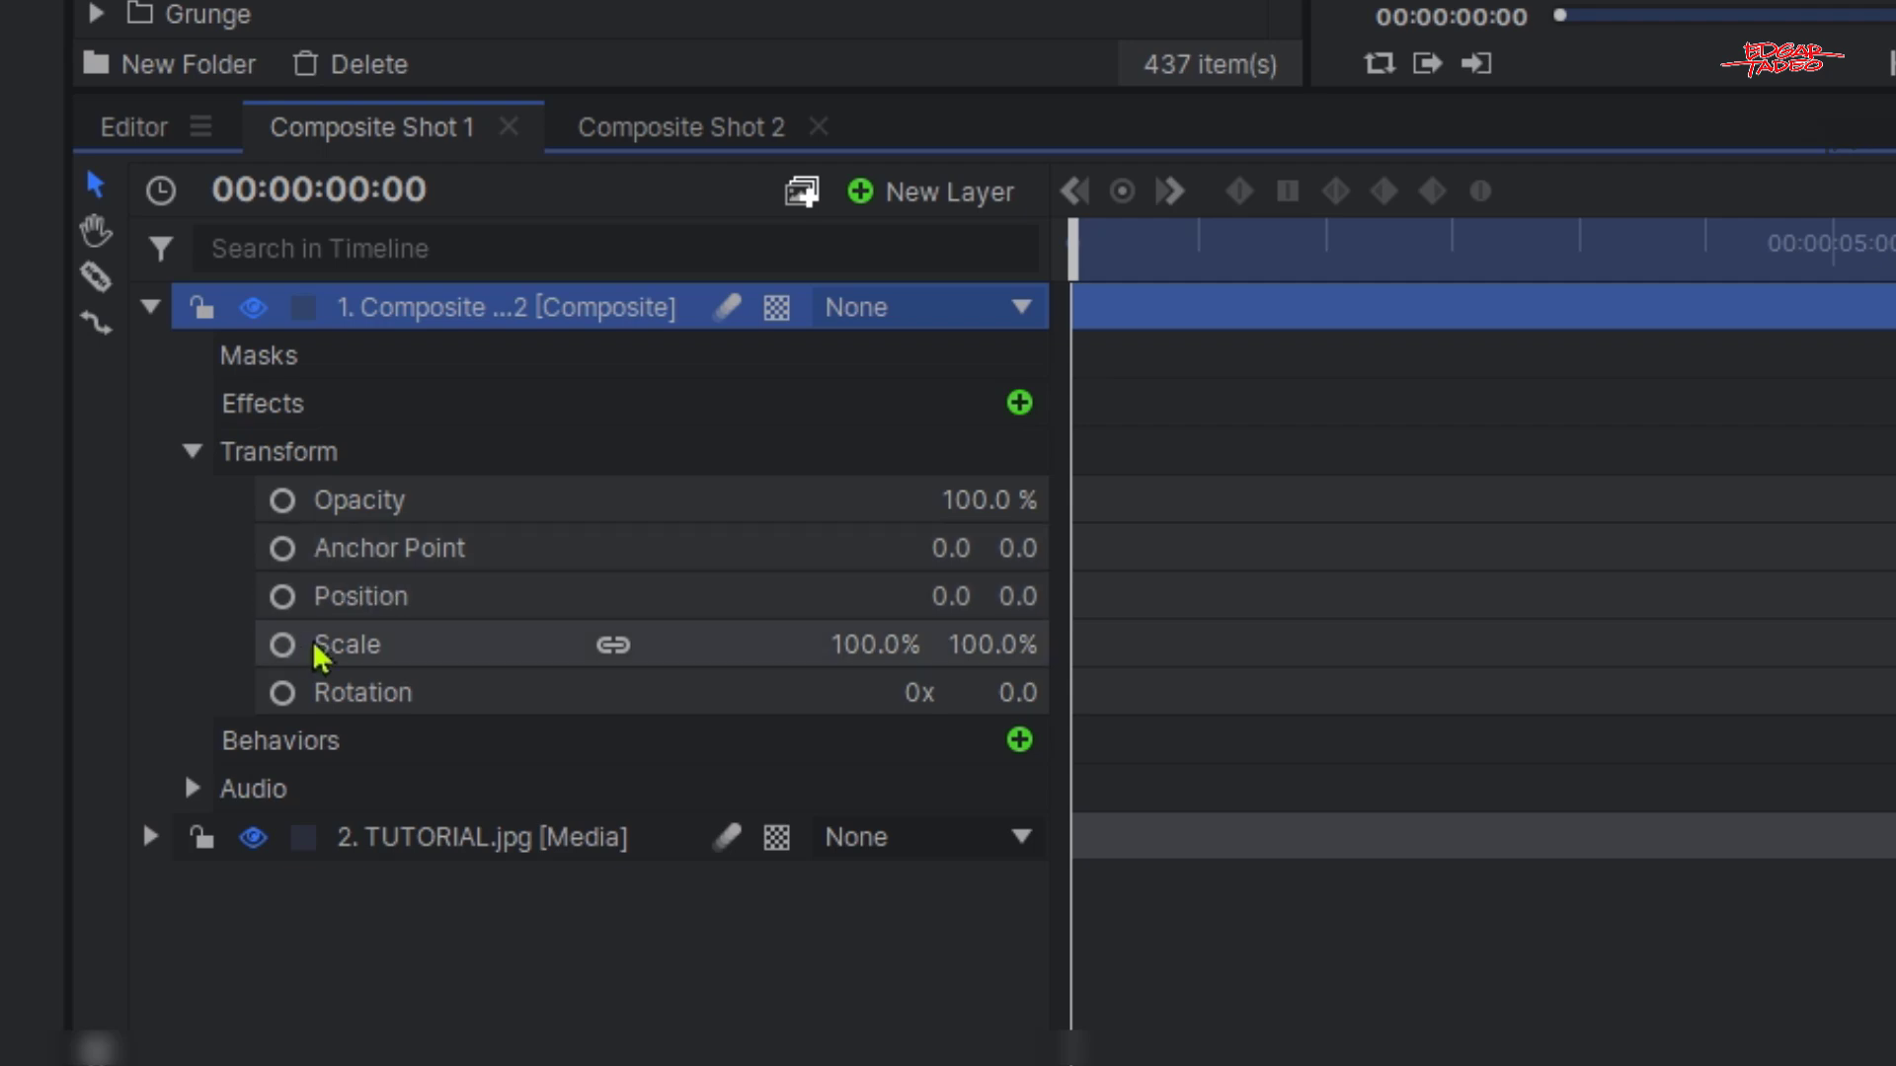
click(411, 598)
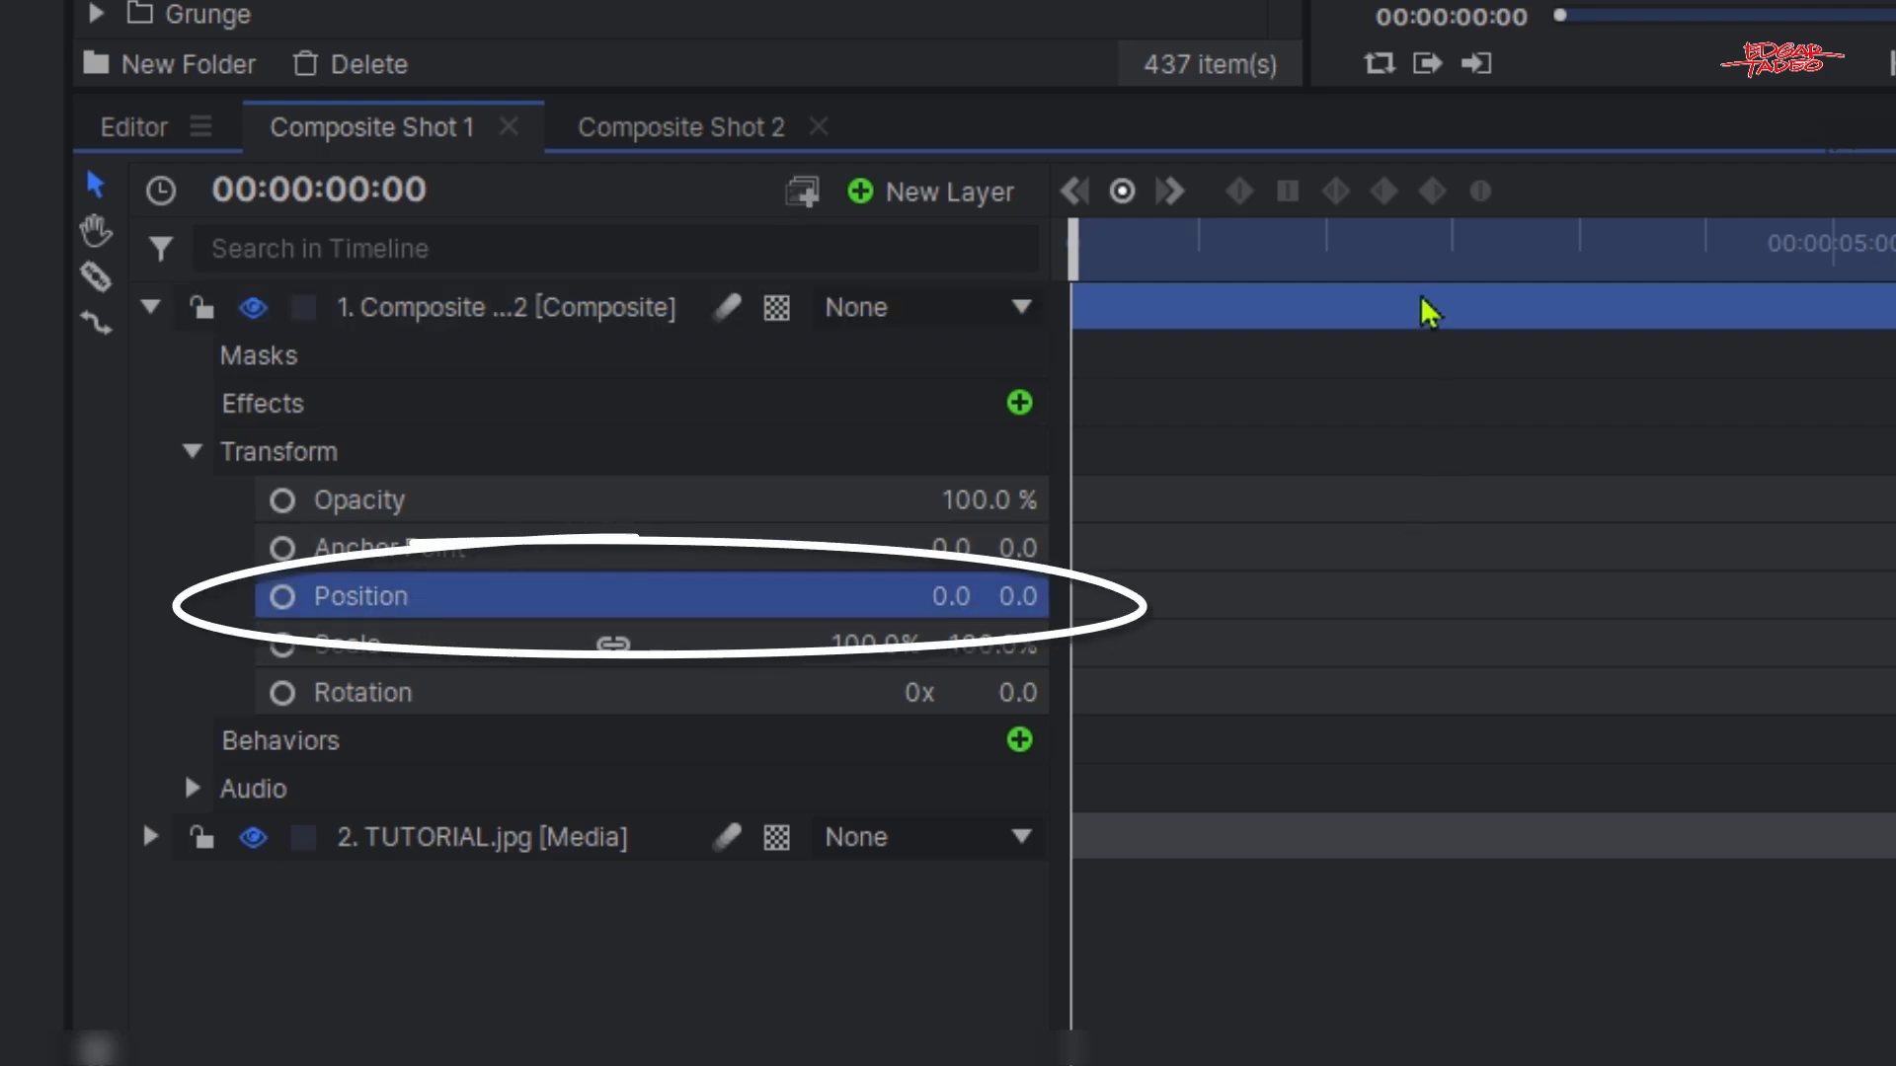
click(1363, 243)
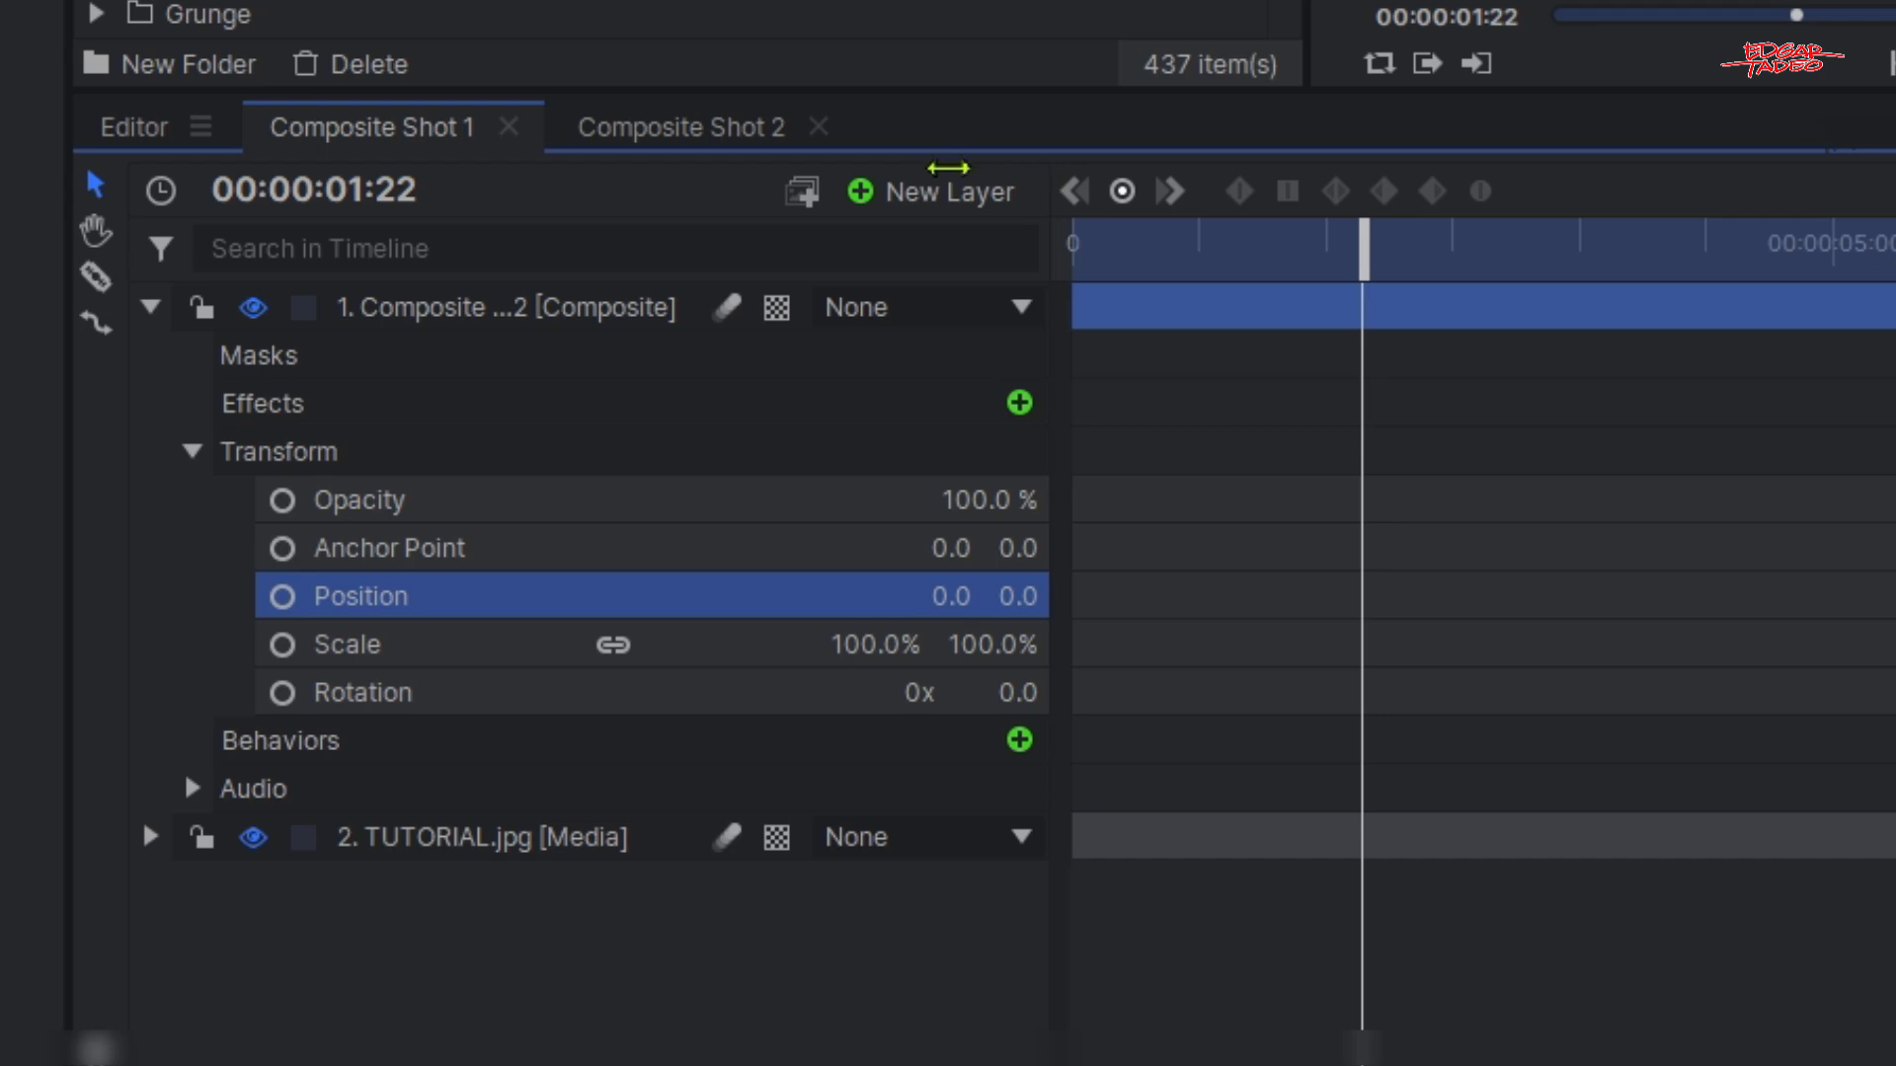
click(1123, 277)
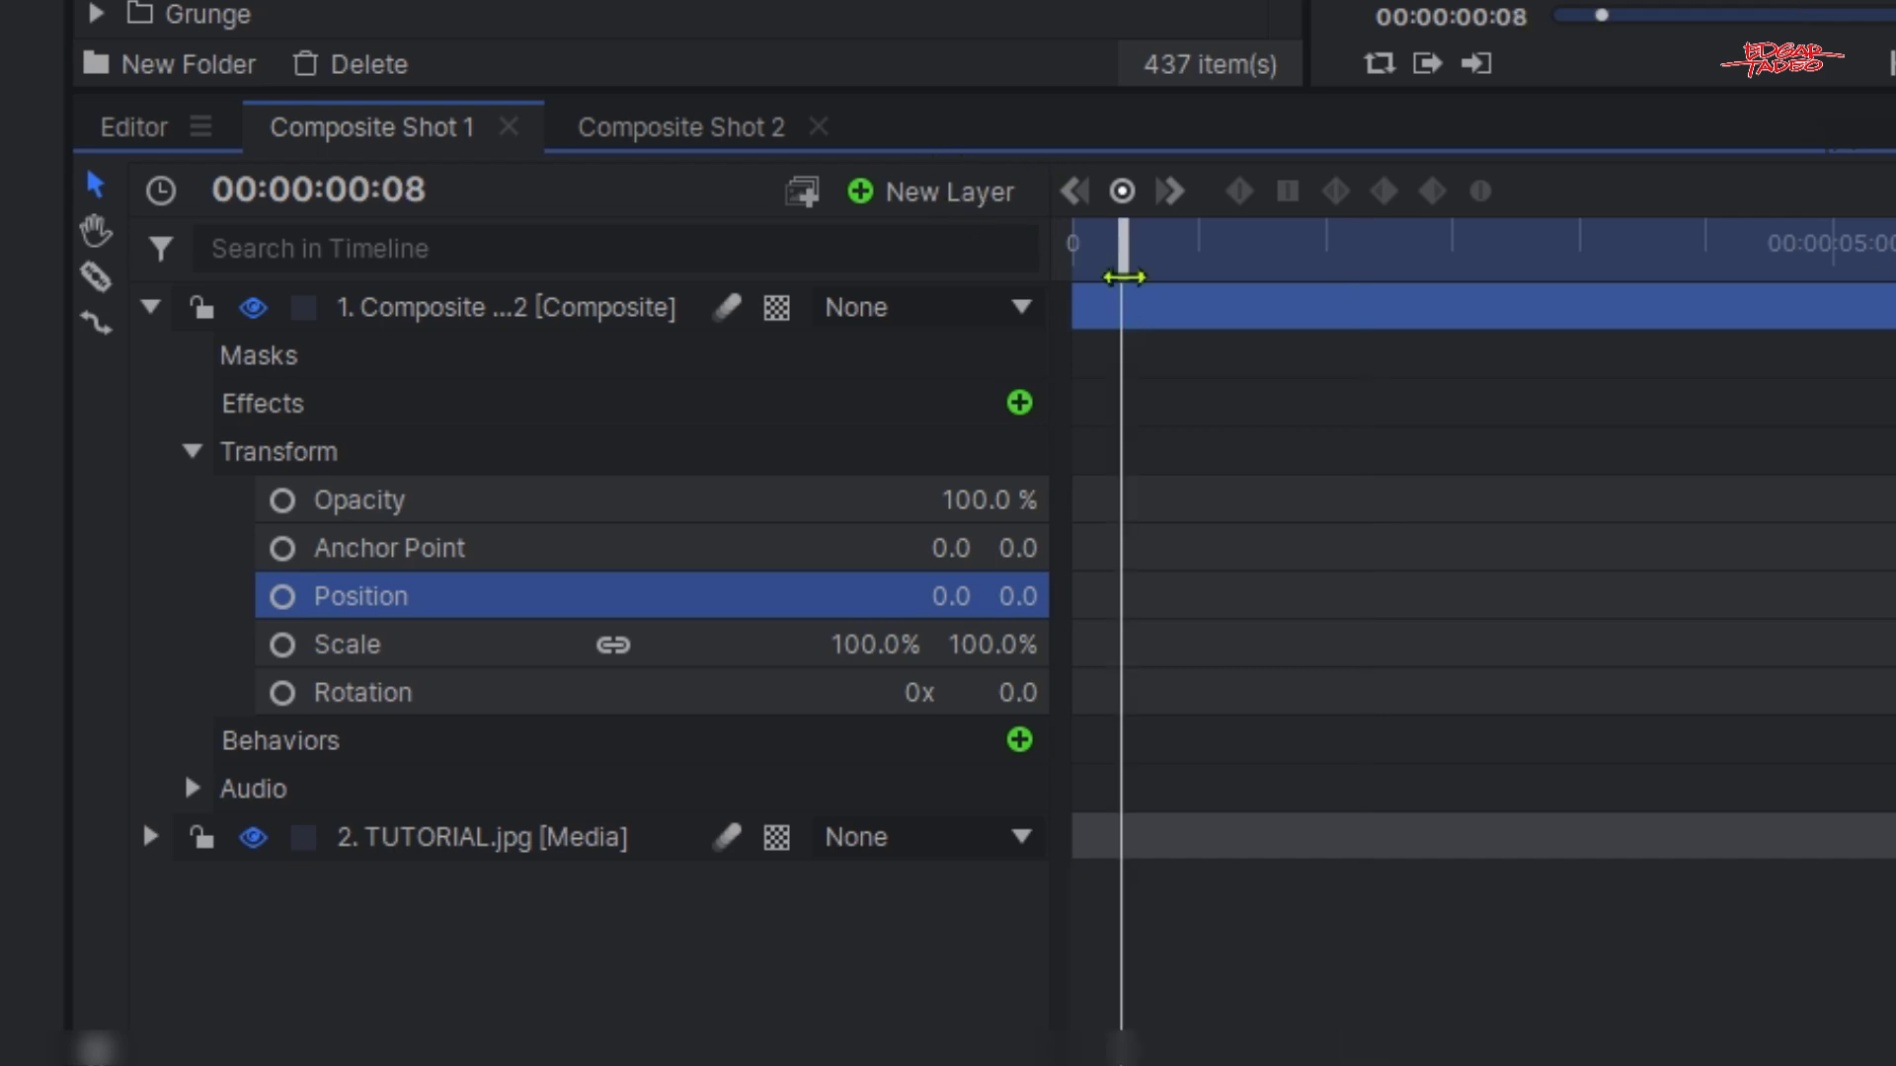
drag(1123, 277, 1033, 296)
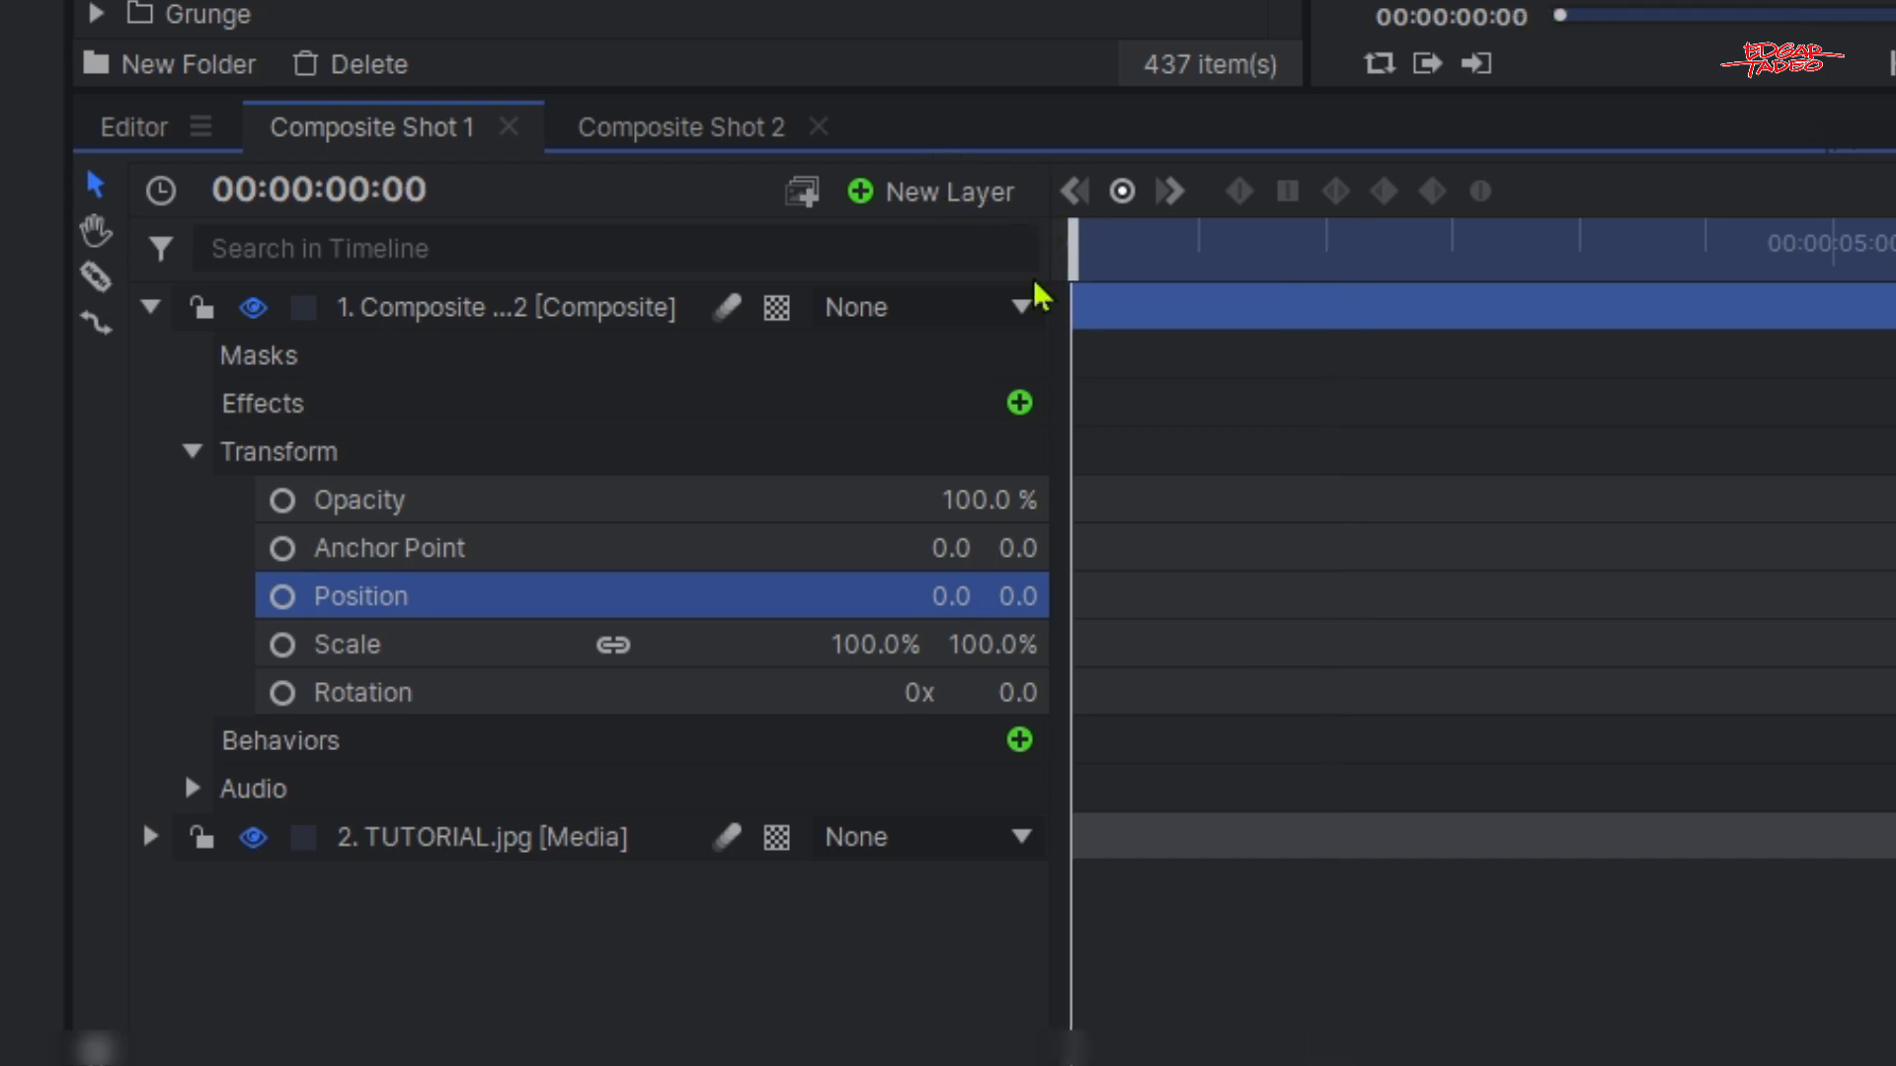
click(284, 601)
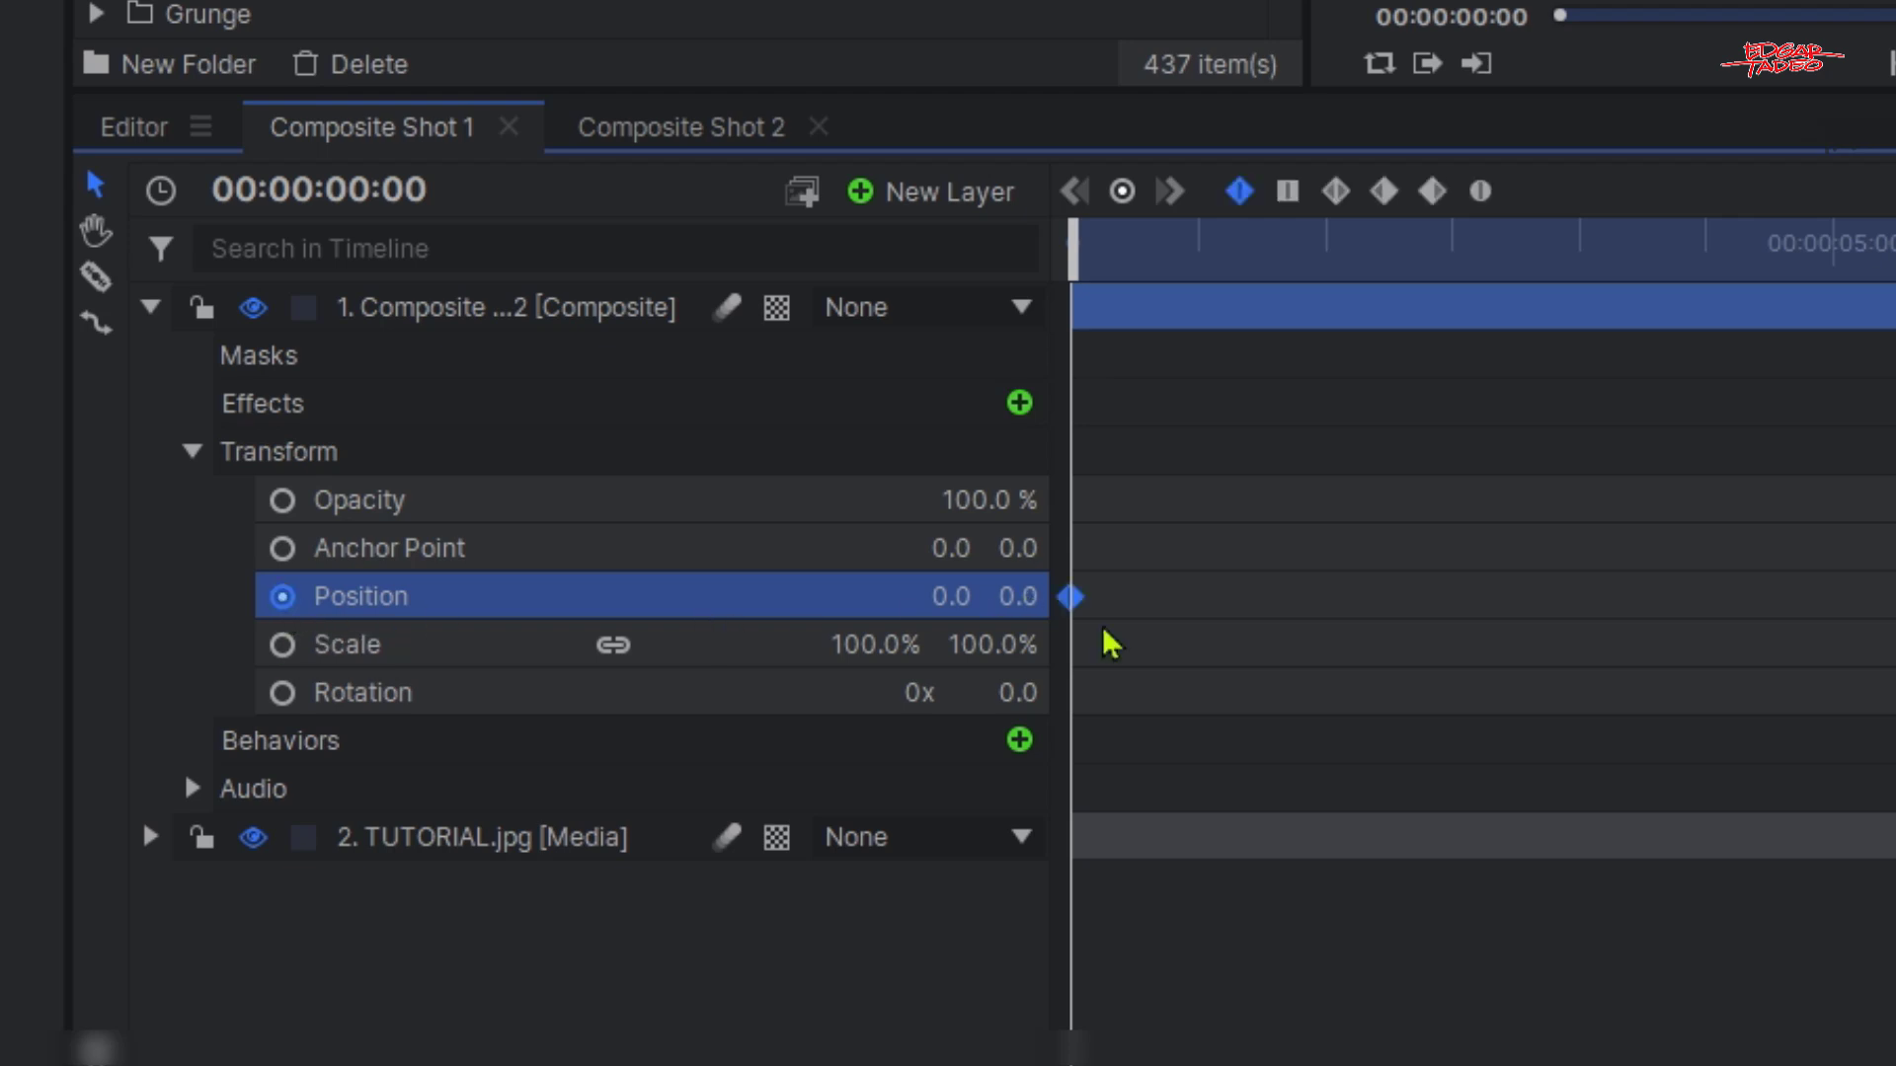
- Move the nested composite layer horizontally to X about 1042.7 at the first keyframe, taking the character out of the right side of the frame
mouse_move(1071, 596)
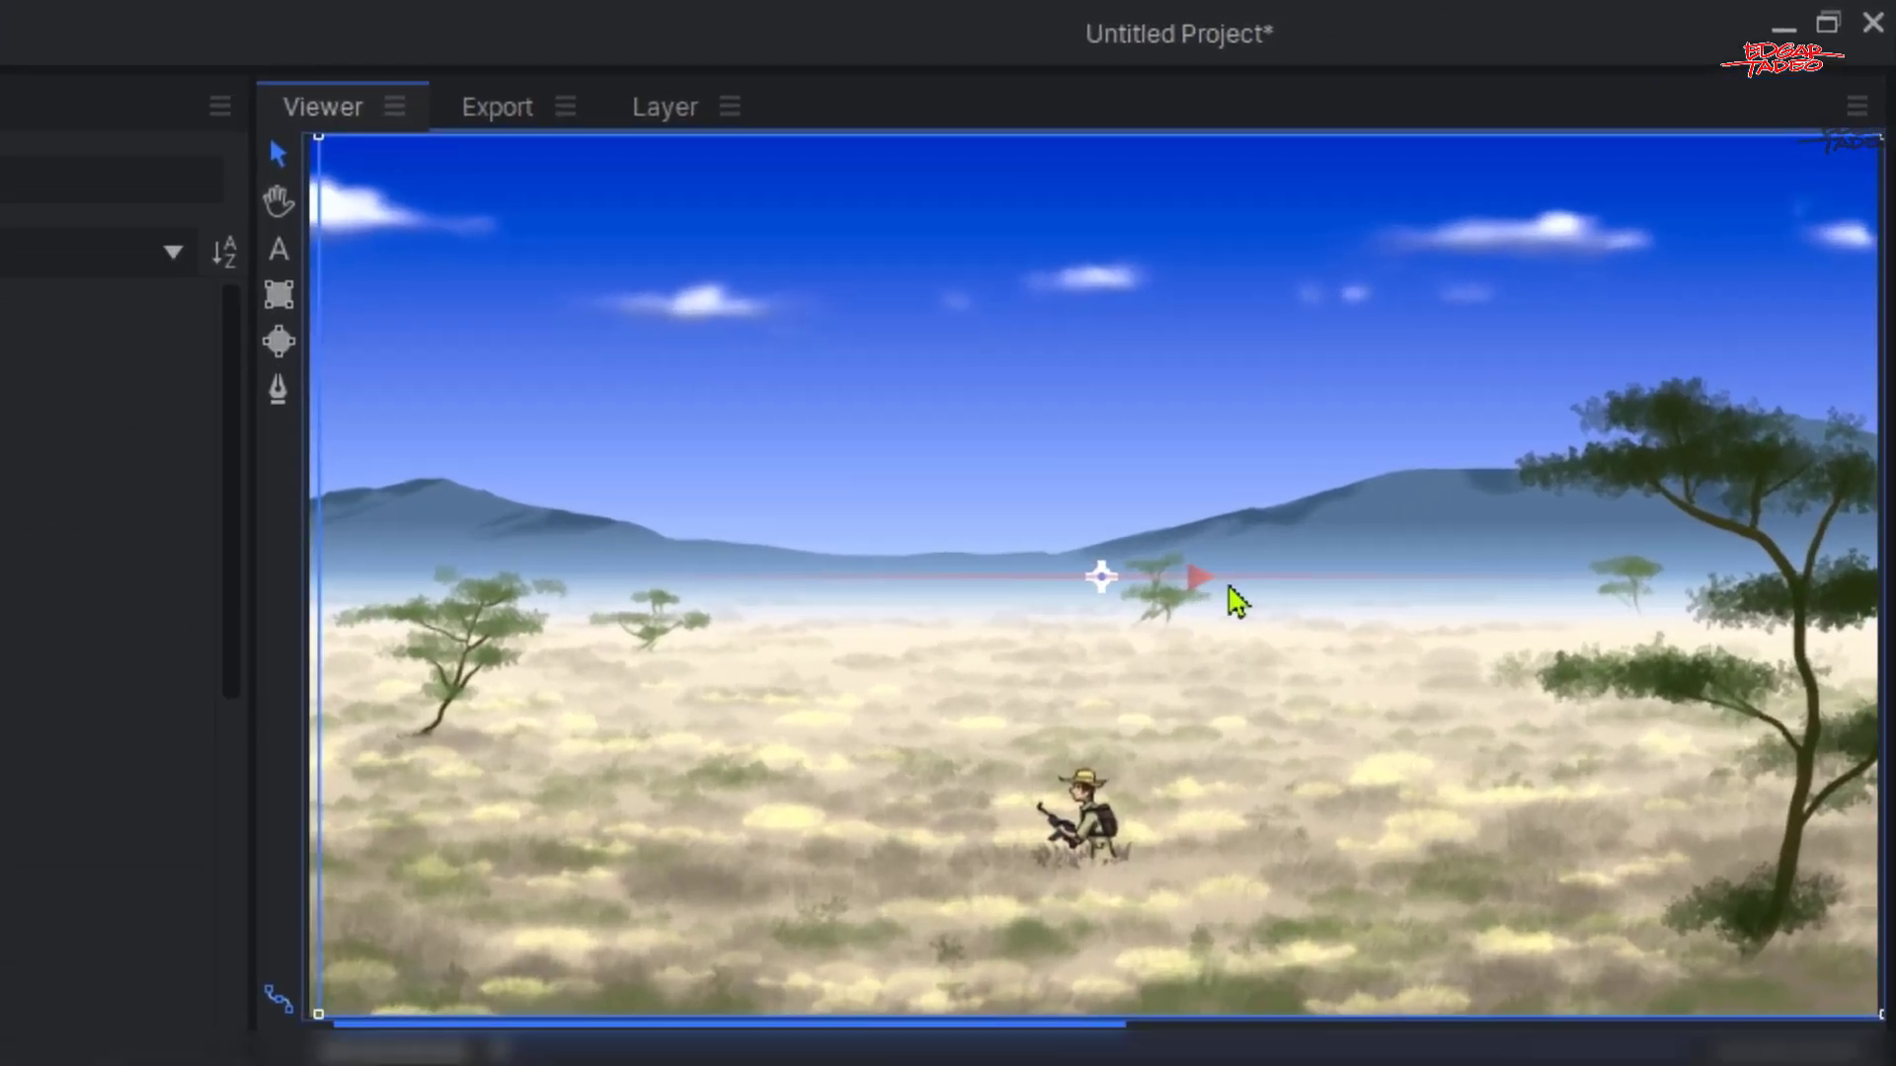
drag(1570, 288, 1761, 345)
drag(1622, 710, 1895, 741)
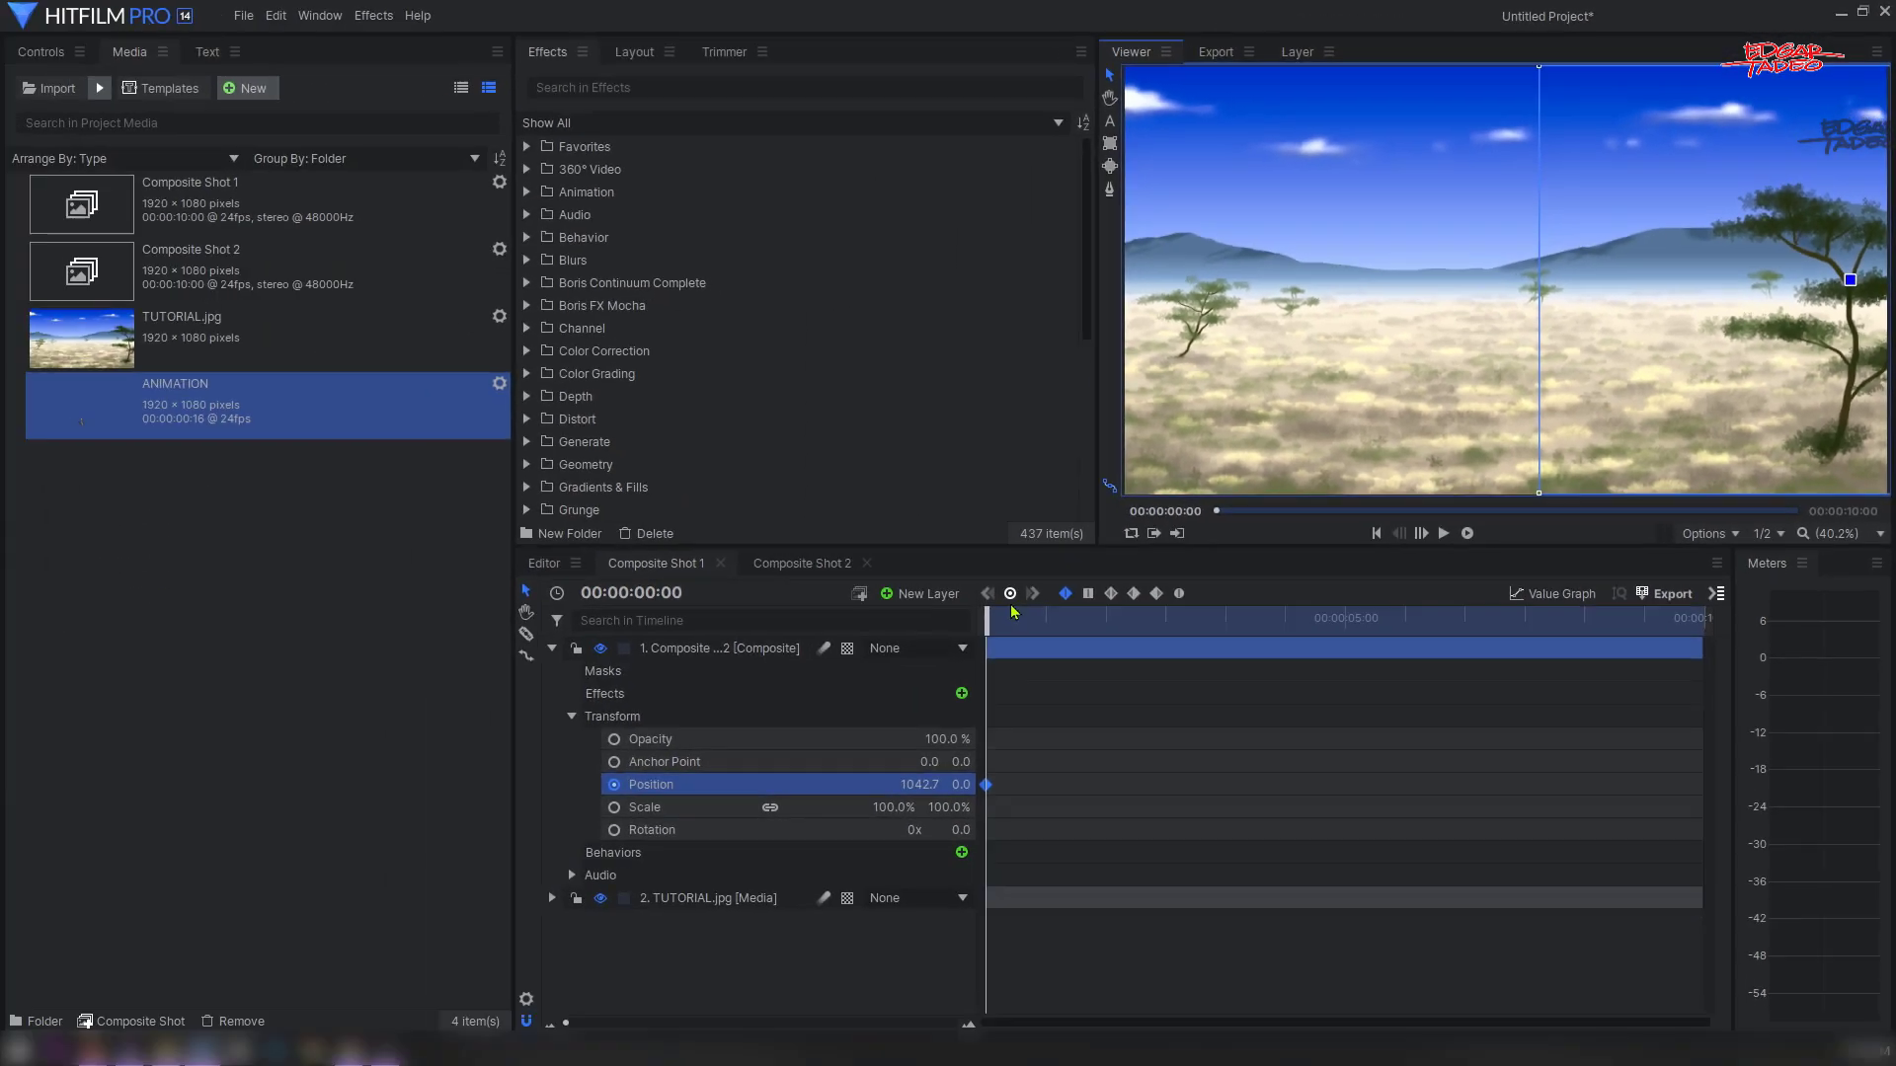
- Keyframe the nested composite layer's Position at 00:00:09:23 to X about -1043.9, taking the character out past the scene's left side
drag(994, 626, 1564, 624)
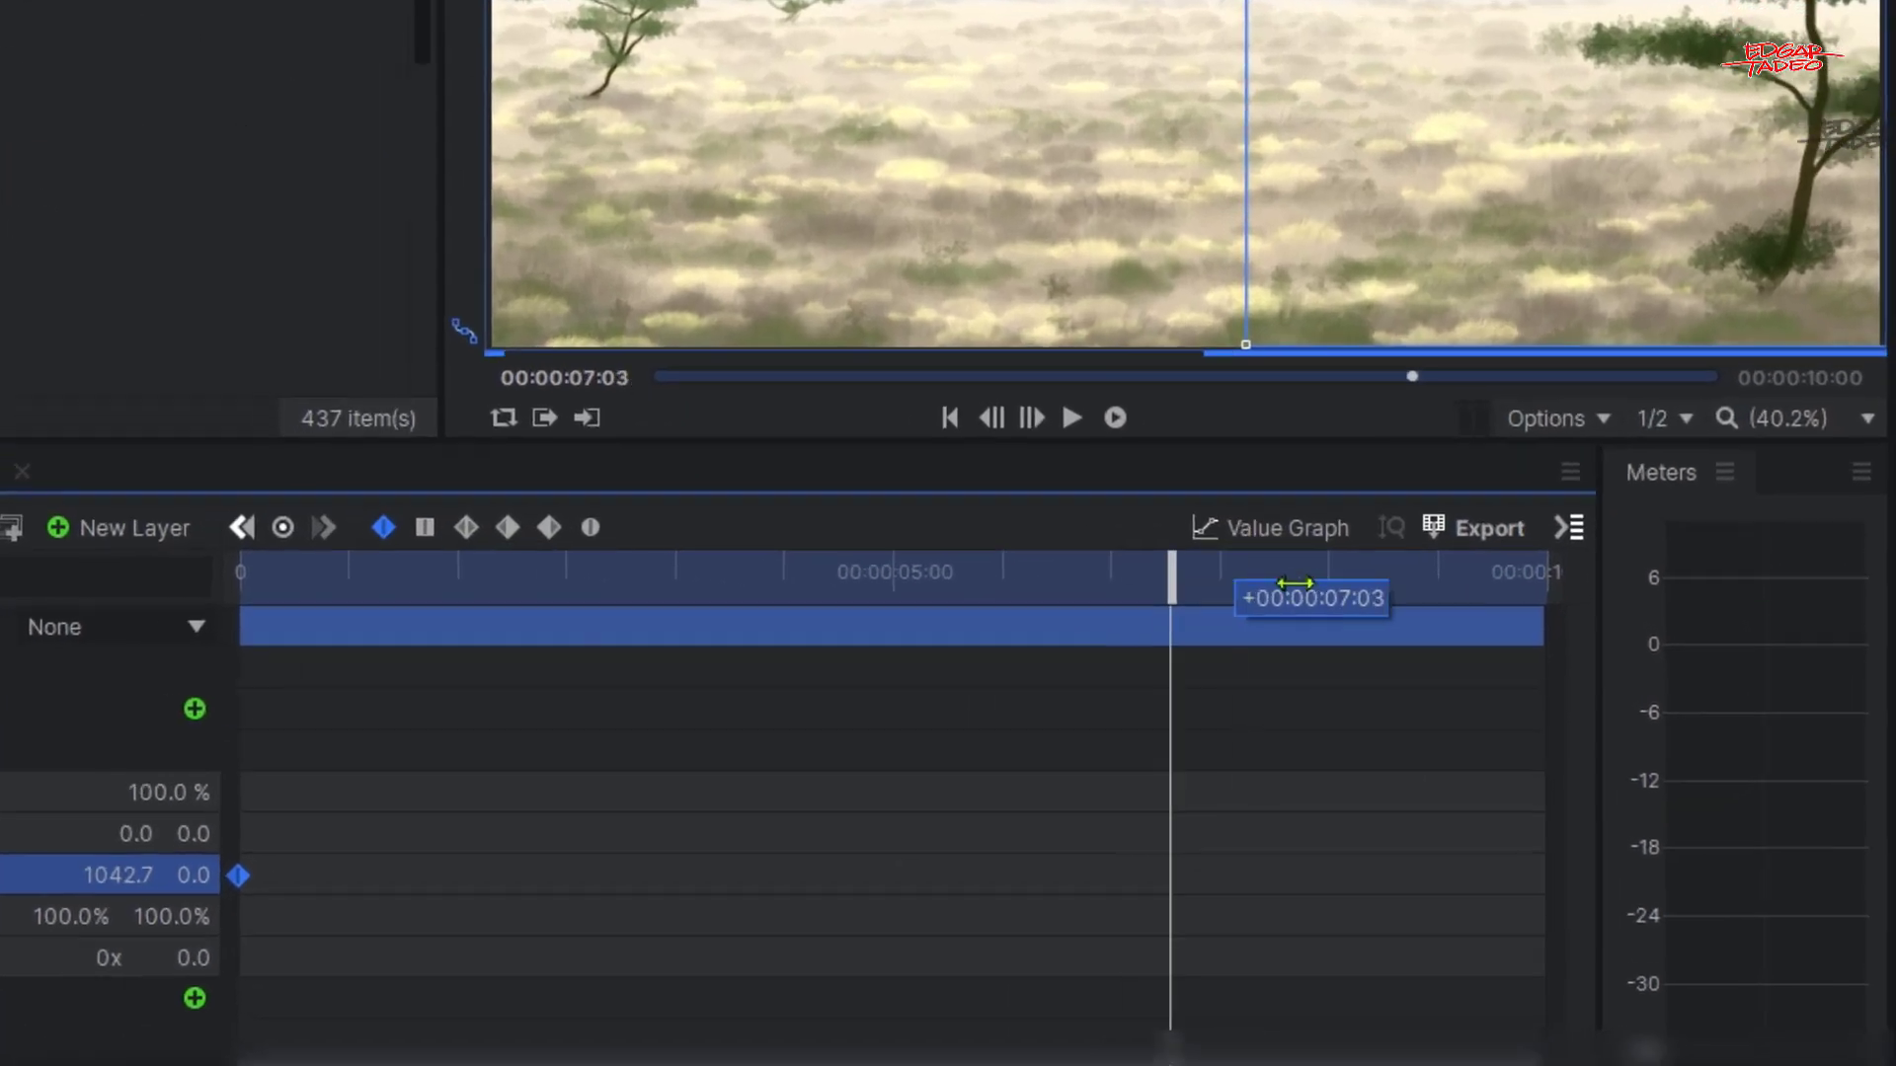
drag(1294, 583, 1541, 592)
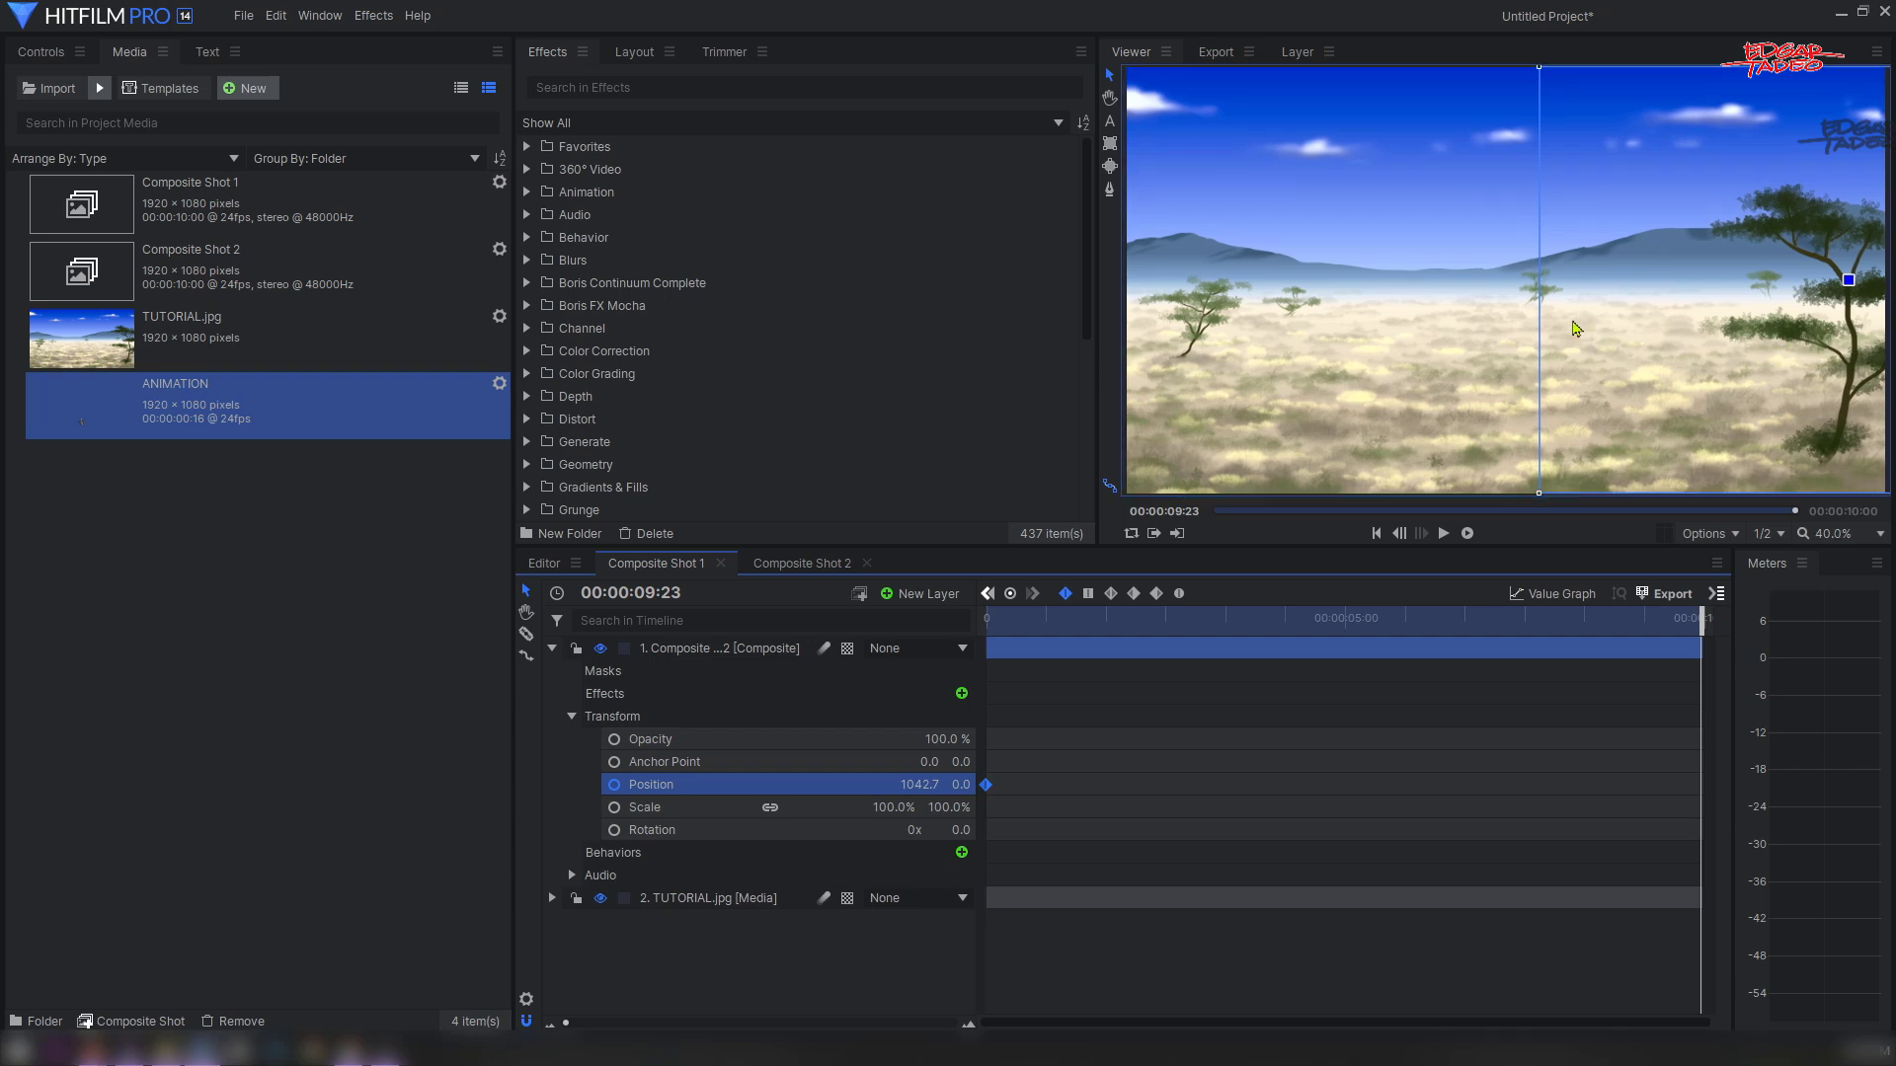
scroll(1577, 333, down, 1)
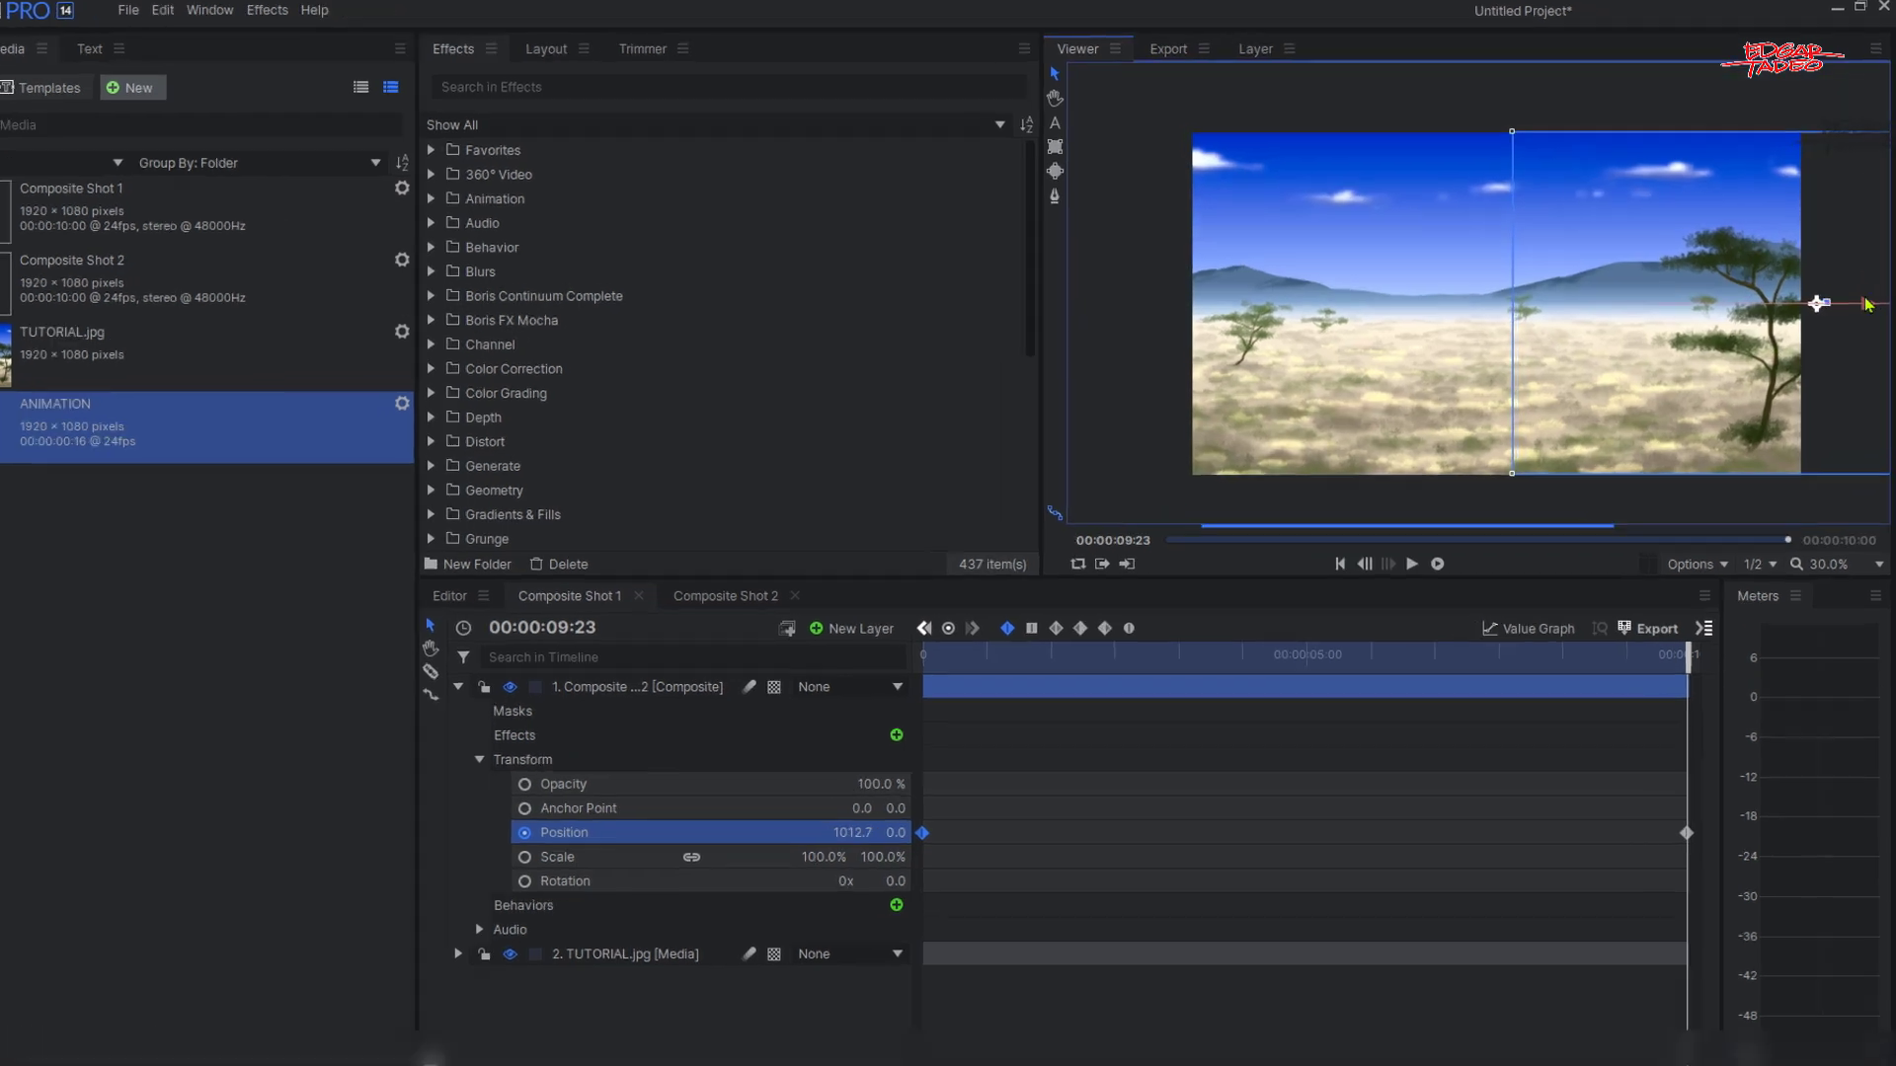
drag(1832, 292, 1583, 277)
drag(1188, 487, 464, 525)
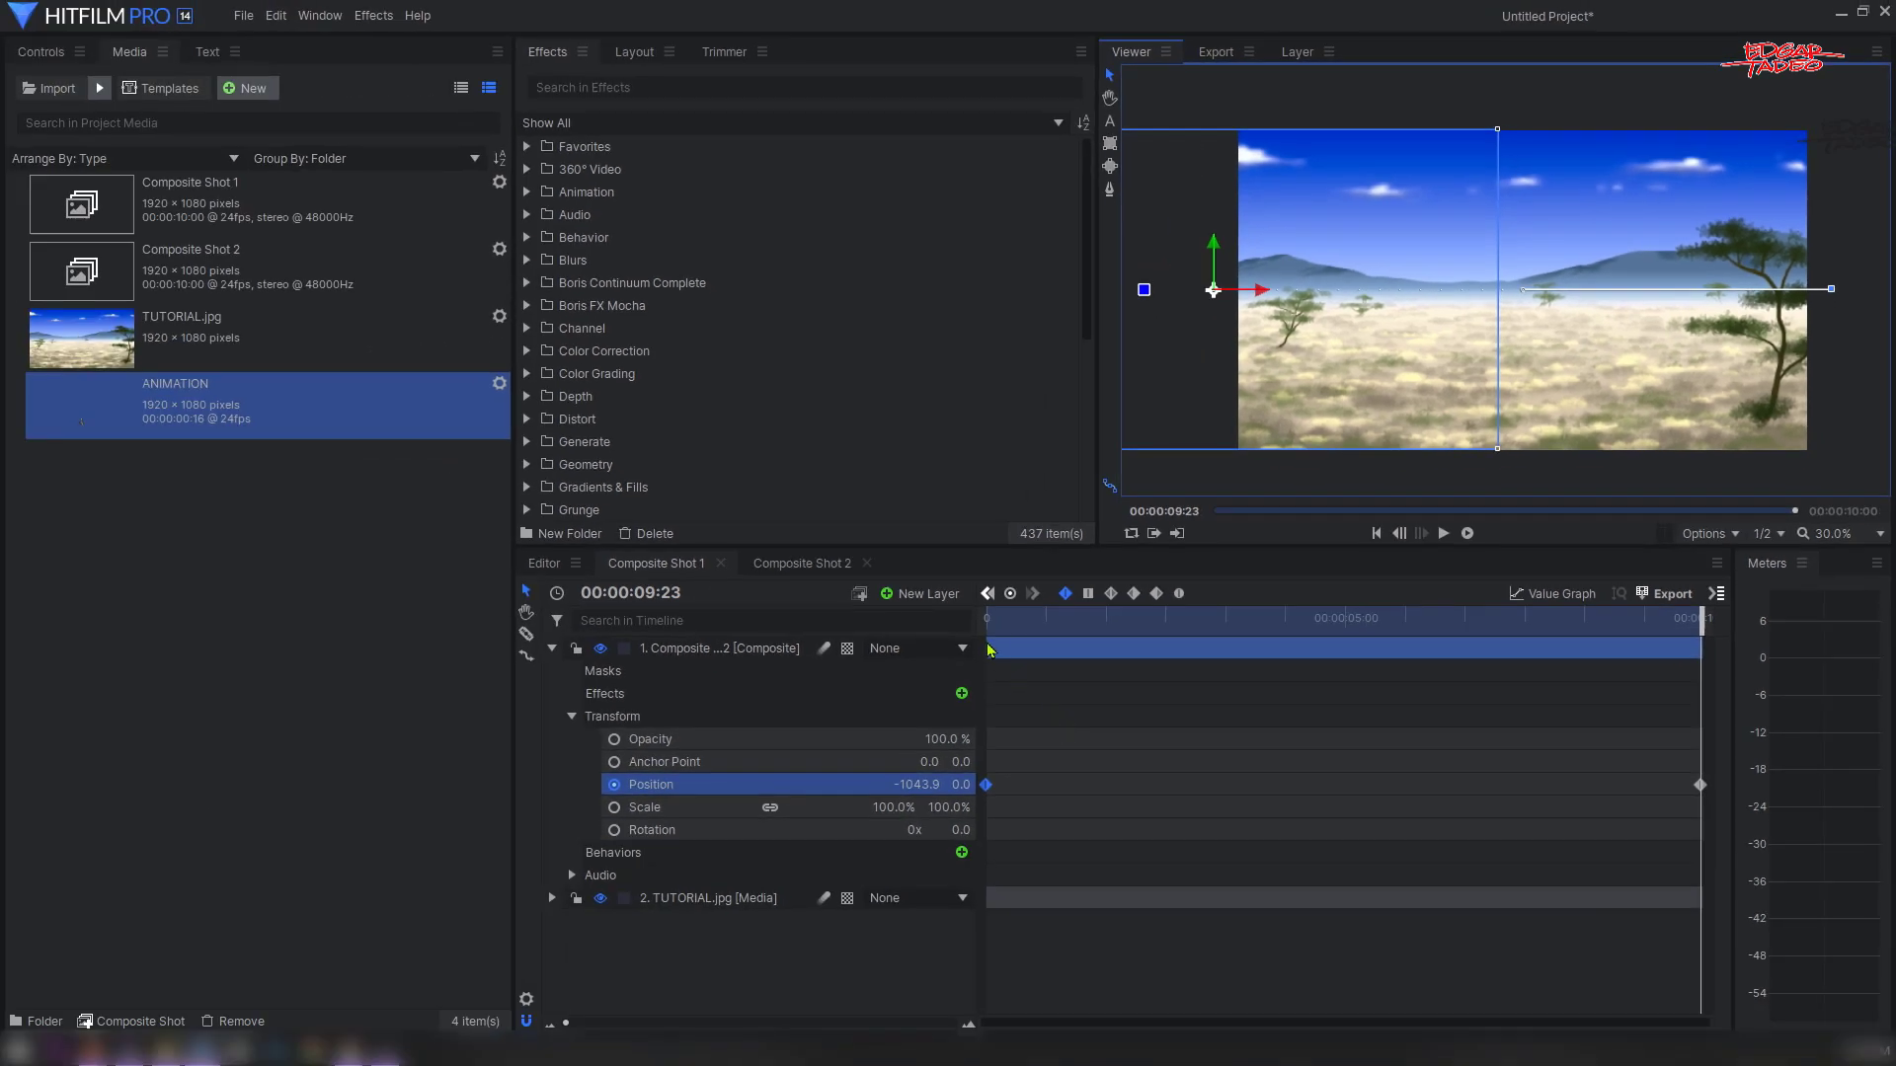
- Play the run from the beginning, then inspect the character passing the foreground tree at 100% zoom and 00:00:00:20
click(990, 622)
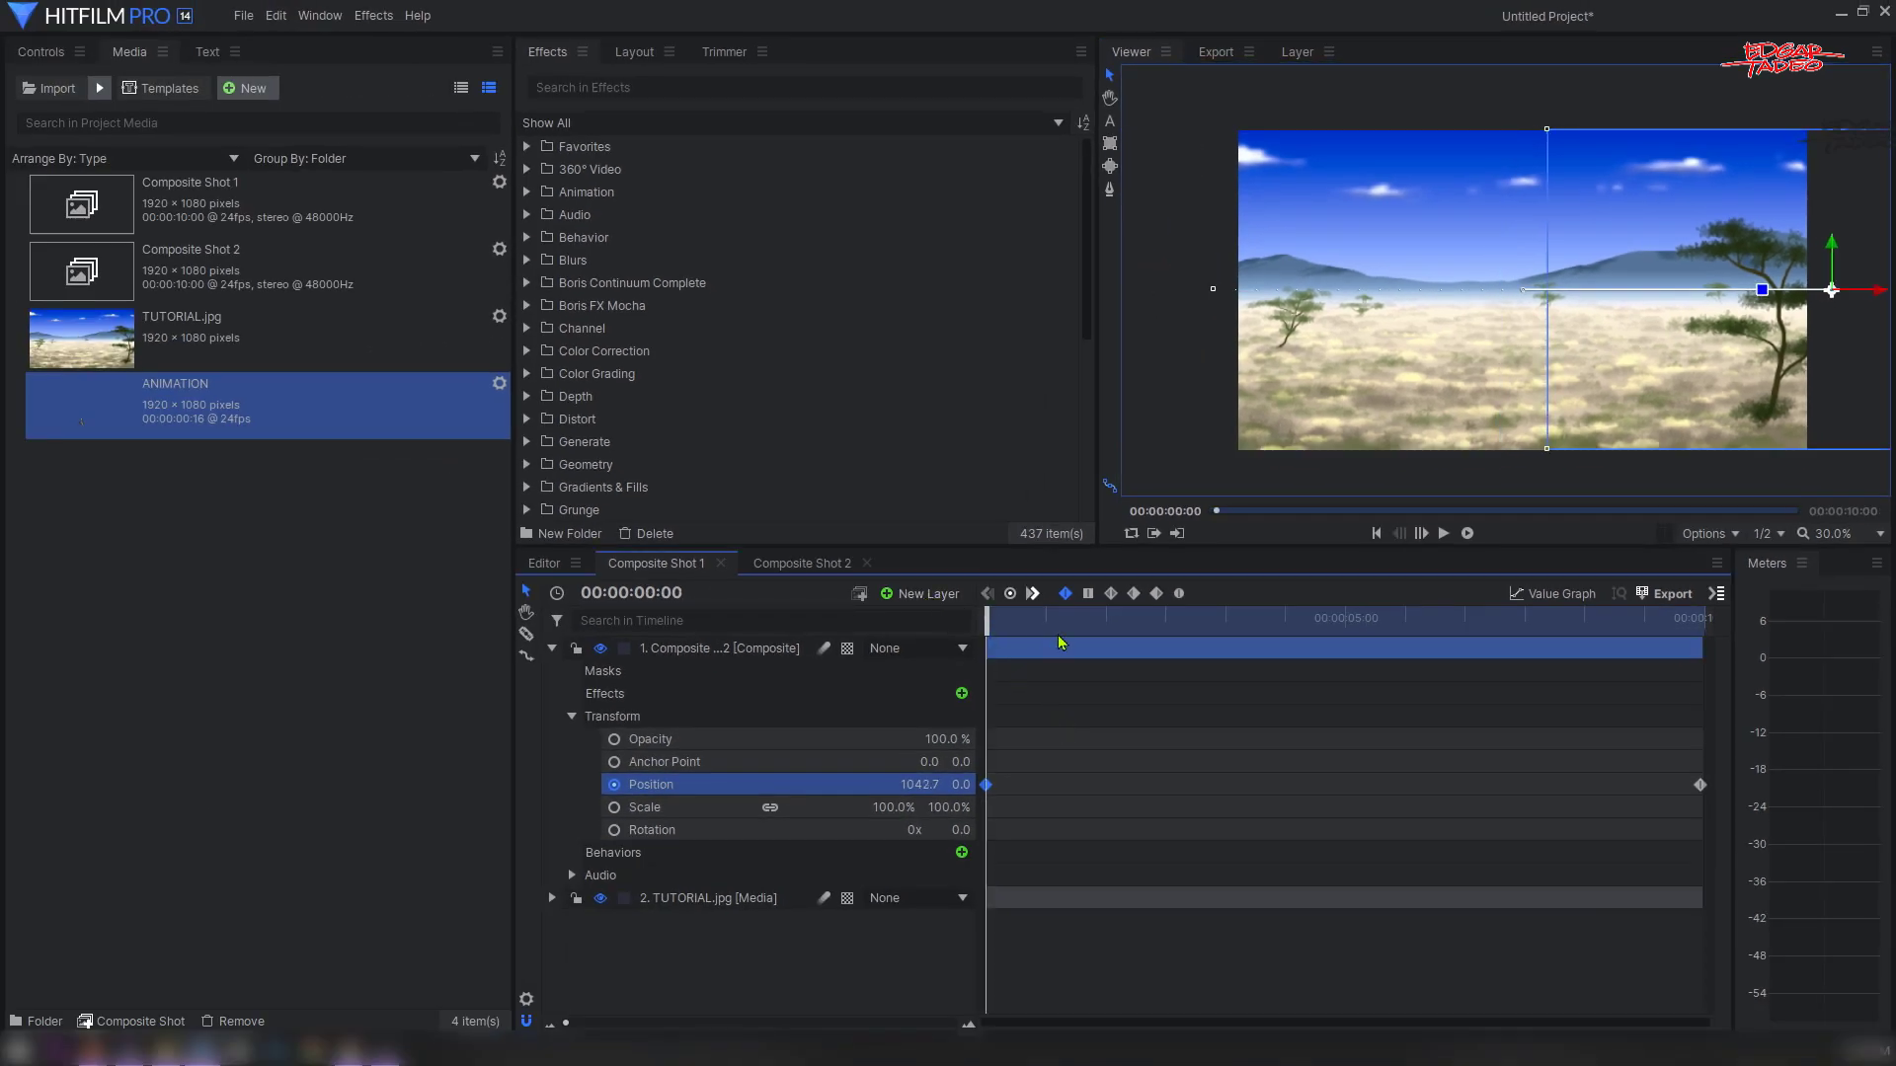
key(space)
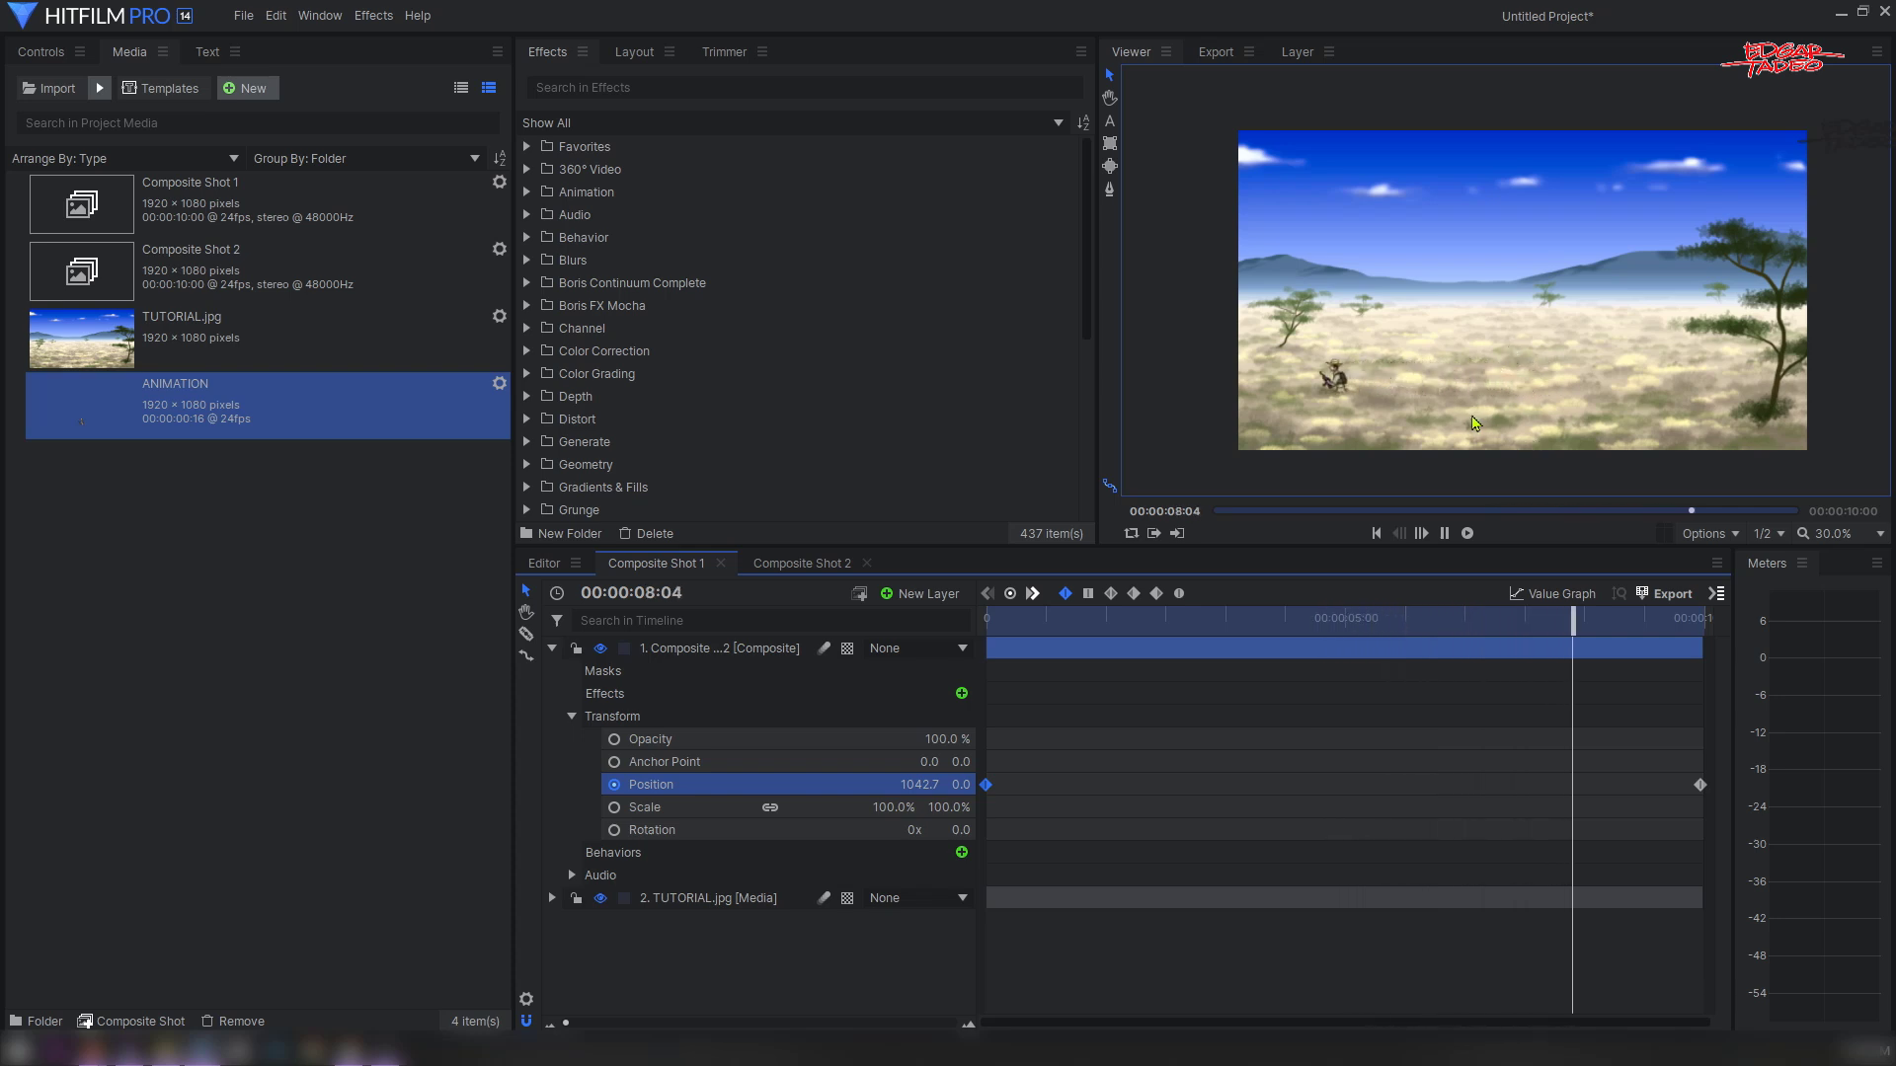
click(1843, 539)
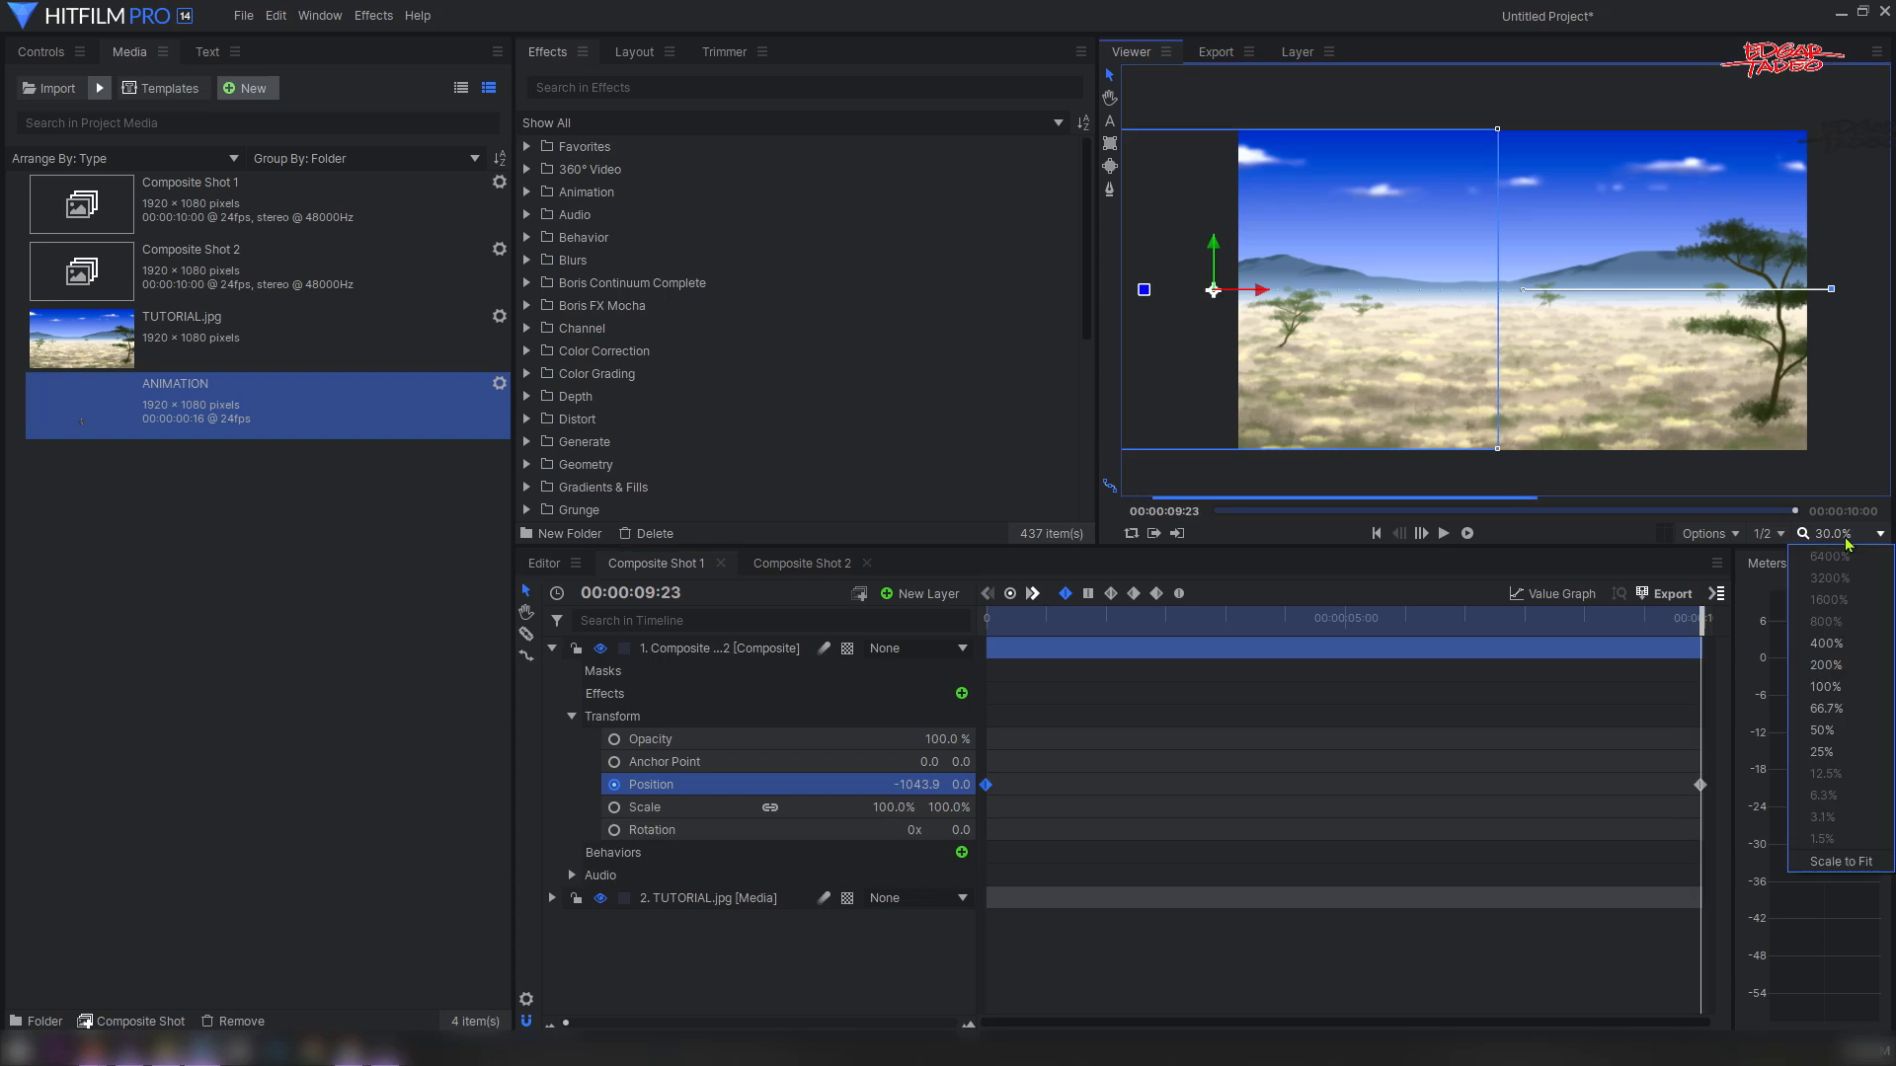
click(1843, 688)
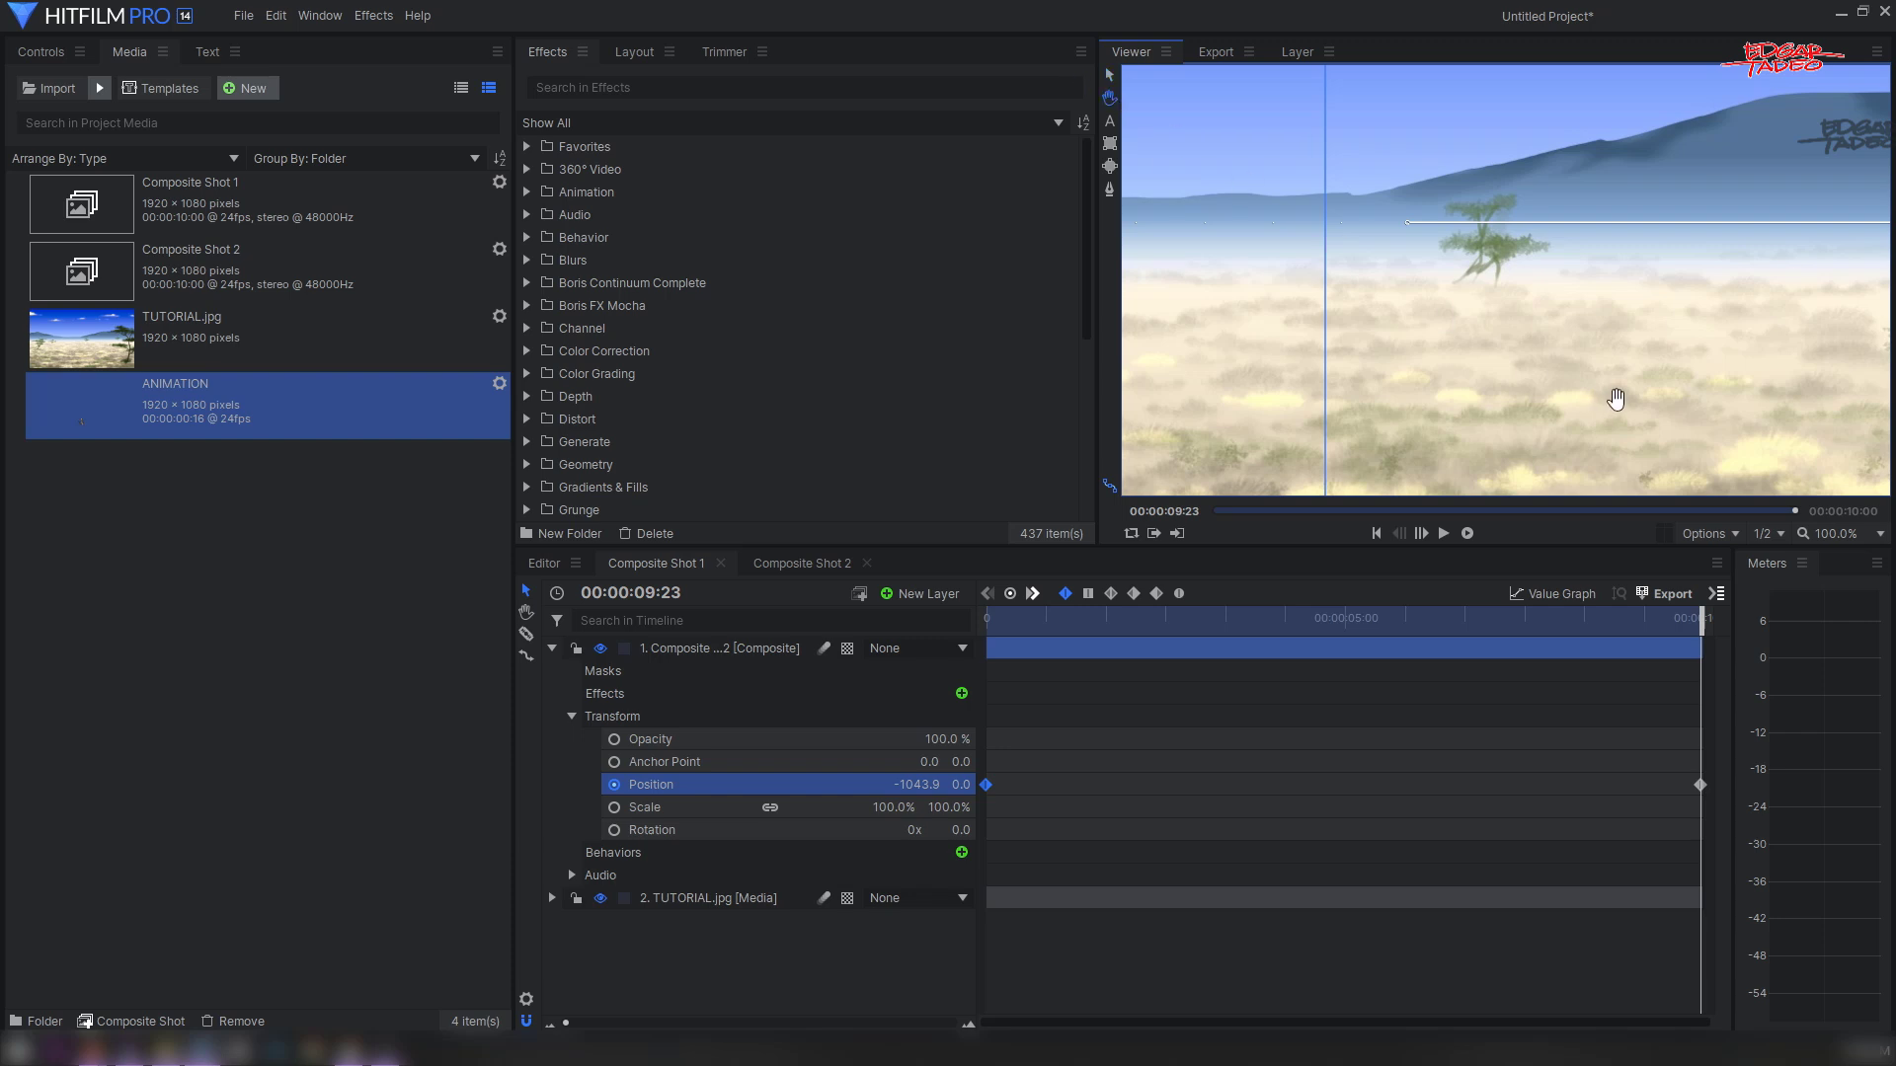
drag(1616, 399, 1521, 213)
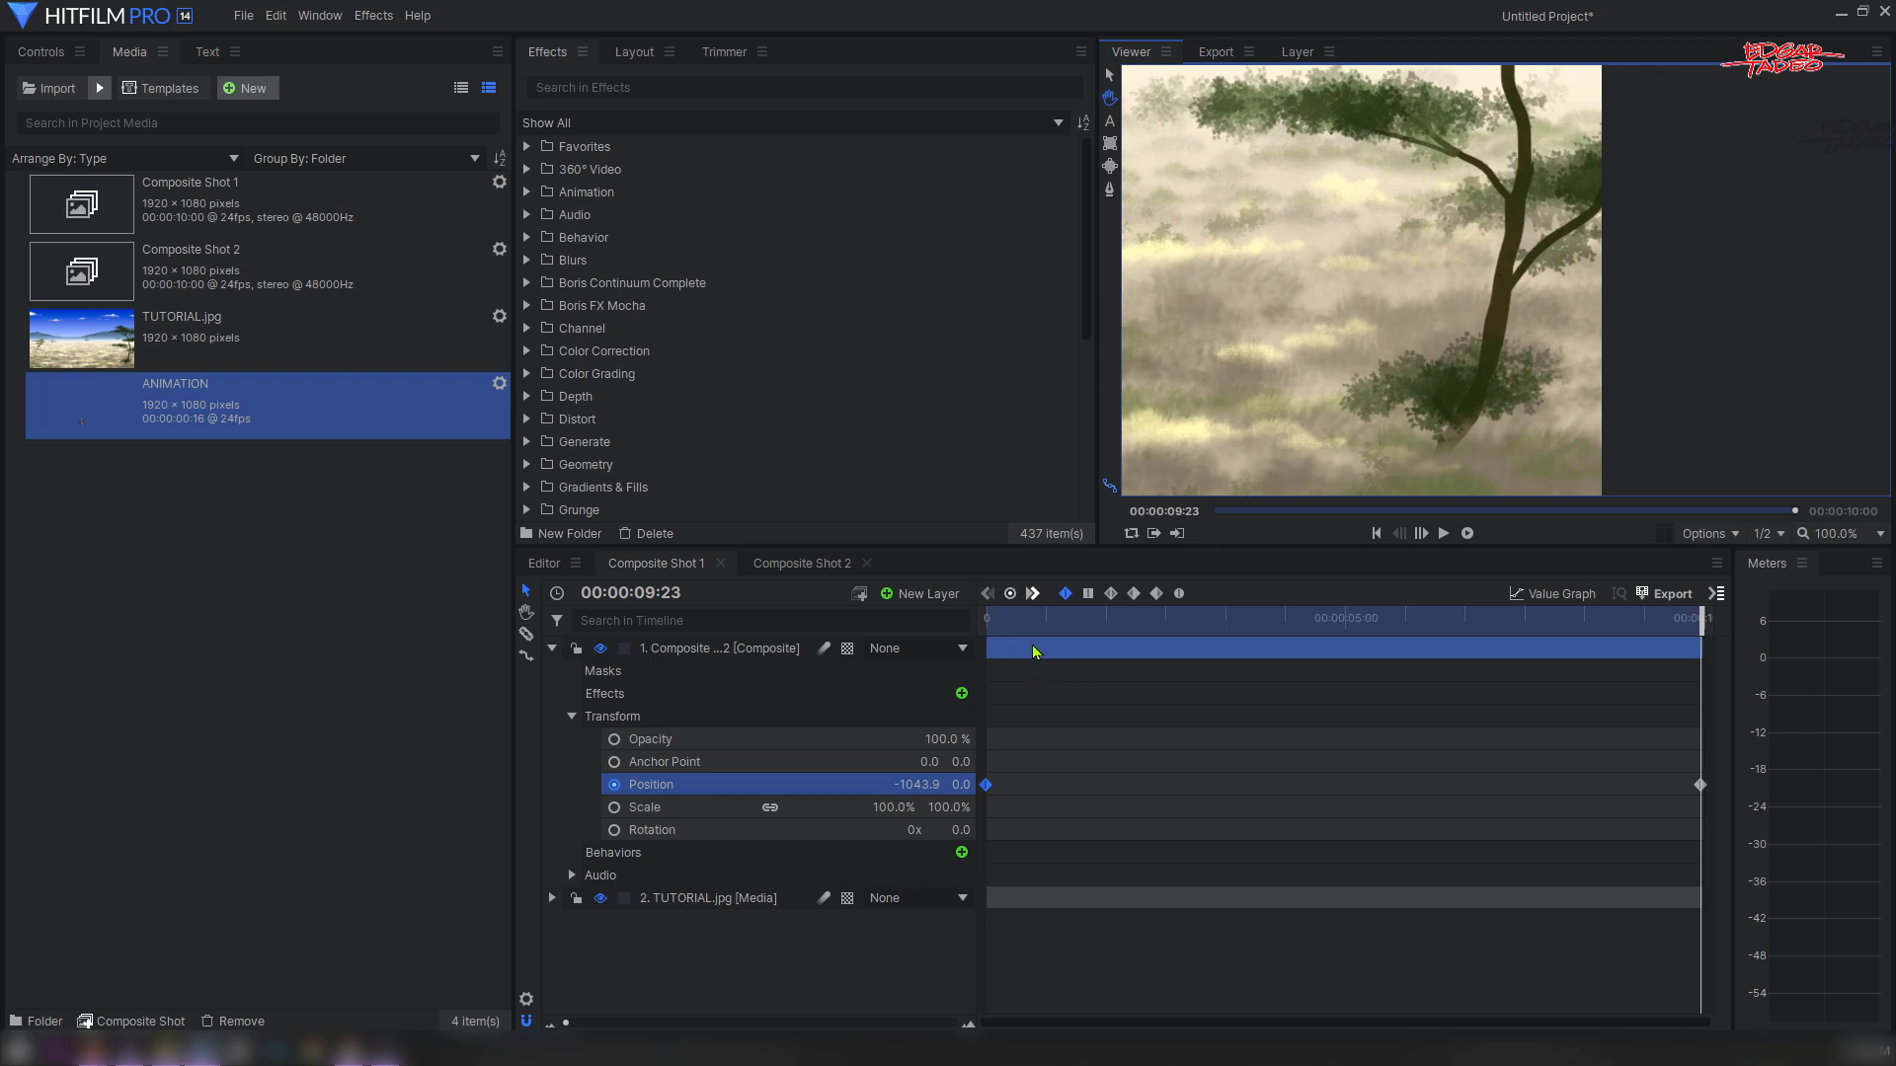
drag(1019, 616, 1047, 619)
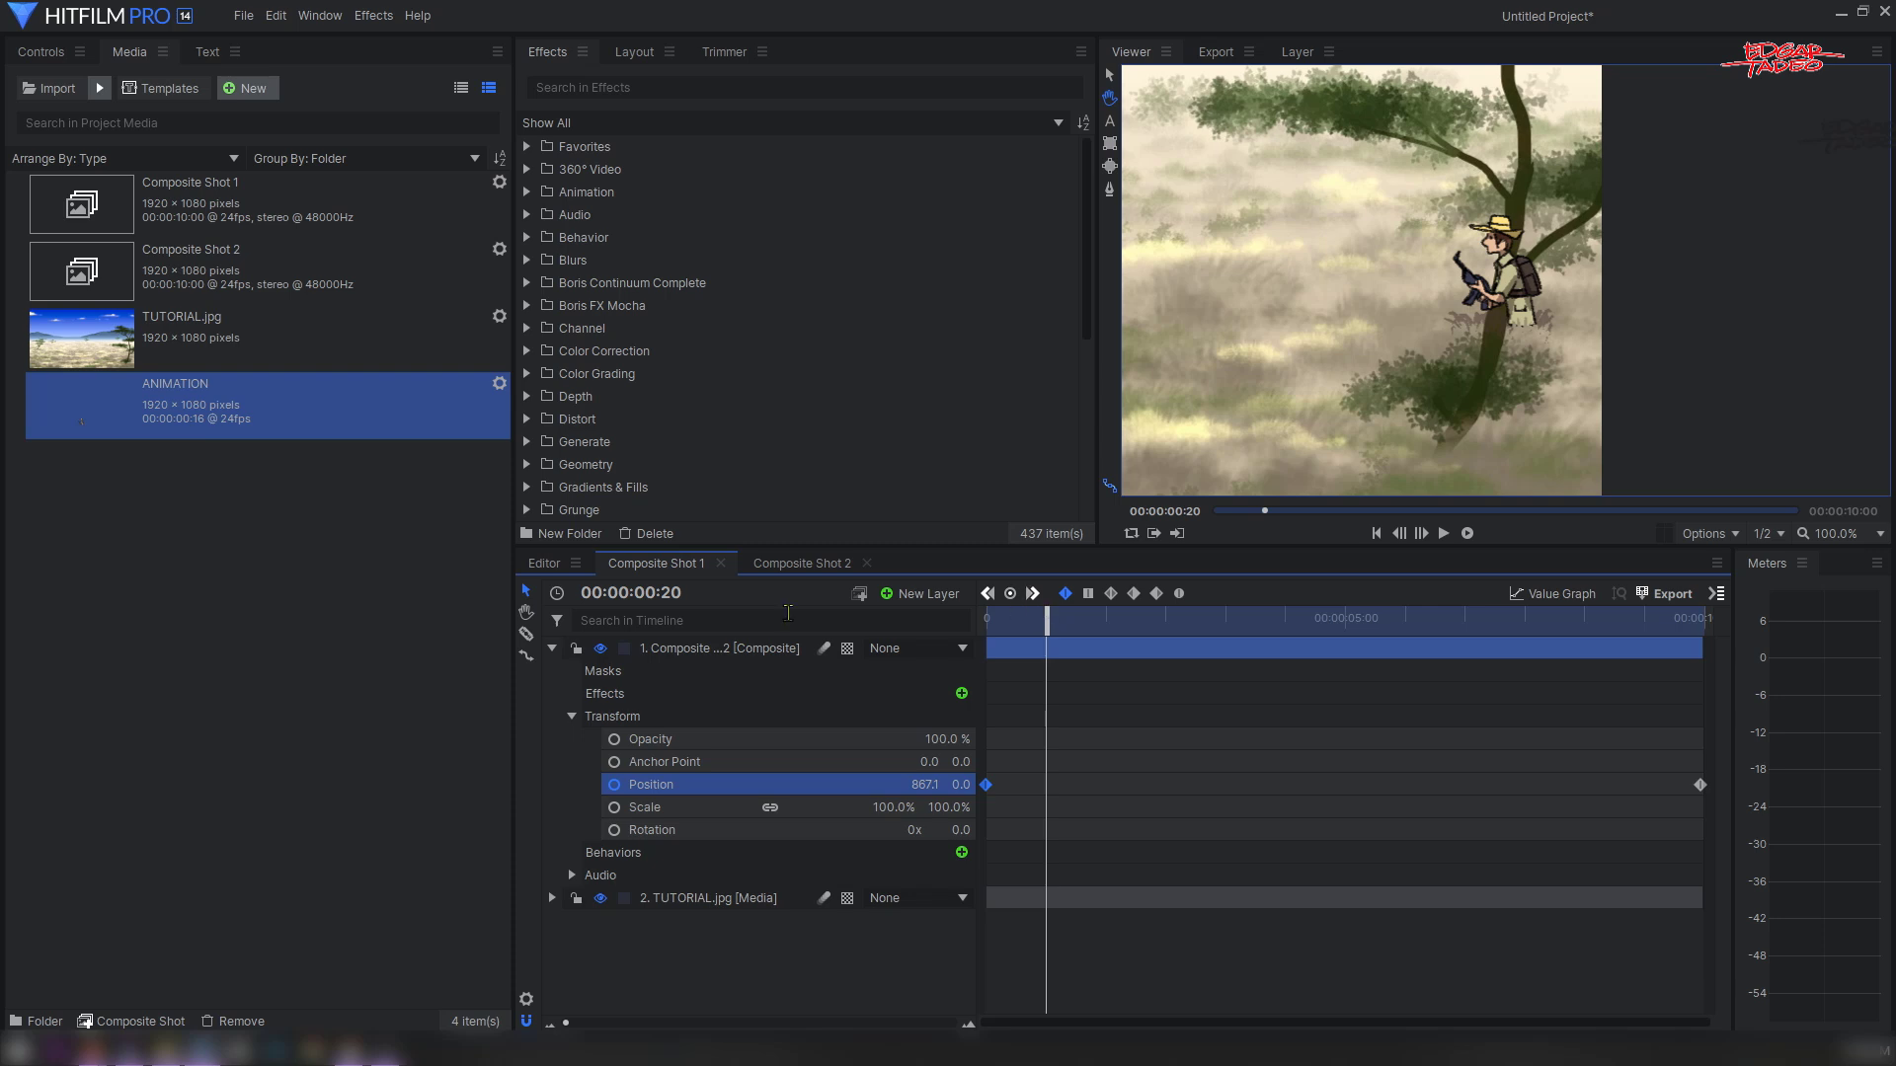
- Lock and collapse the nested composite layer, then duplicate the TUTORIAL.jpg layer
click(576, 650)
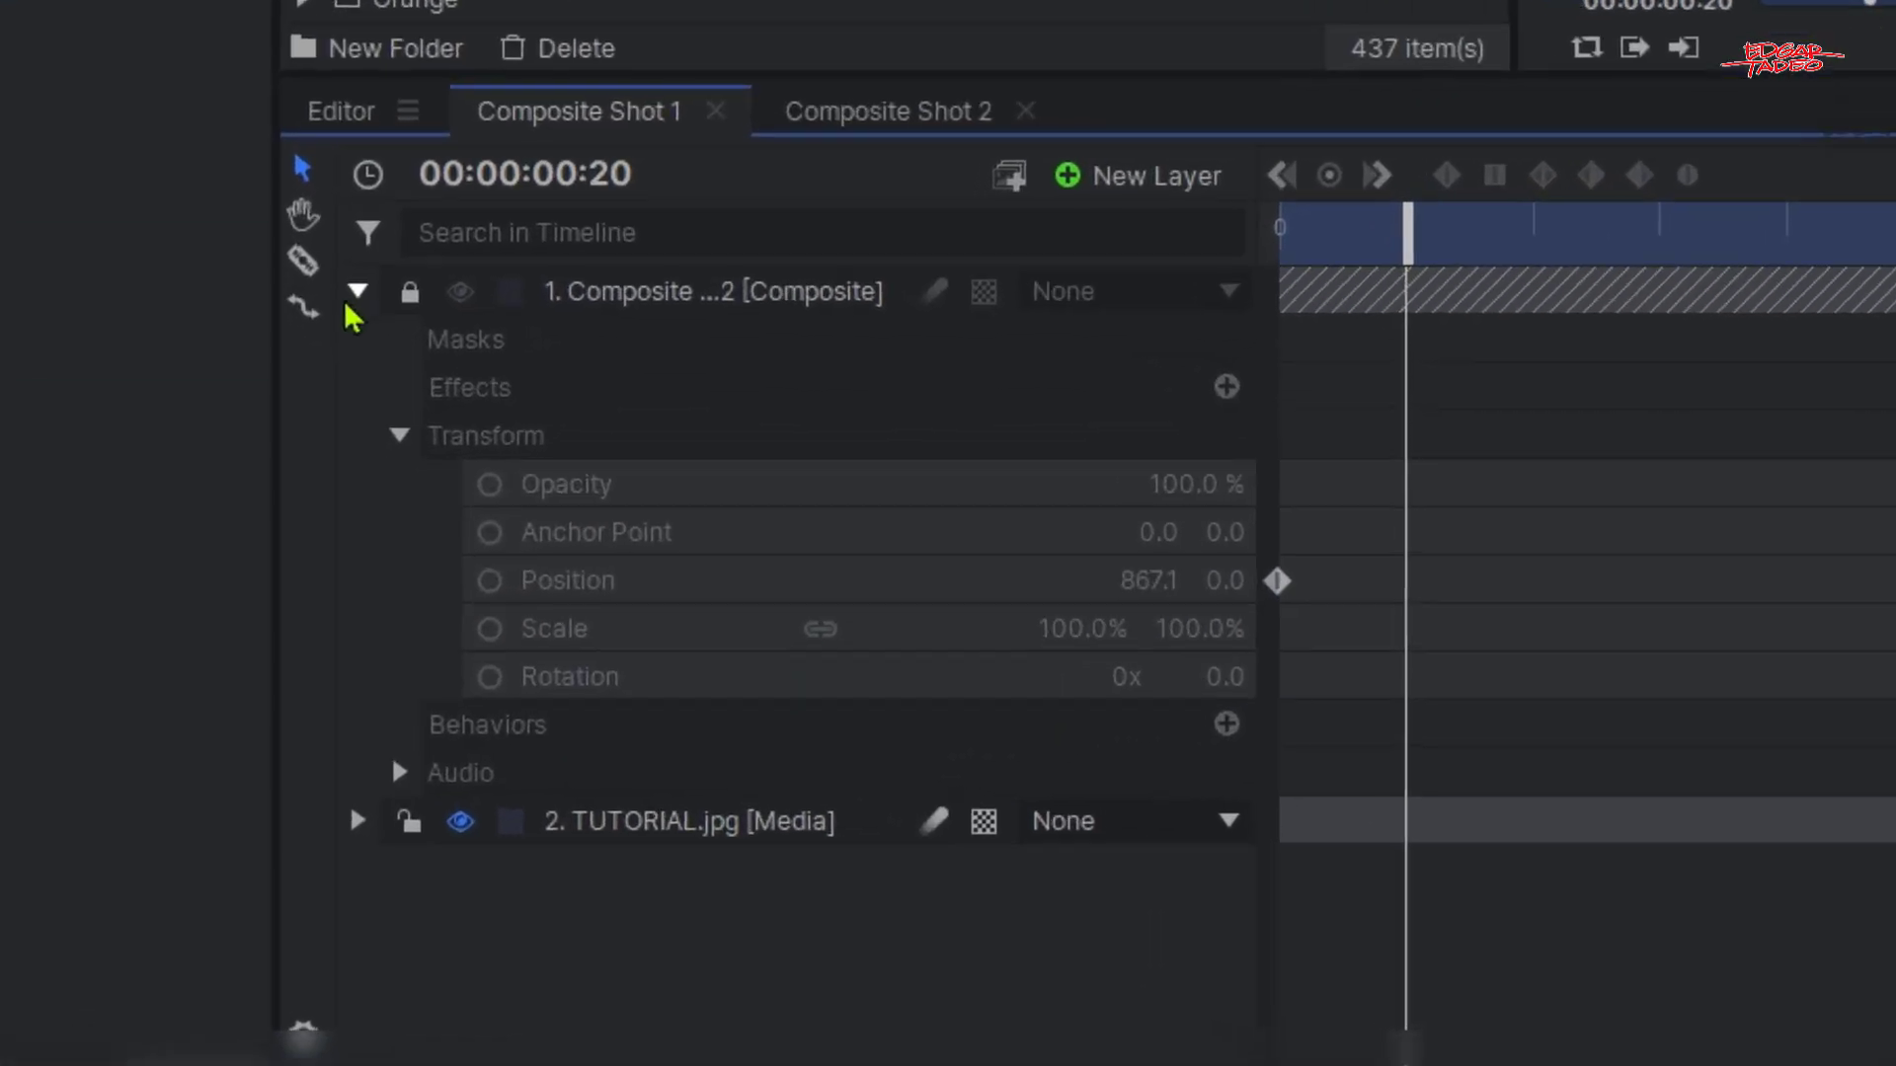
click(552, 649)
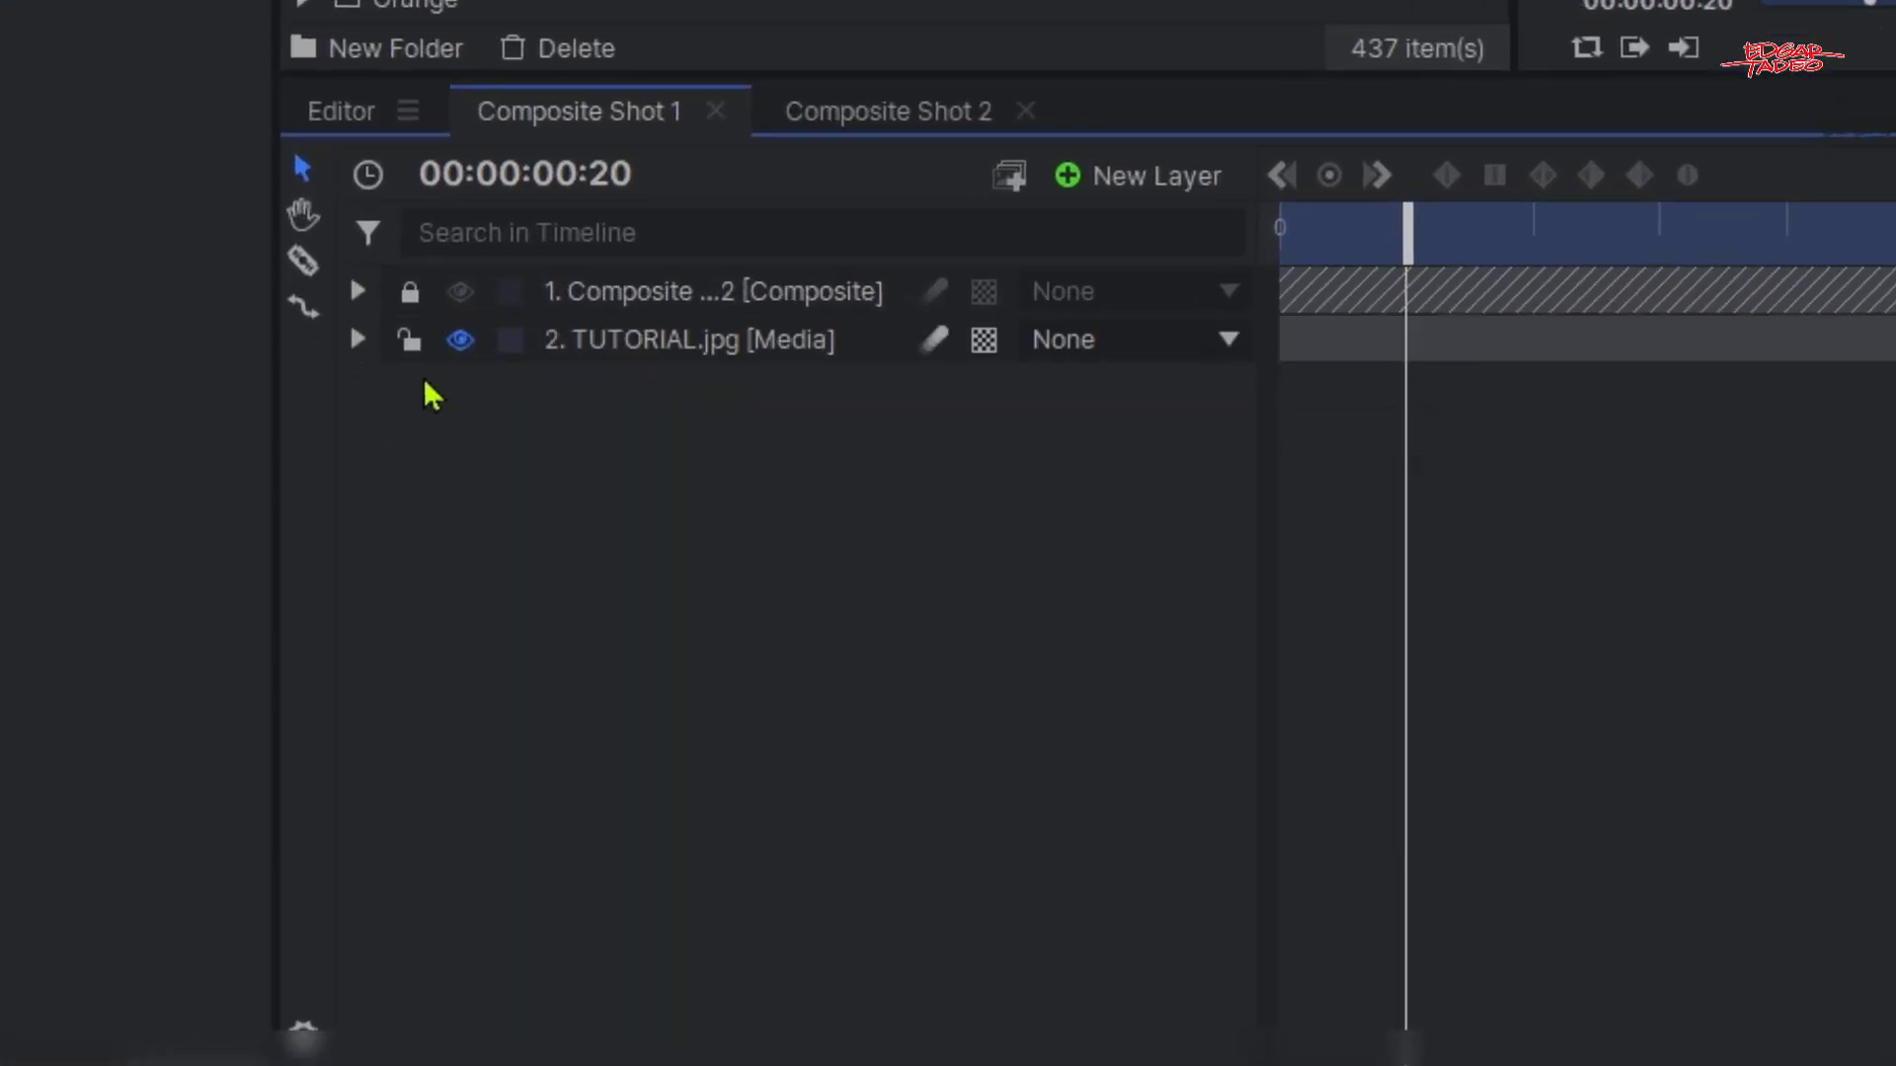
click(687, 348)
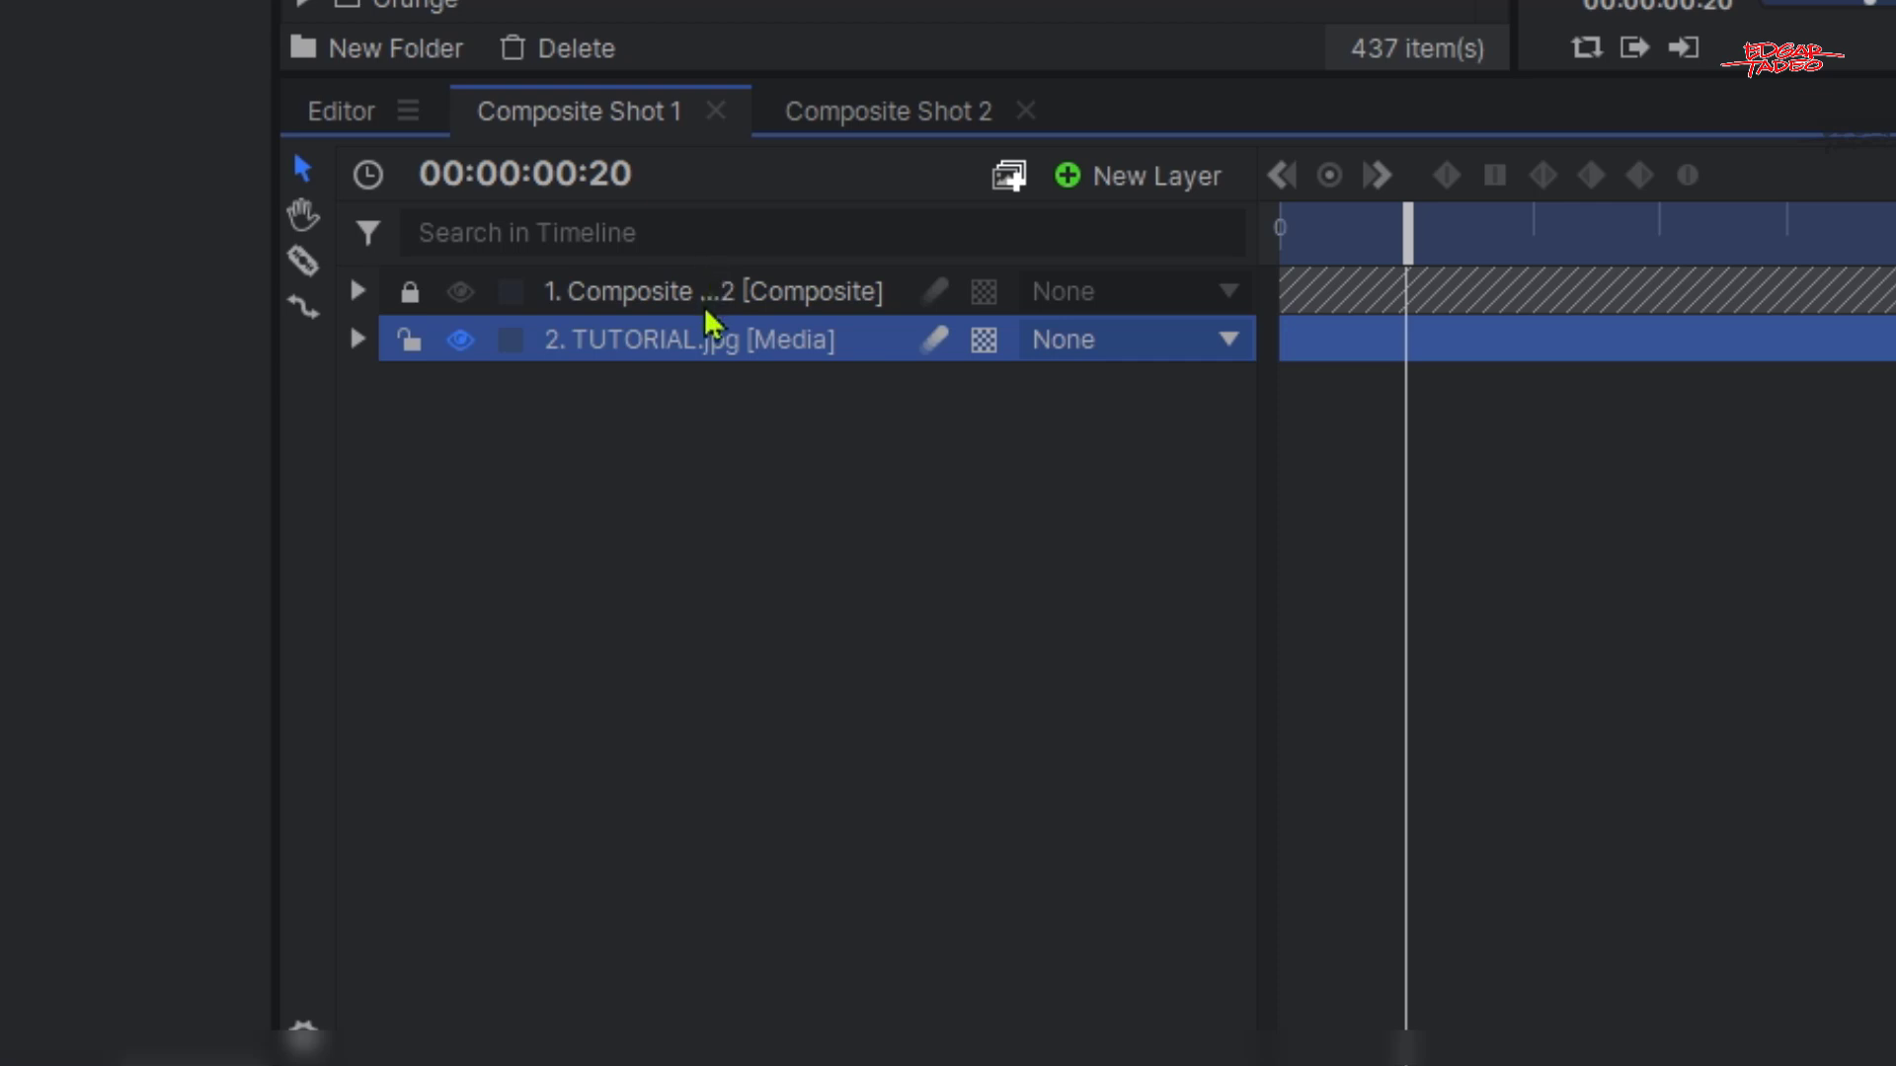
key(ctrl+d)
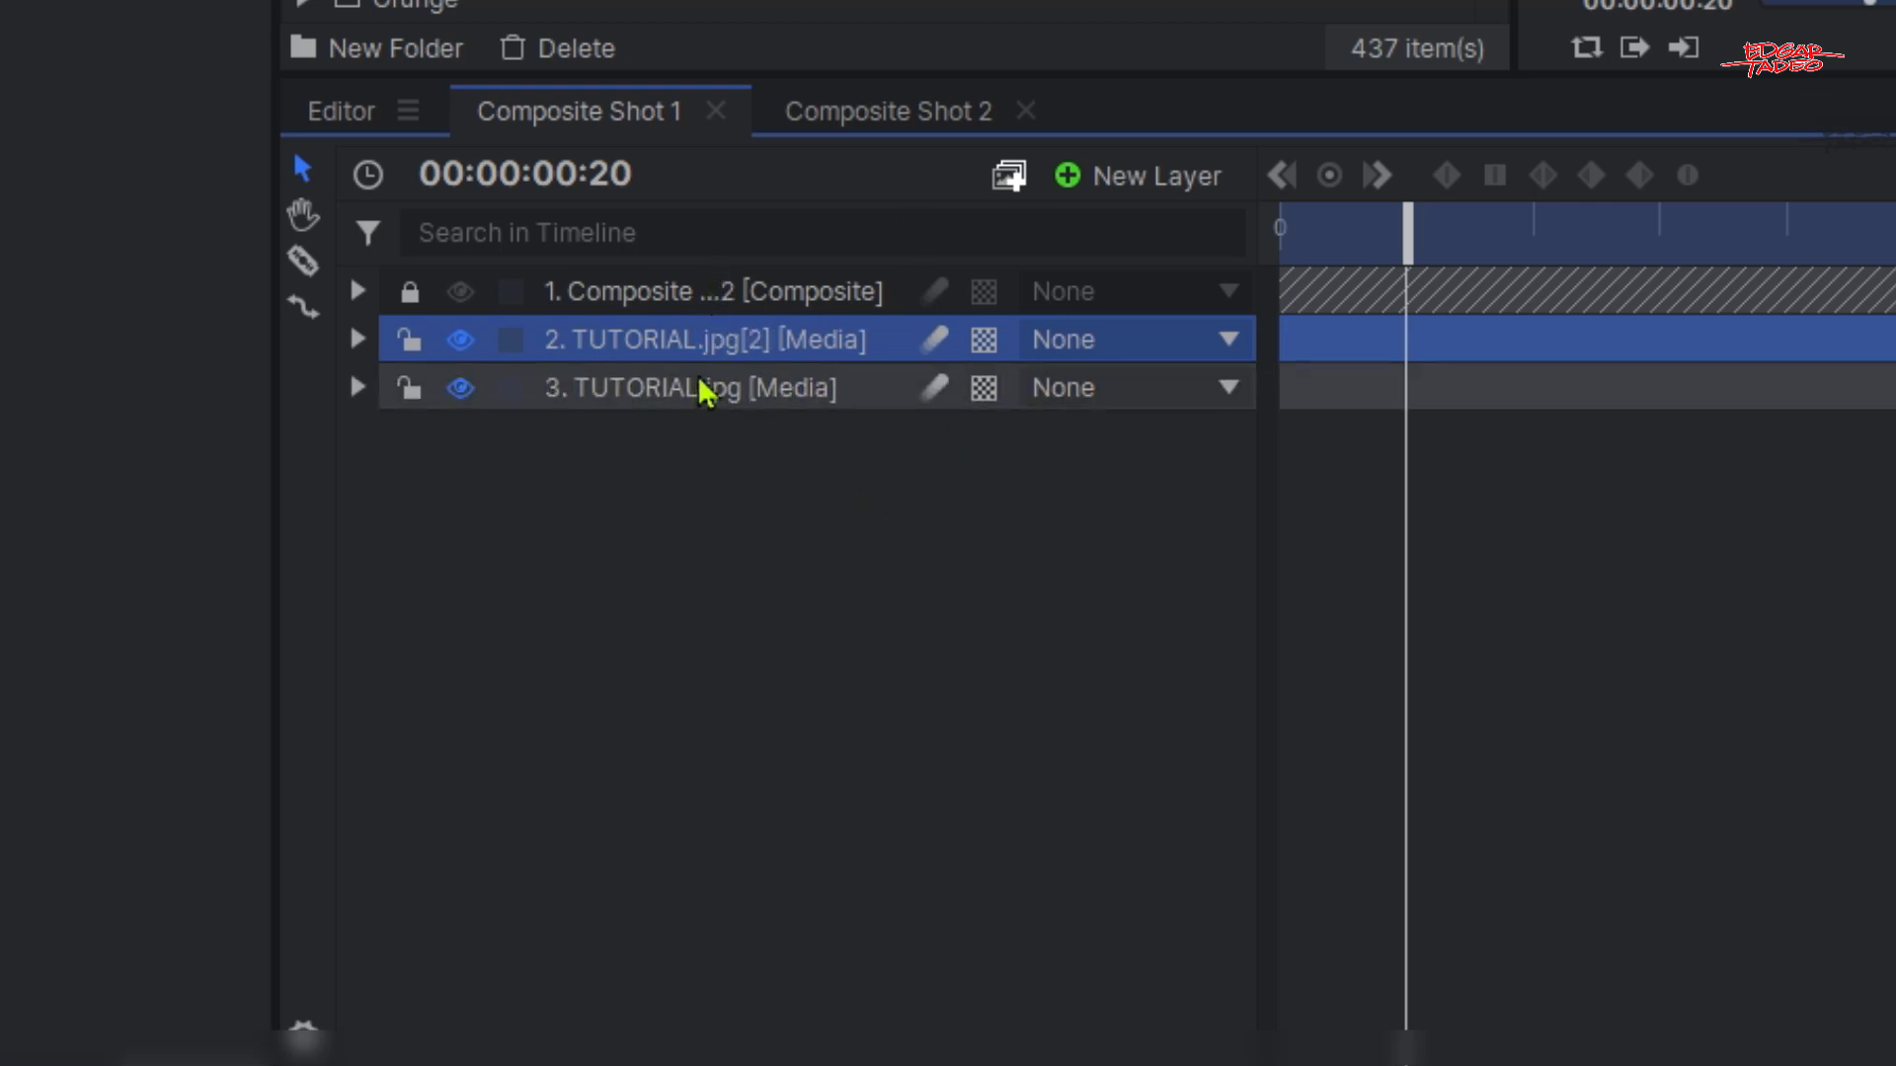
- Lock the original TUTORIAL.jpg layer and move its duplicate above the nested composite layer
click(410, 401)
click(750, 346)
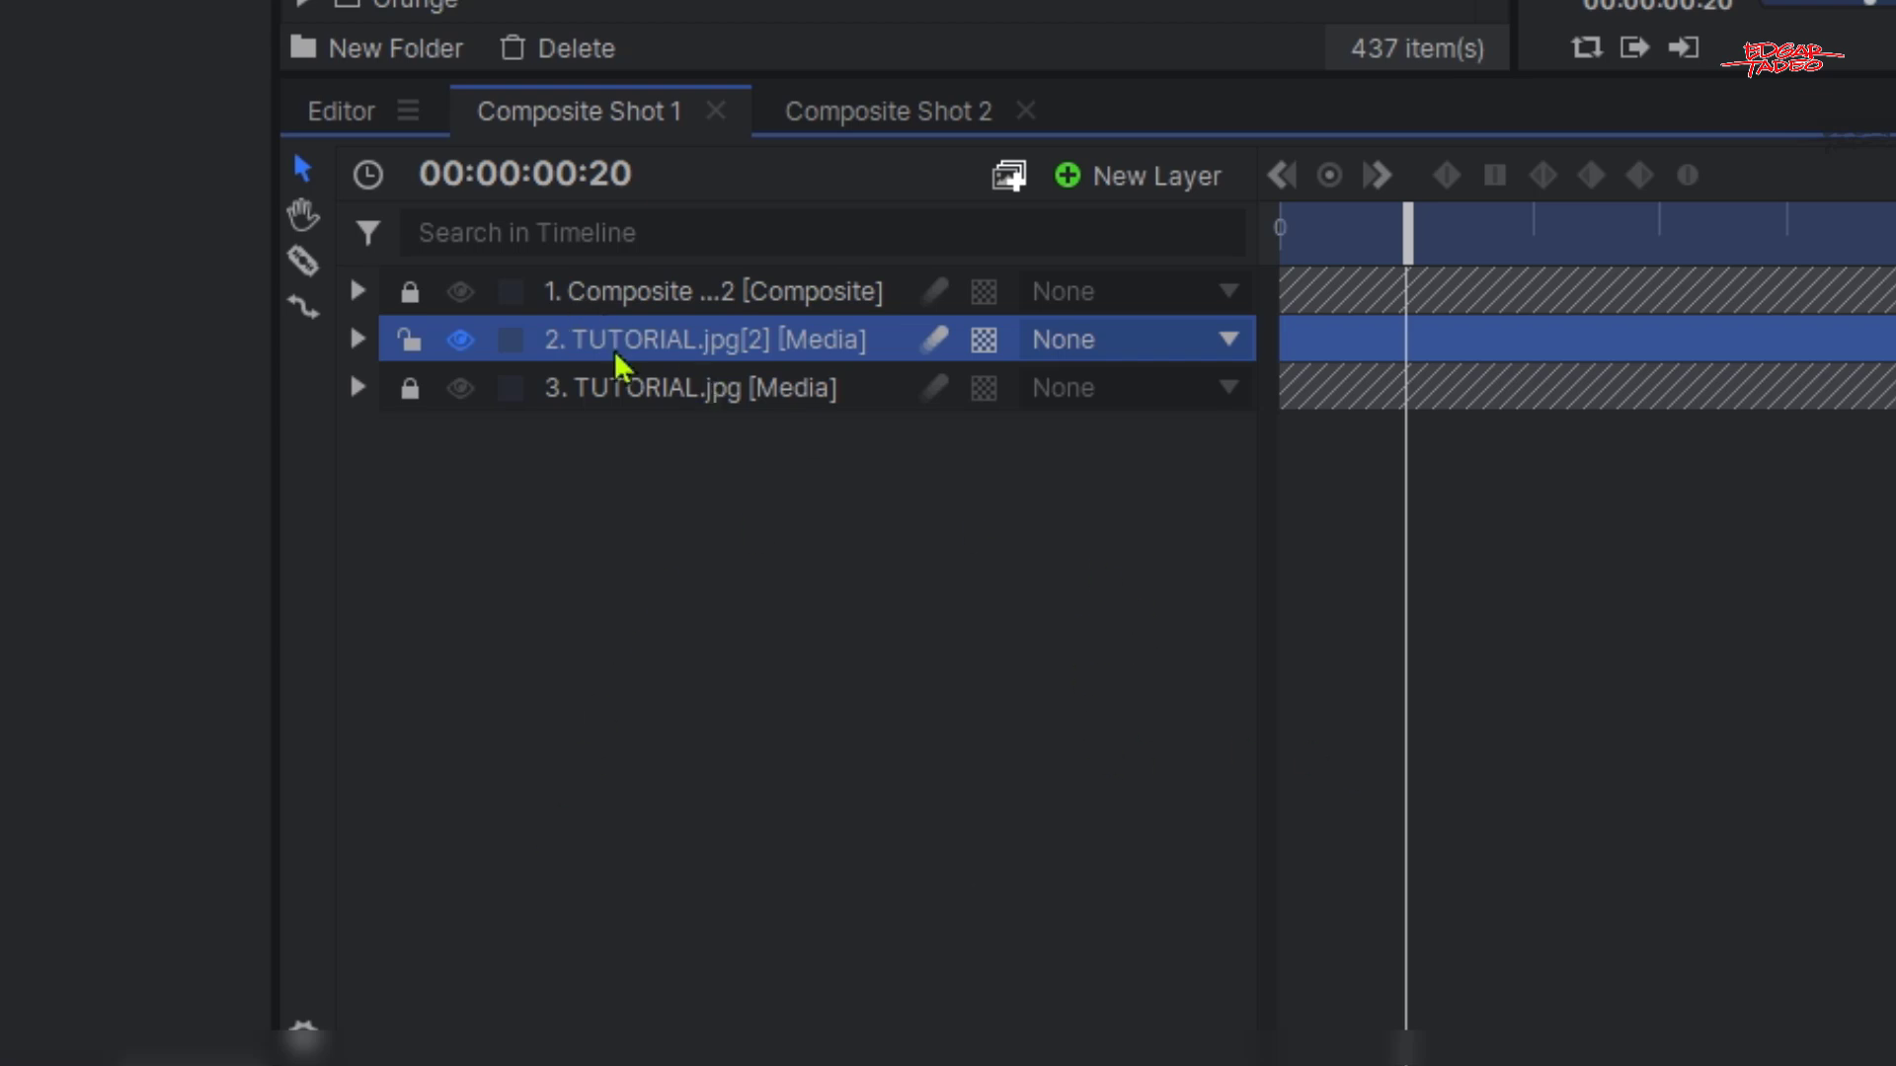
drag(616, 350, 743, 293)
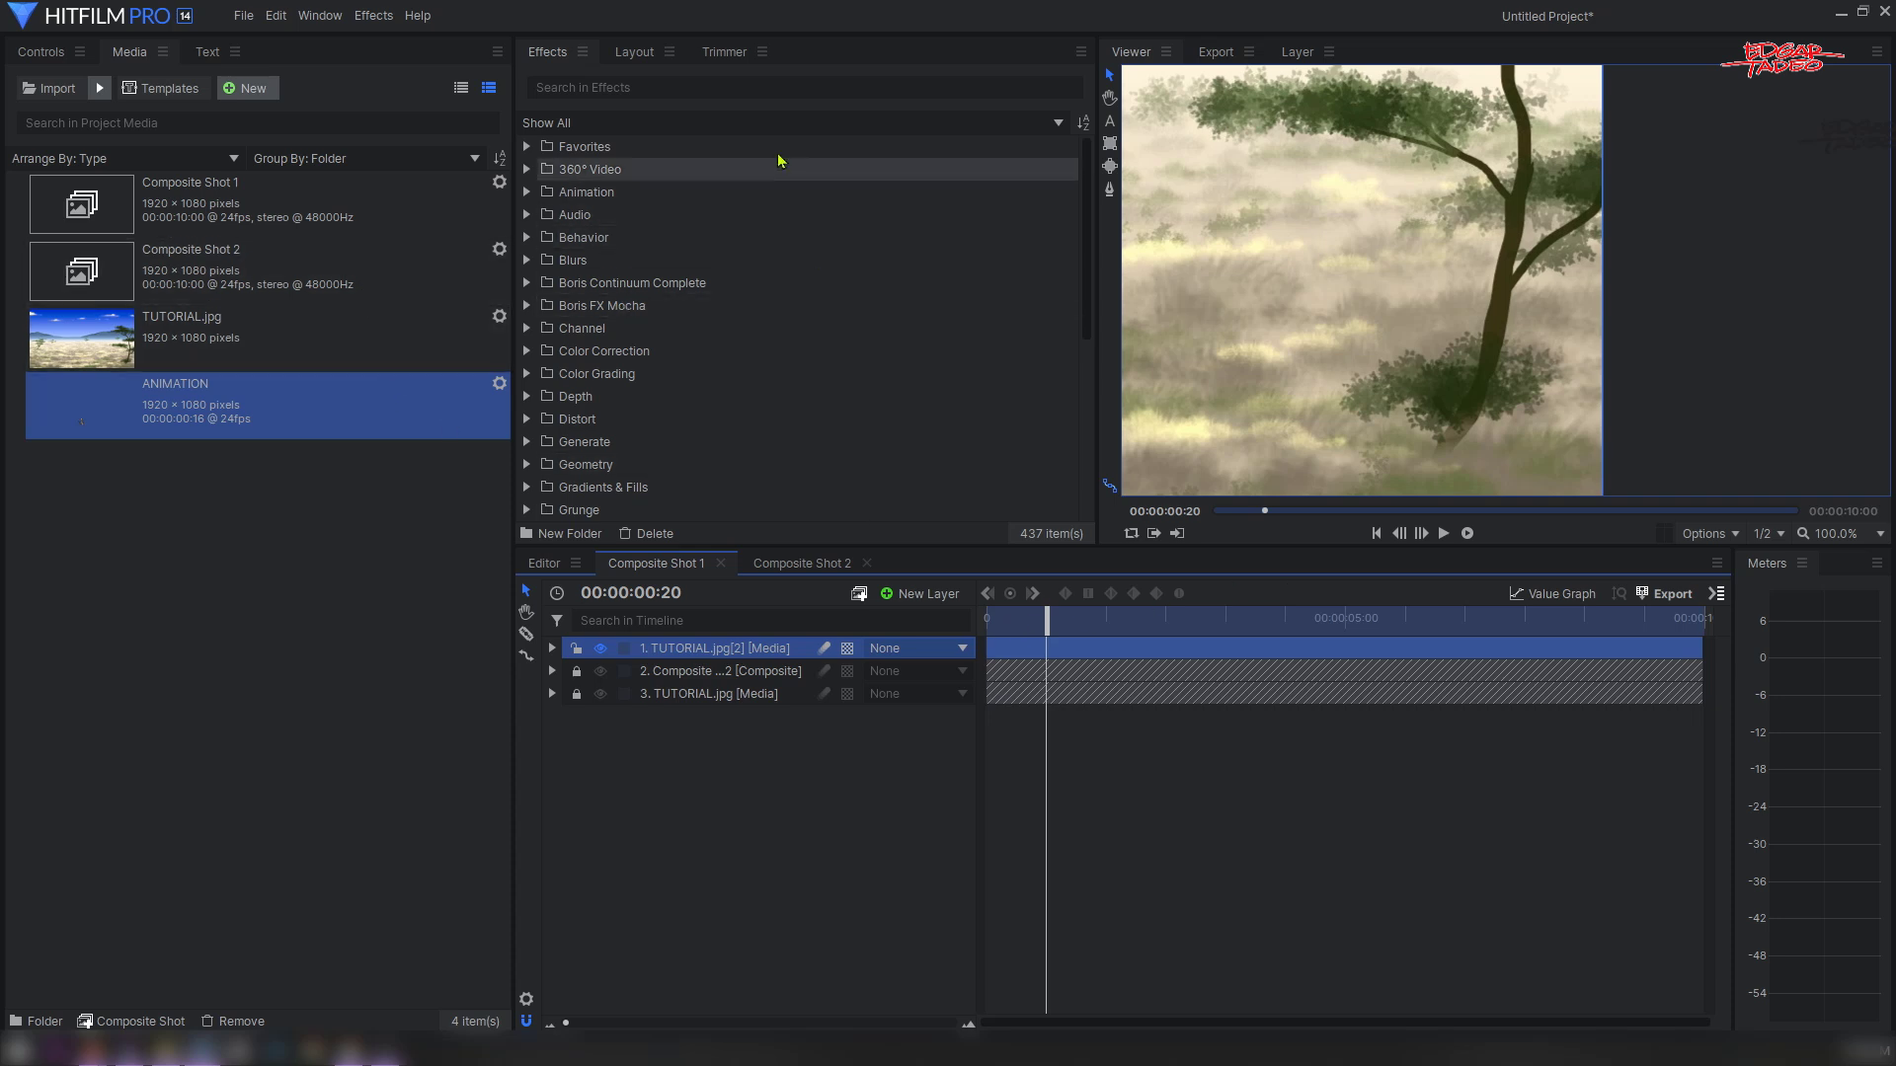
- Enlarge the viewer area around the tree at 300% zoom and set the TUTORIAL.jpg duplicate's Opacity to 47%
click(552, 649)
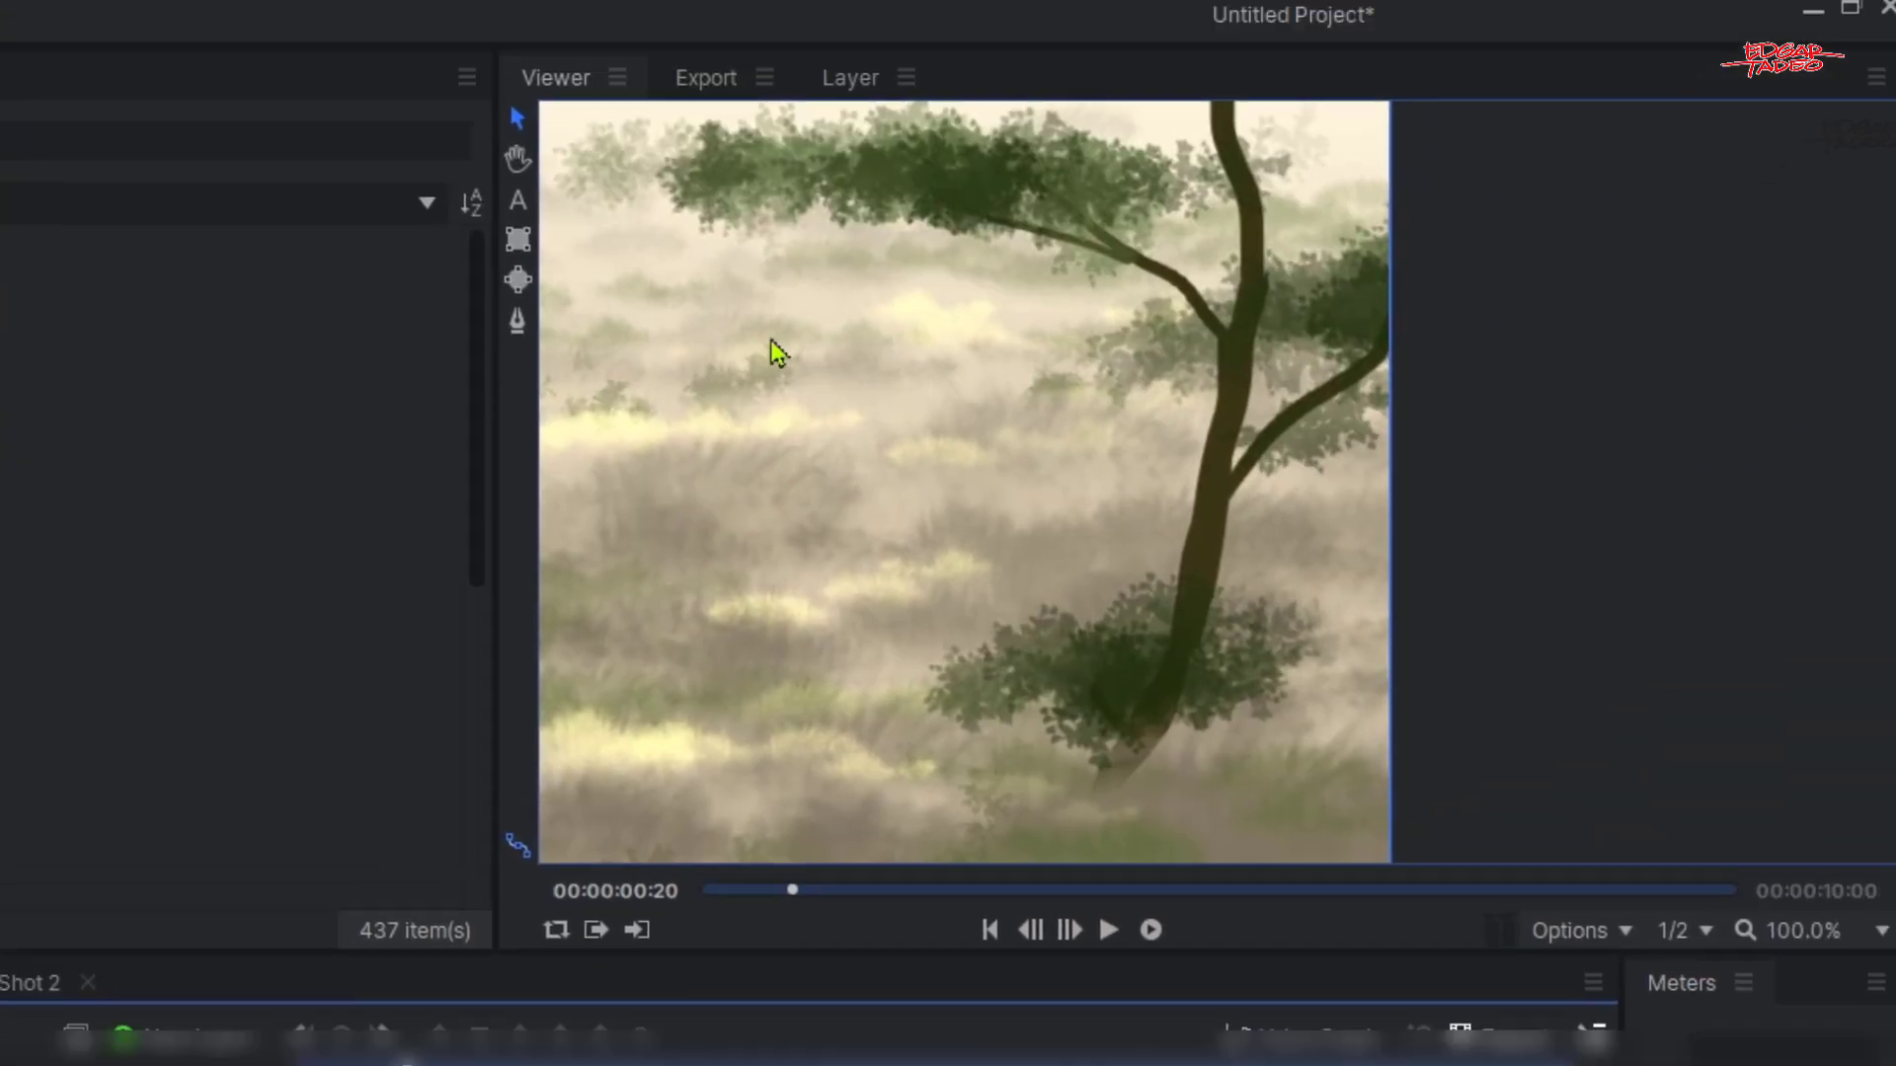
click(506, 348)
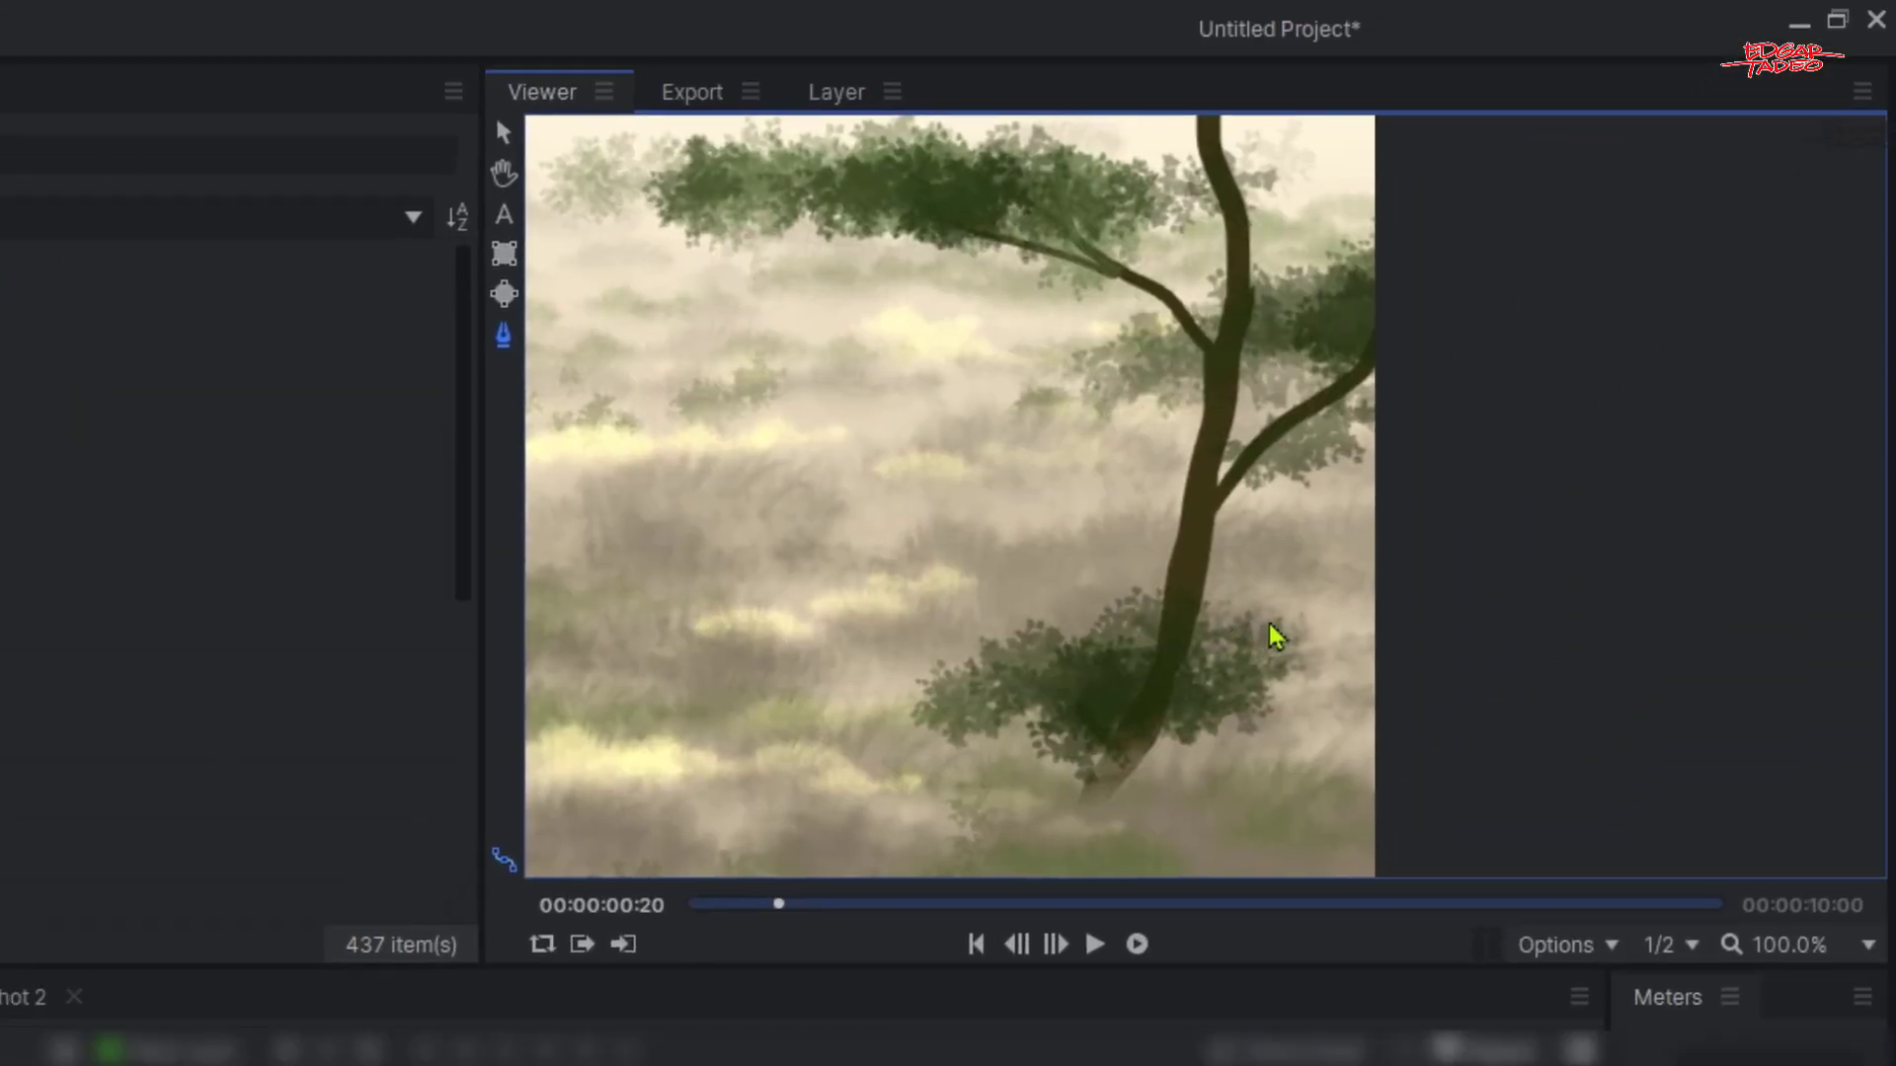
scroll(1270, 635, up, 3)
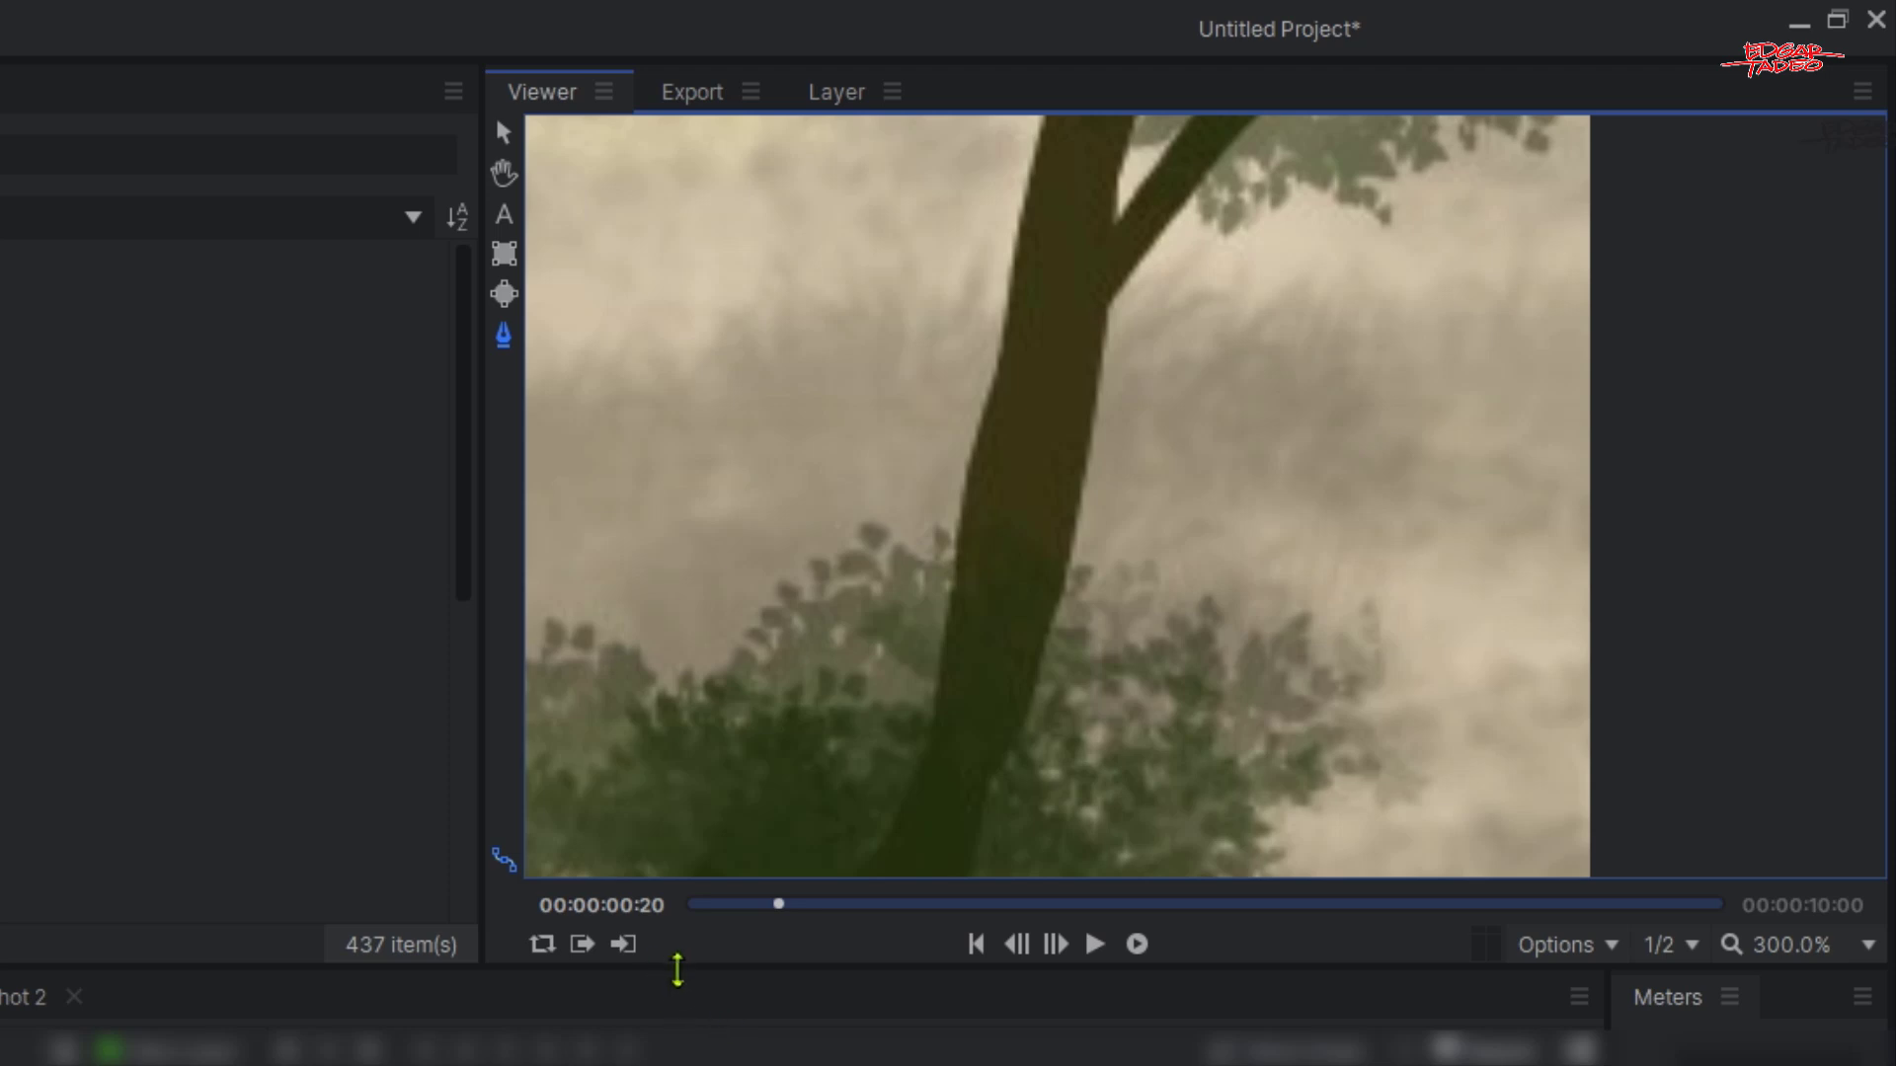
drag(677, 970, 678, 1056)
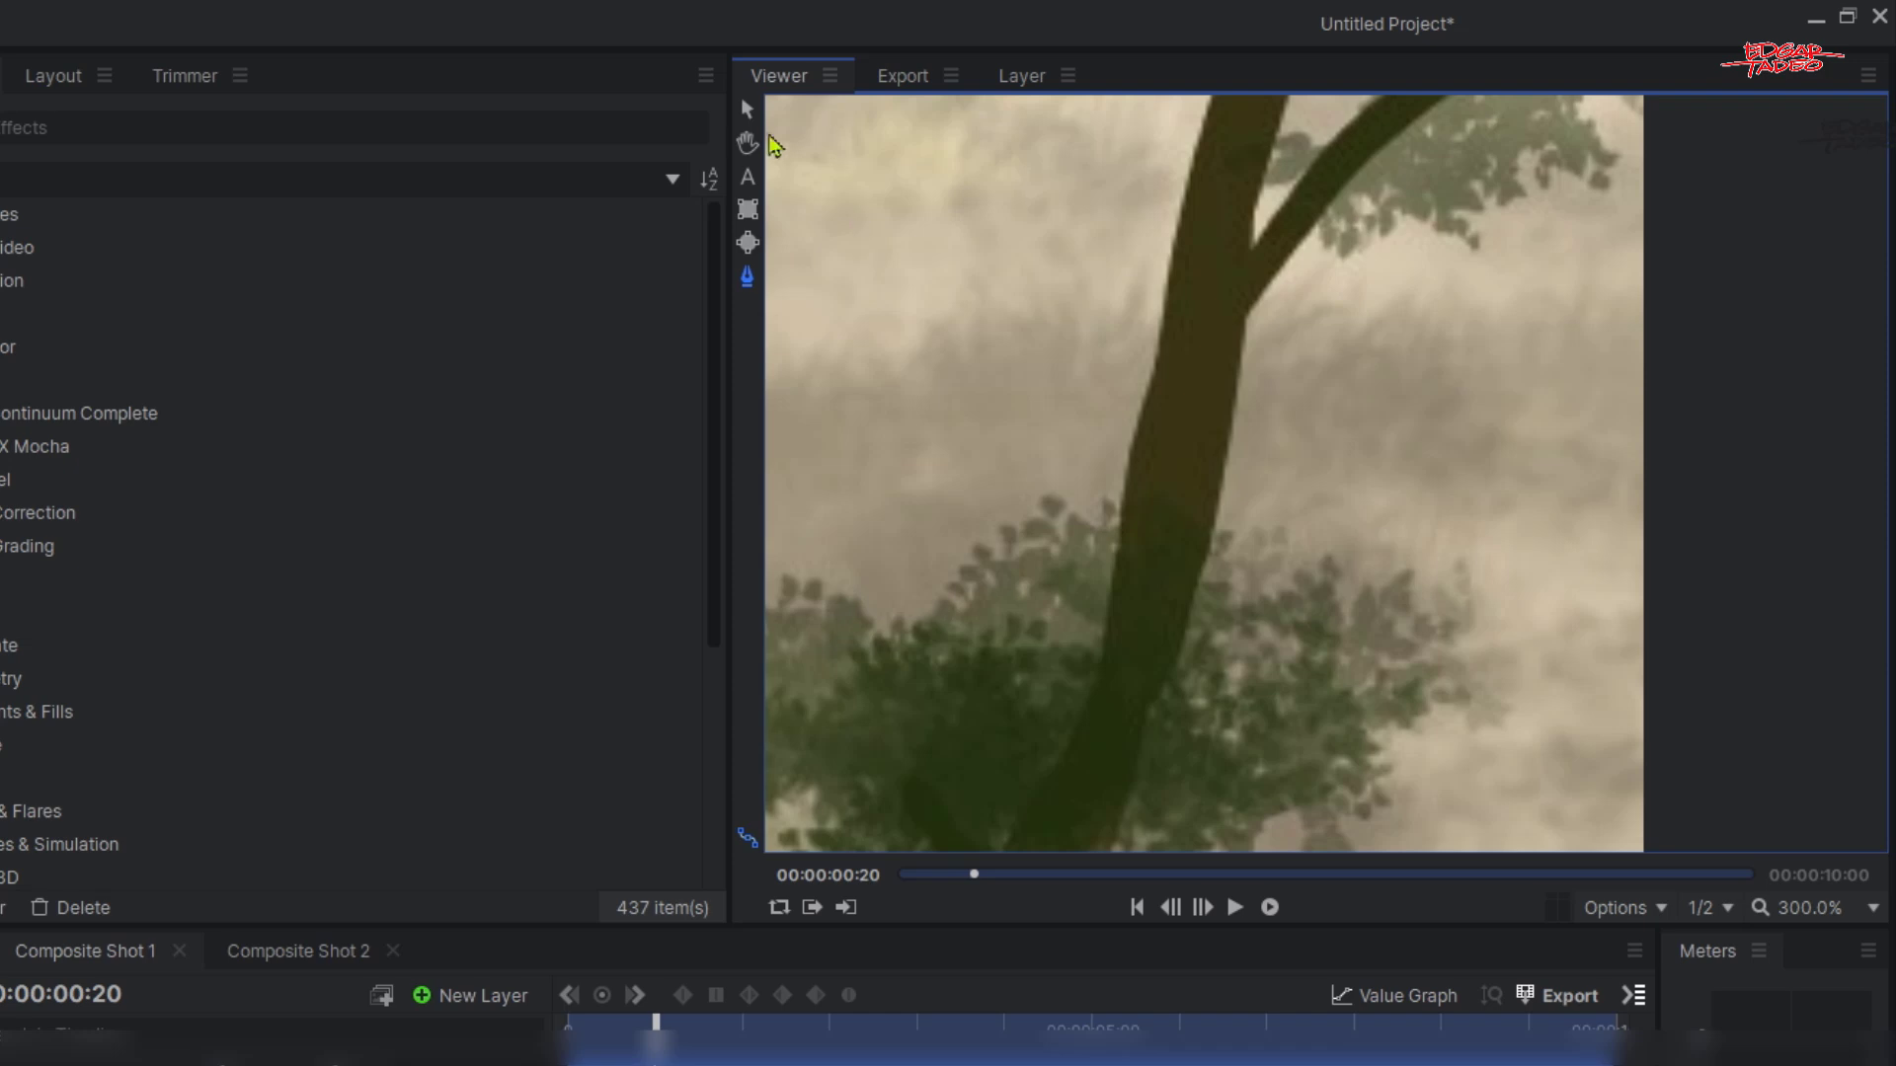
click(748, 144)
drag(1134, 271, 1188, 394)
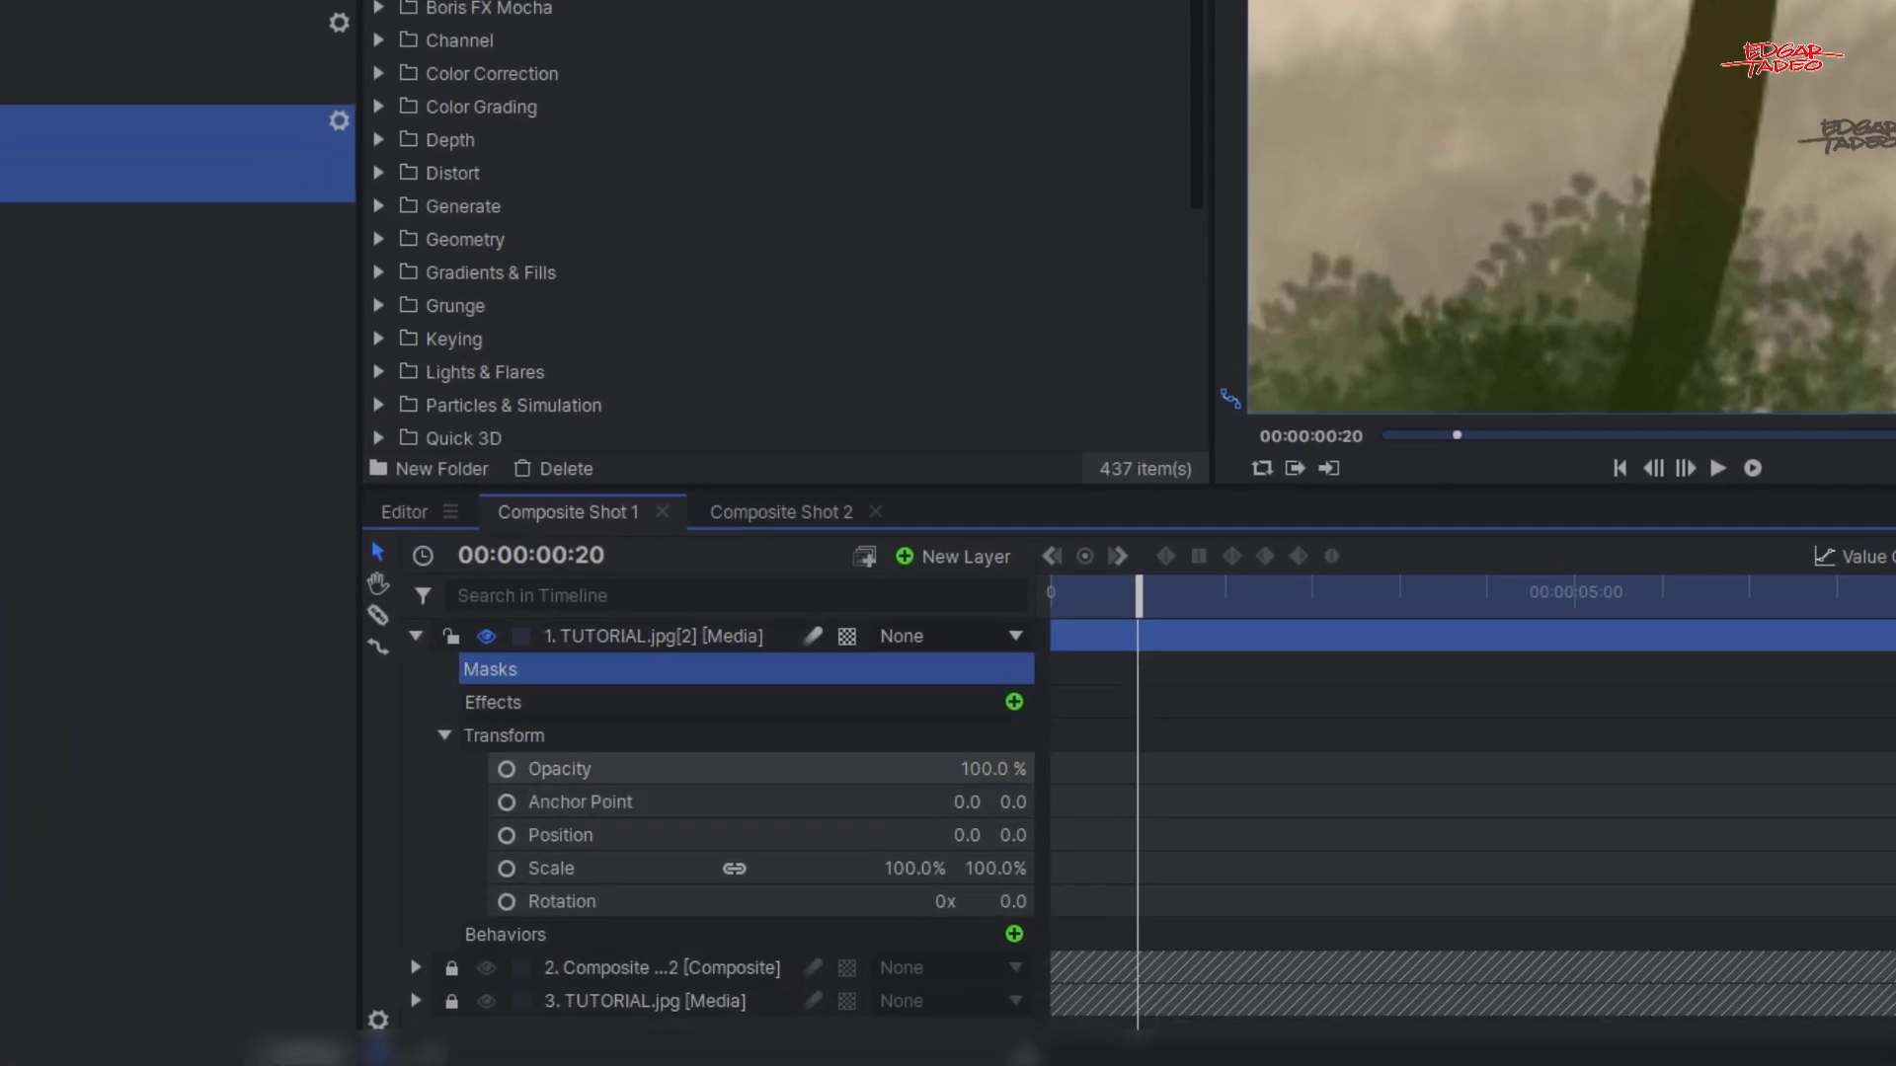
drag(992, 768, 940, 768)
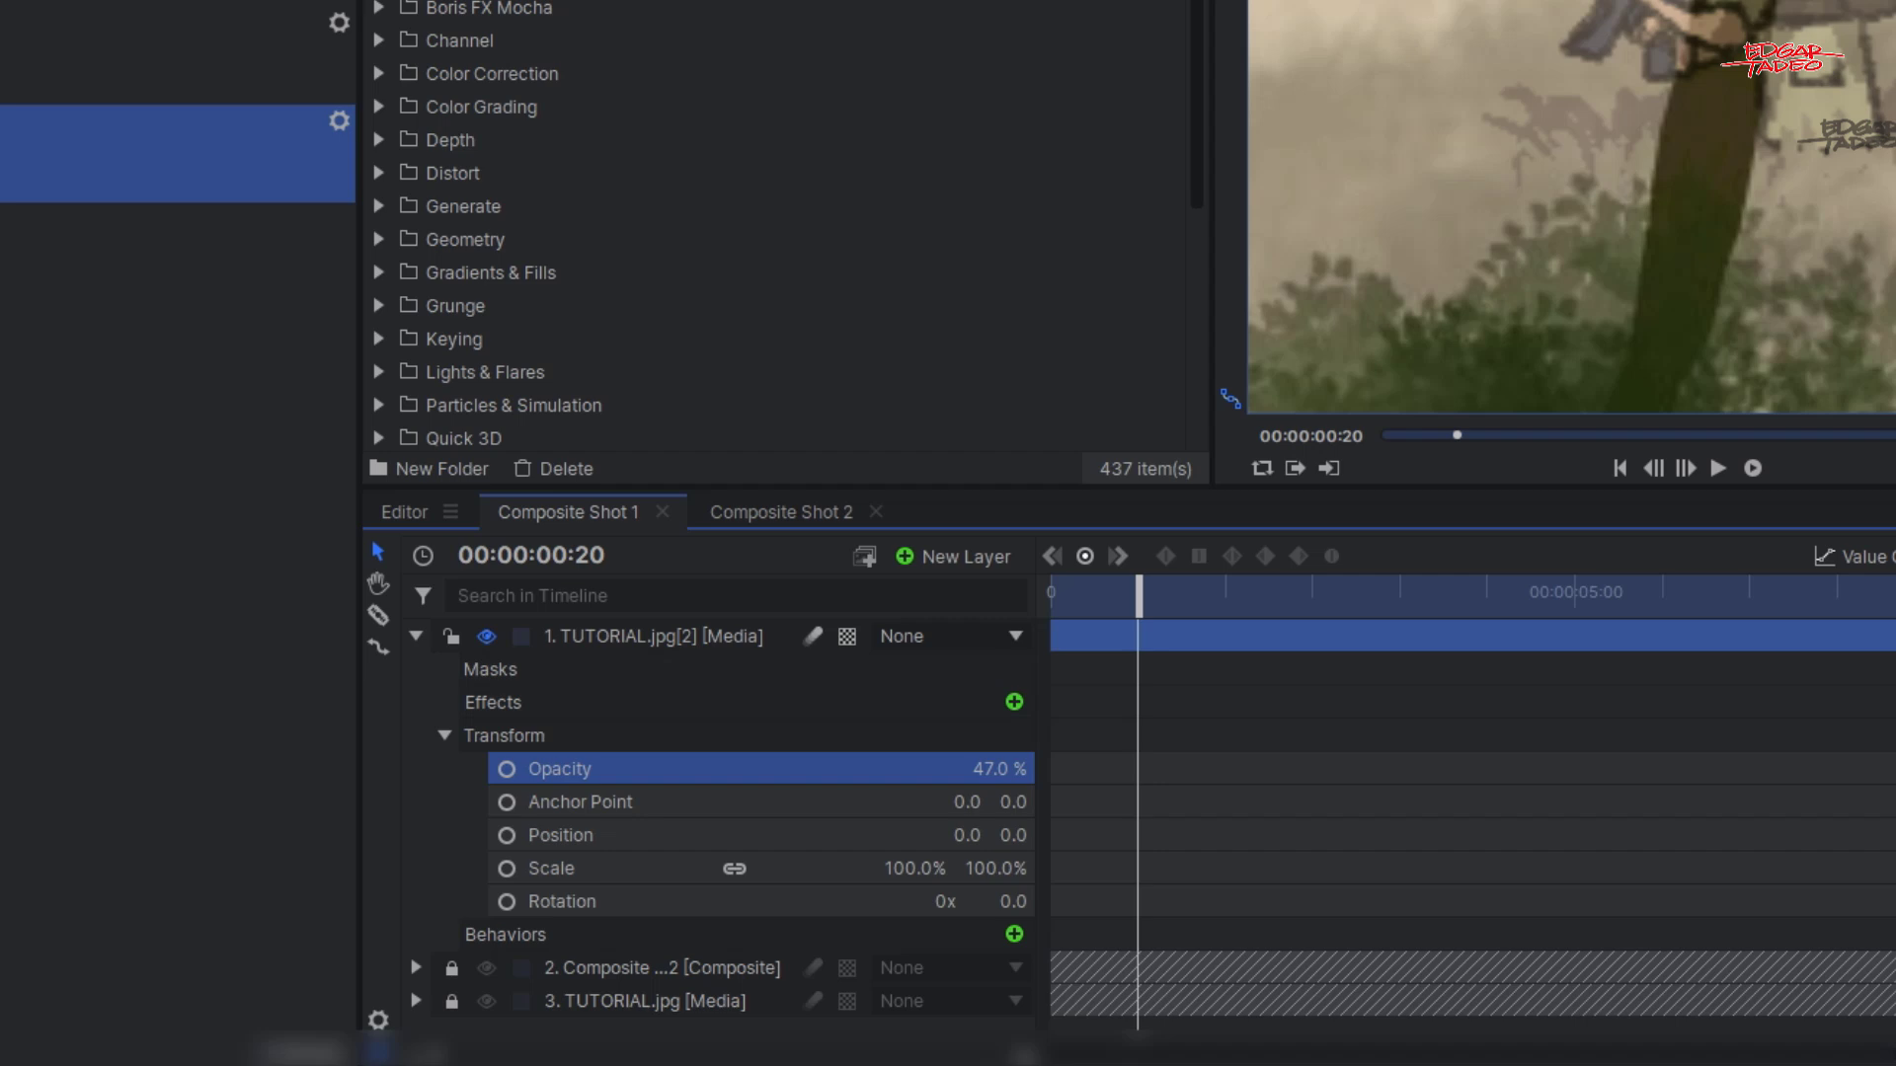
- Start a Pen mask on the TUTORIAL.jpg duplicate and trace the trunk's left edge from above the hat down to the foliage
click(670, 675)
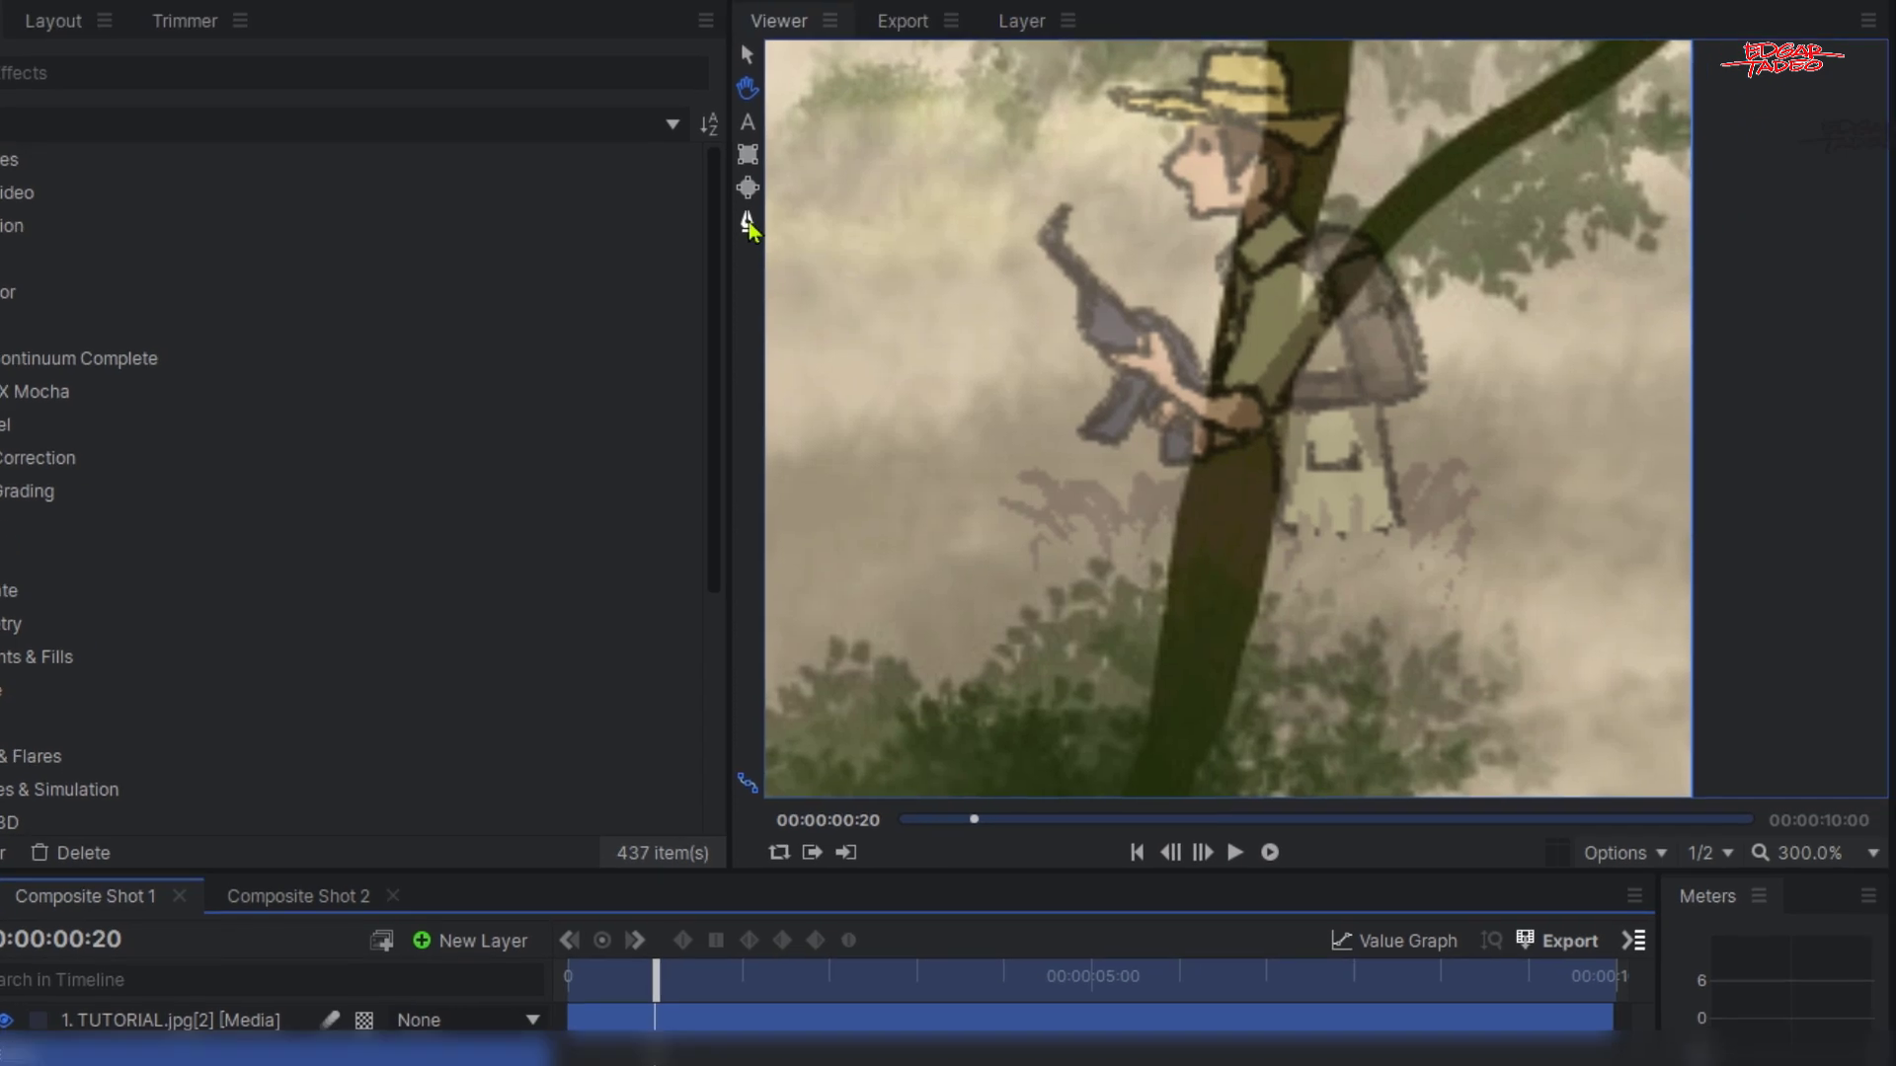
click(747, 222)
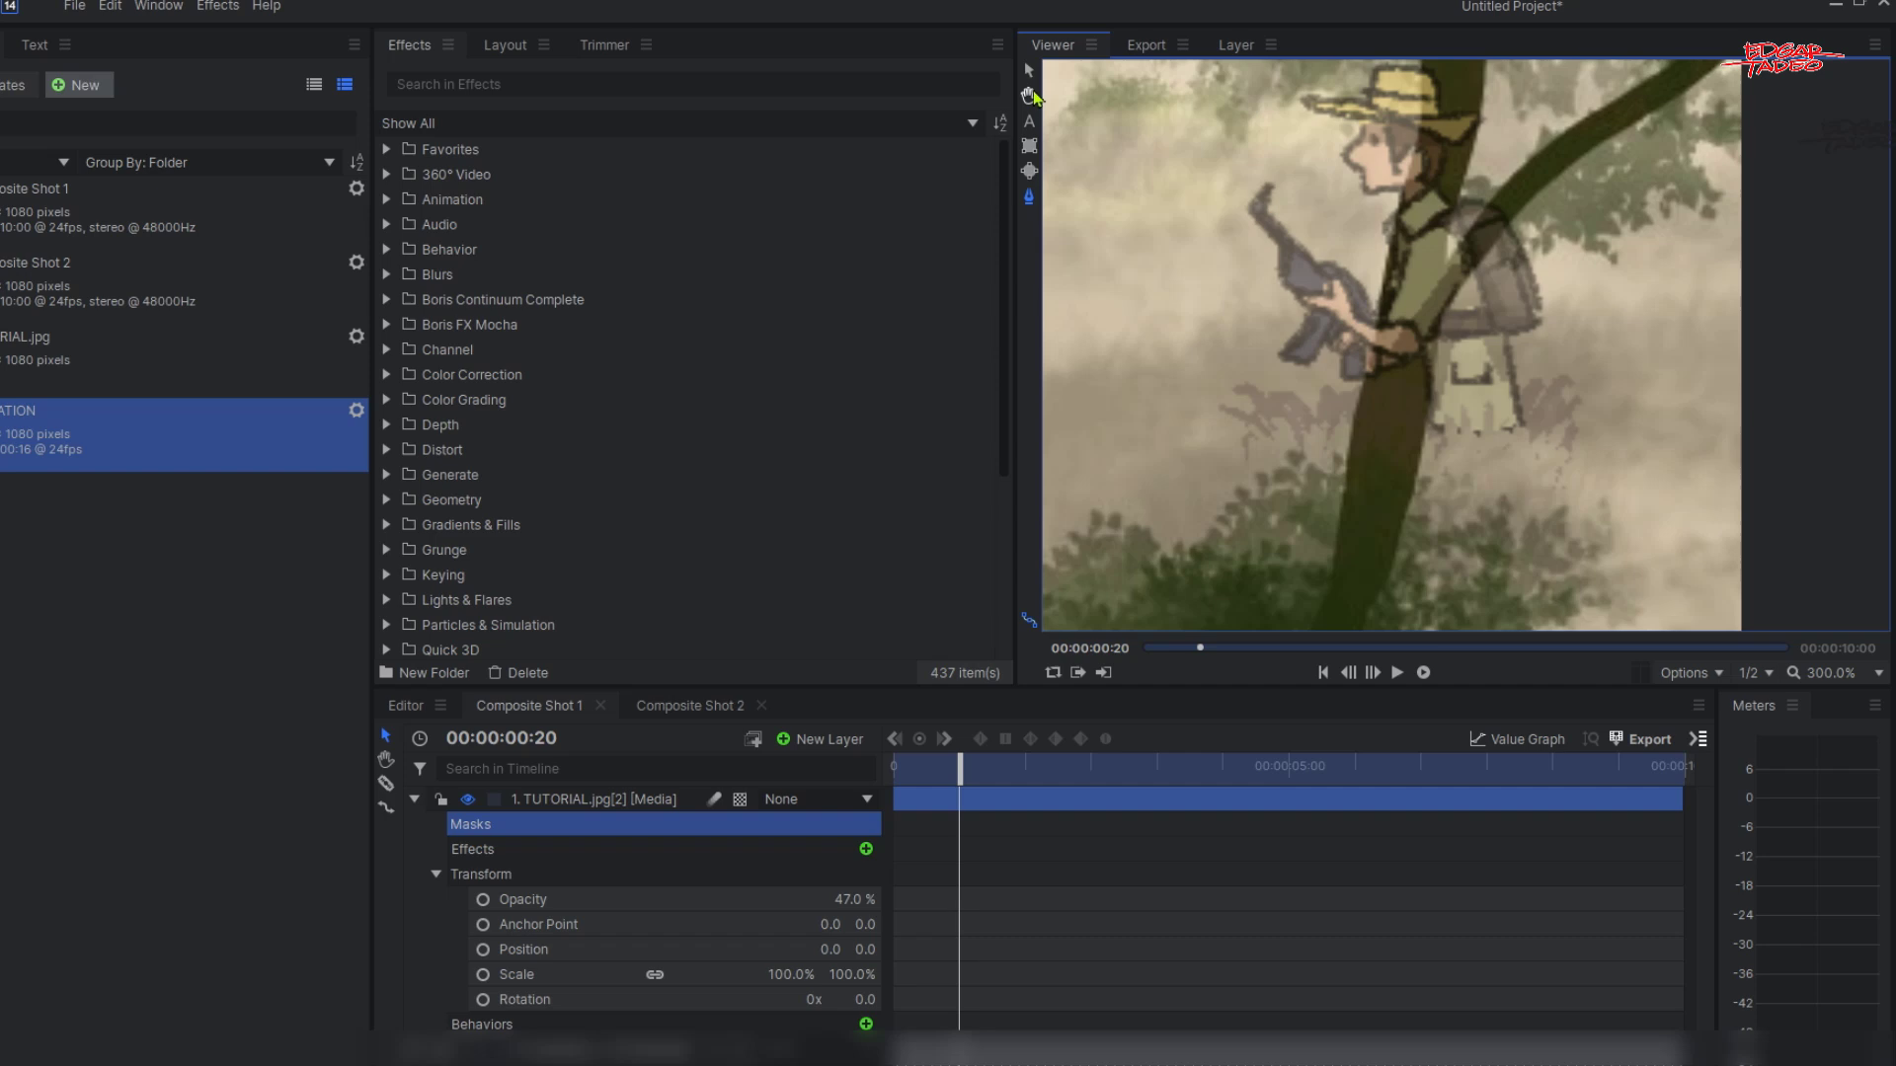
click(1029, 95)
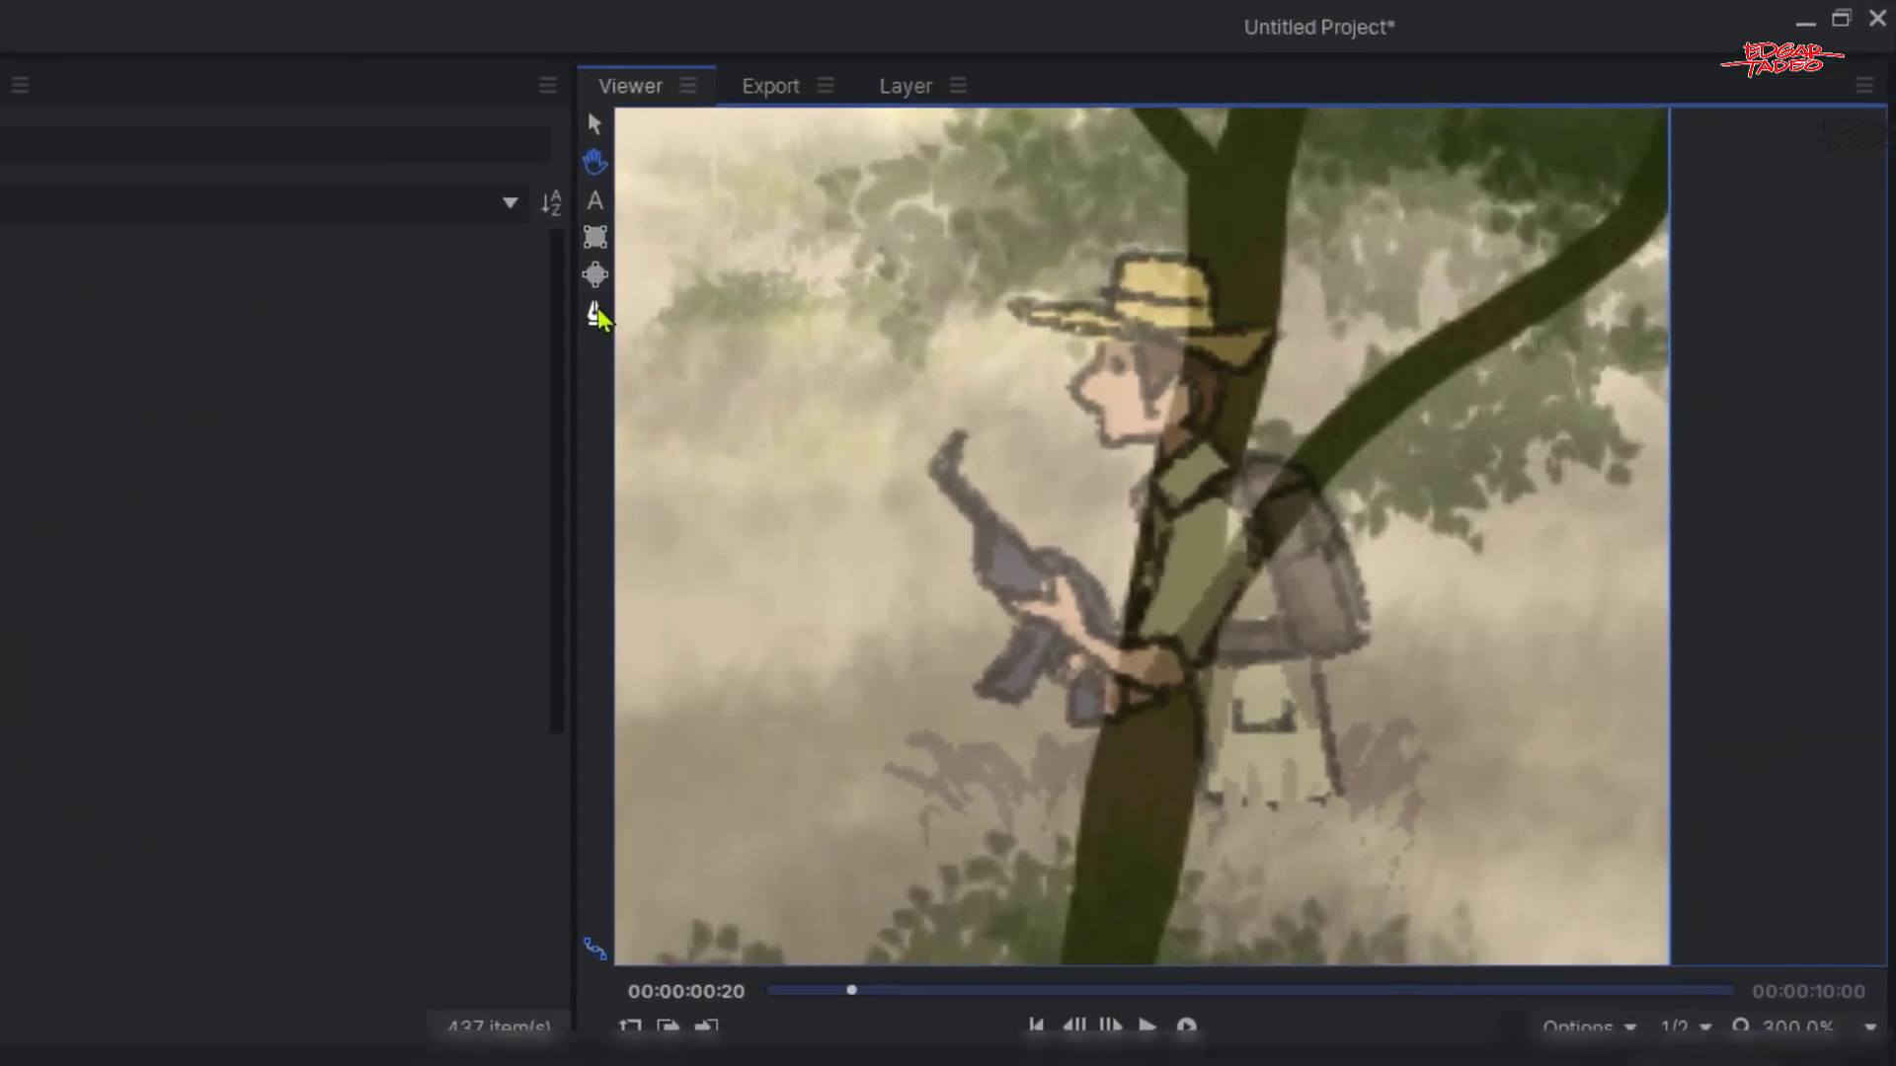
click(1109, 190)
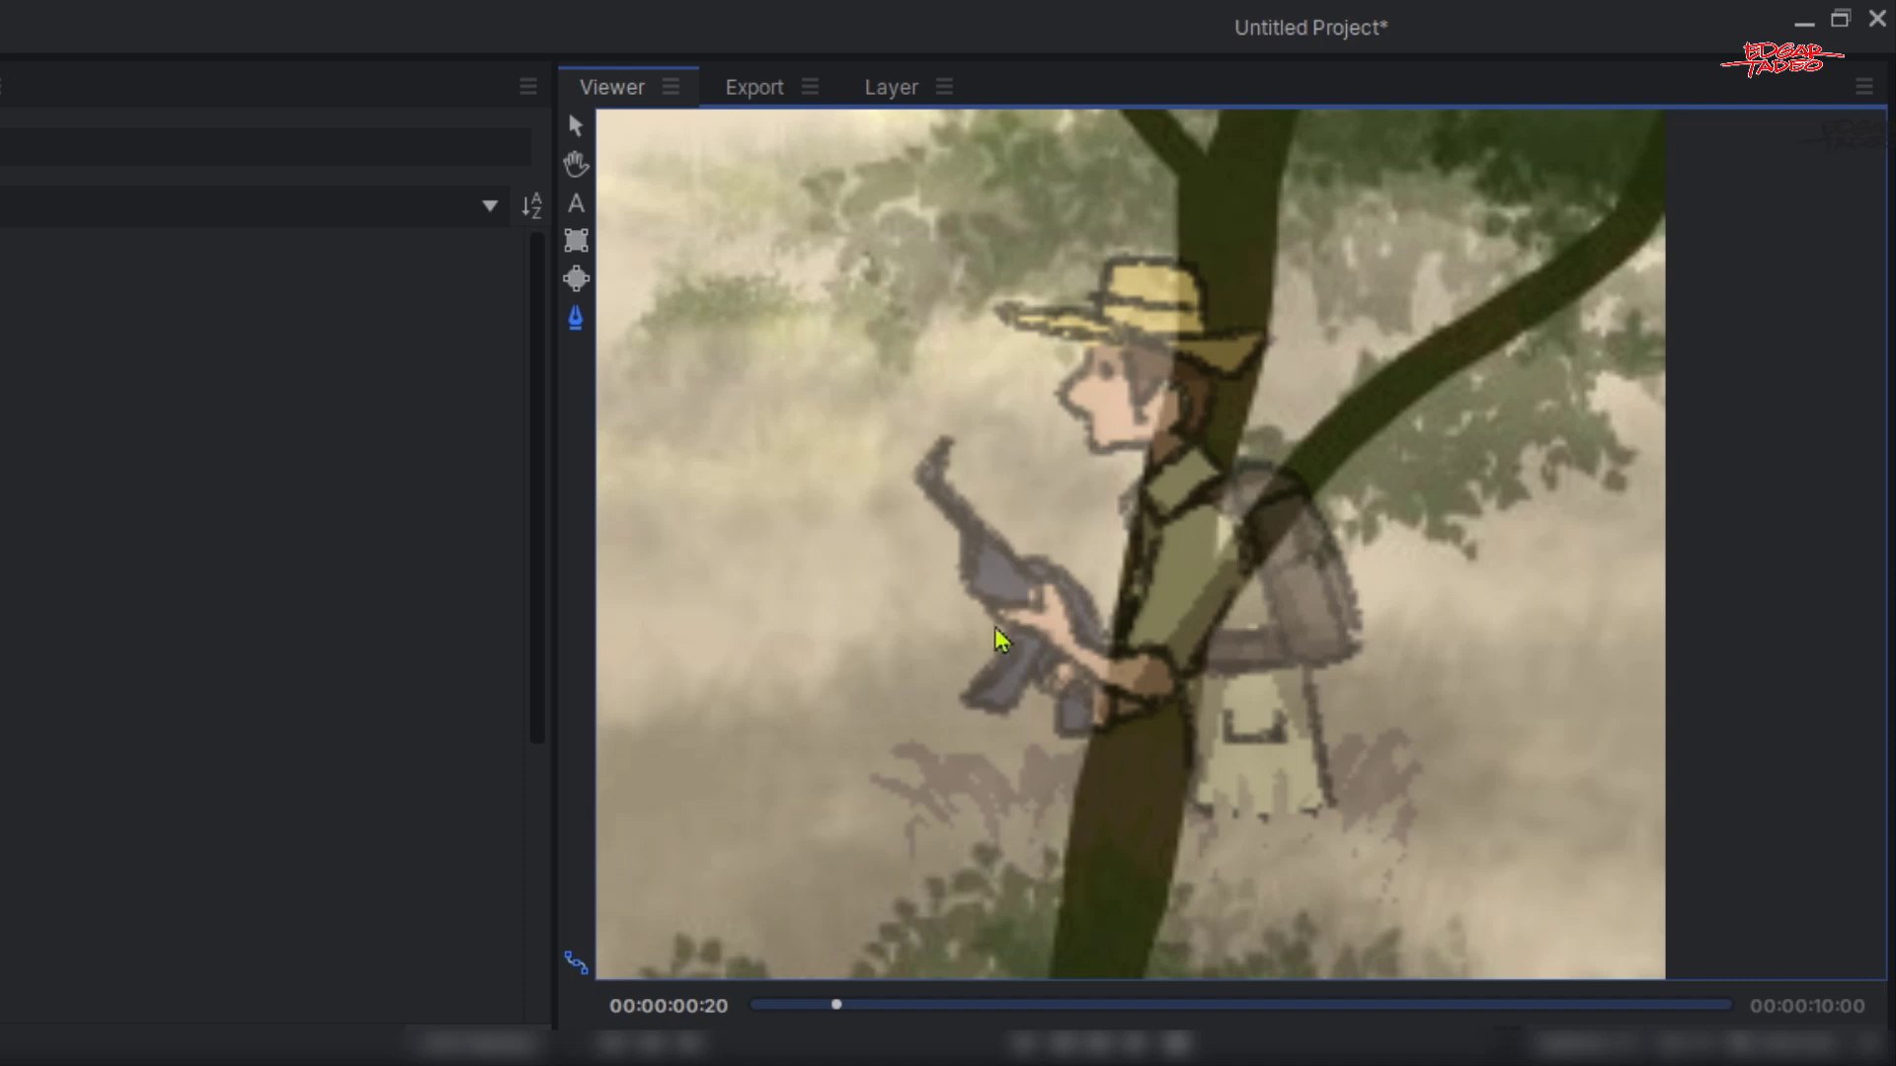
click(1176, 210)
click(1176, 322)
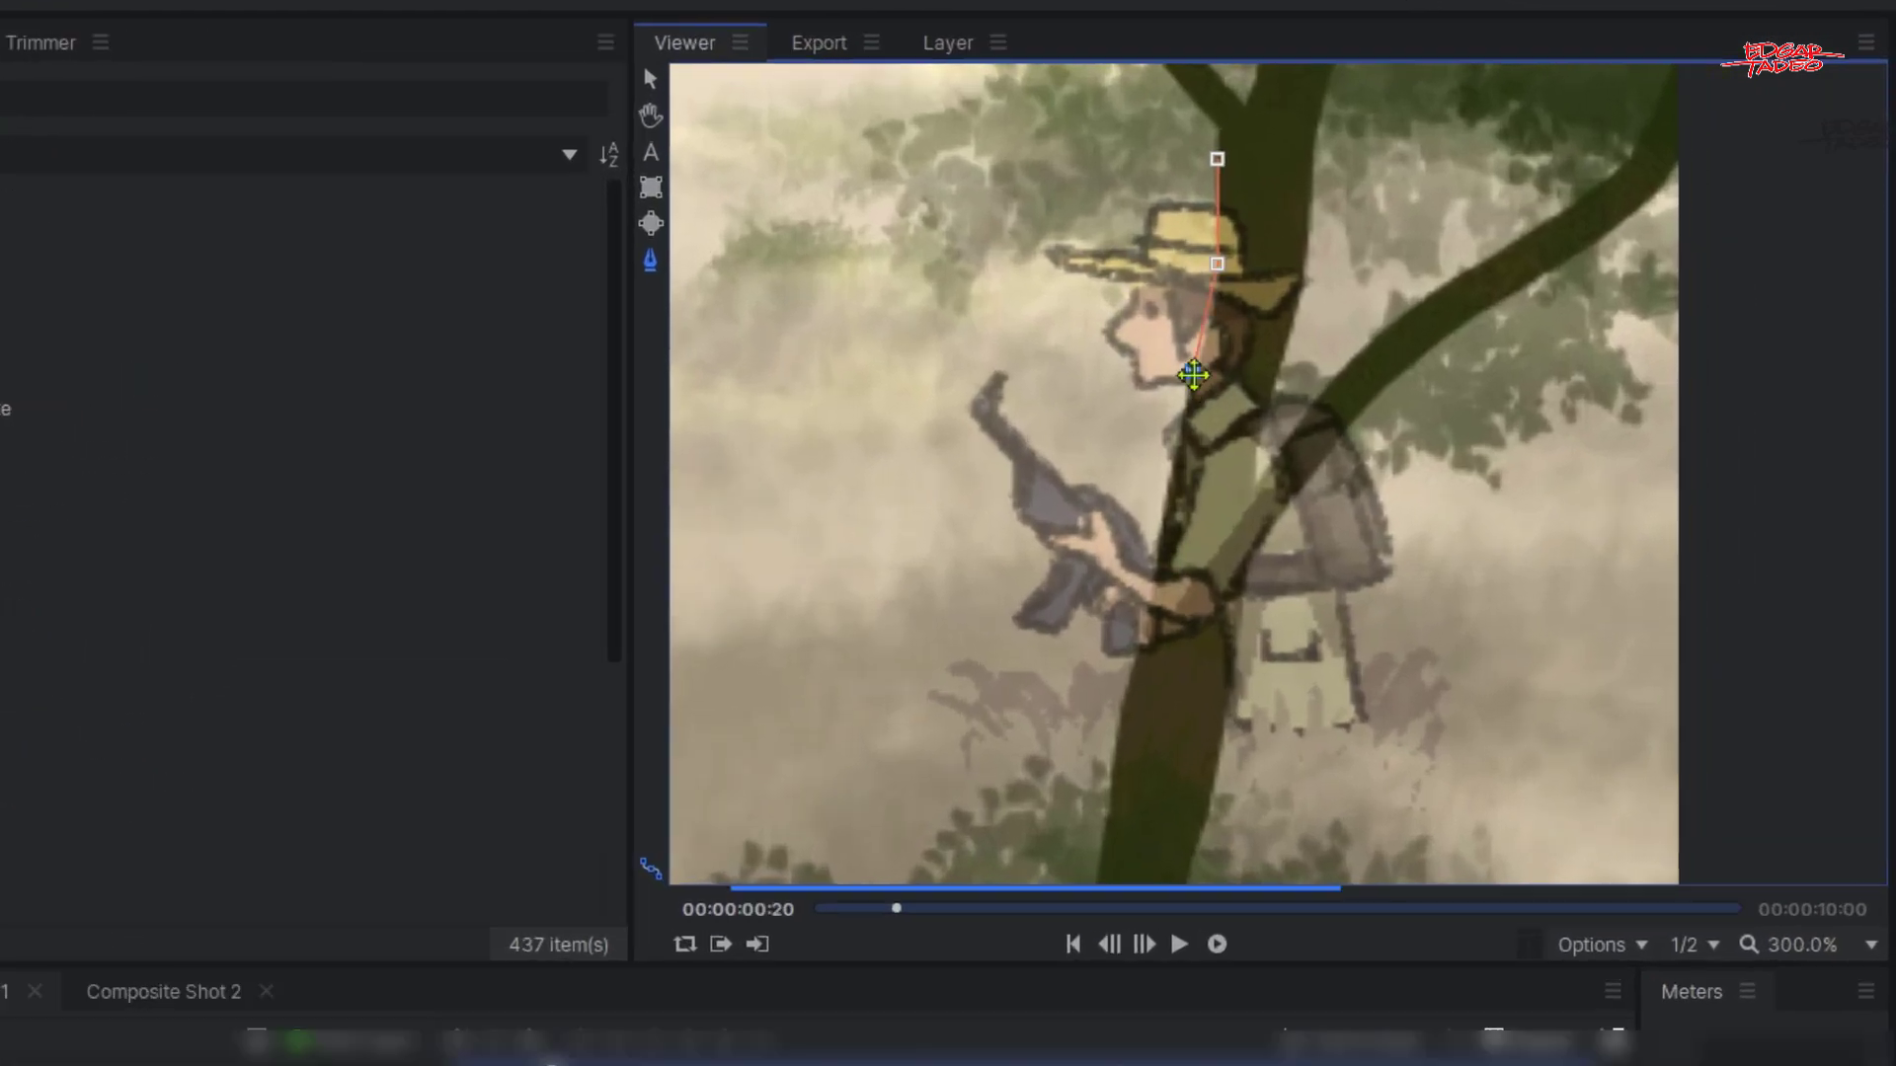
click(1149, 436)
click(1126, 534)
click(1105, 665)
click(1032, 739)
click(1007, 889)
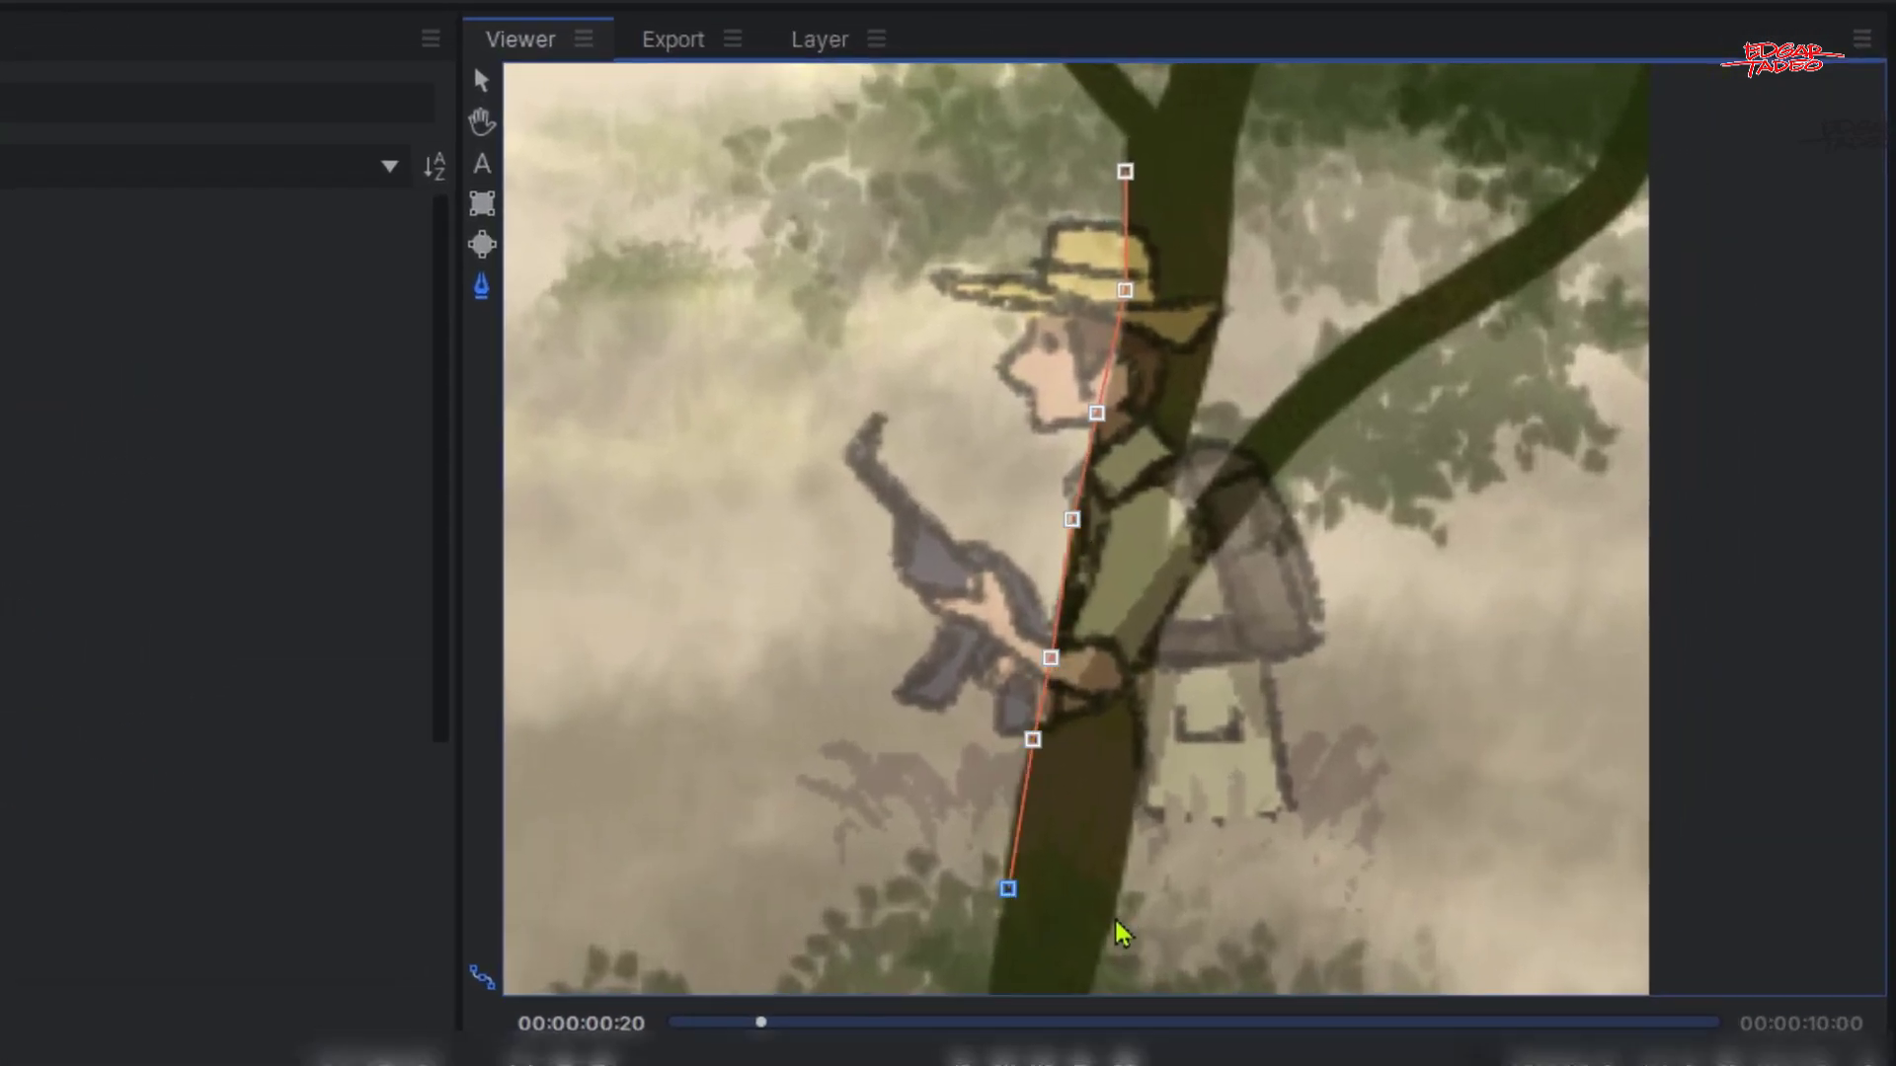
- Continue the mask up the trunk's right edge and around the right-hand branch back to the fork
click(1112, 920)
click(1143, 735)
click(1156, 641)
click(1230, 517)
click(1323, 404)
click(1434, 329)
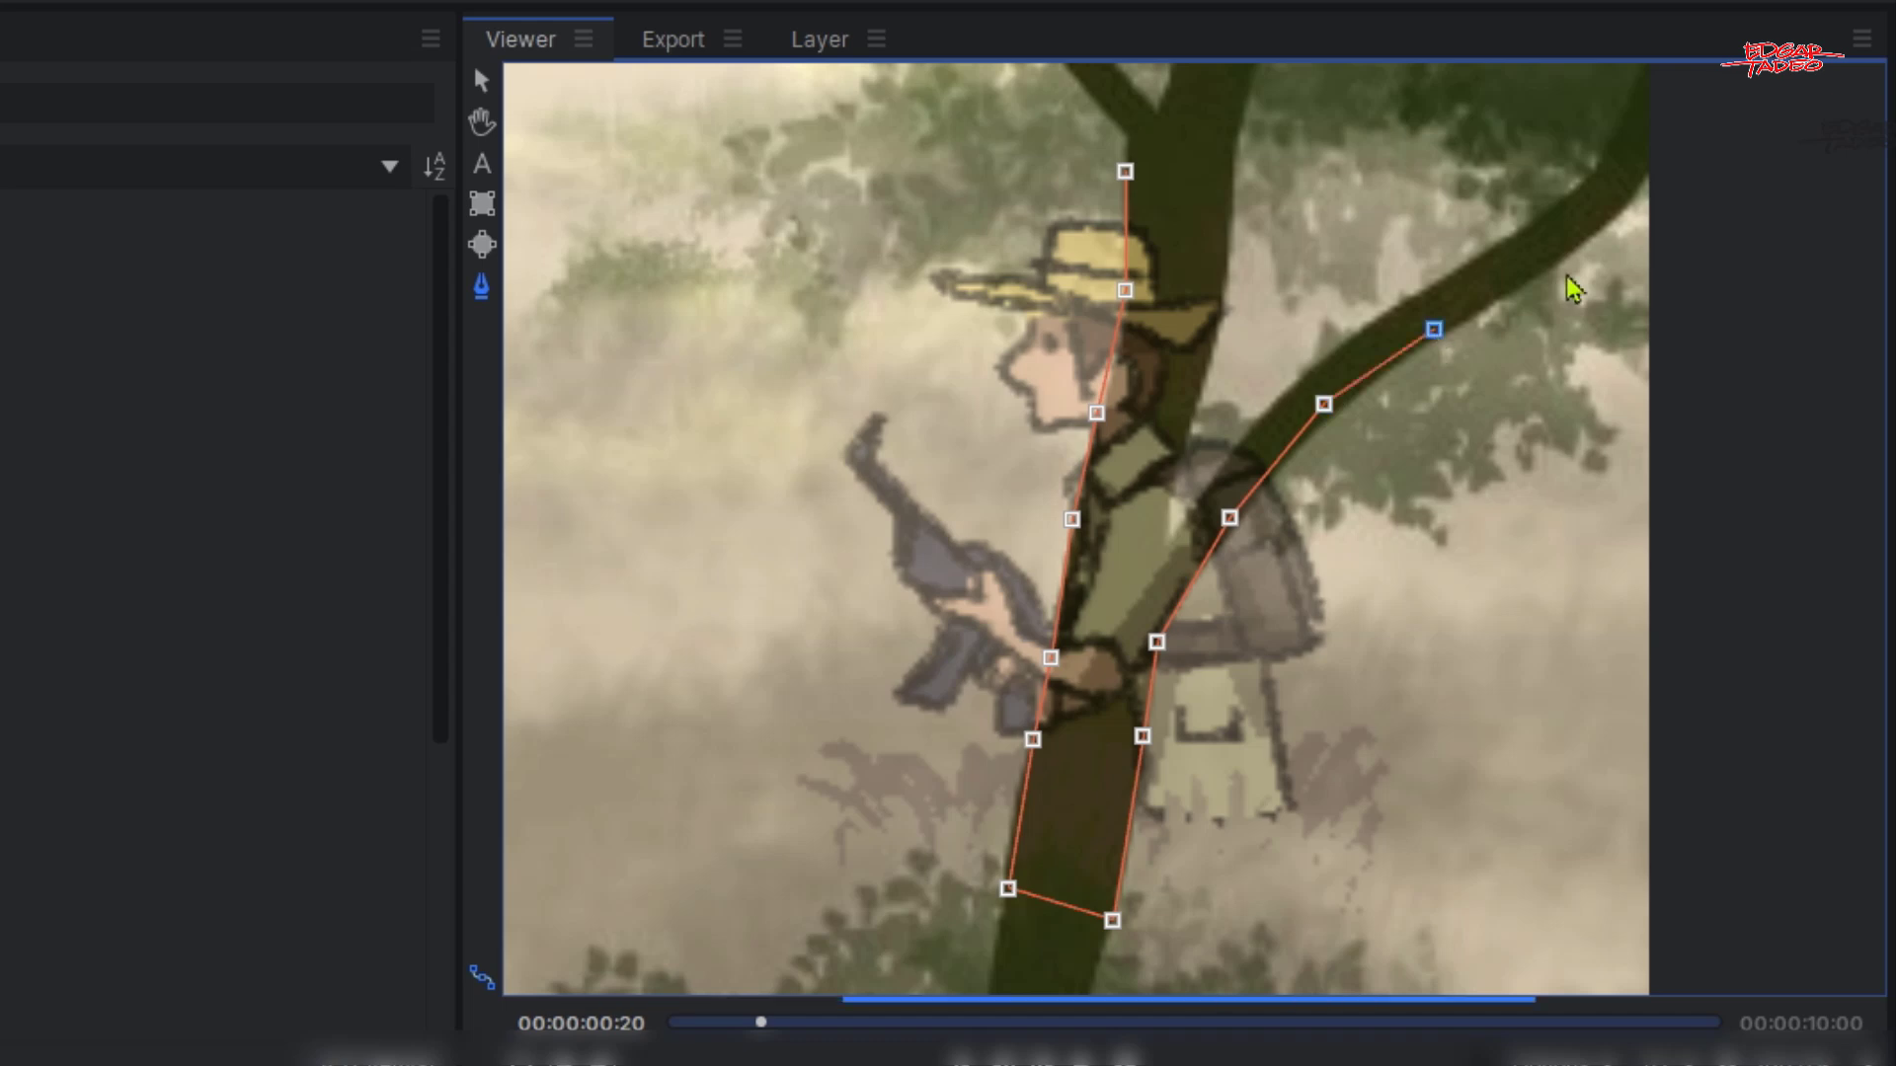
click(1567, 240)
click(1517, 211)
click(1394, 292)
click(1281, 407)
click(1201, 482)
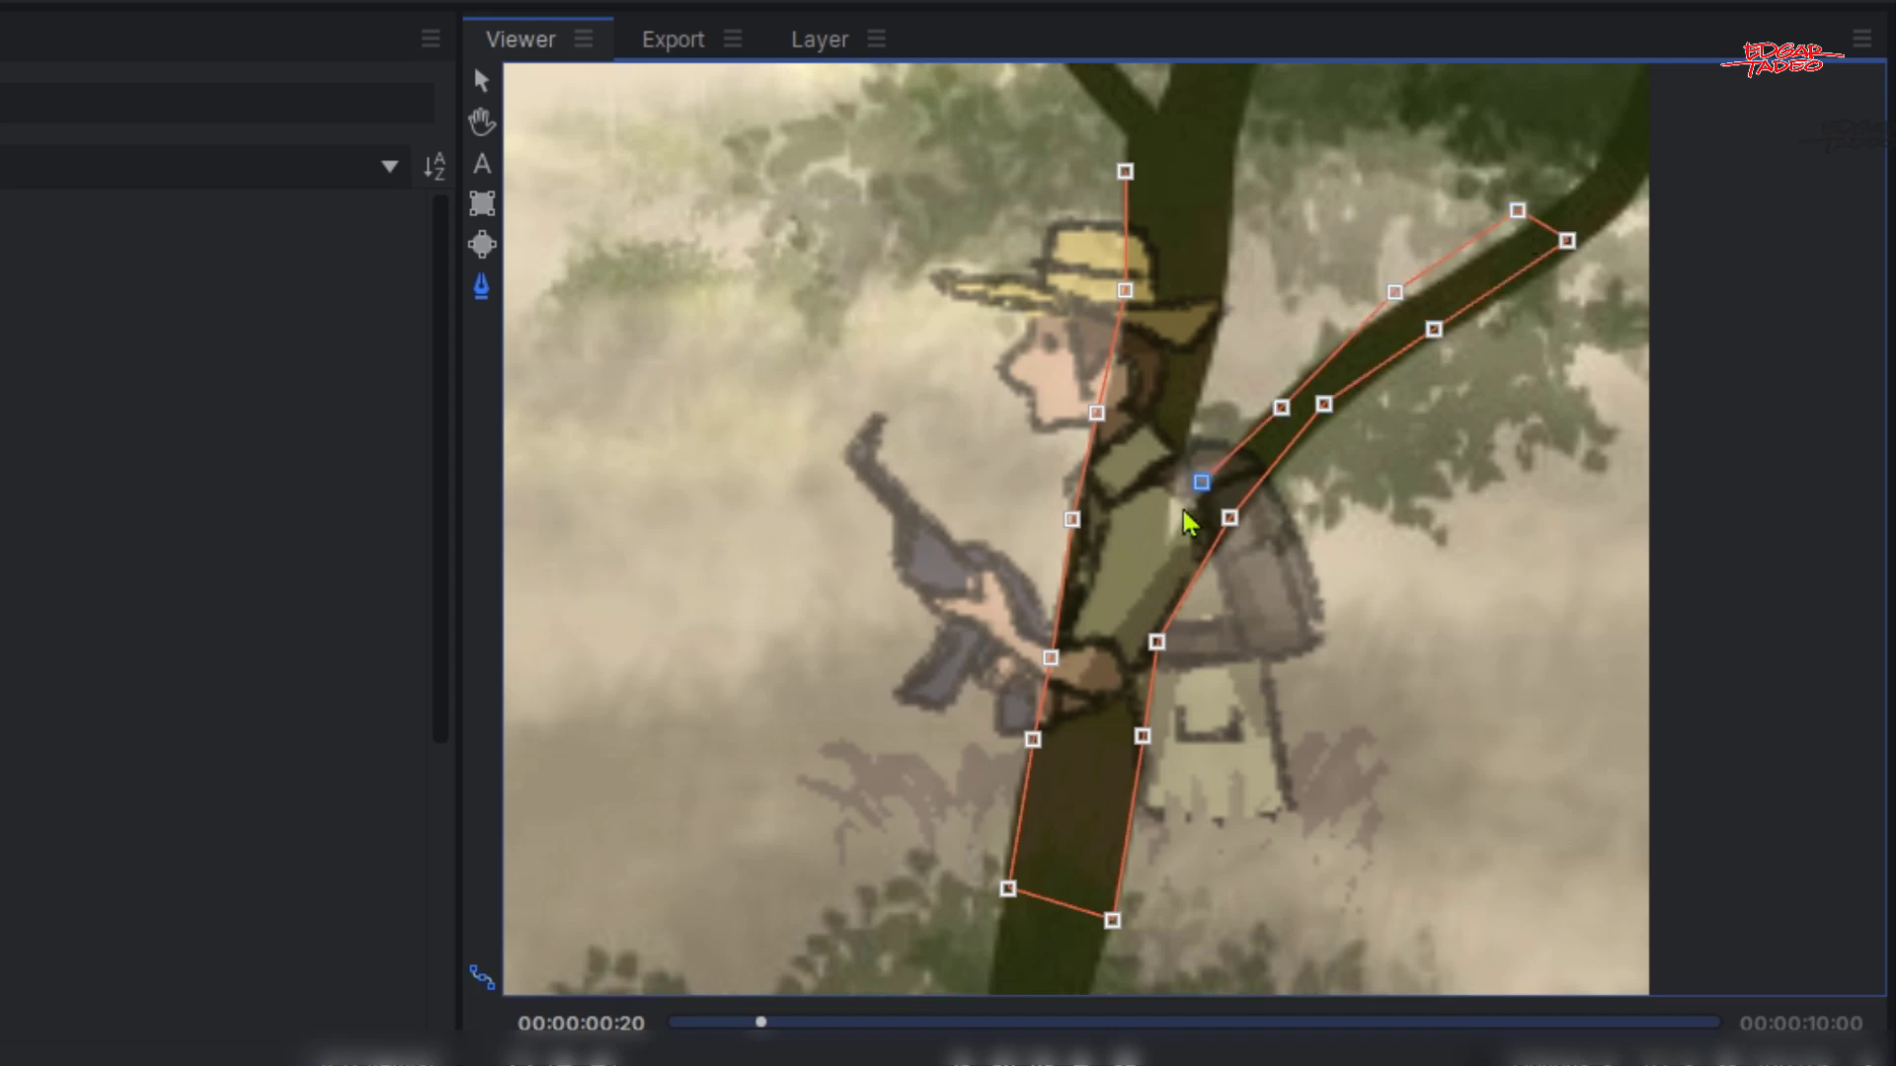
- Close the mask along the trunk's right edge above the fork and adjust its points on the branch
click(1165, 532)
click(1174, 470)
click(1226, 318)
click(1225, 228)
click(1232, 157)
click(1124, 171)
drag(1394, 292, 1414, 292)
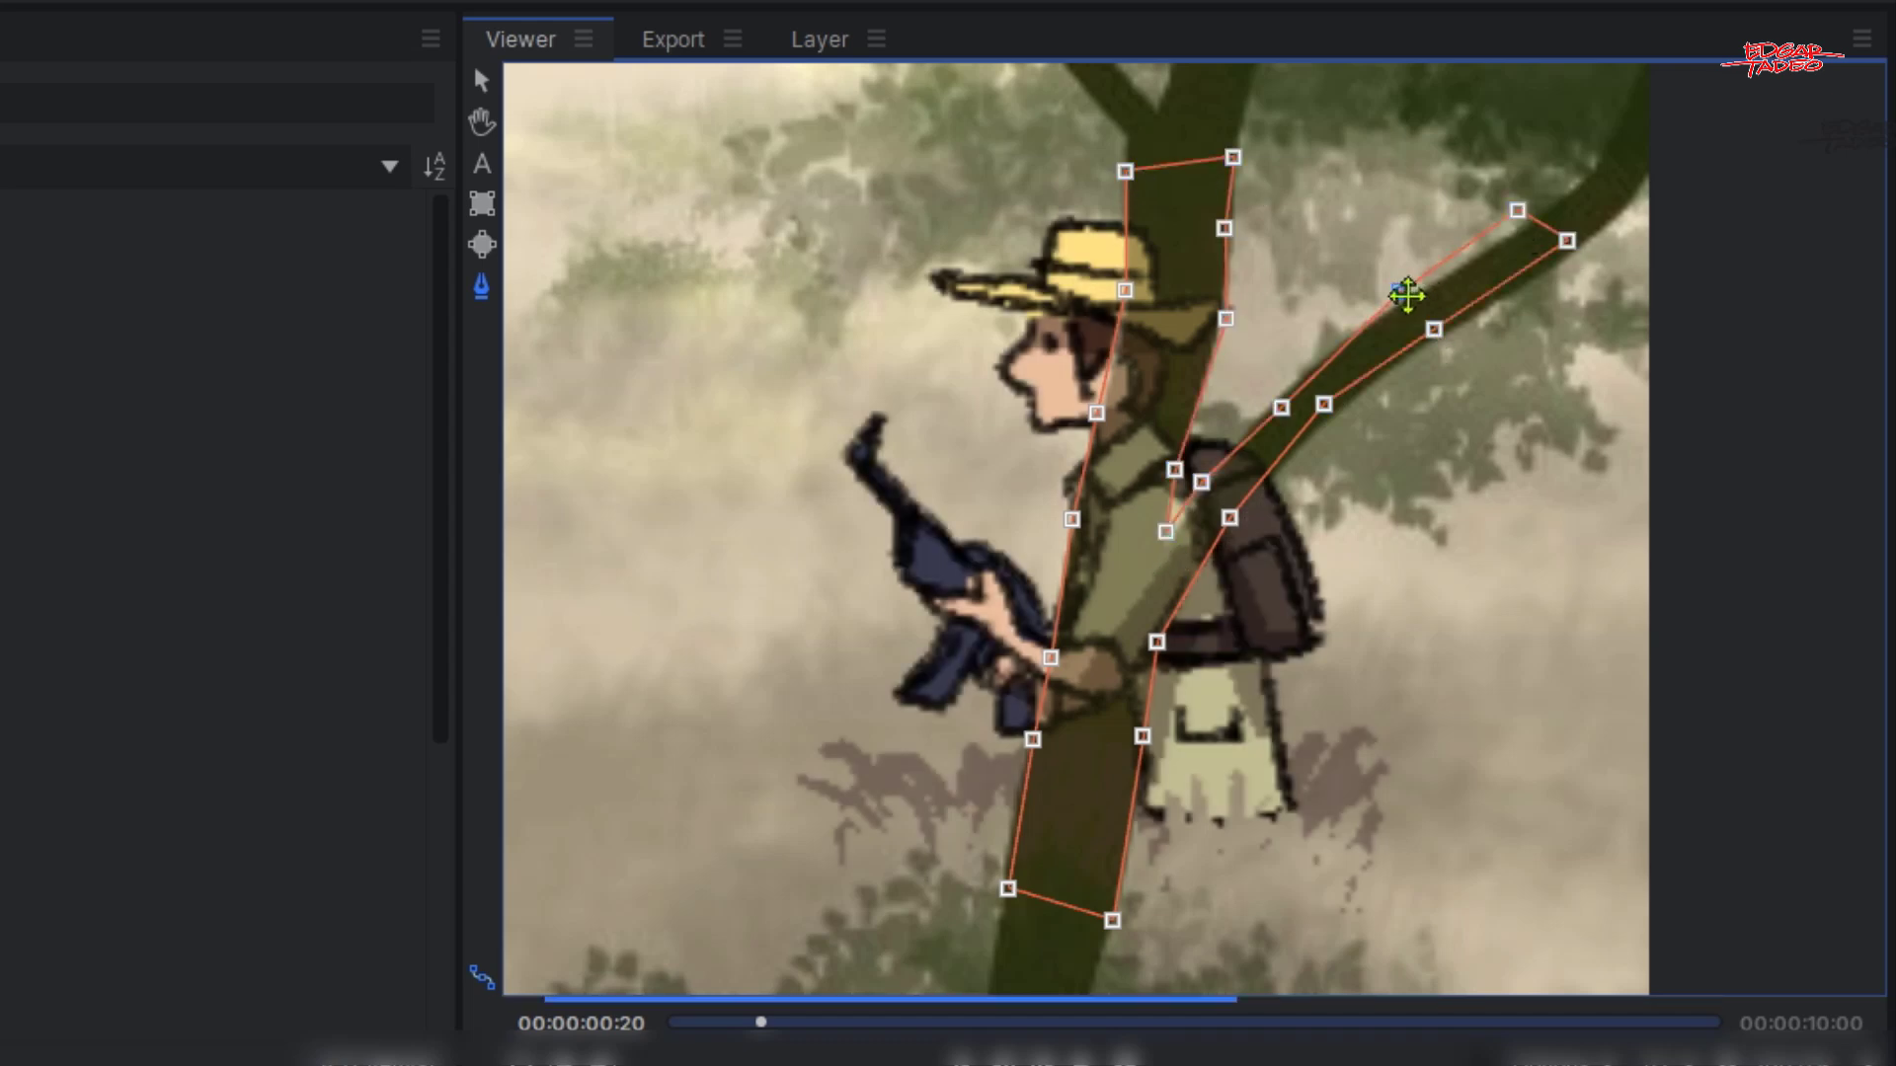
drag(1281, 407, 1291, 386)
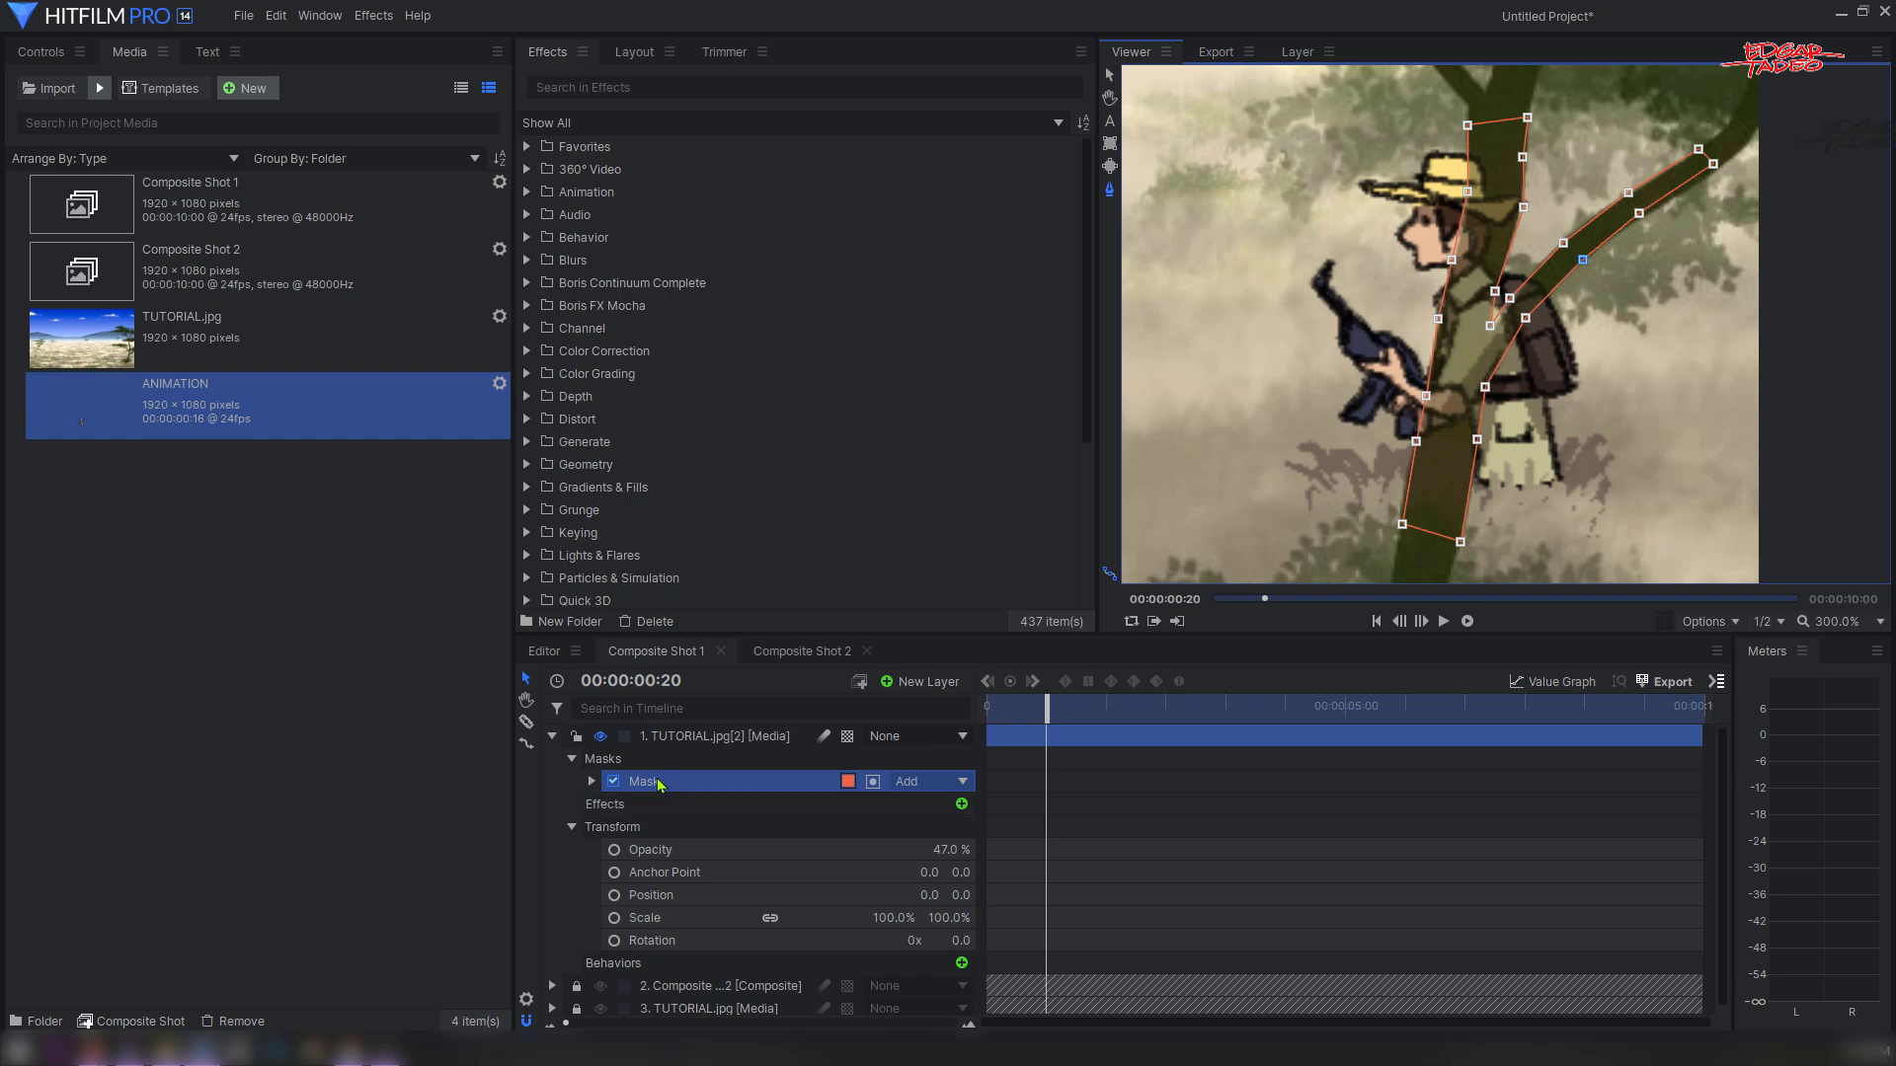
- Restore the TUTORIAL.jpg duplicate's Opacity to 100% and expand the tree mask's properties
scroll(690, 869, down, 1)
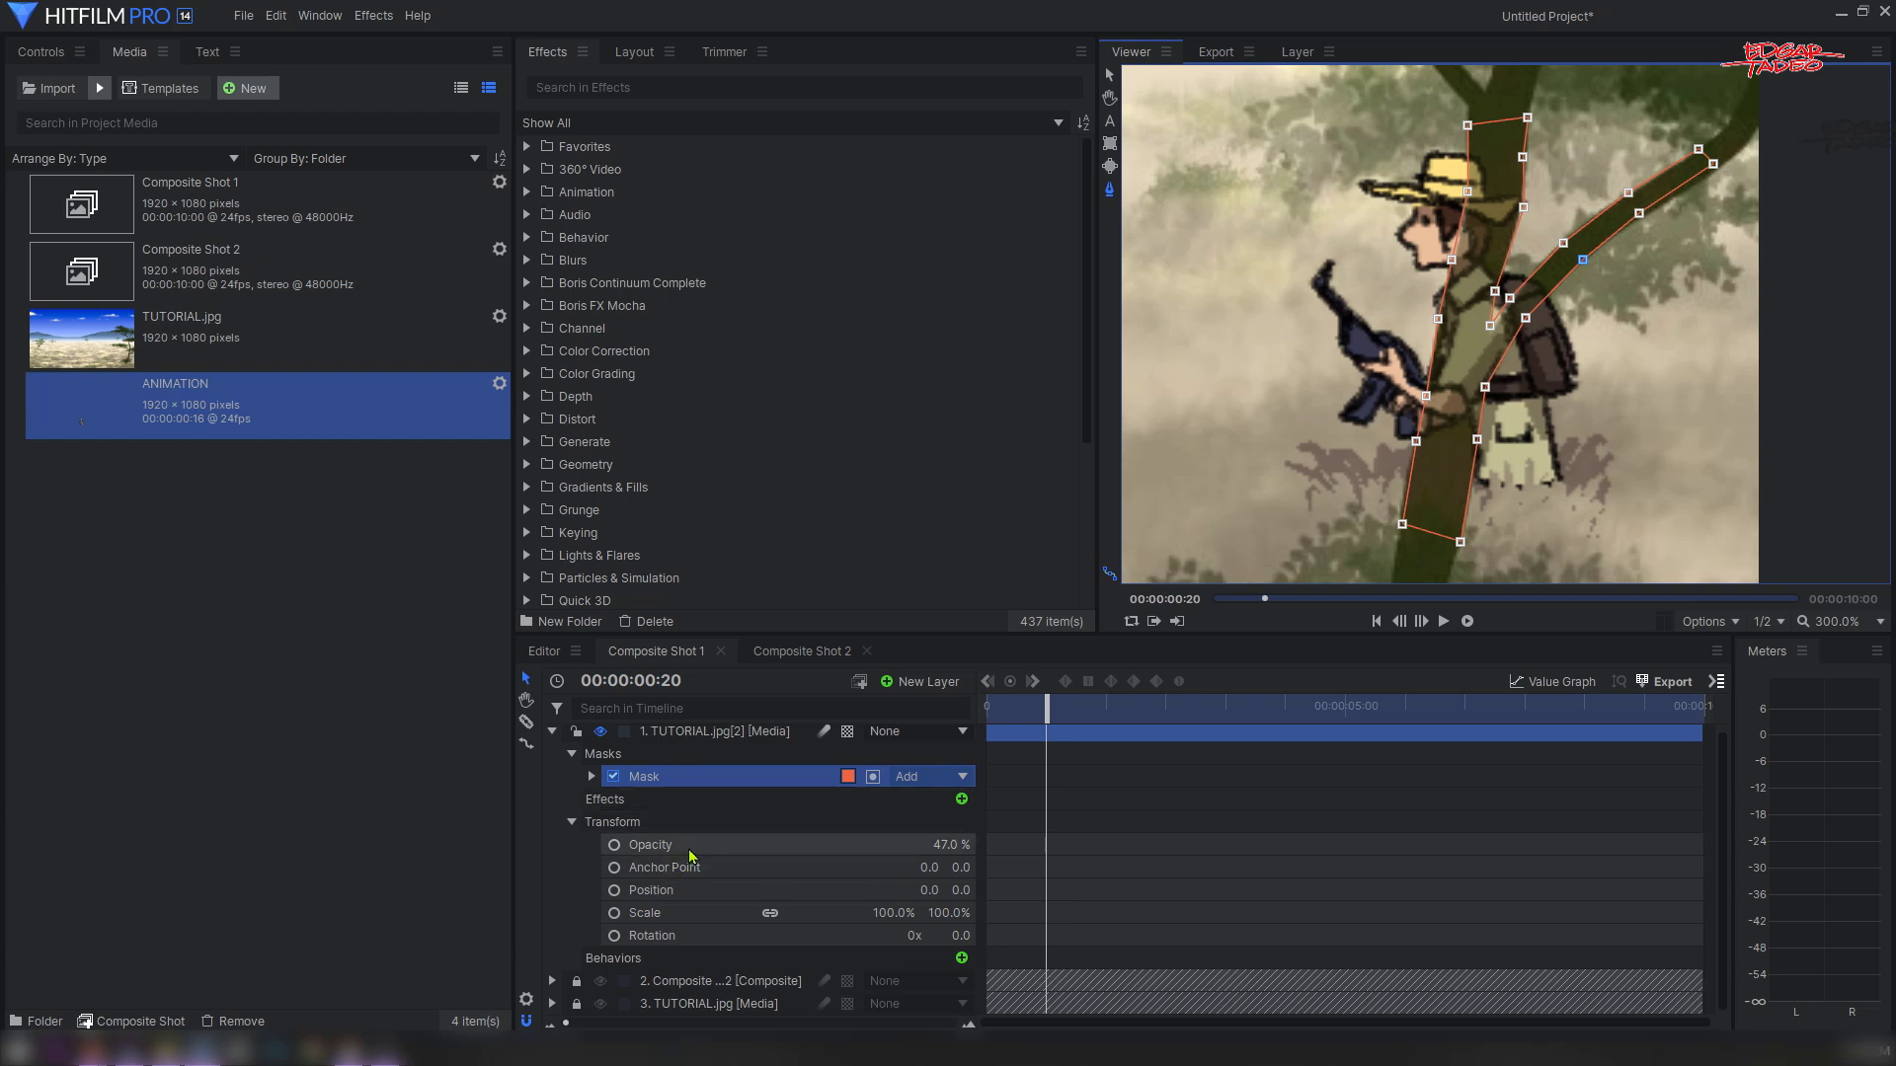
drag(691, 847, 780, 847)
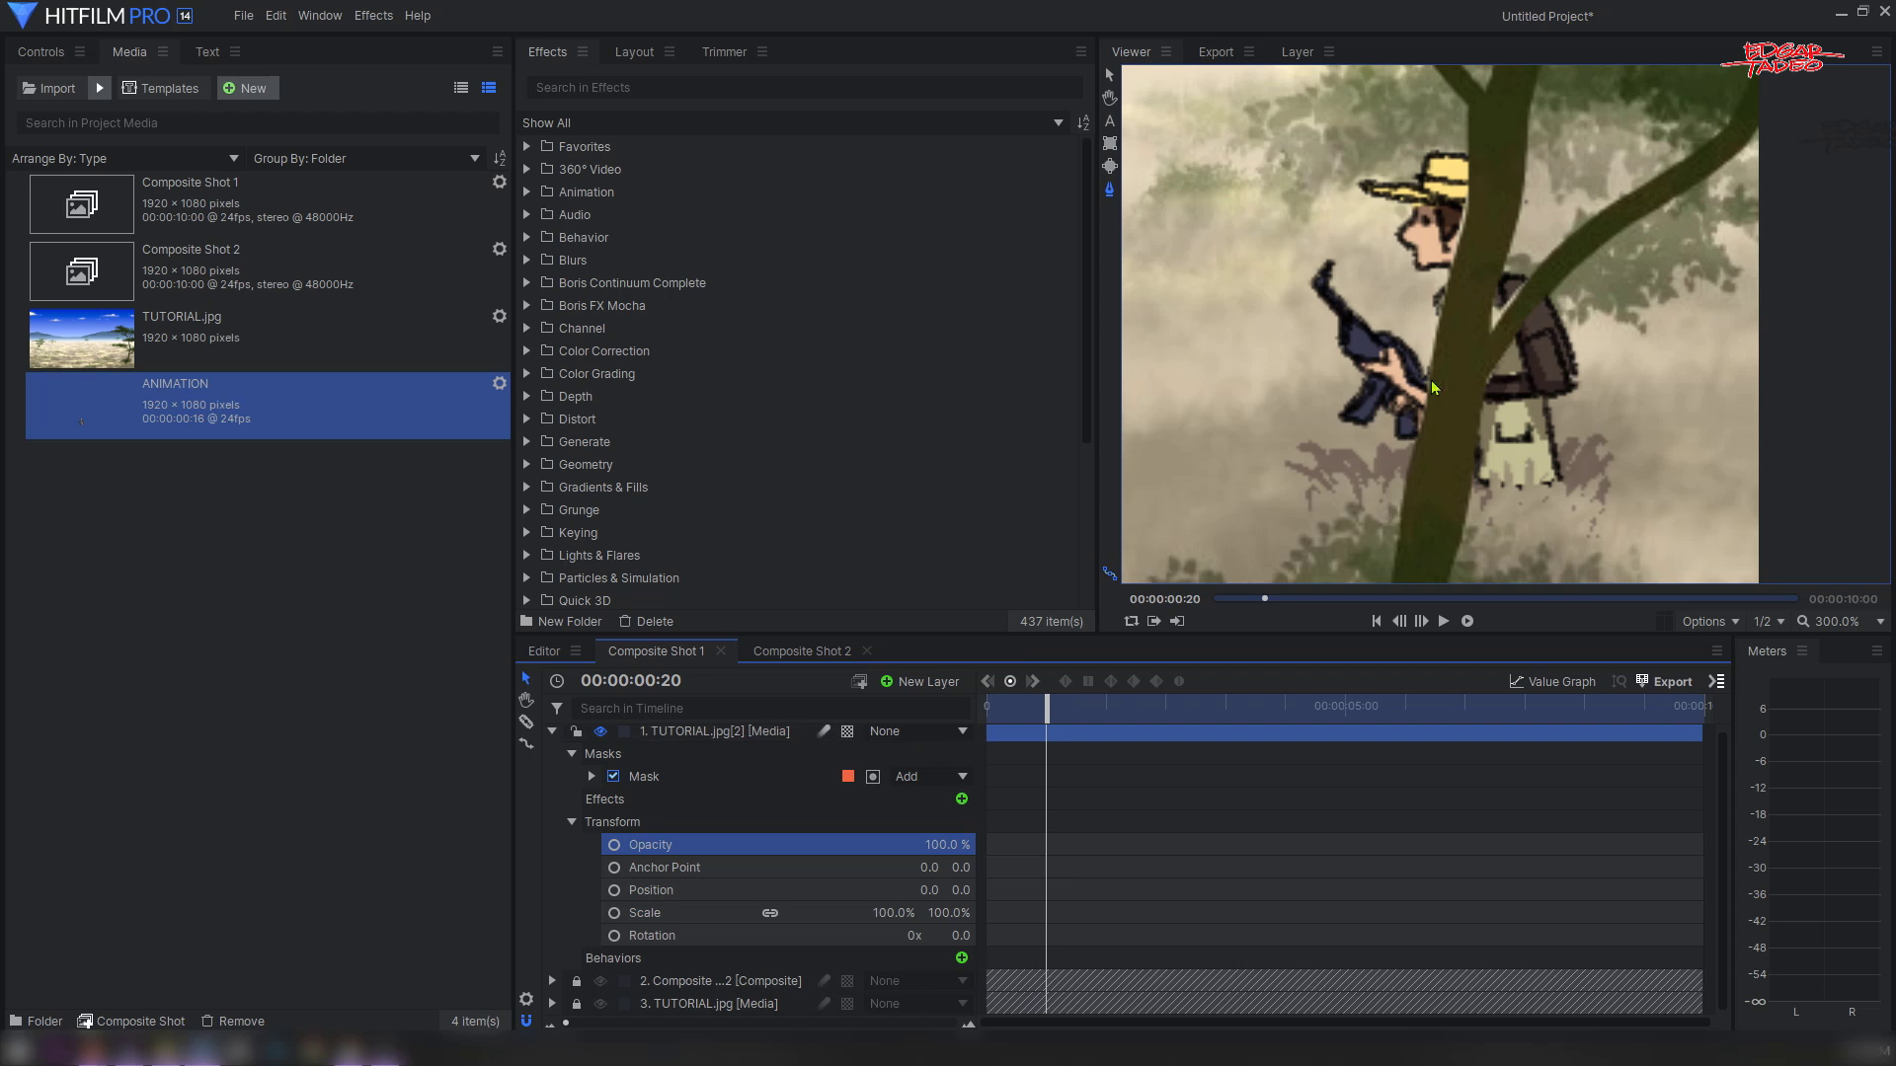
click(589, 780)
click(654, 777)
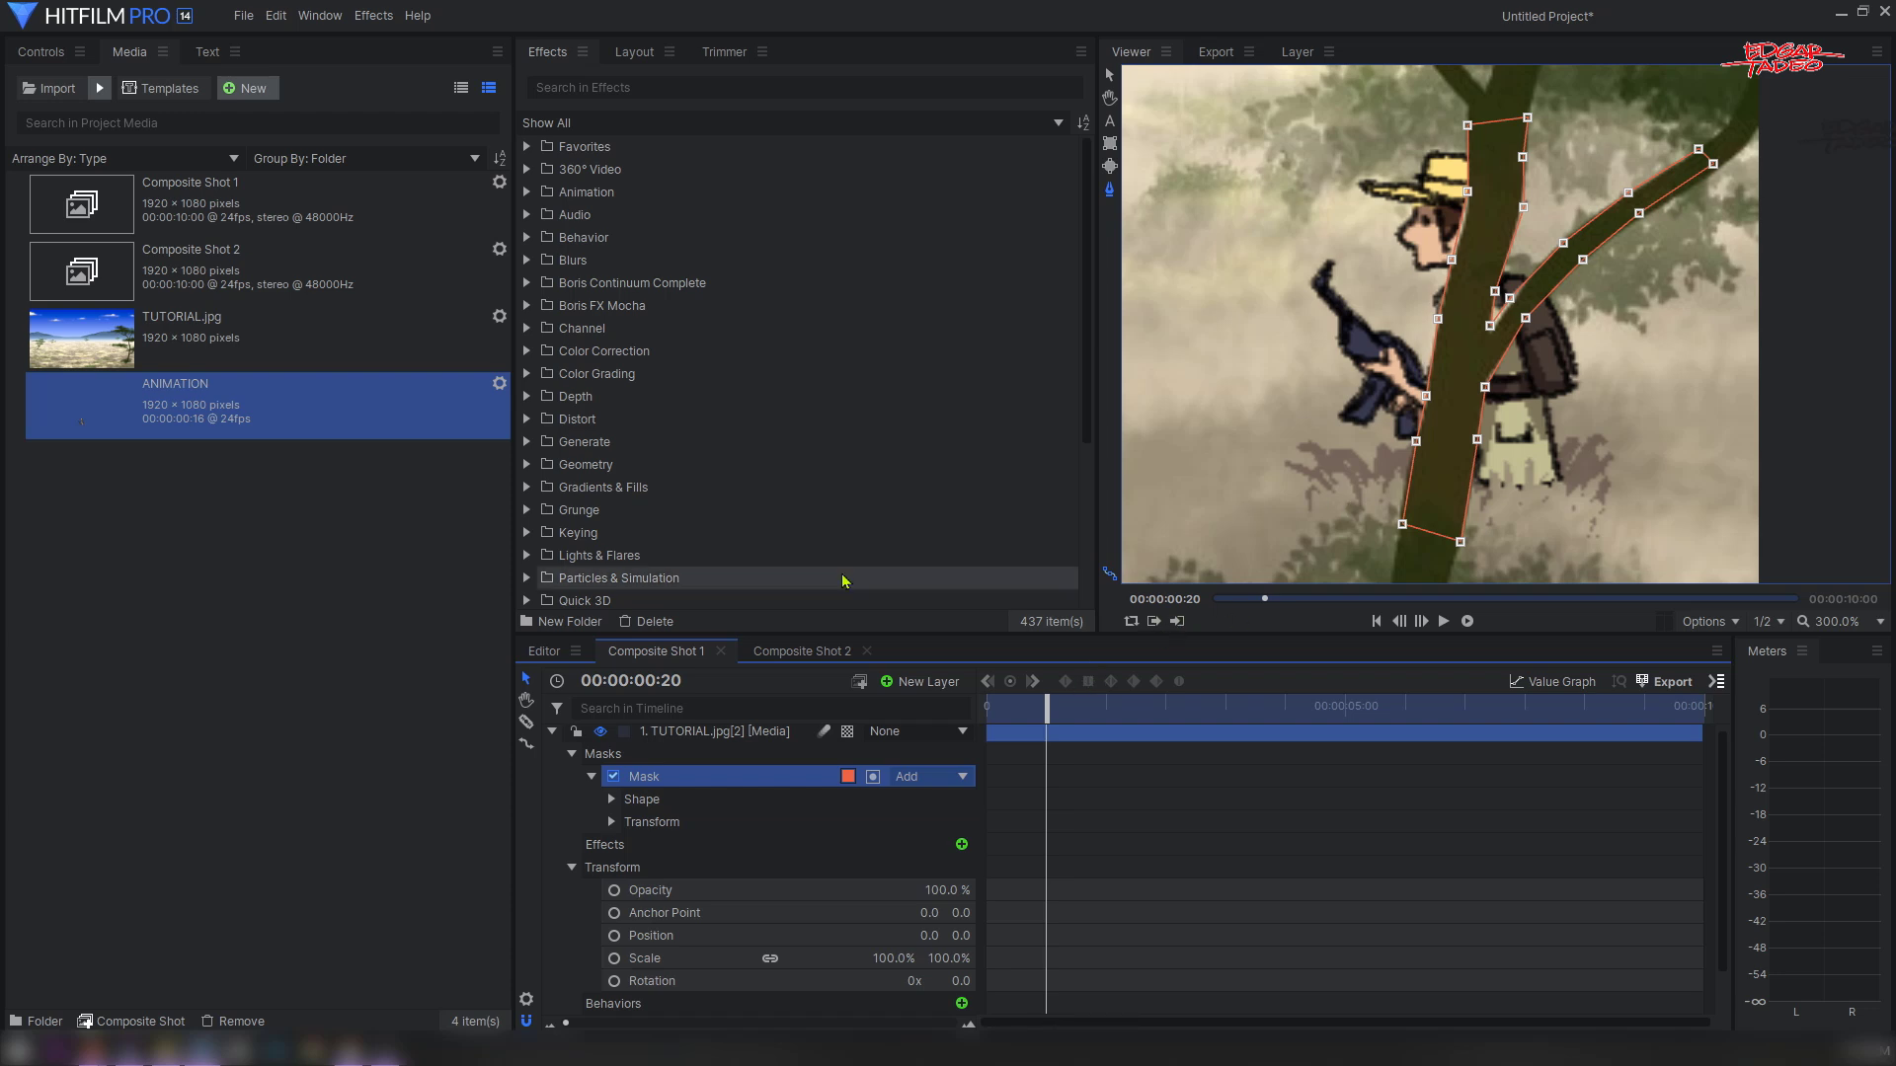
- Collapse the masked TUTORIAL.jpg duplicate and inspect the character's passage behind the tree trunk up close from the start
click(1842, 626)
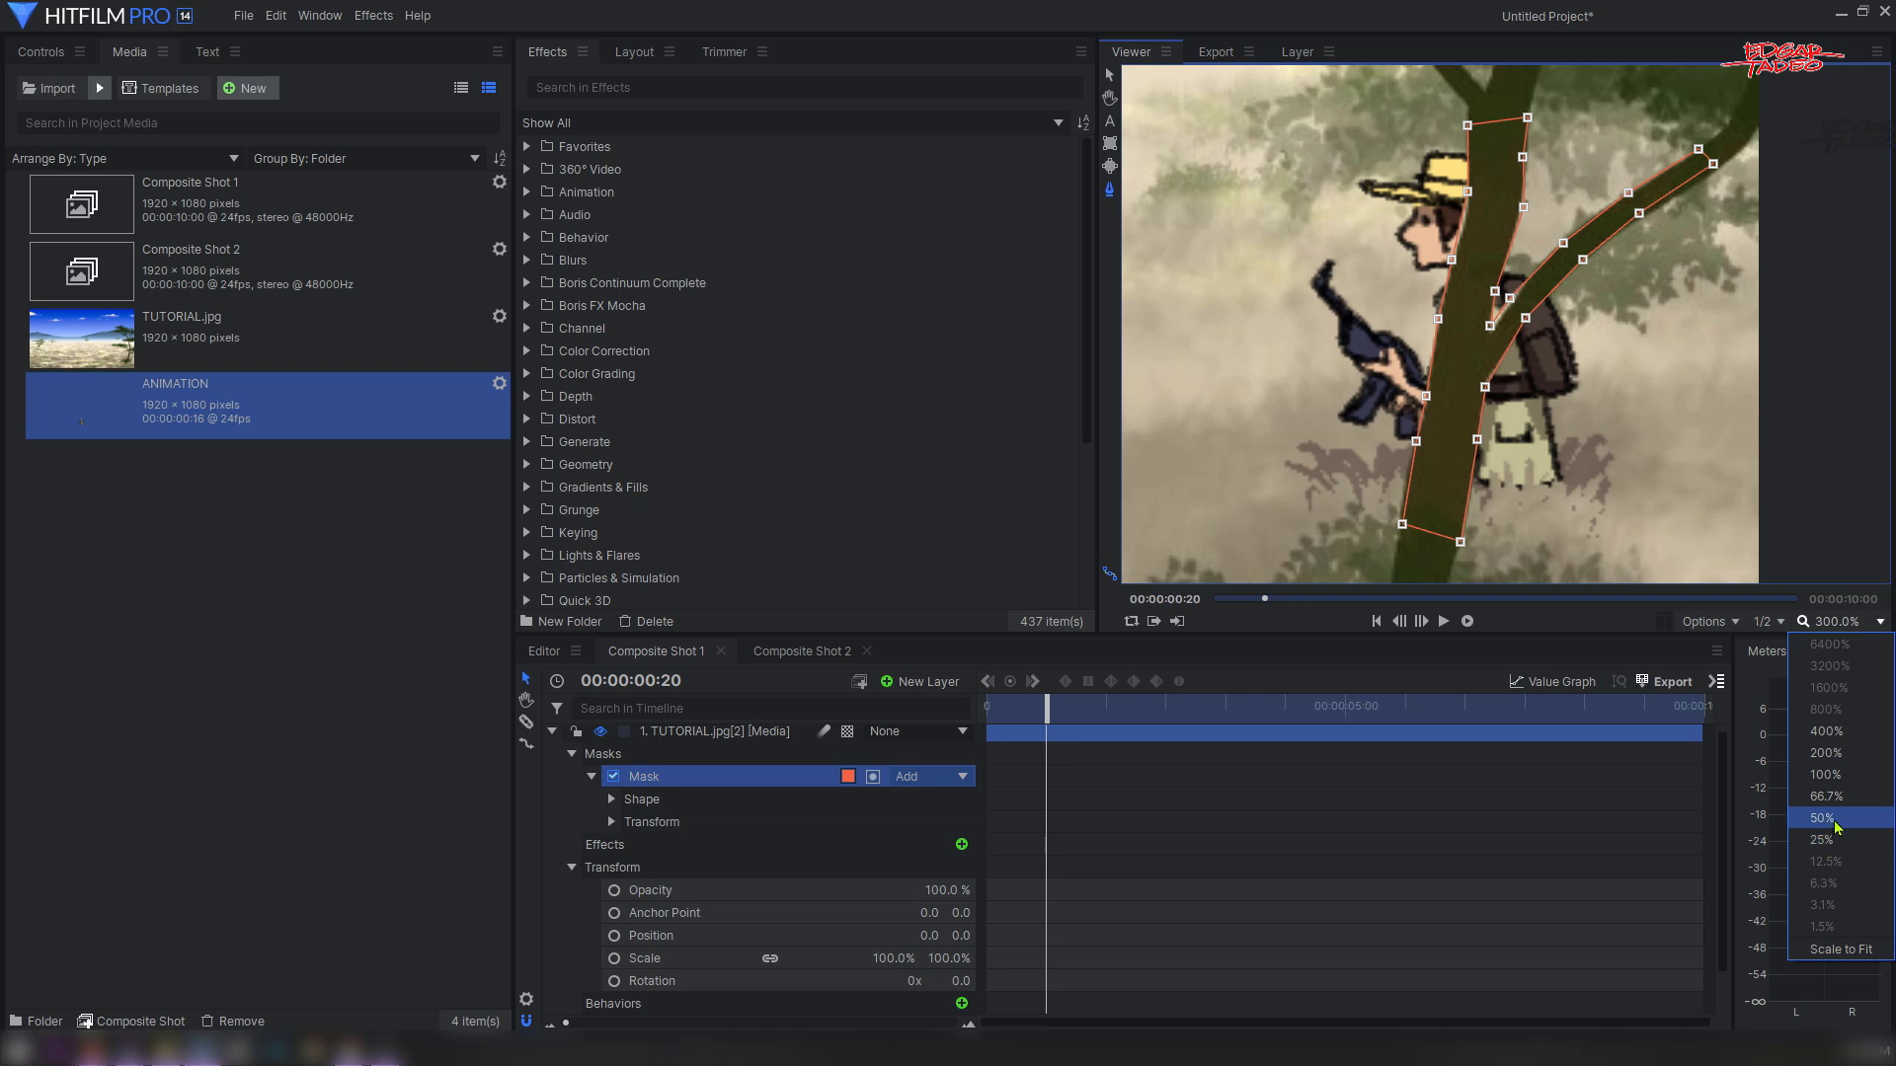
click(1839, 949)
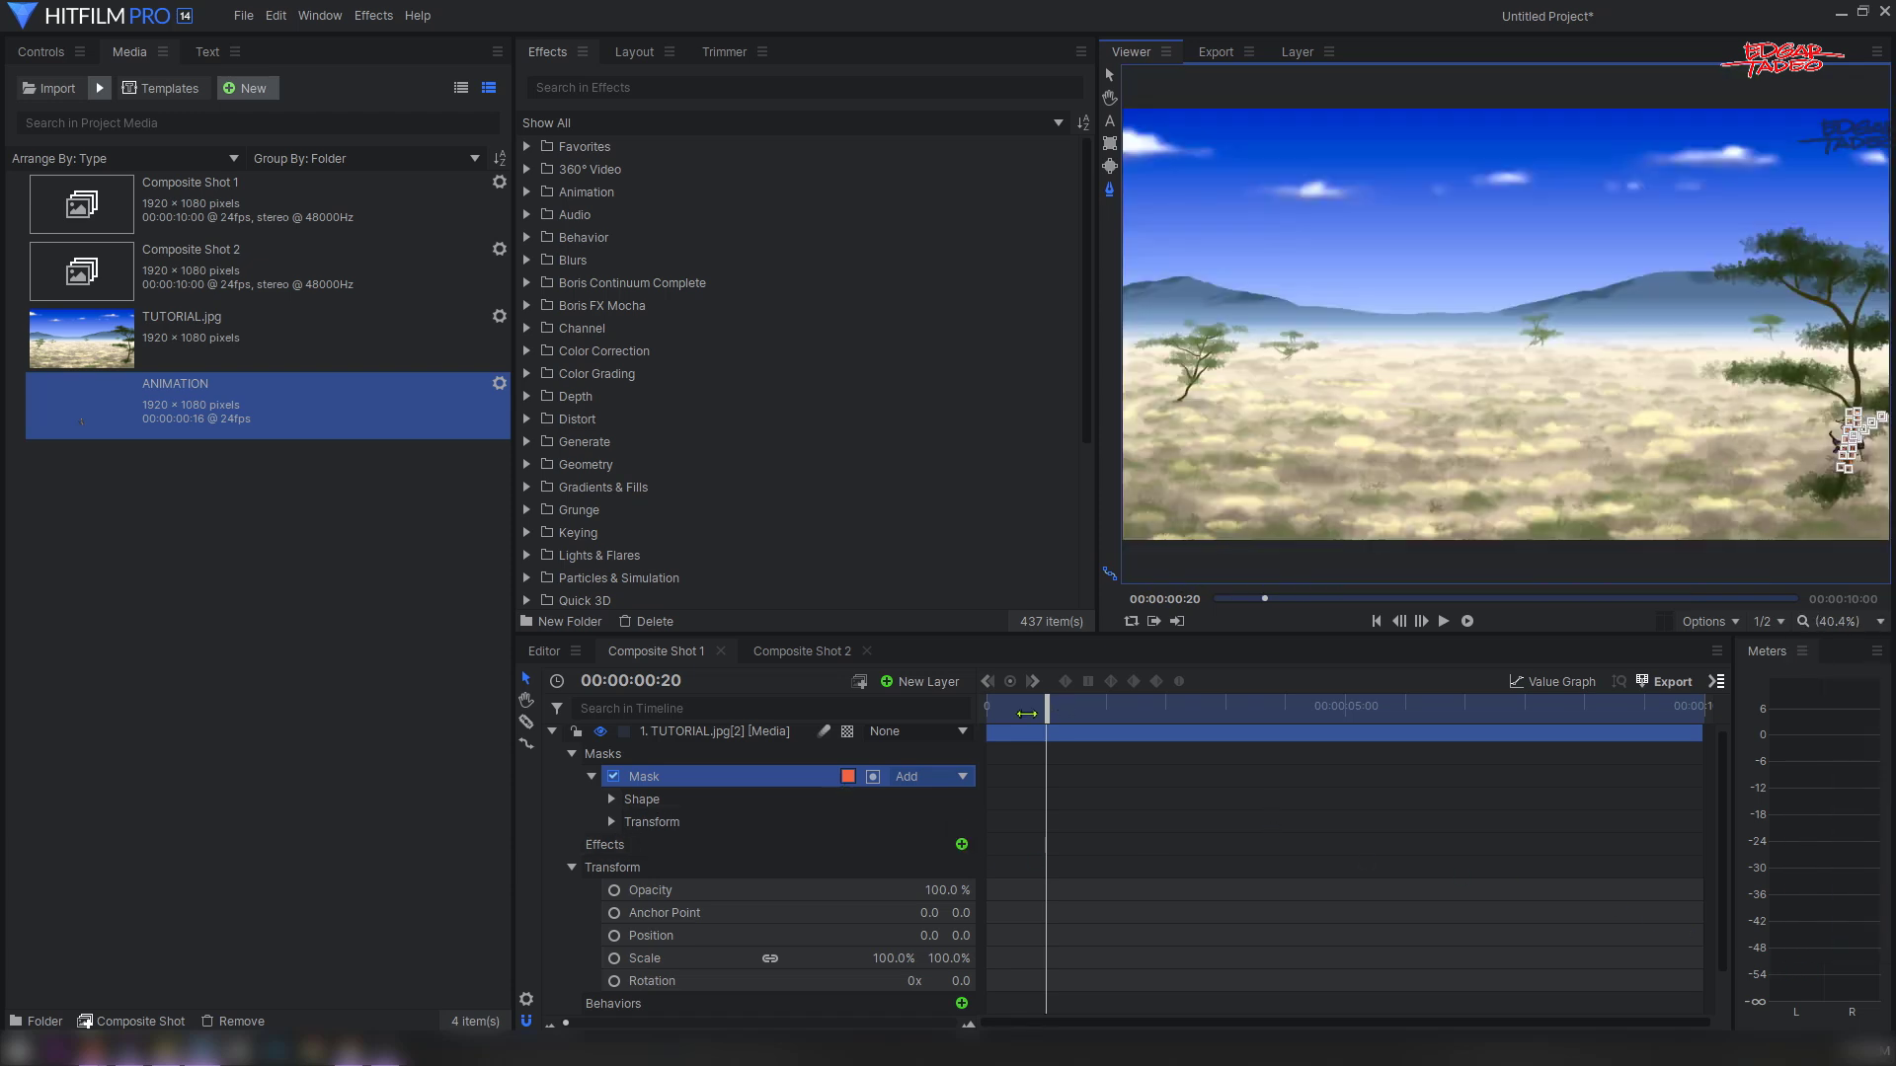
drag(1026, 713, 986, 713)
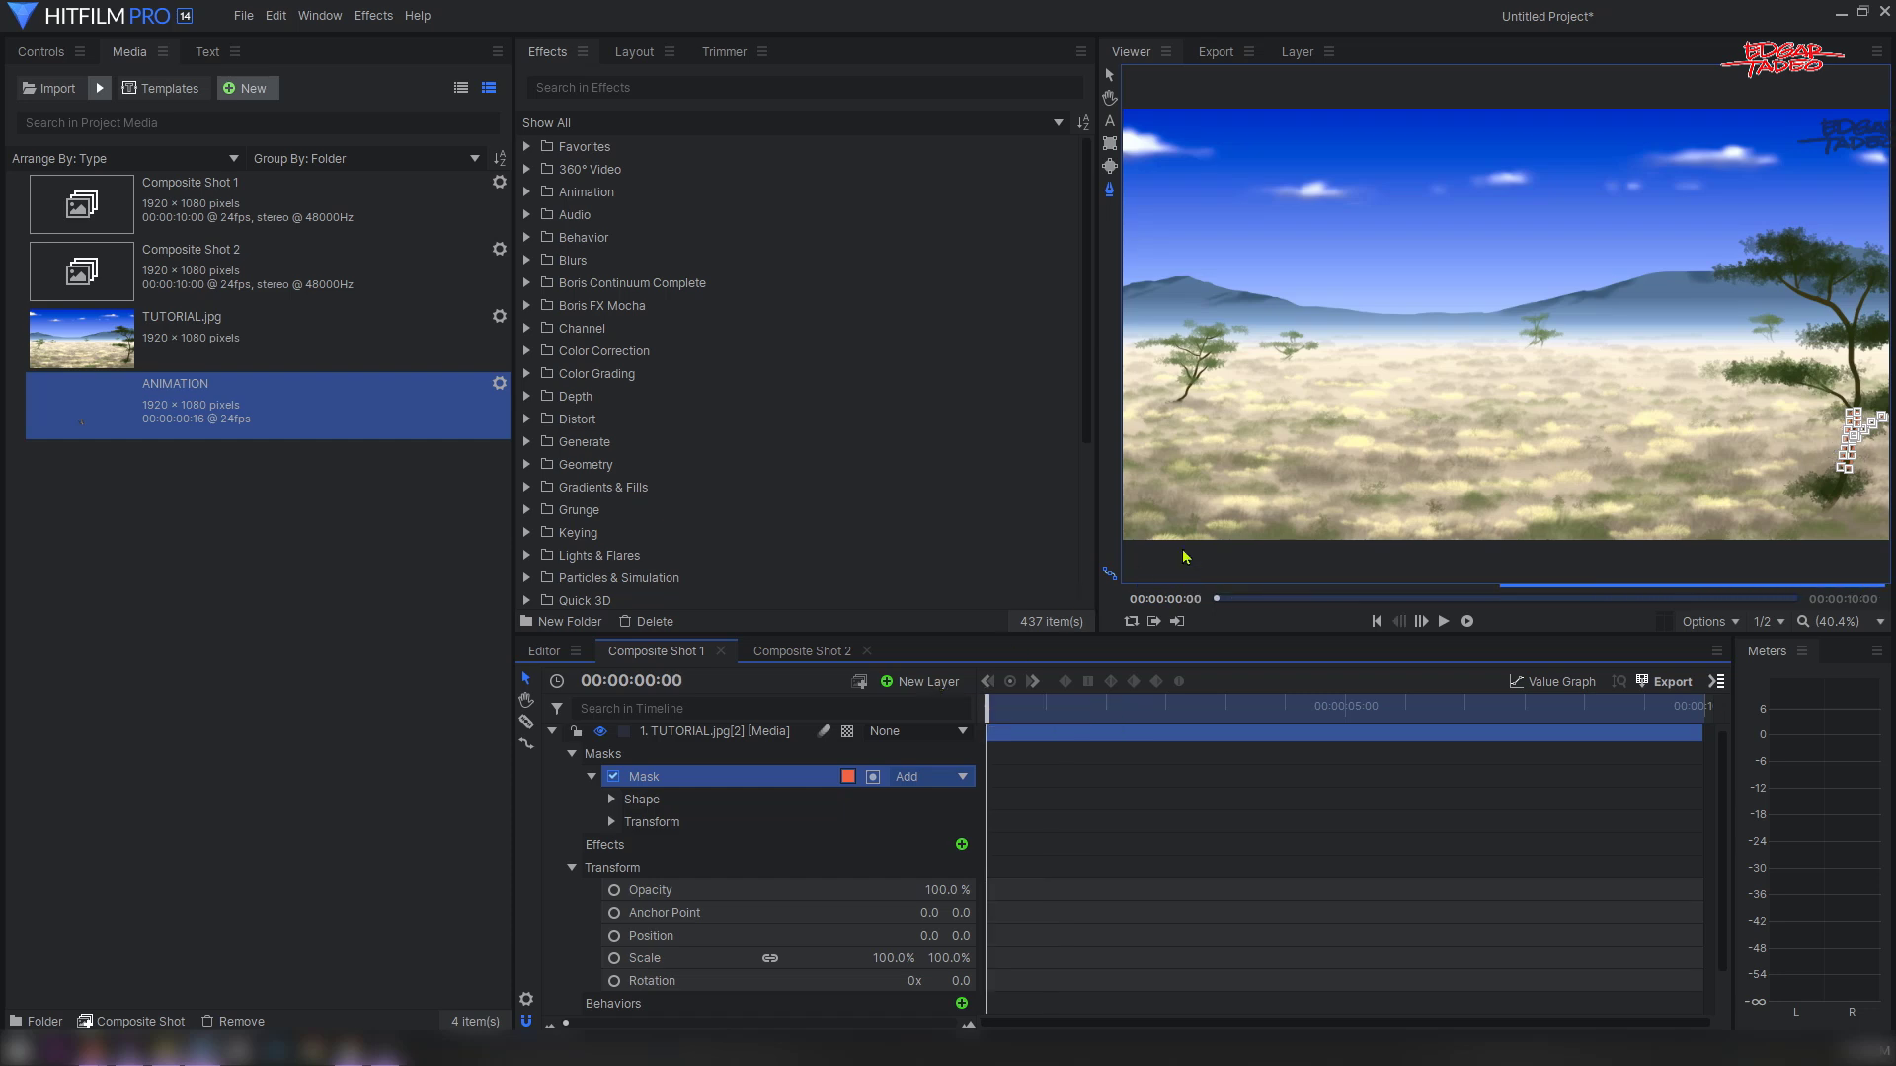
click(552, 731)
click(636, 898)
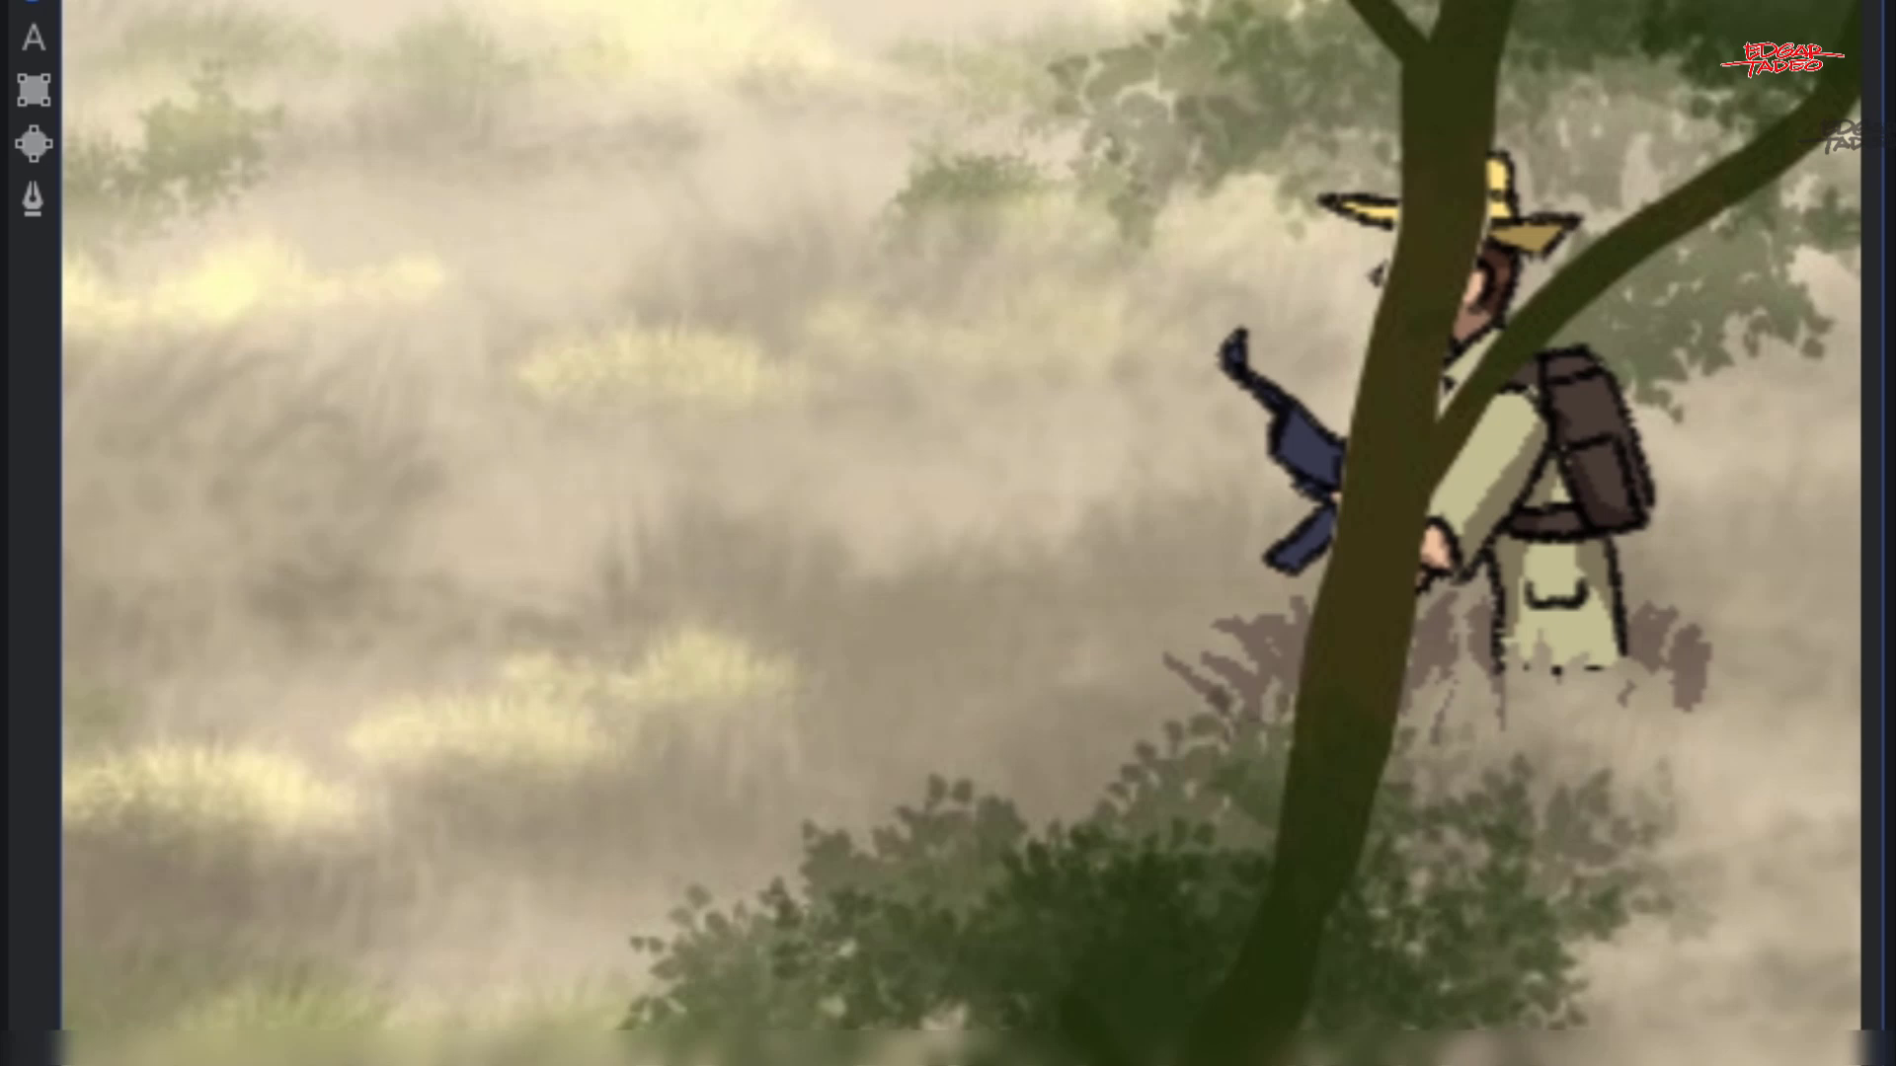
drag(642, 986, 714, 987)
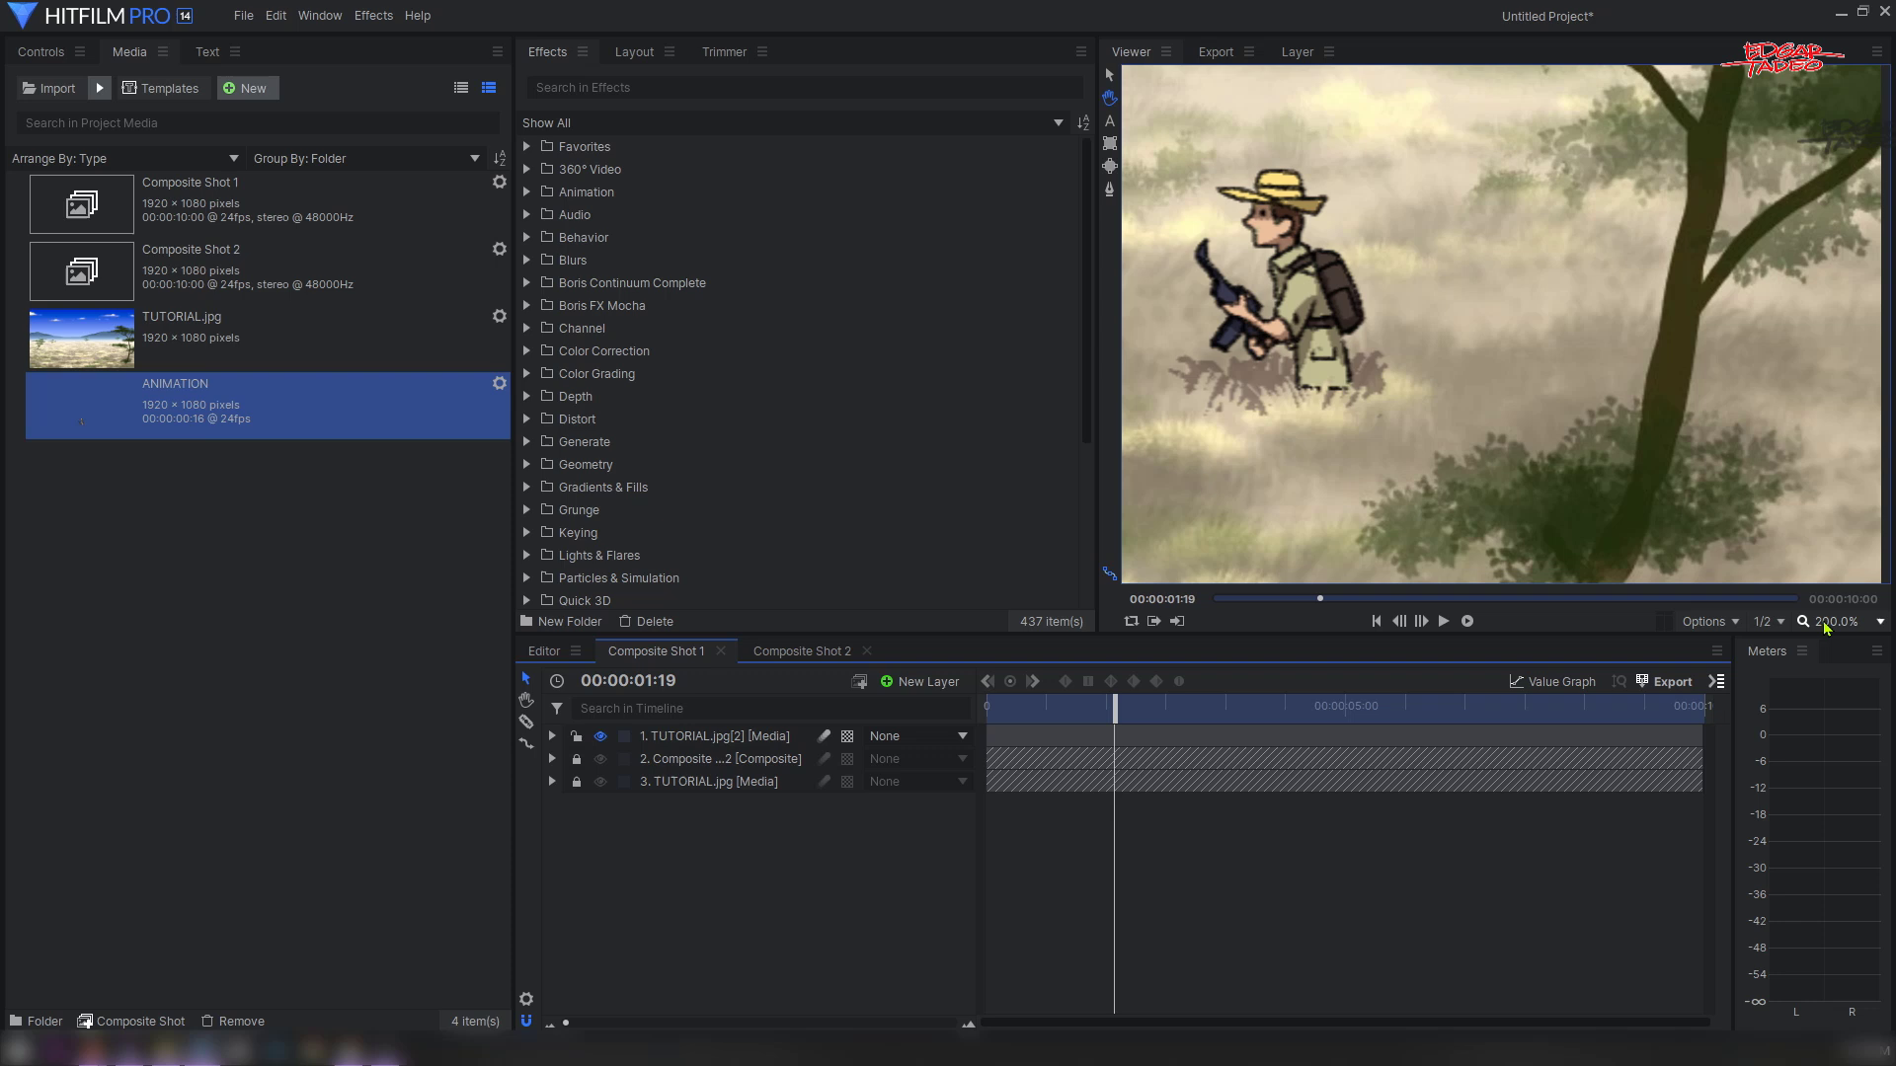
- Fit the whole scene in the viewer and play Composite Shot 1 from the first frame to review the character's run
click(1826, 624)
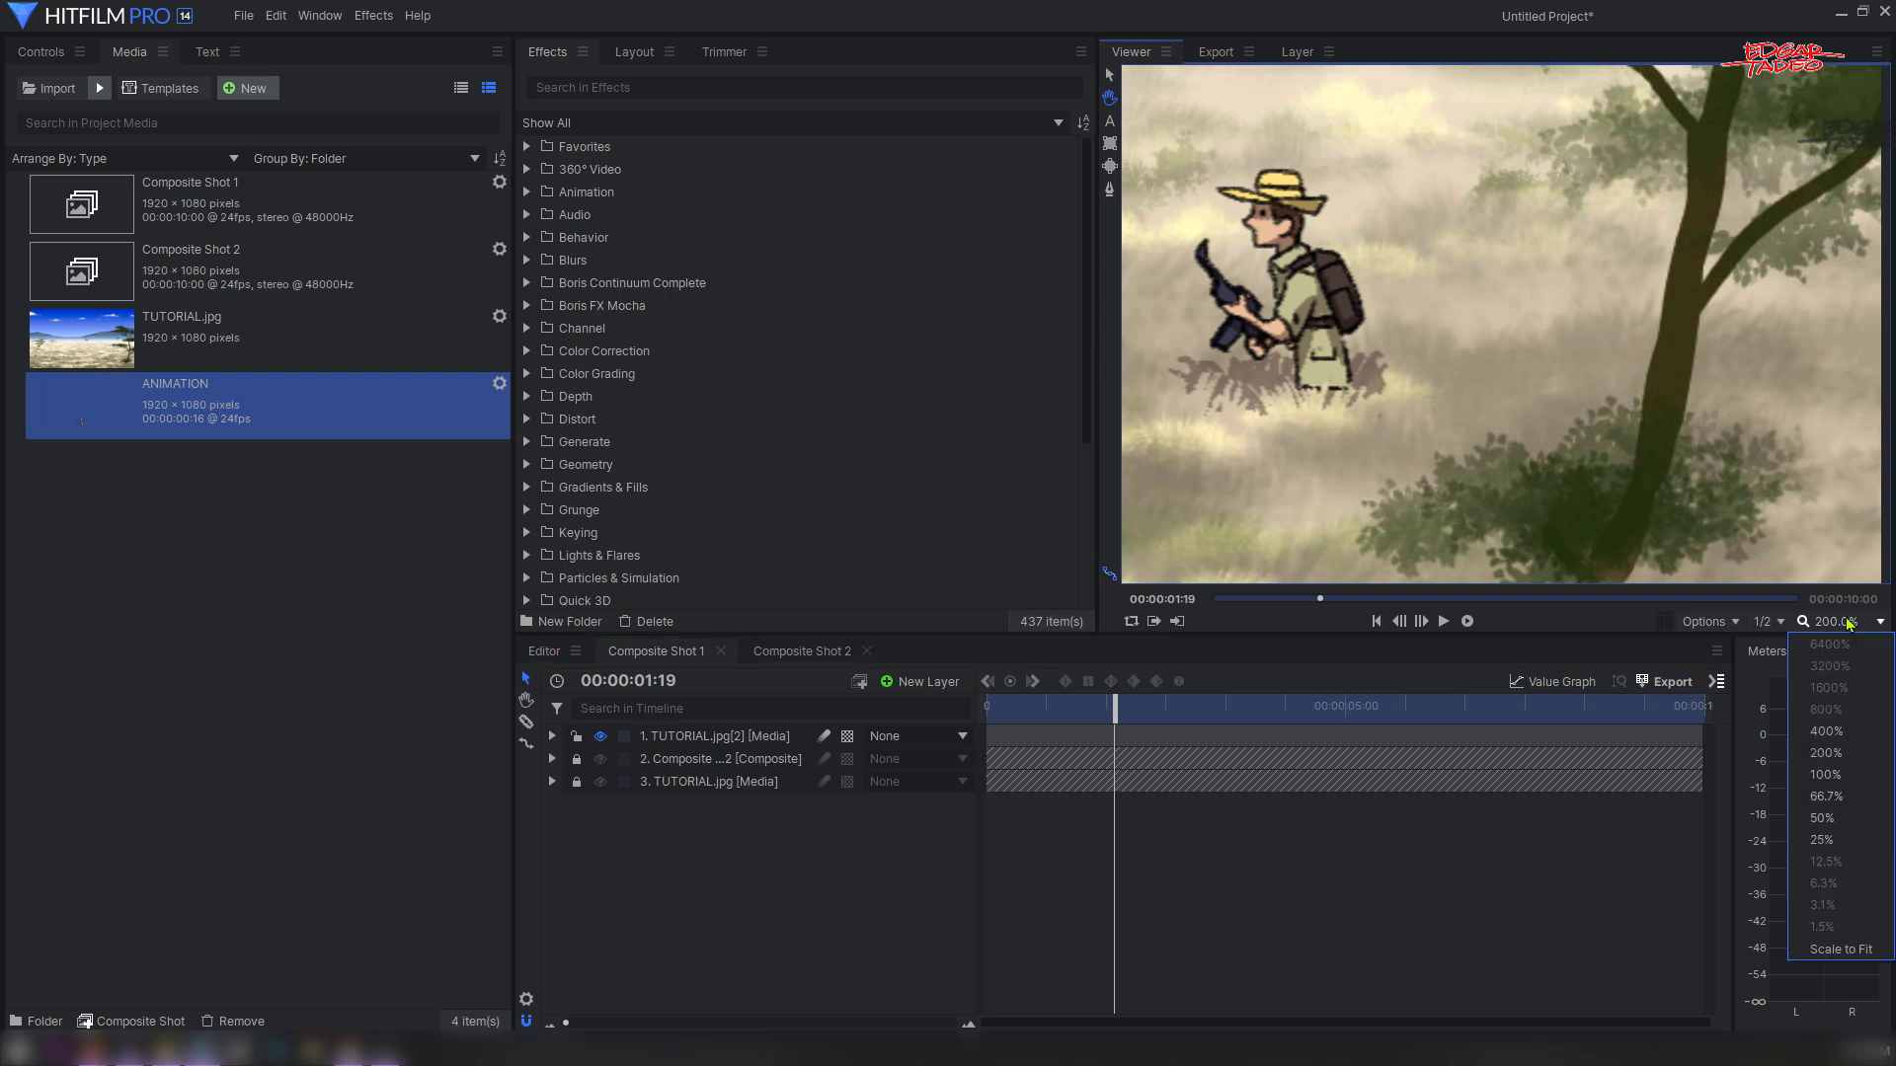
click(1841, 949)
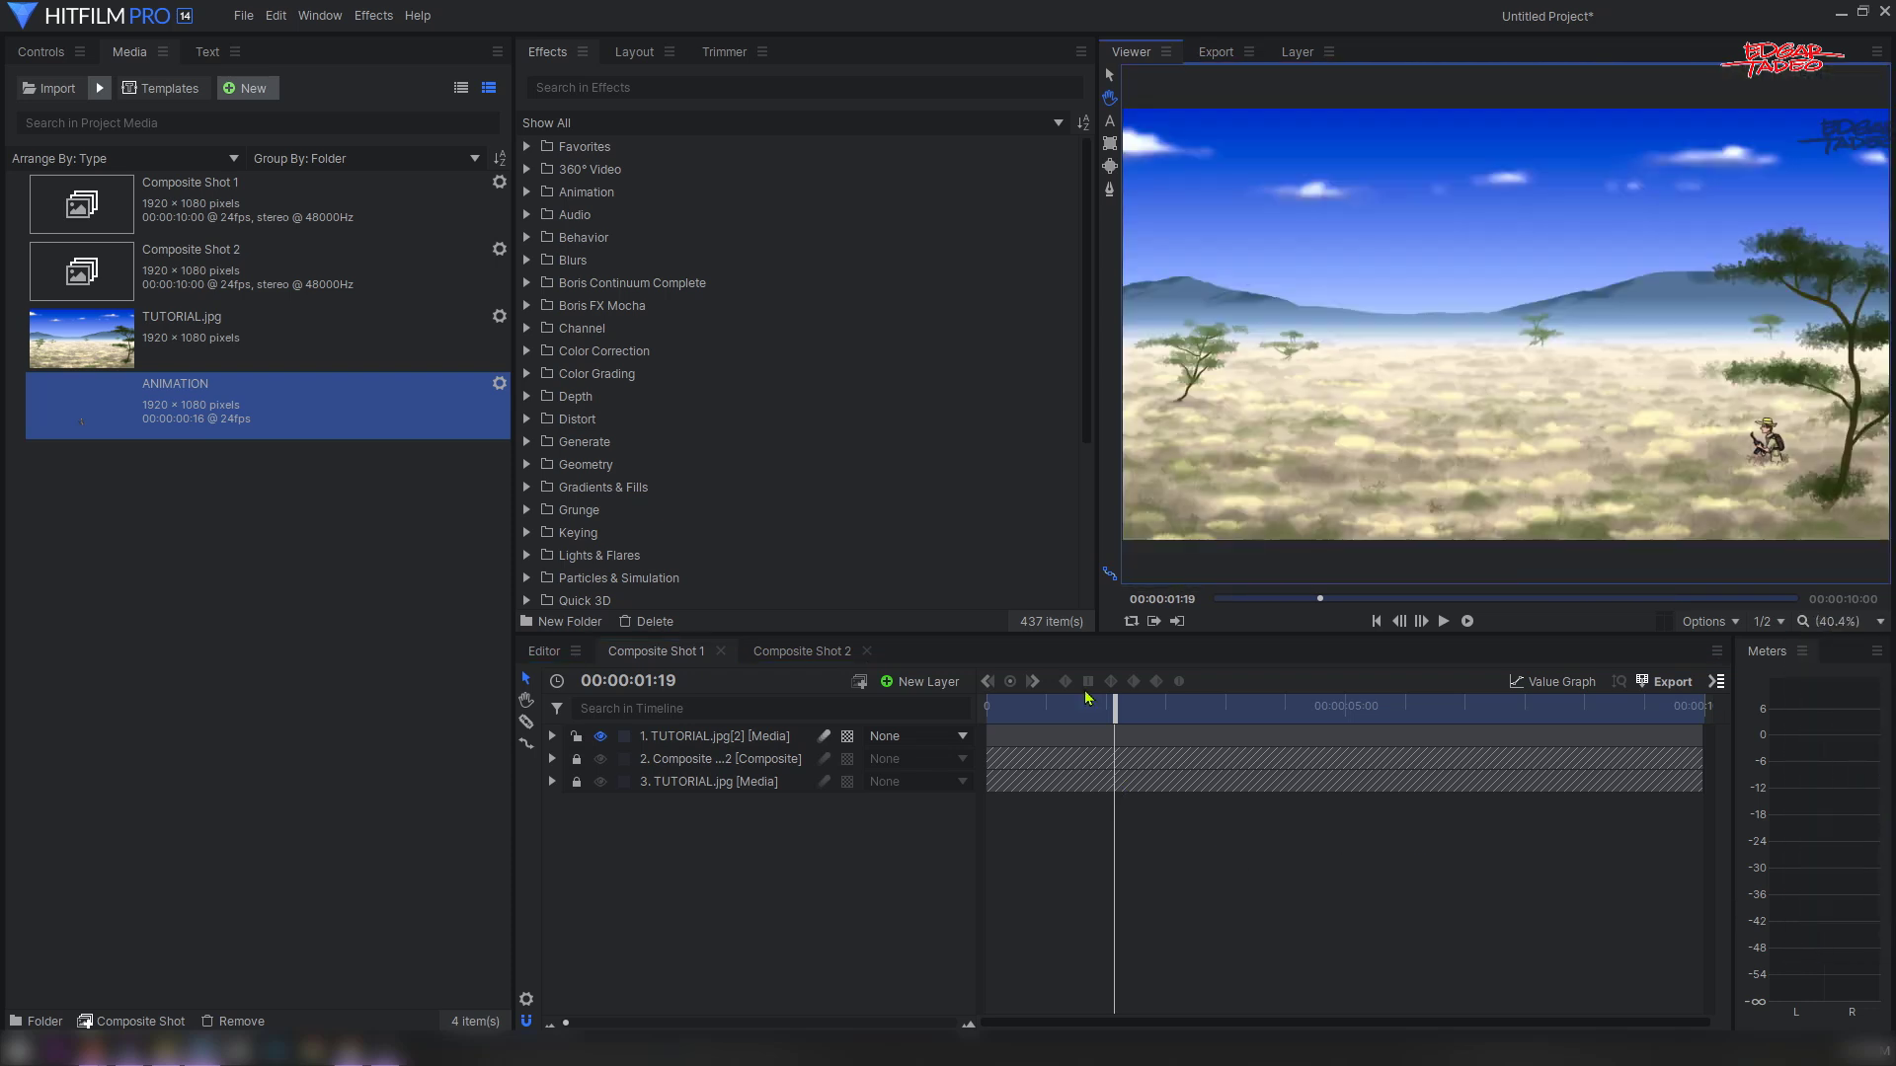
drag(1064, 706, 987, 707)
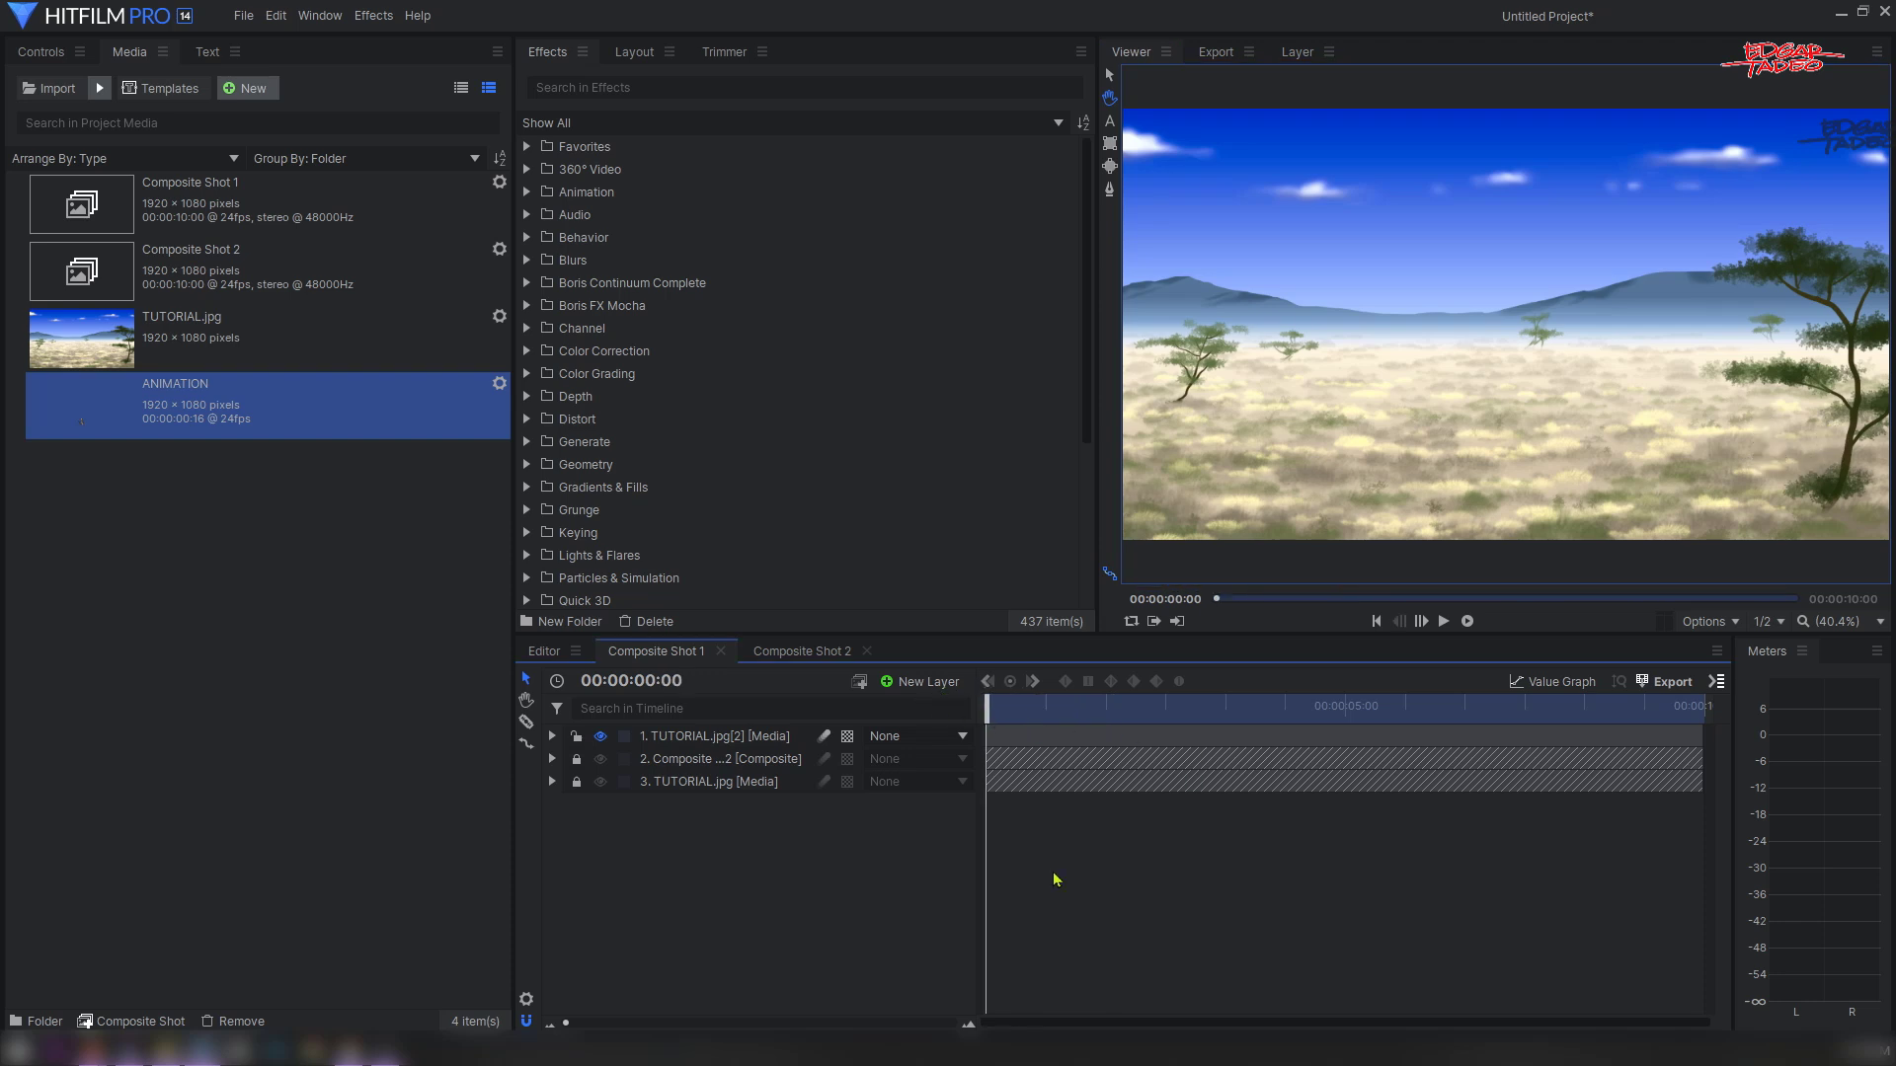
key(space)
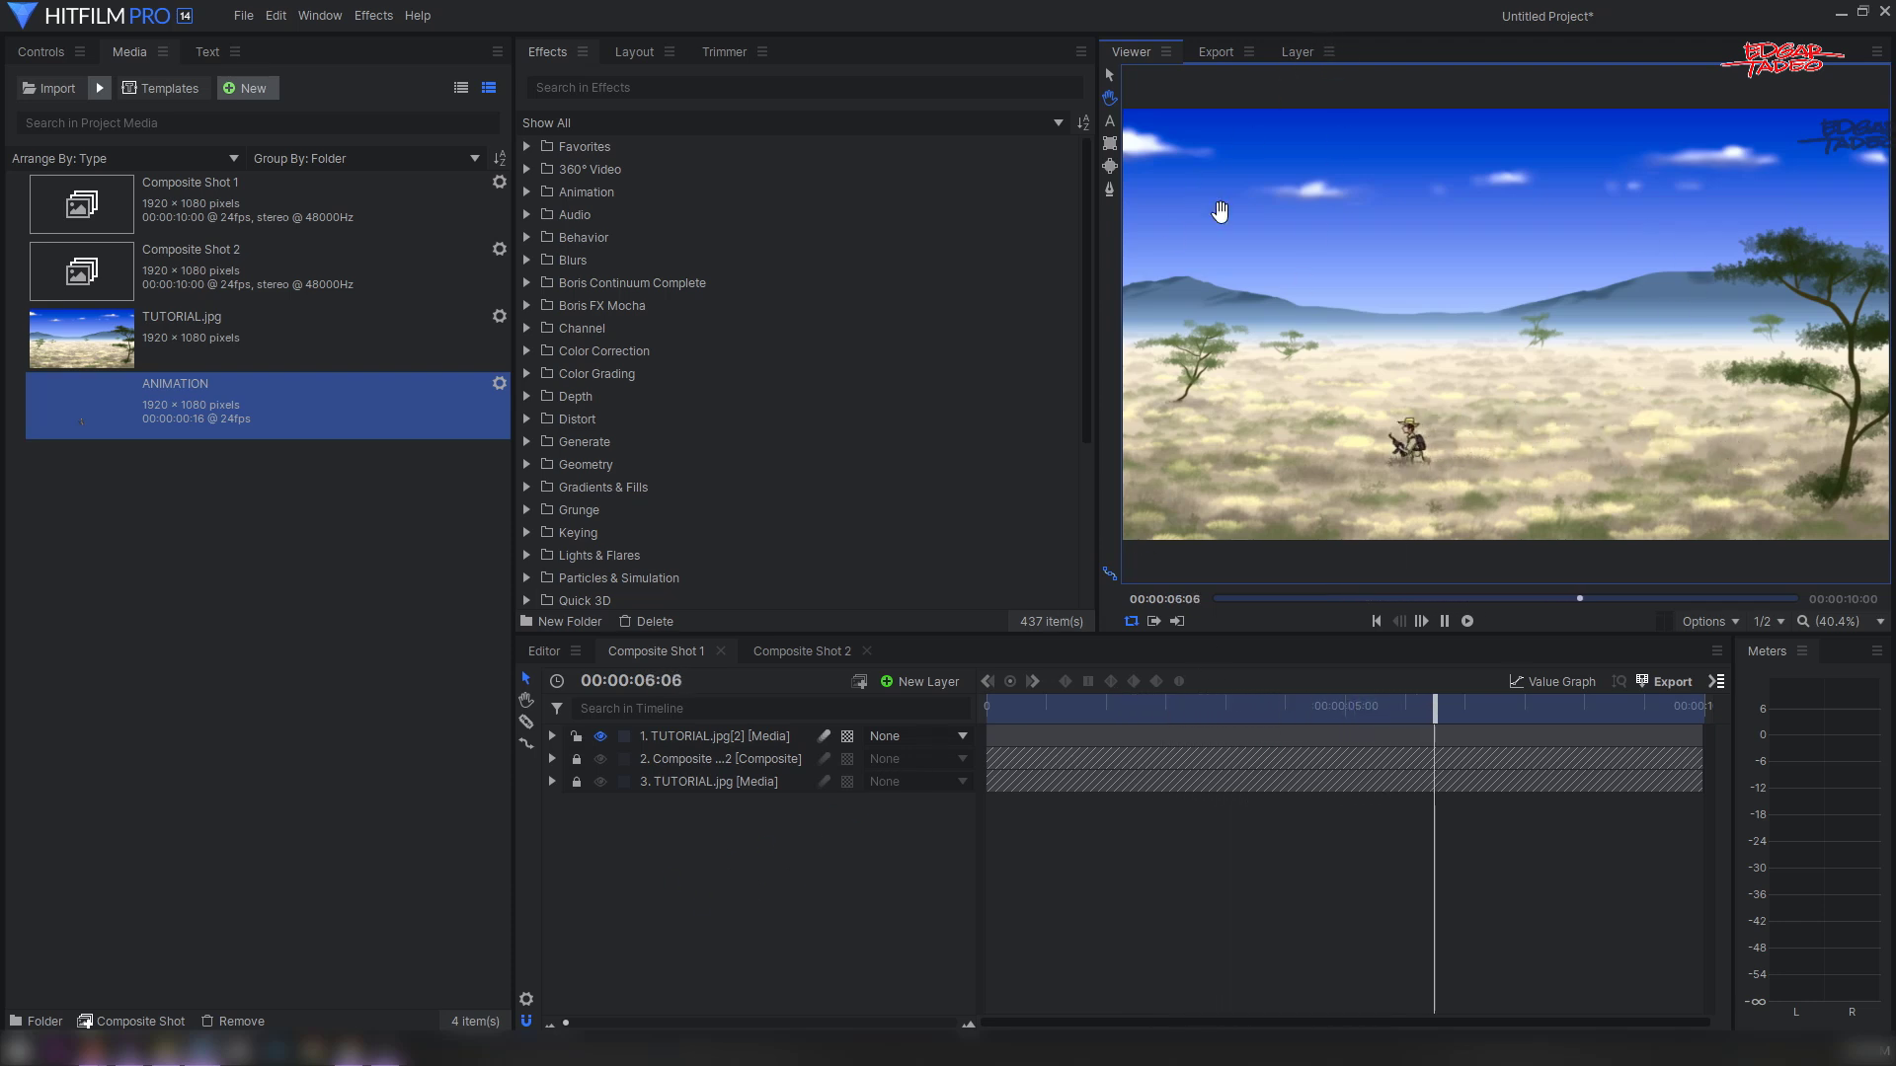
click(747, 930)
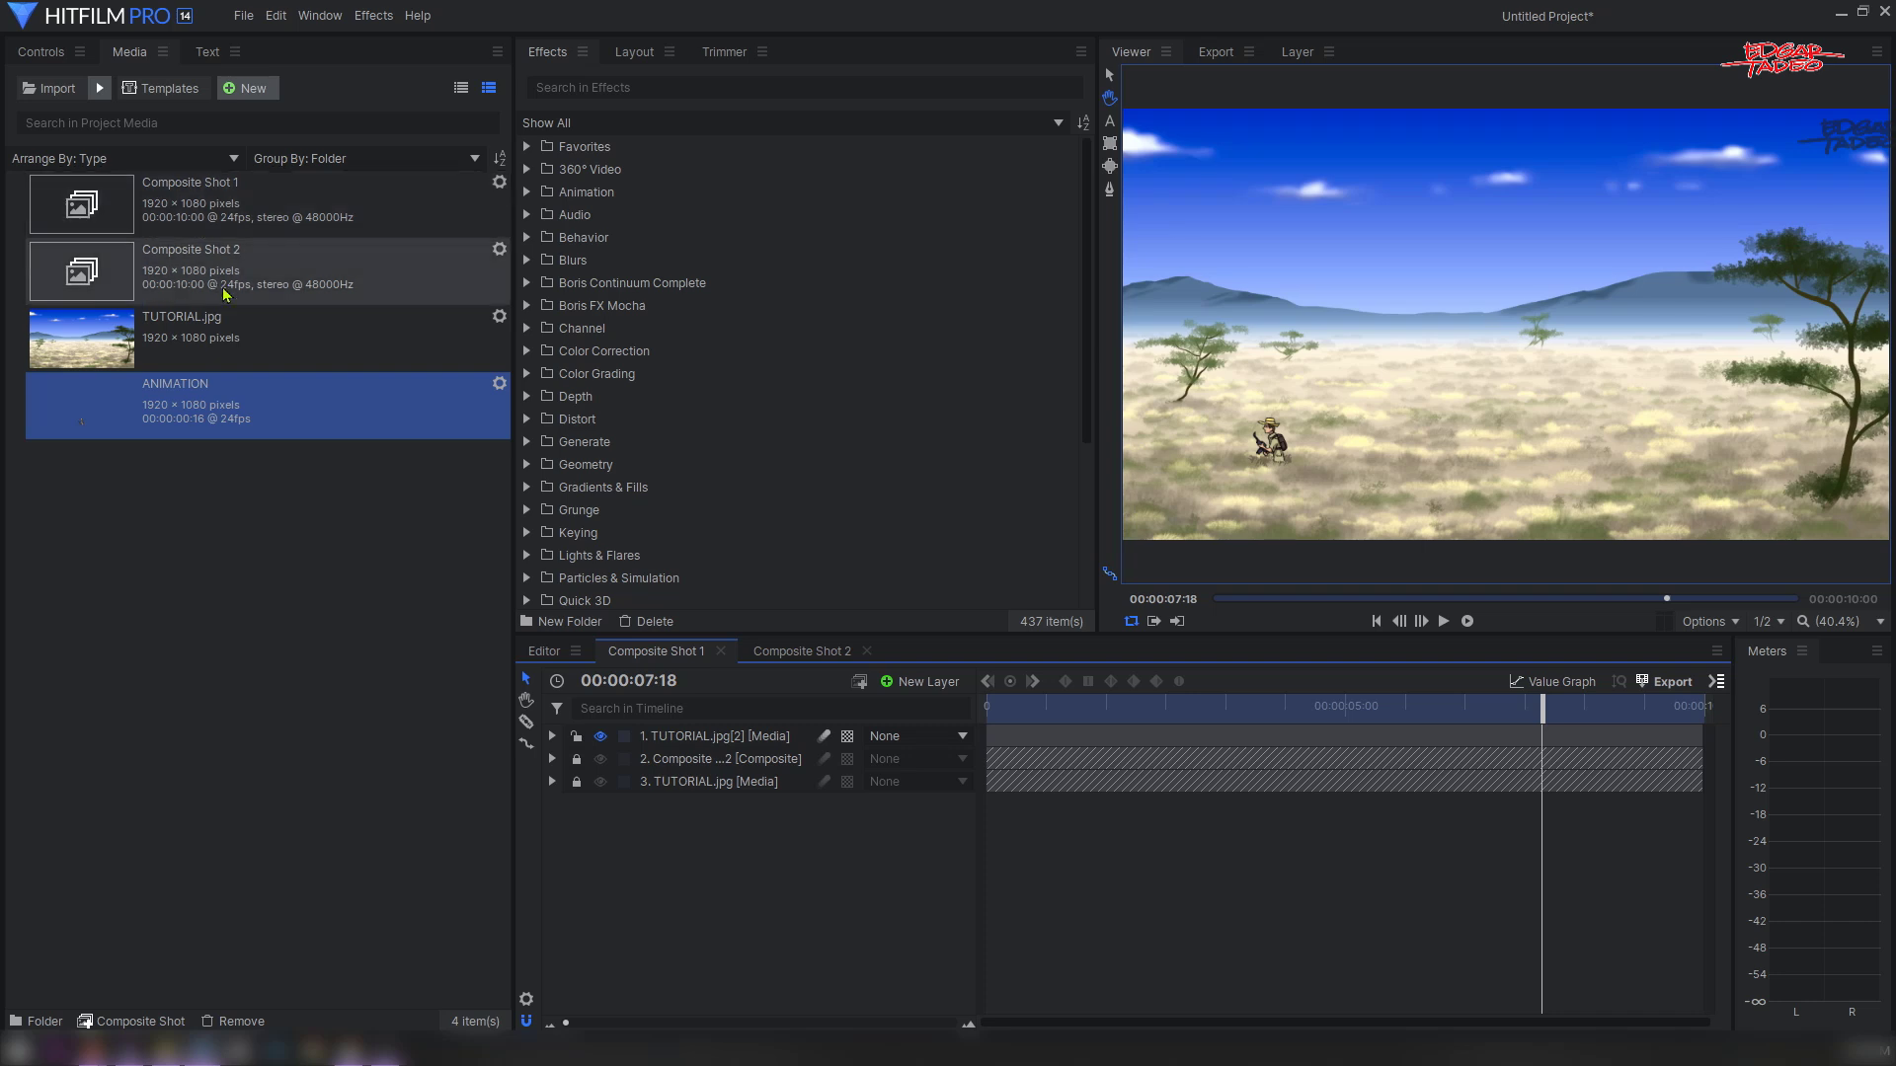
- Make a new composite shot from Composite Shot 1 and name it "final"
click(237, 202)
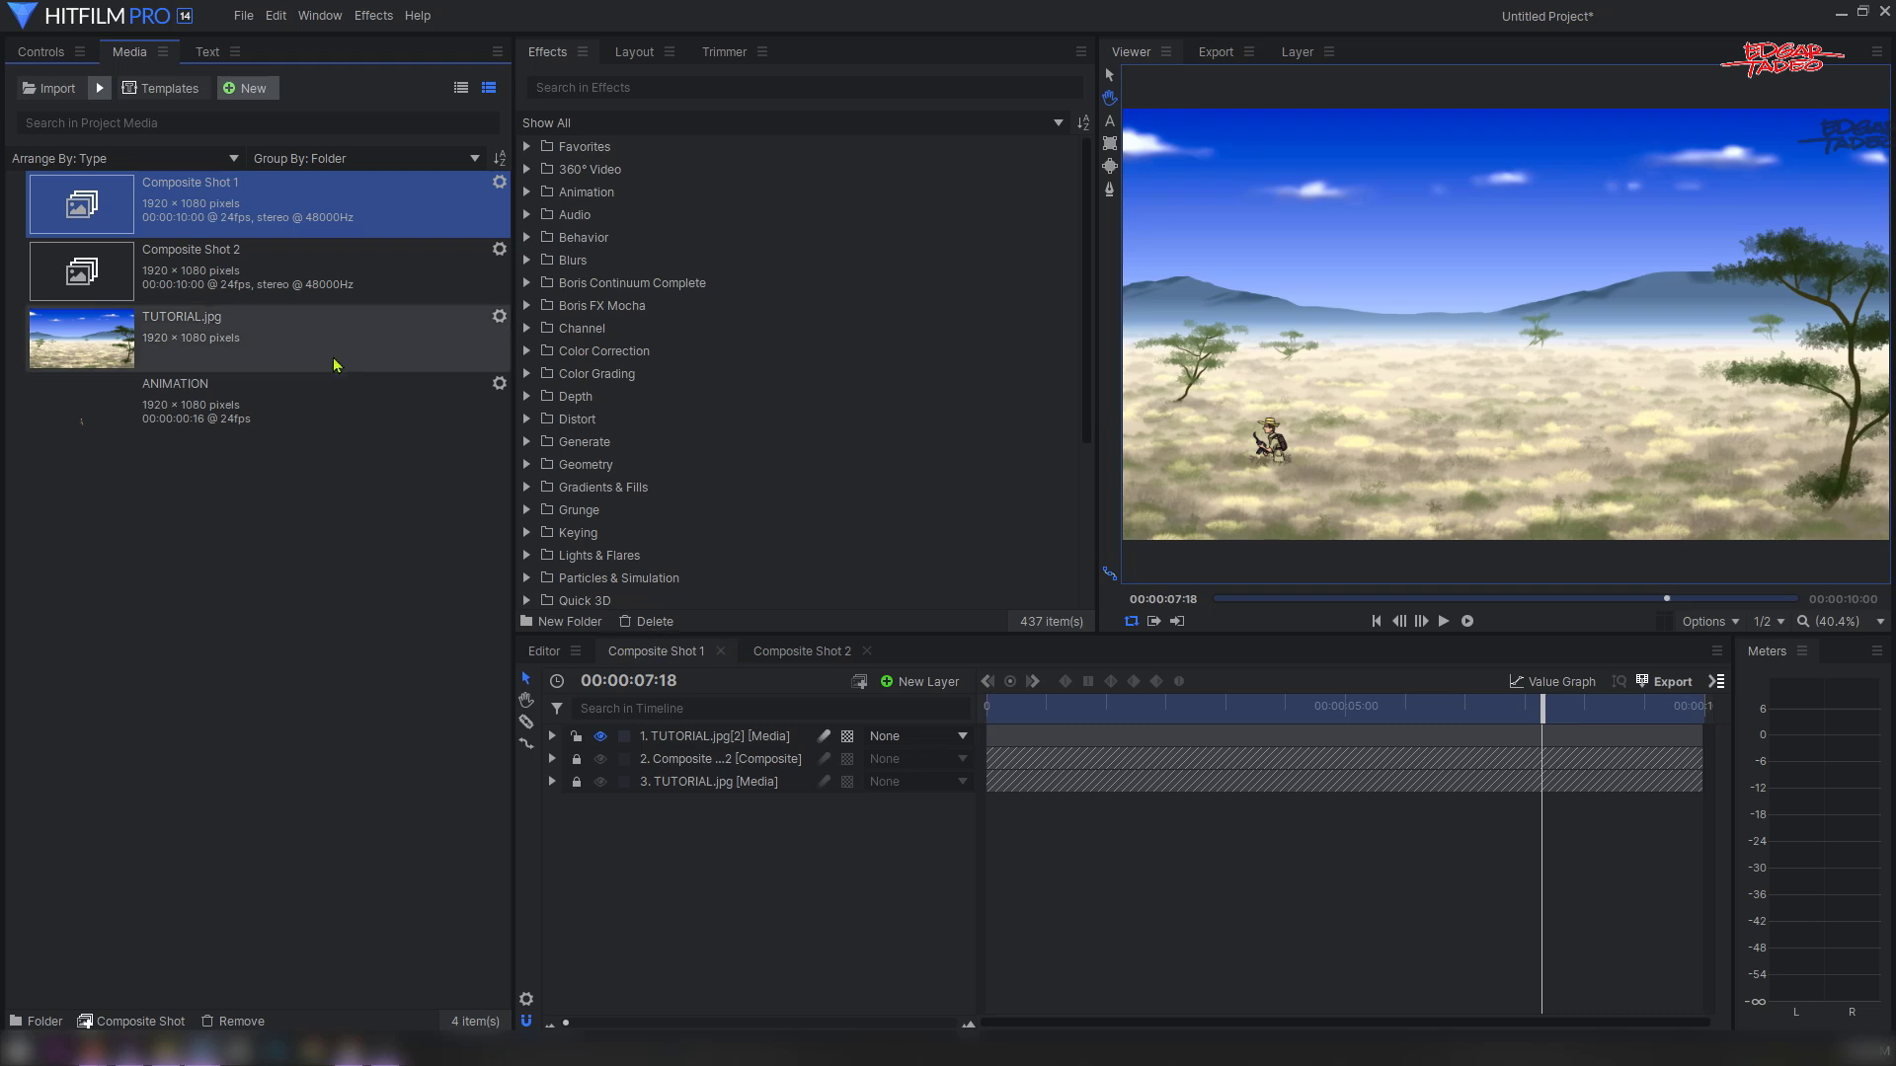
right_click(101, 198)
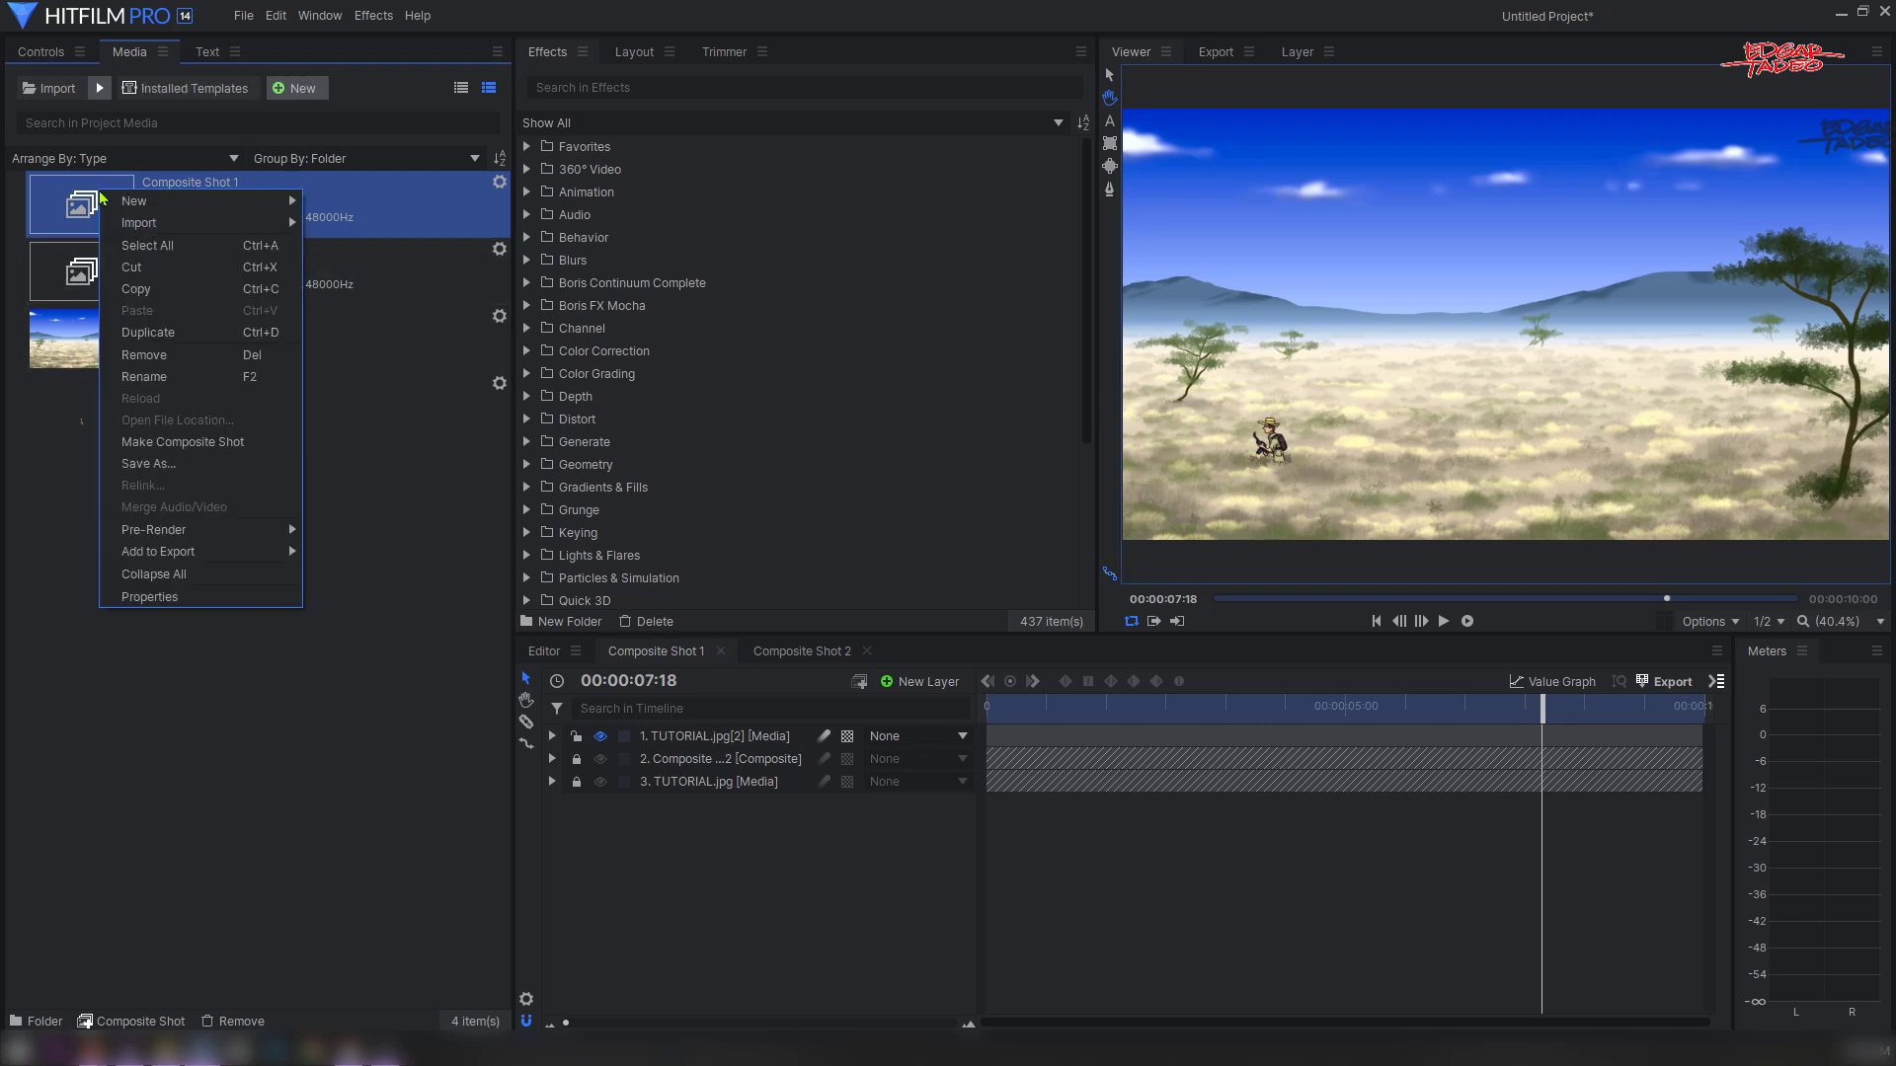
click(226, 443)
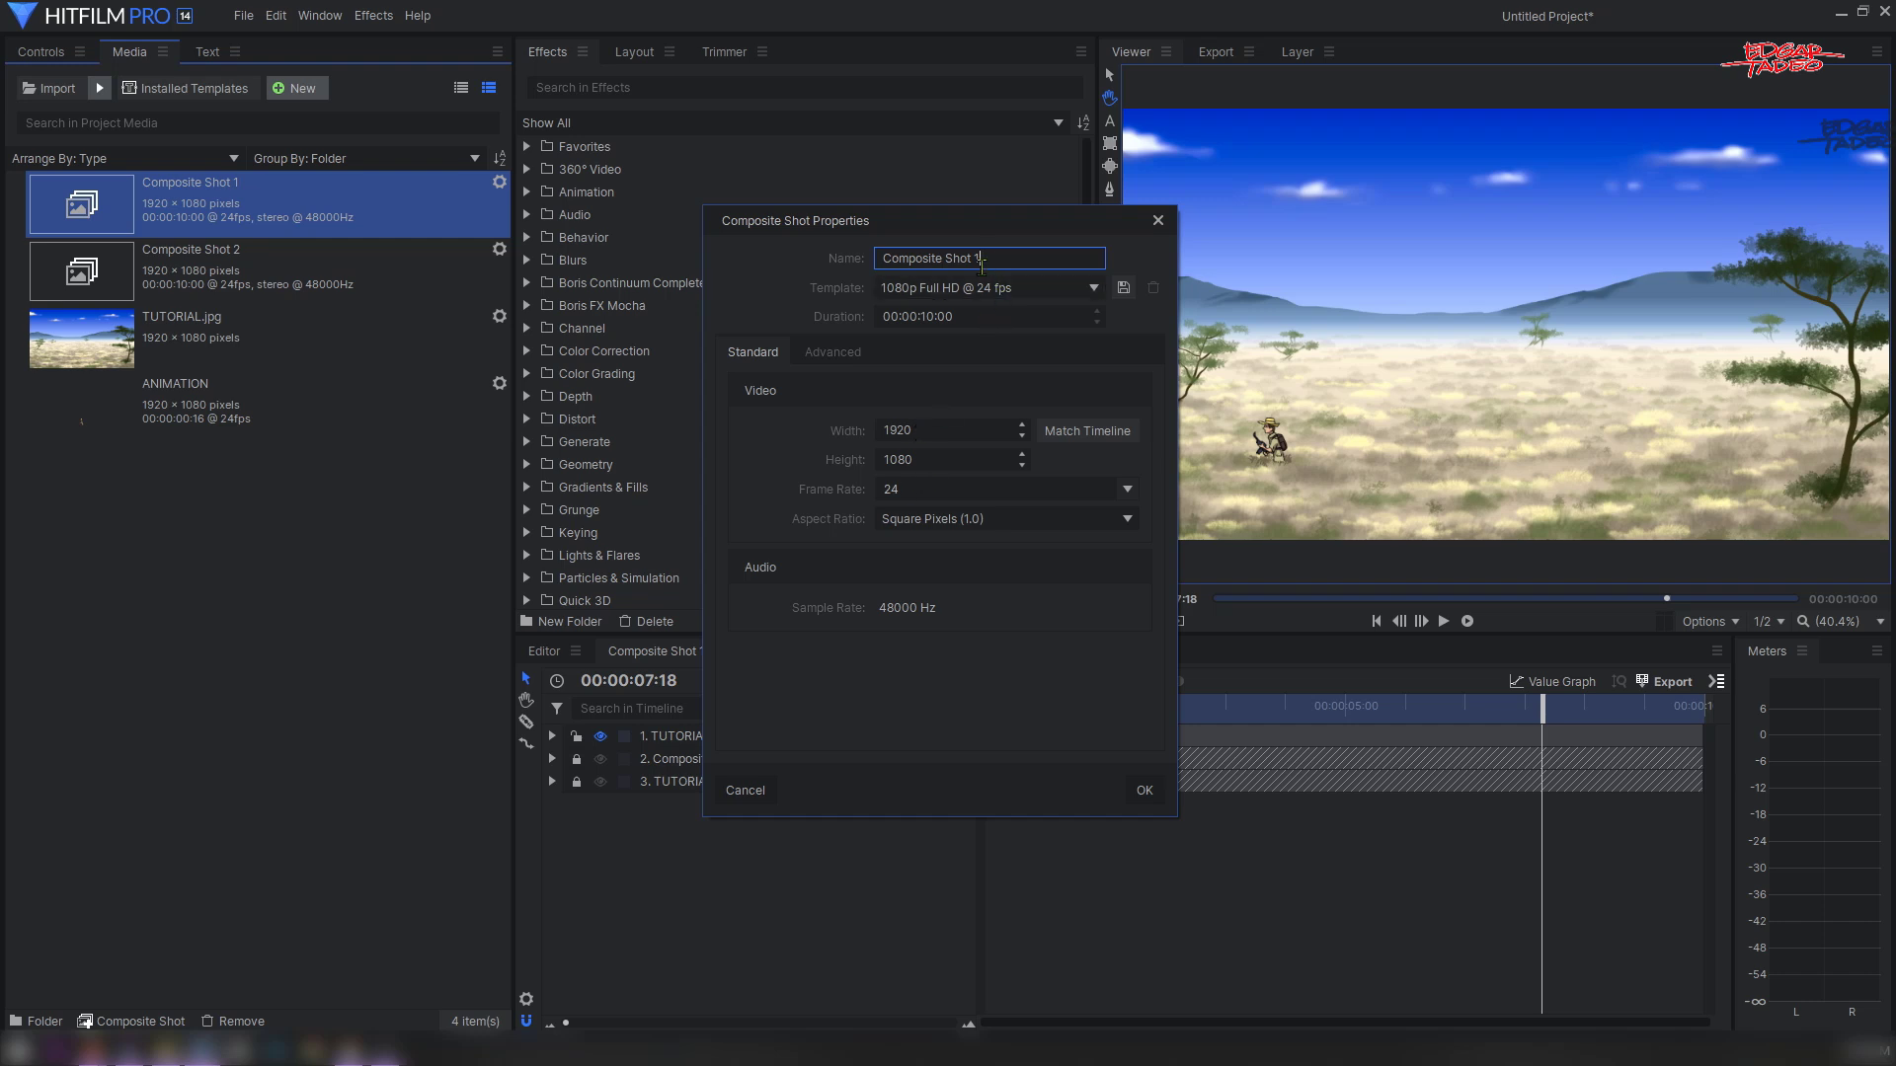
drag(974, 256, 918, 240)
text(final)
click(1144, 790)
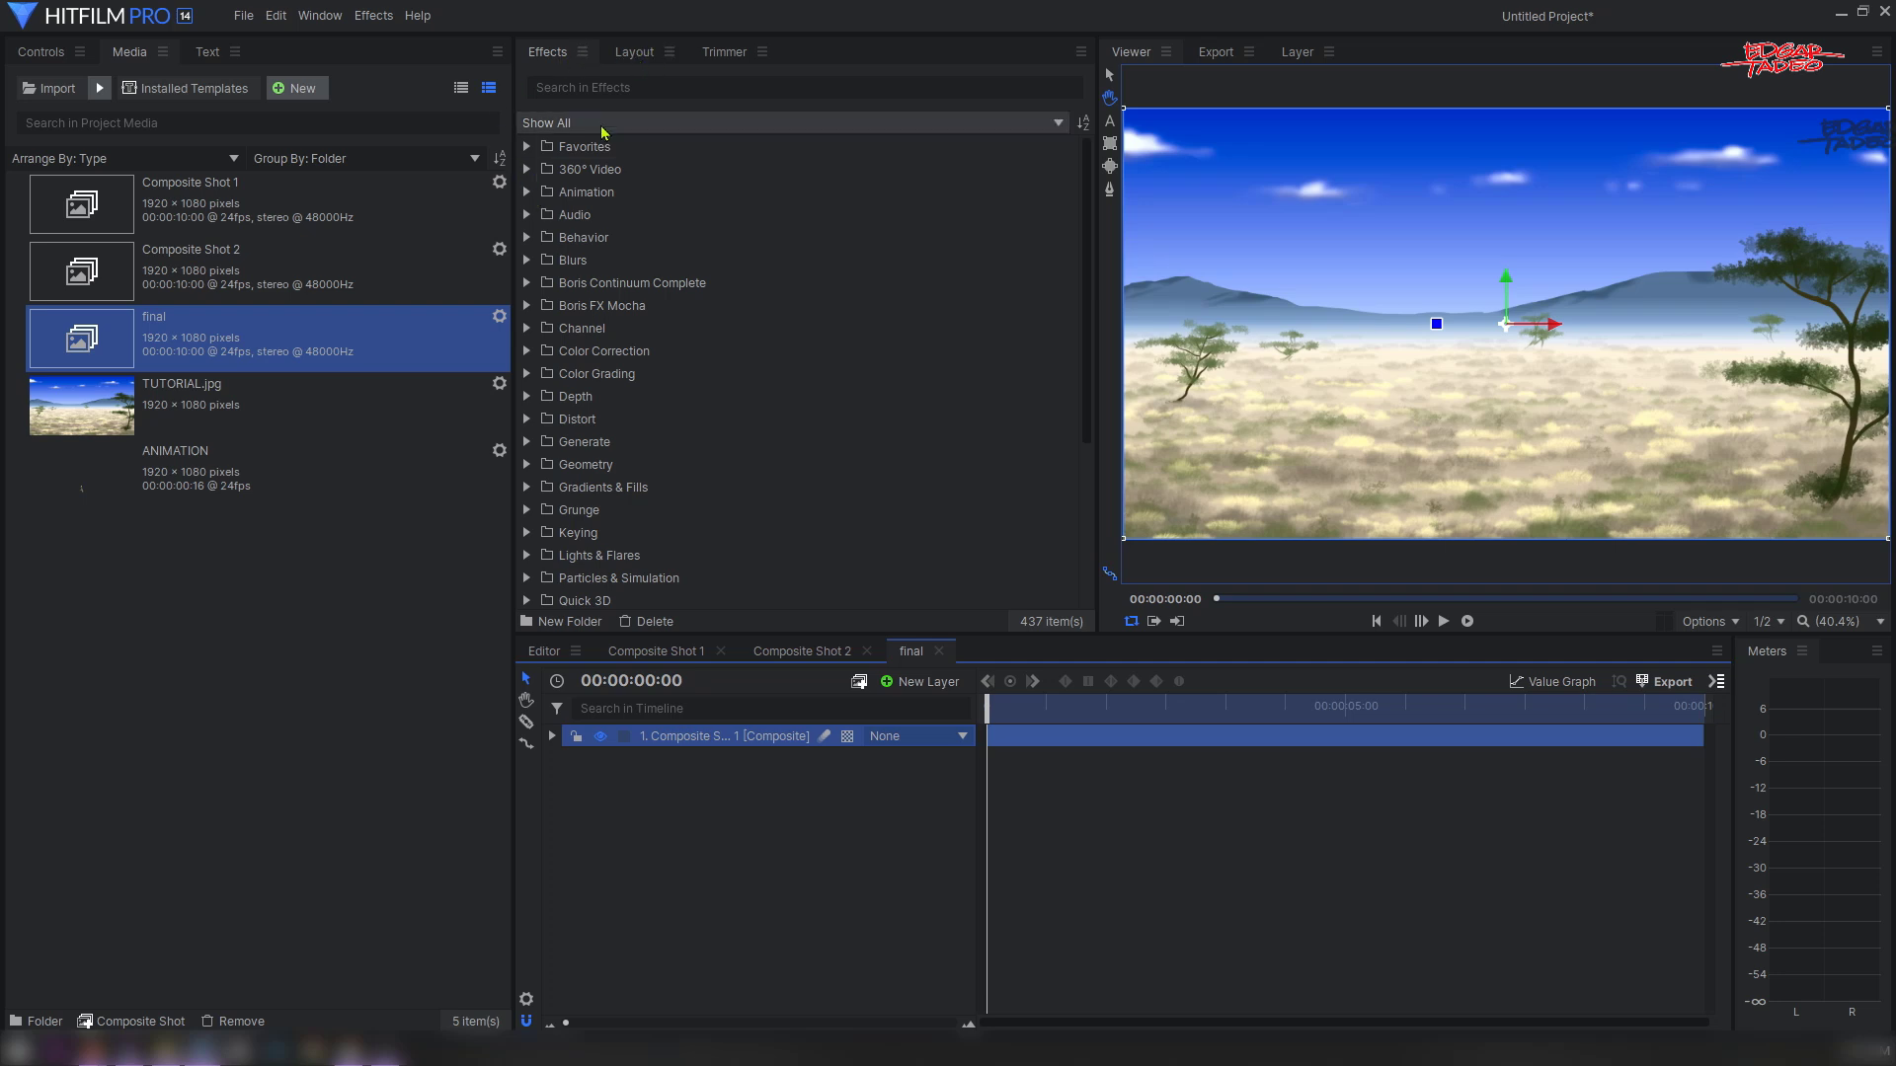
- Find the Glow effect, apply it to the Composite Shot 1 layer in final and expand its settings
click(603, 83)
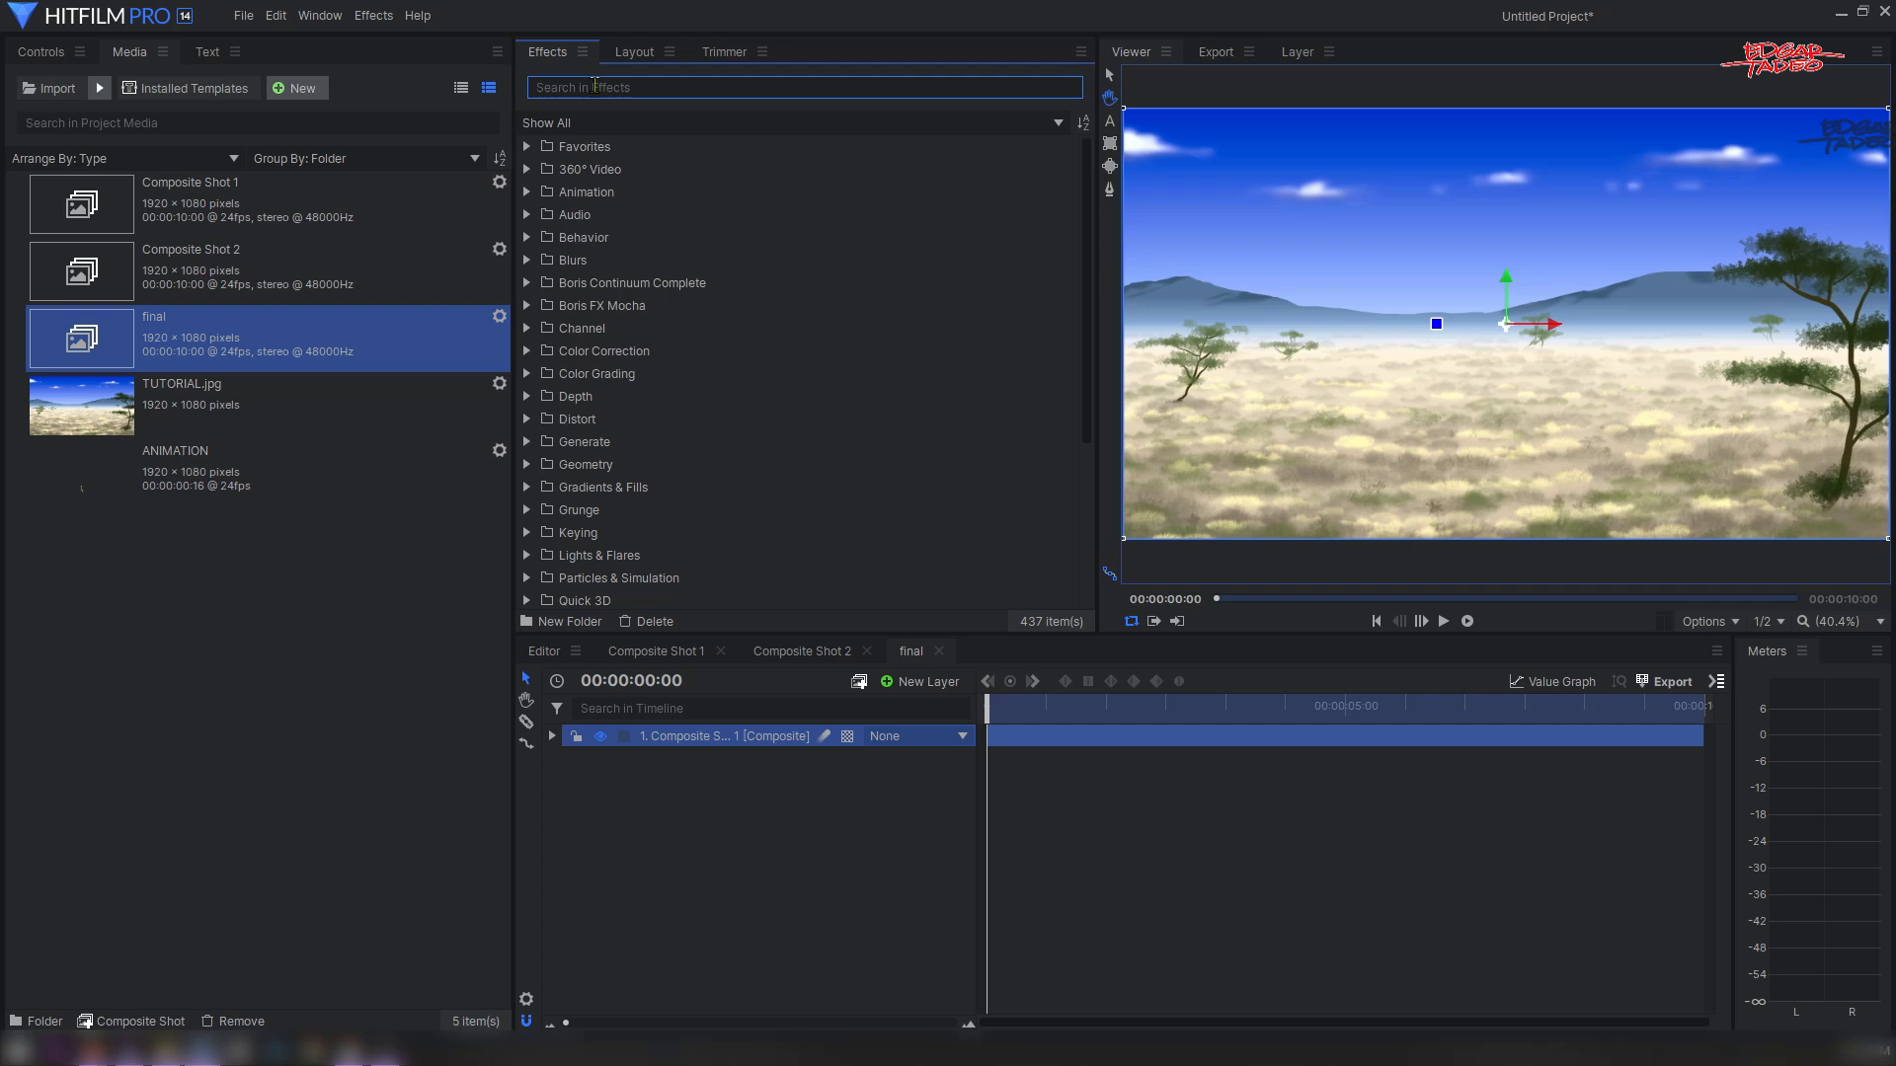
text(glow)
drag(592, 328, 691, 736)
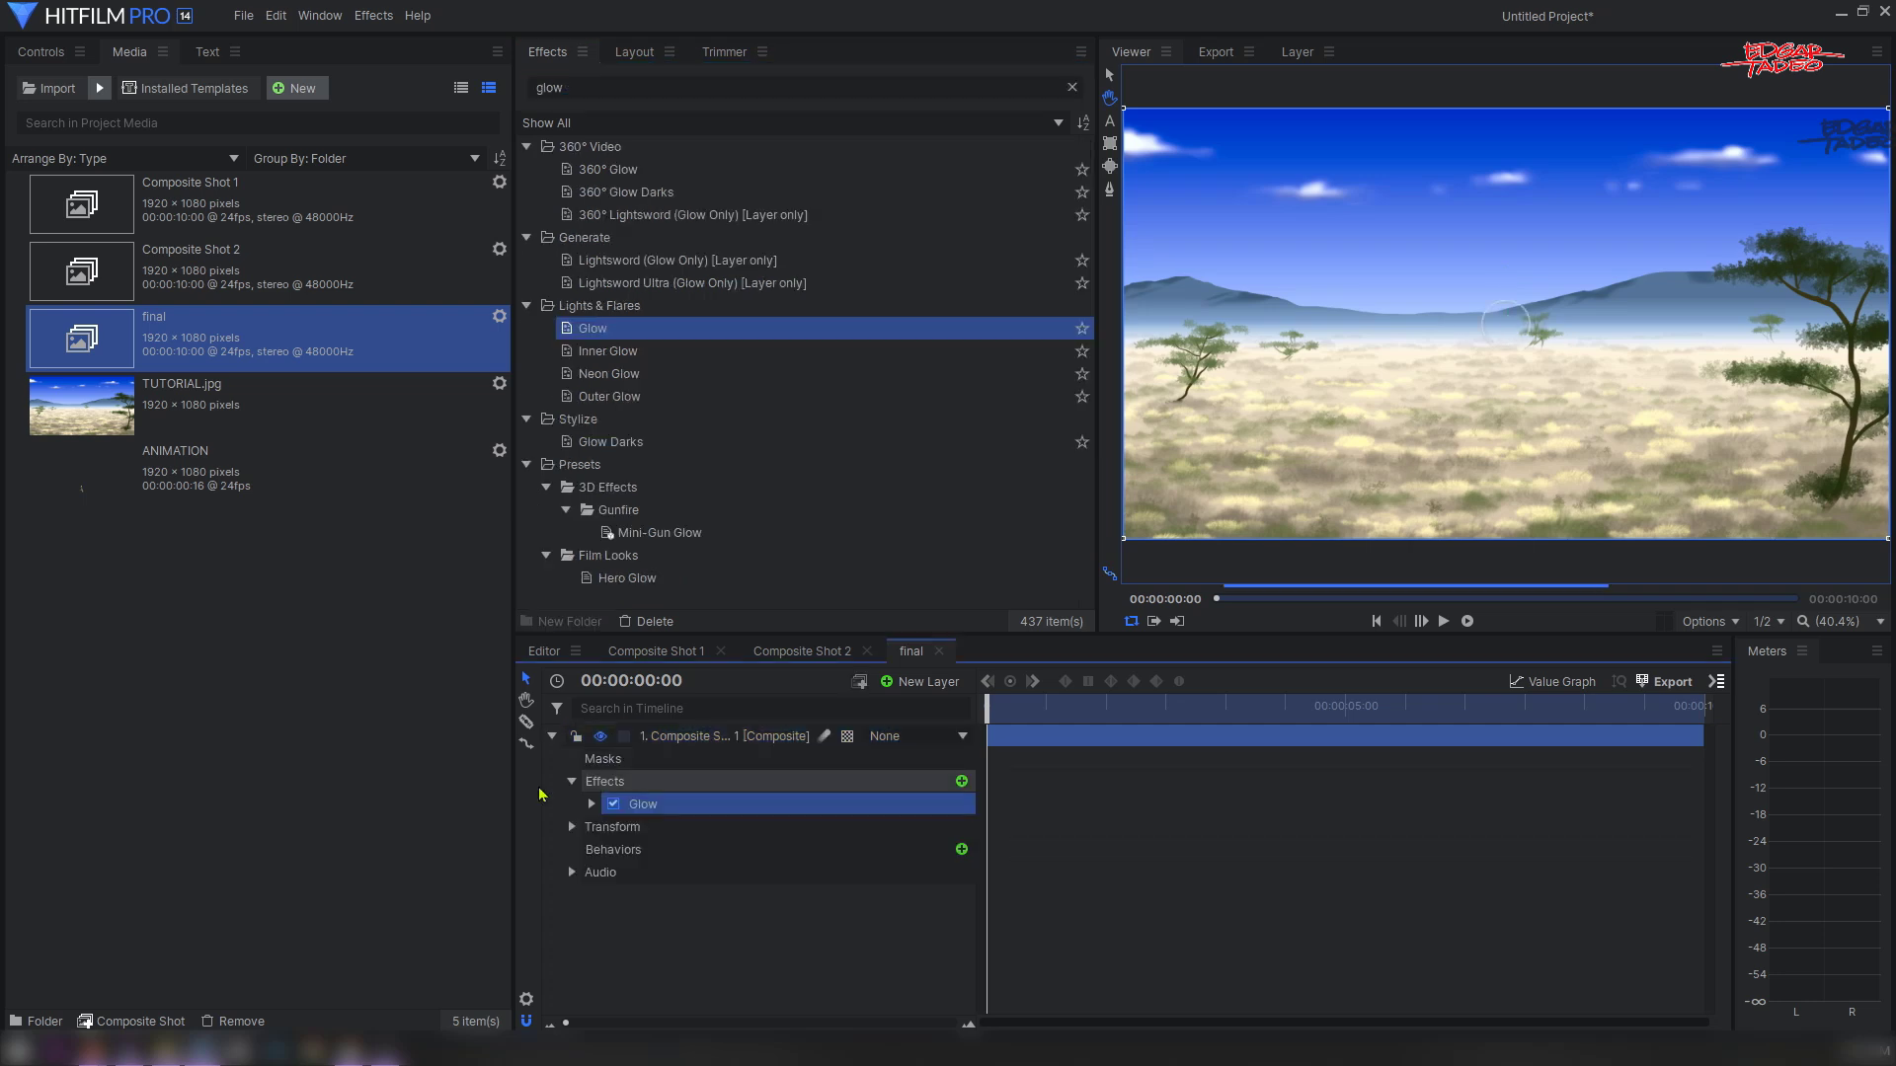
click(592, 804)
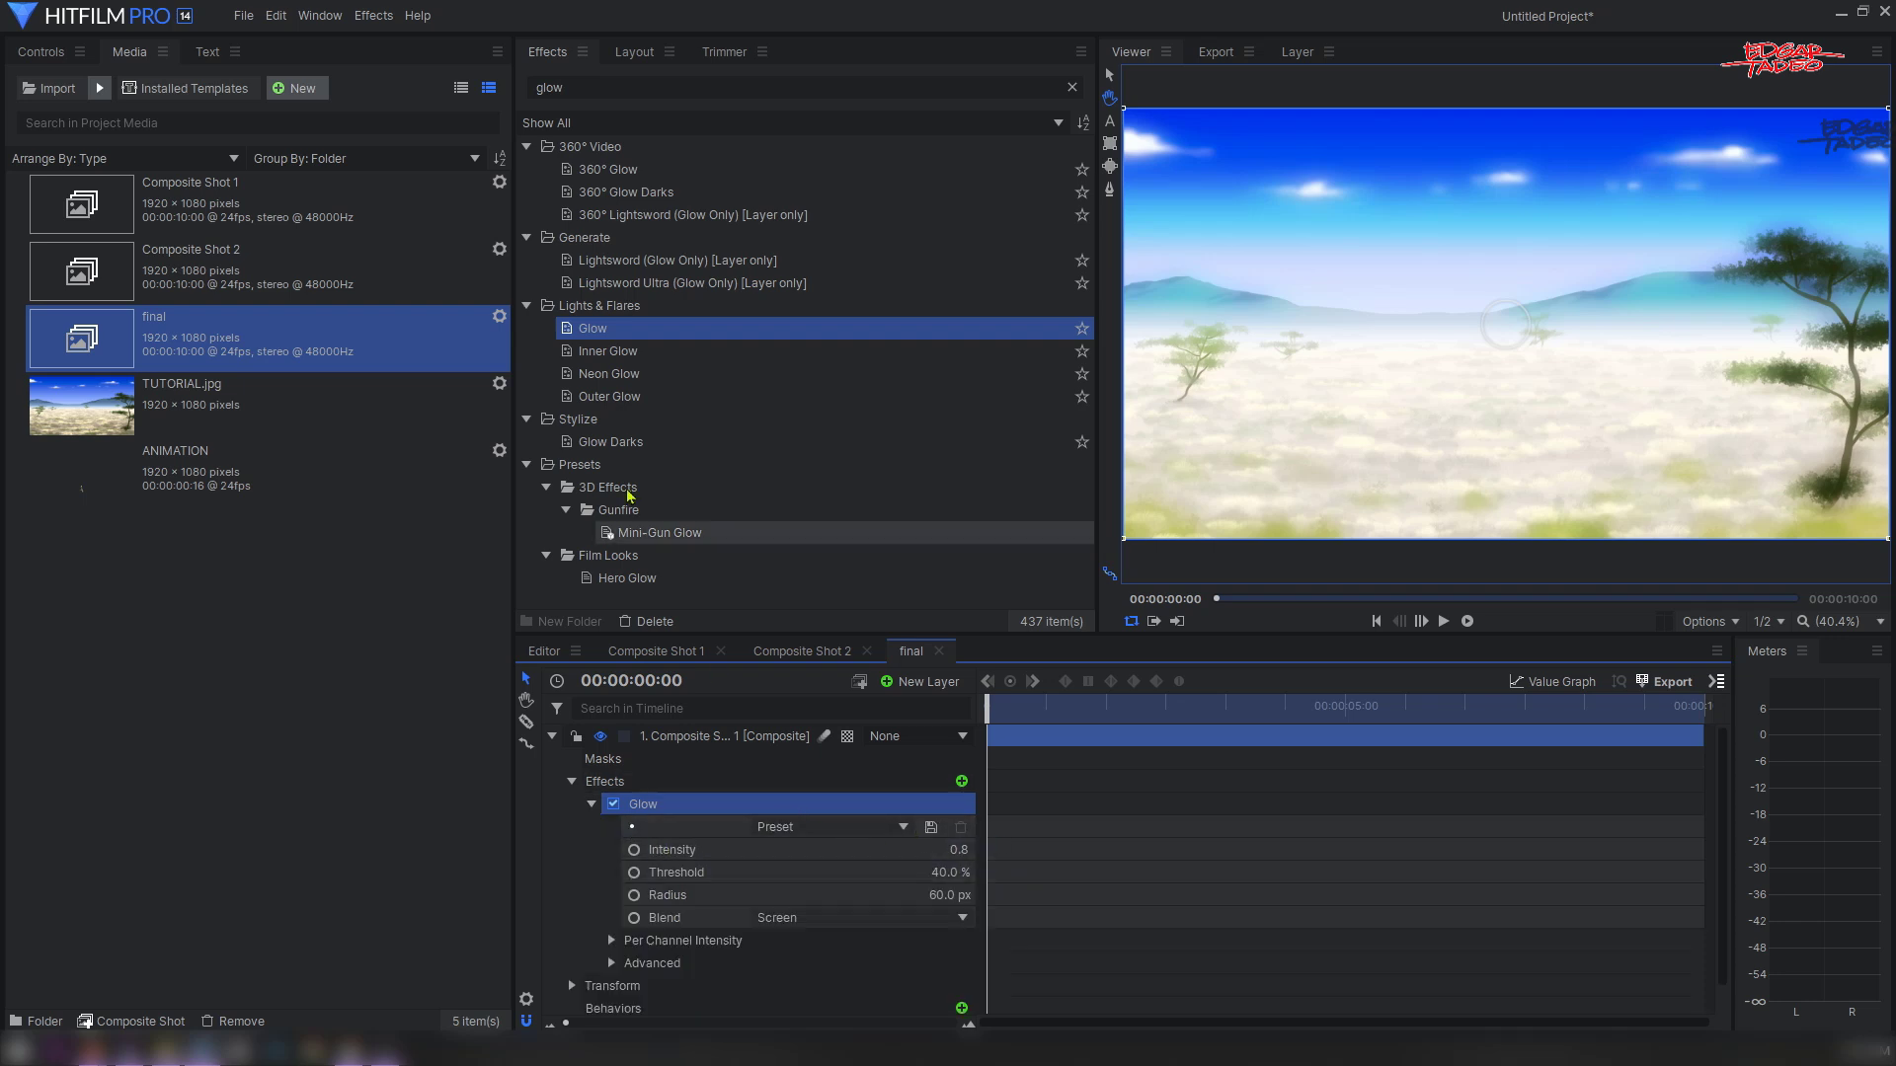
click(41, 51)
click(37, 223)
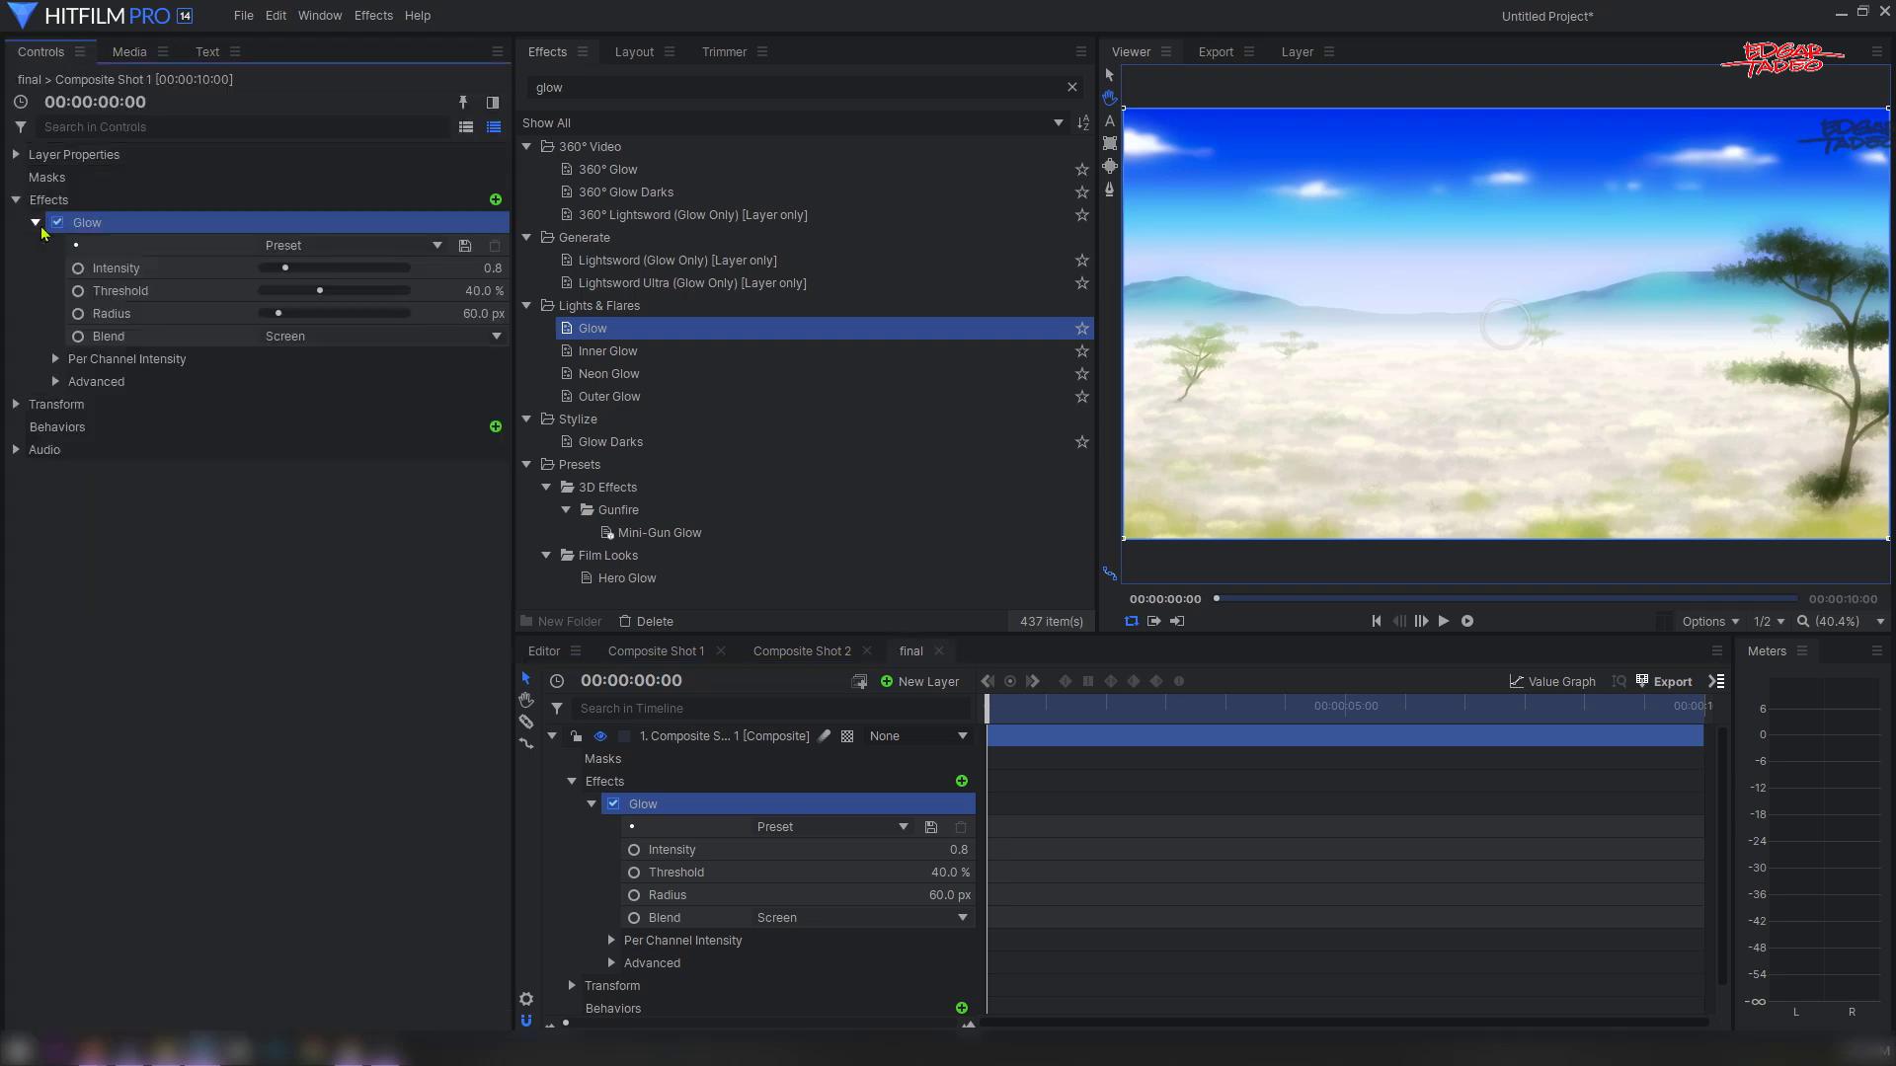
- Try the Glow effect with a Threshold of 69% and a Radius of 87 px
drag(280, 313, 362, 297)
click(281, 314)
click(288, 314)
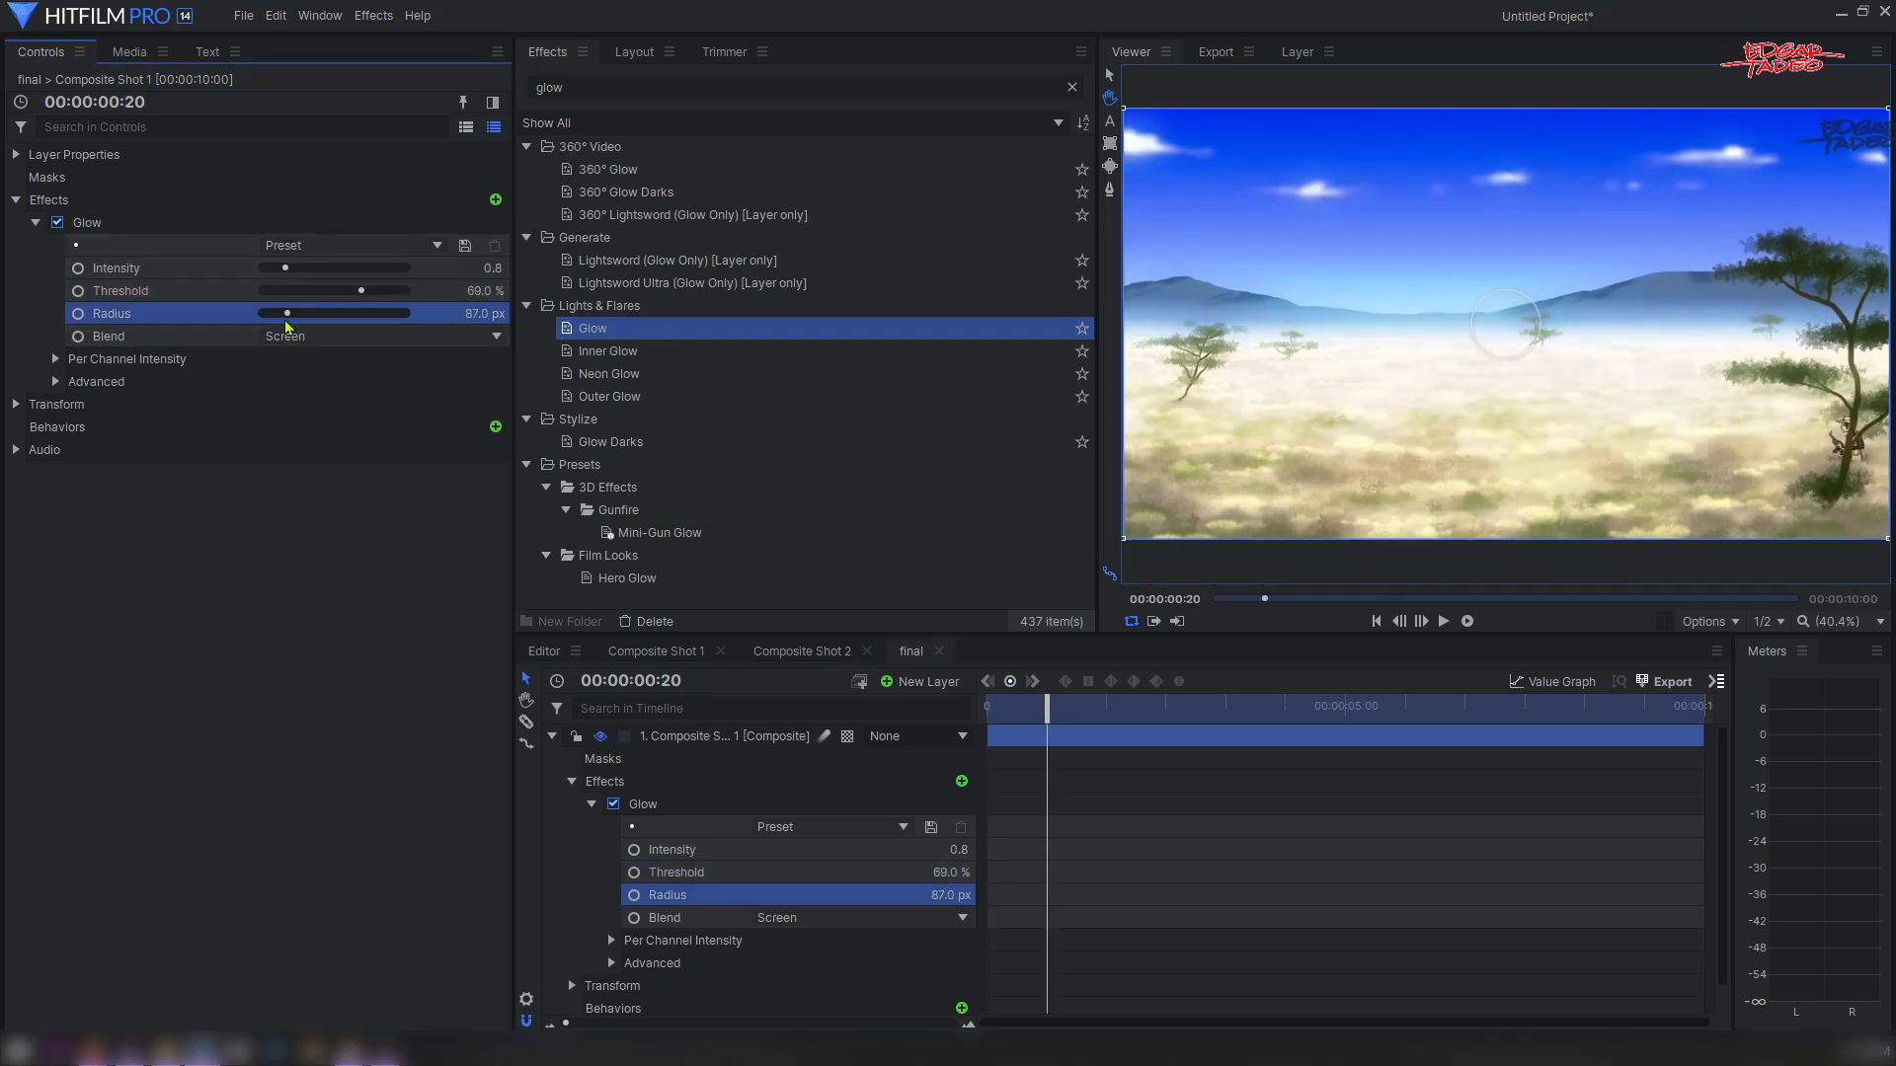
- Set the Glow's Threshold to 60%, Radius to 46 px and Intensity to 0.4, and preview it on frames up to 00:00:03:11
click(350, 291)
click(276, 314)
click(297, 269)
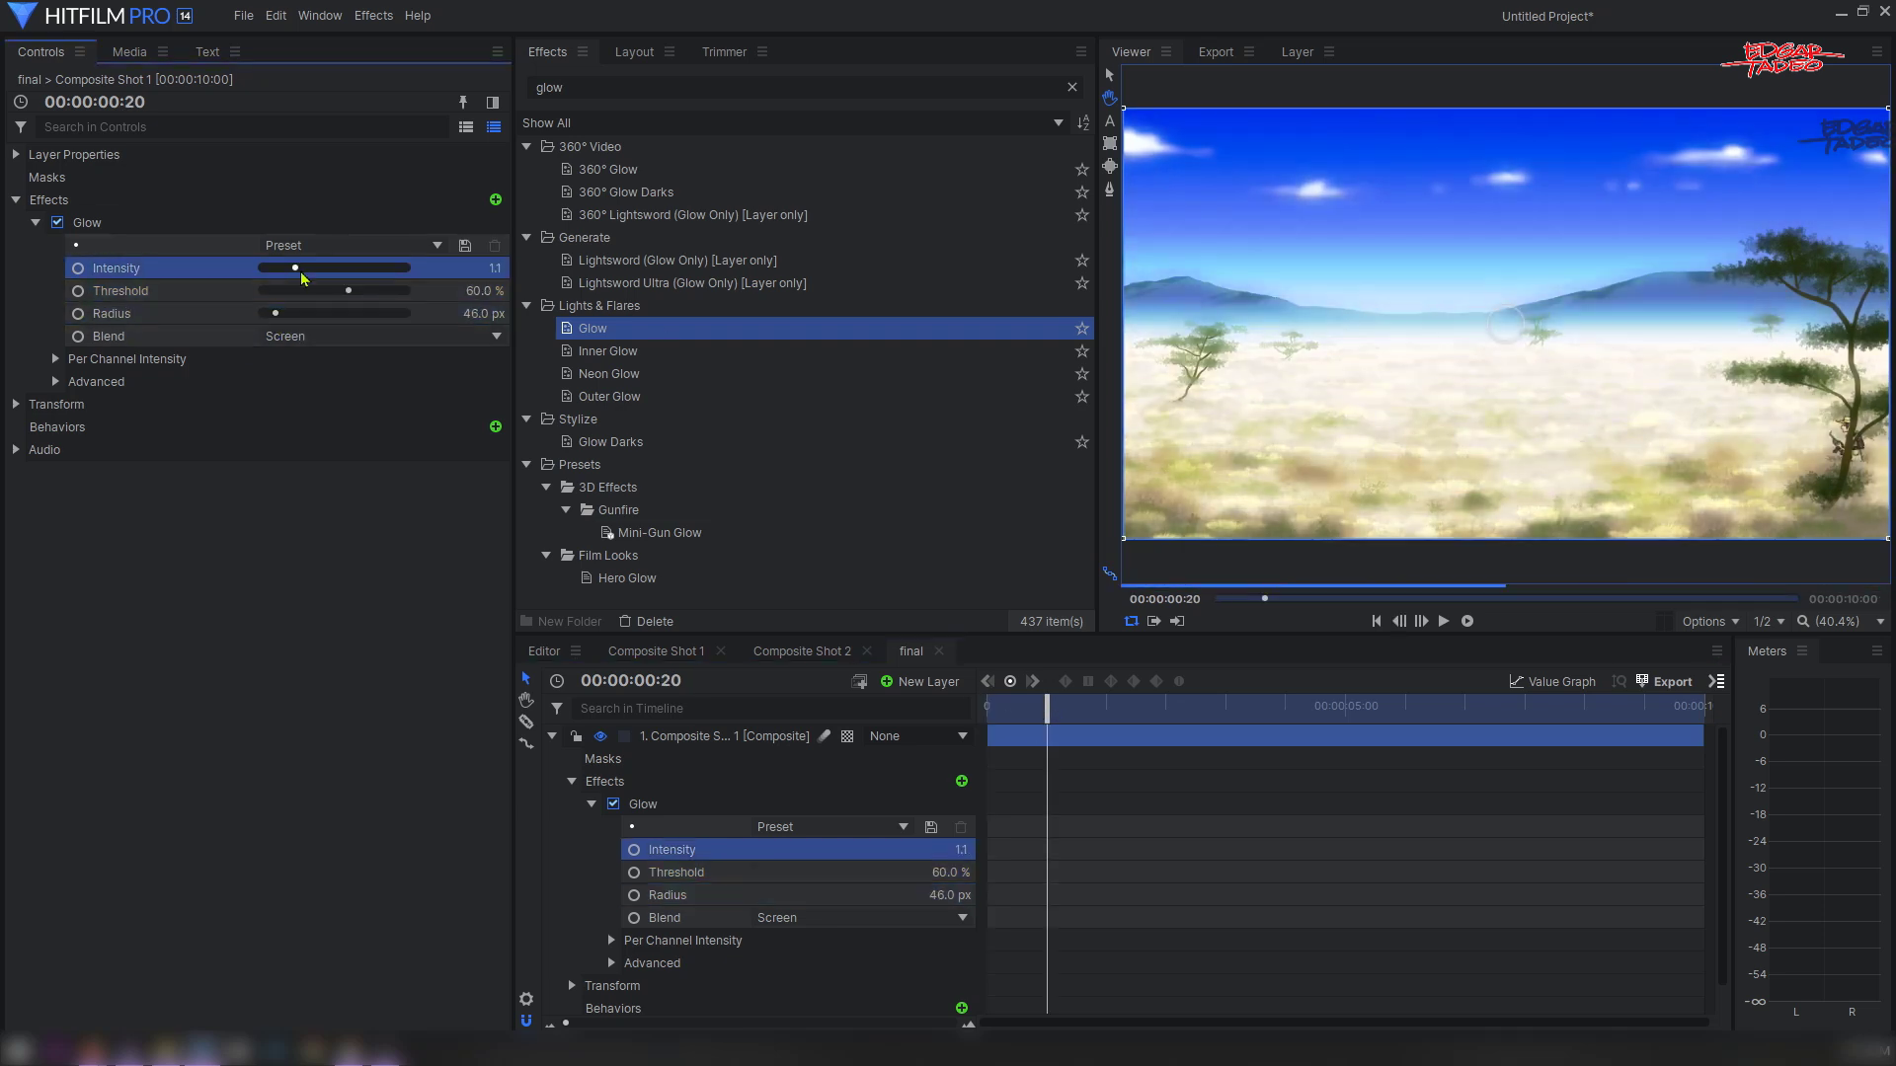
mouse_move(295, 268)
mouse_down()
mouse_move(365, 269)
mouse_move(274, 269)
mouse_up()
click(1153, 713)
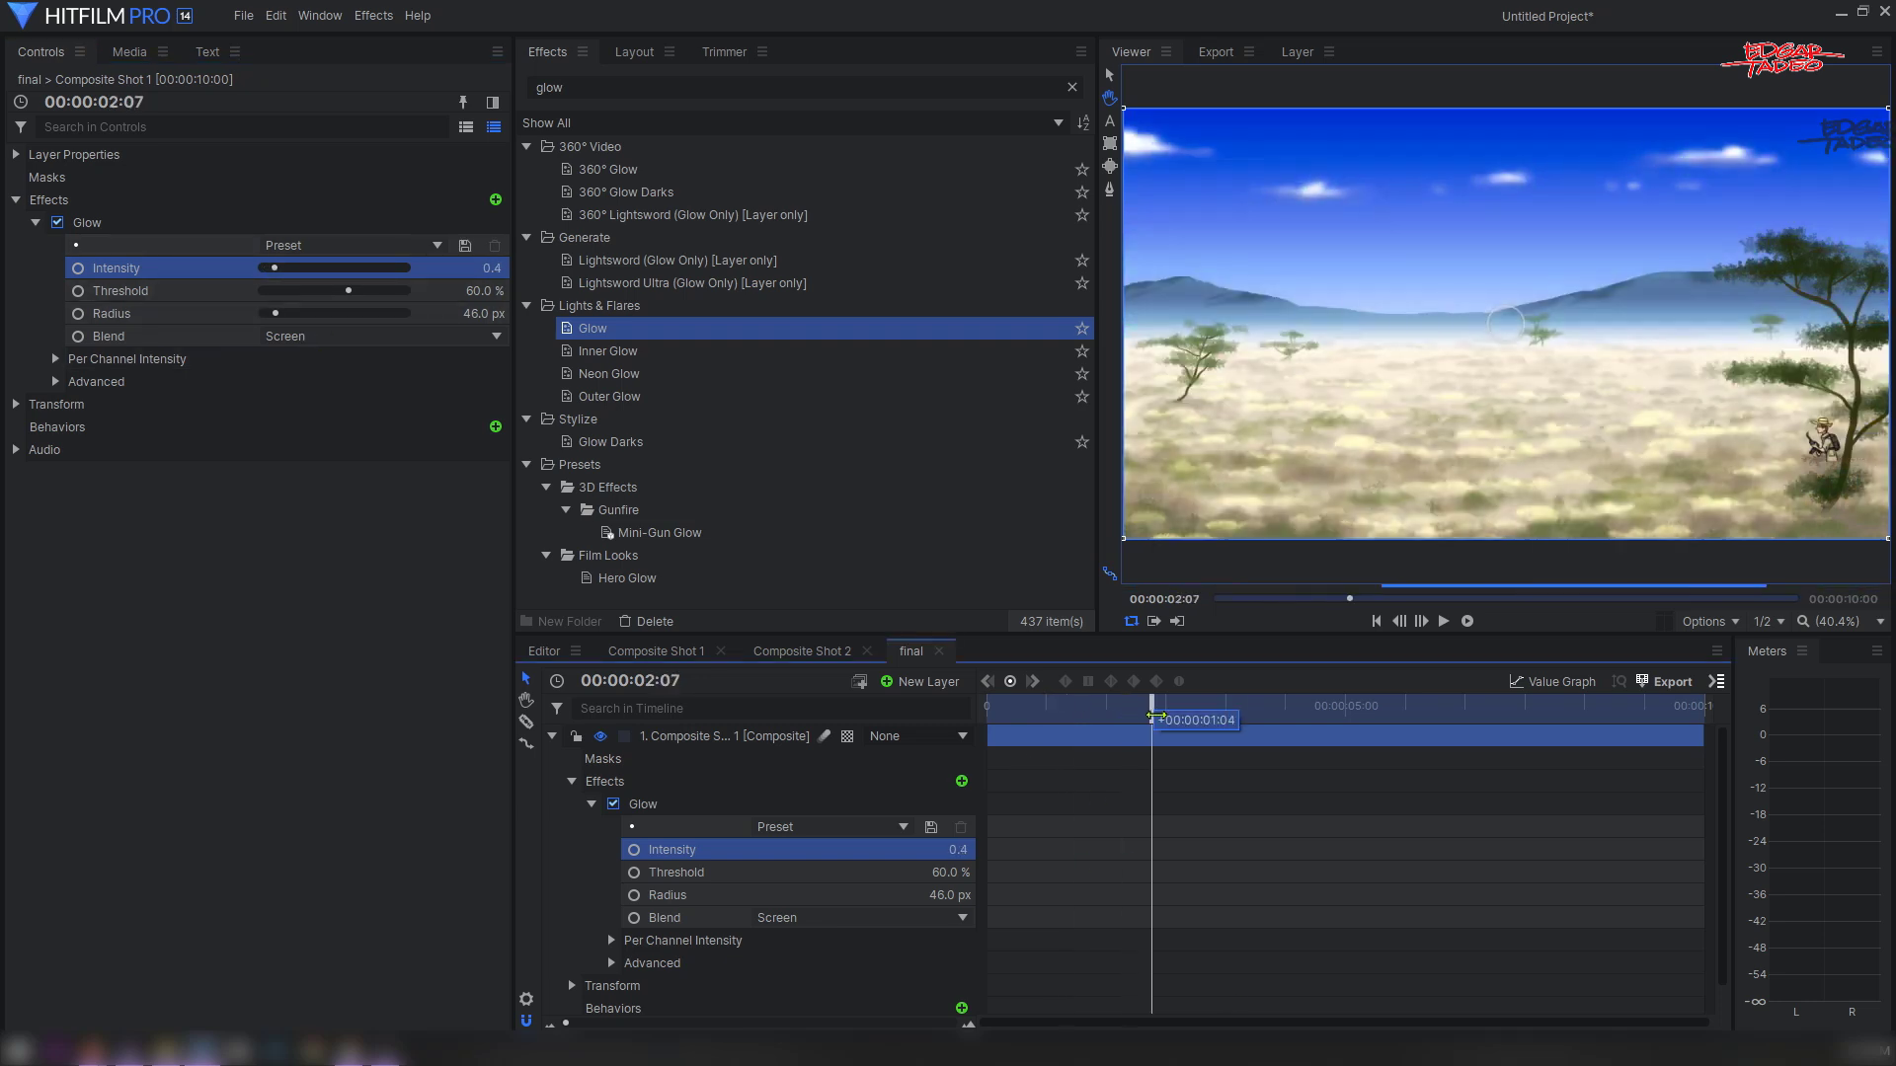
drag(1153, 716, 1234, 715)
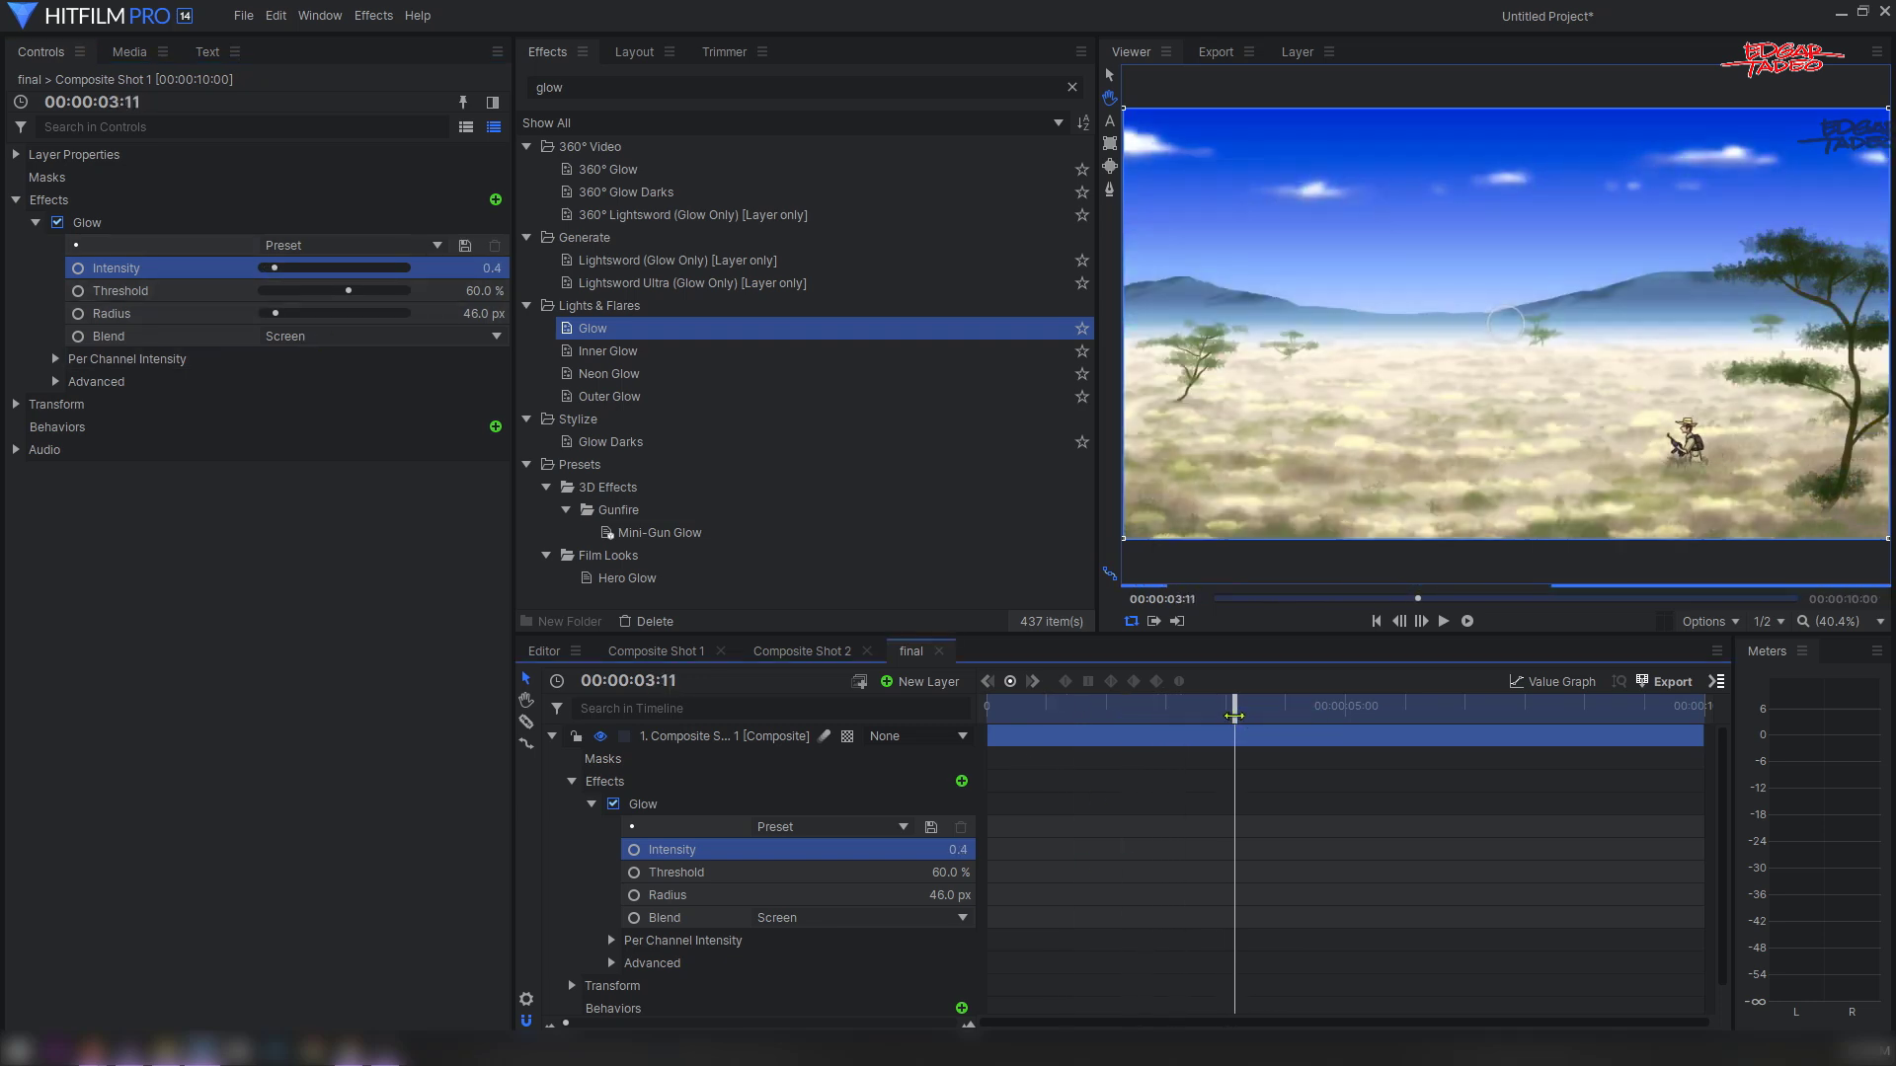